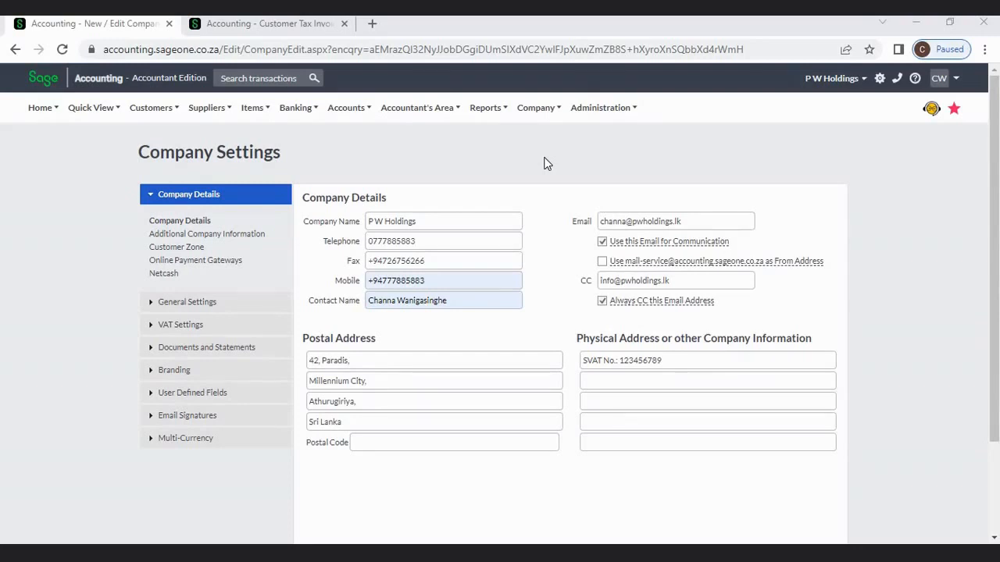
# - Review the Company Details page and its email field, then go to the Customer Tax Invoices list
pyautogui.click(531, 109)
pyautogui.moveTo(702, 261)
pyautogui.moveTo(716, 242)
pyautogui.tripleClick(726, 223)
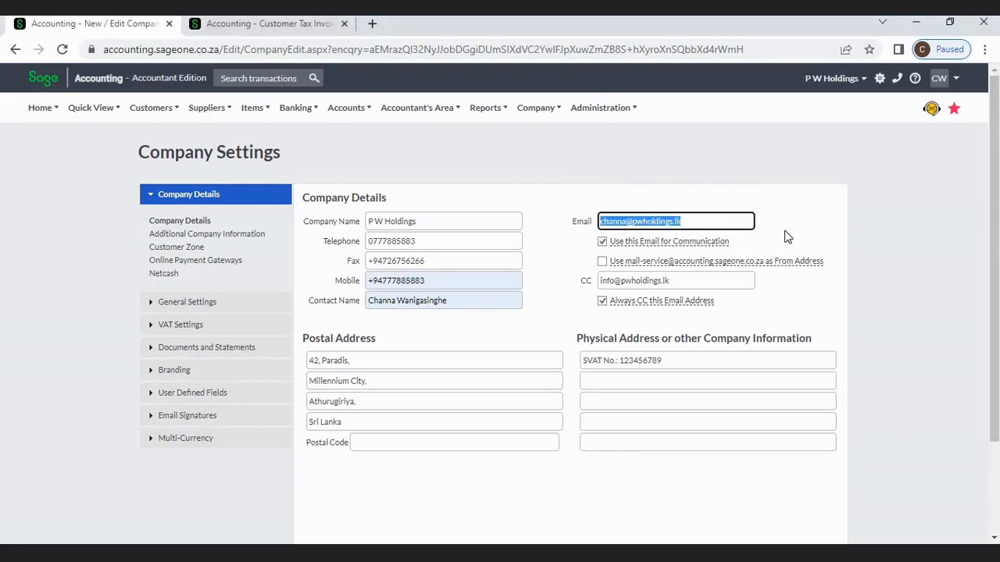
pyautogui.click(794, 209)
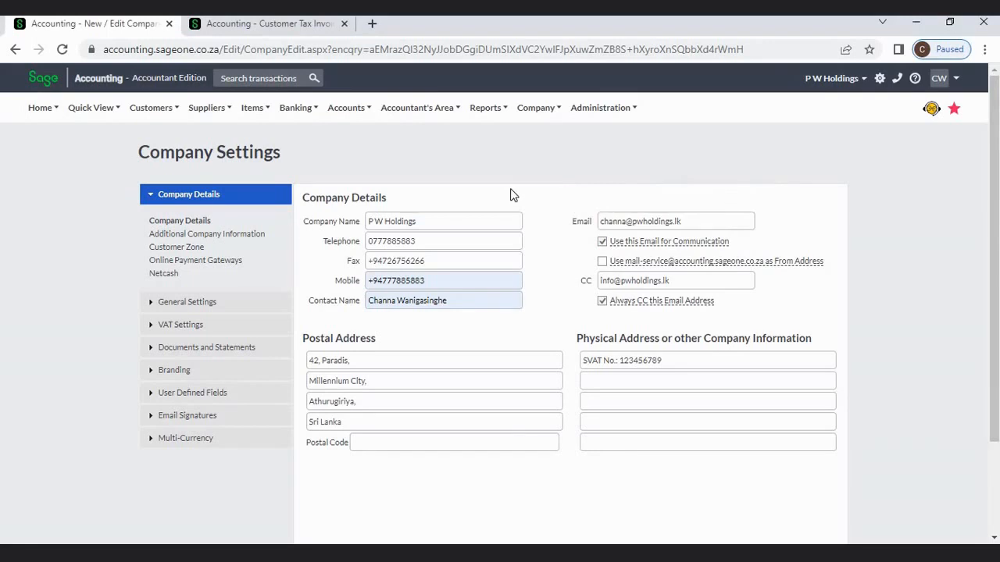
pyautogui.click(275, 24)
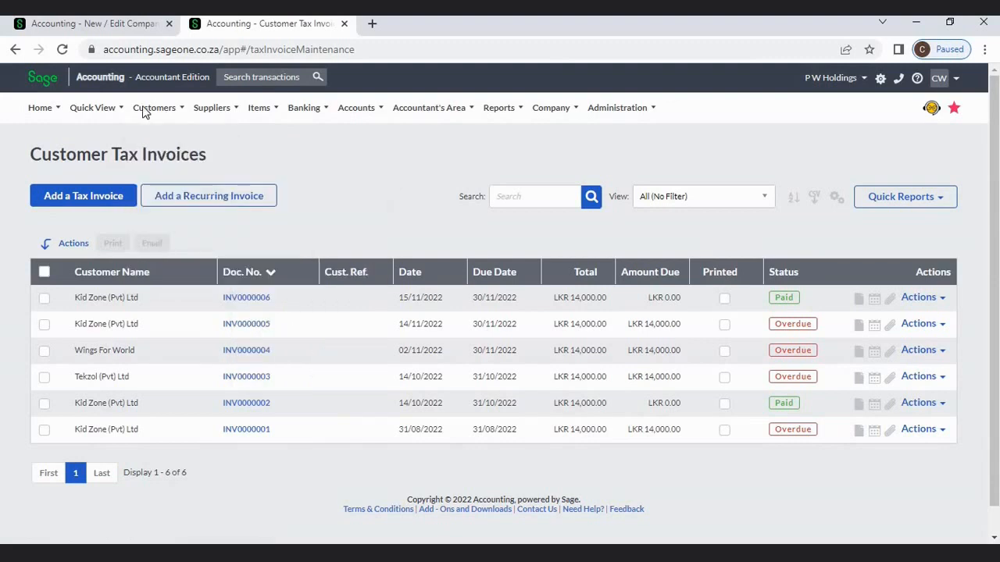
# - Bring up the Email Customer Tax Invoices form for INV0000006, then return to Company Settings
pyautogui.moveTo(171, 194)
pyautogui.click(940, 300)
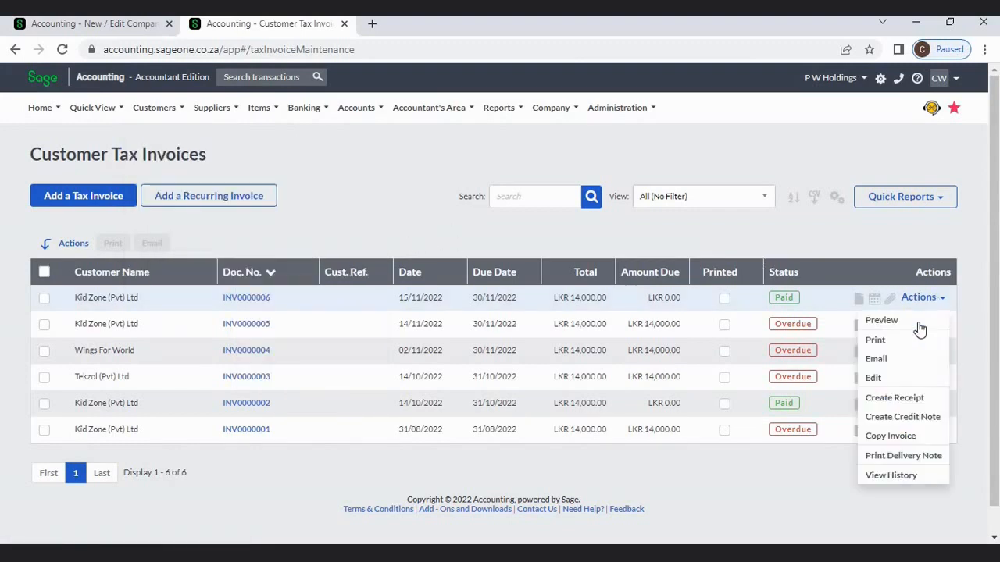
pyautogui.click(901, 360)
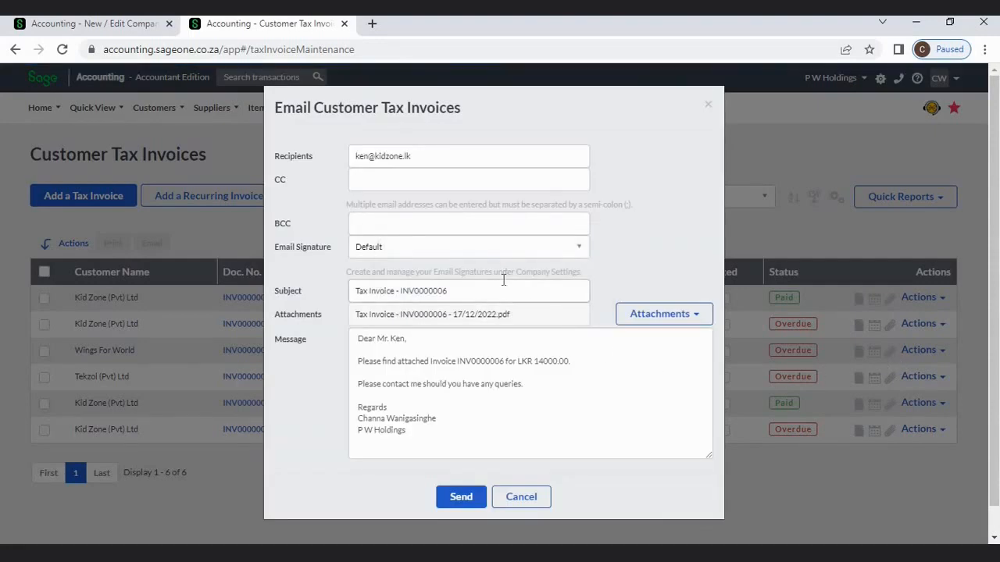
pyautogui.click(125, 23)
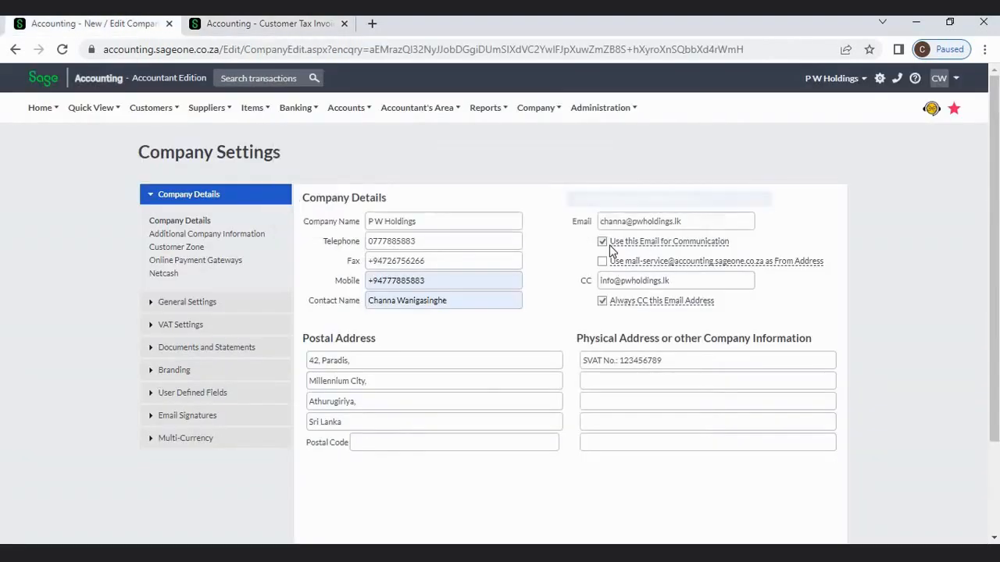
pyautogui.moveTo(680, 244)
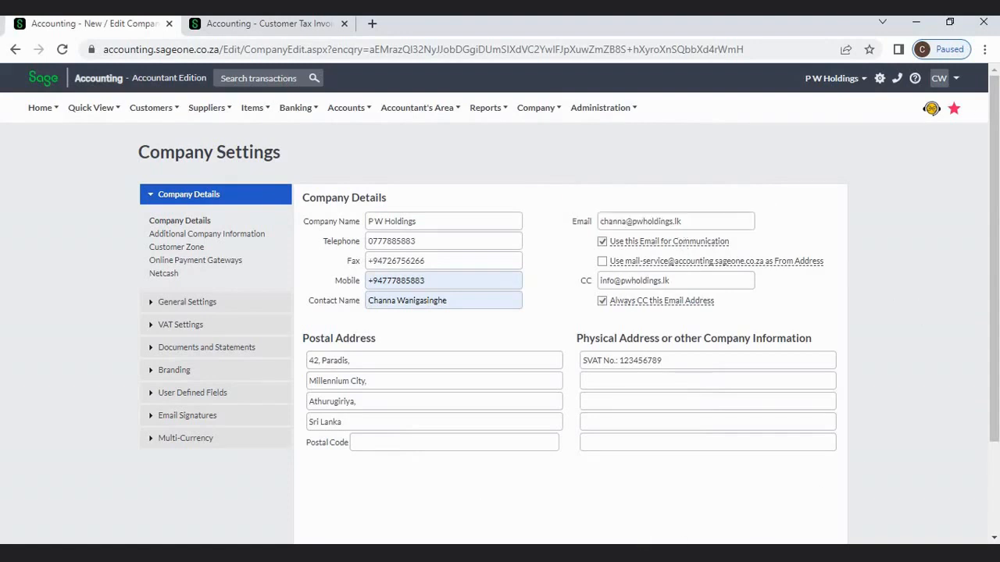
pyautogui.click(458, 554)
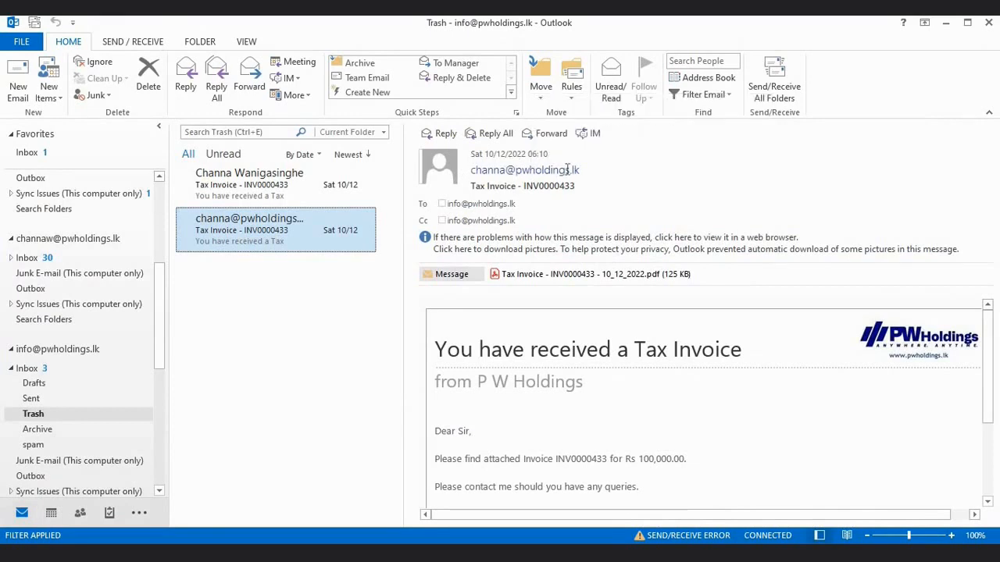
pyautogui.hotkey('alt', 'Tab')
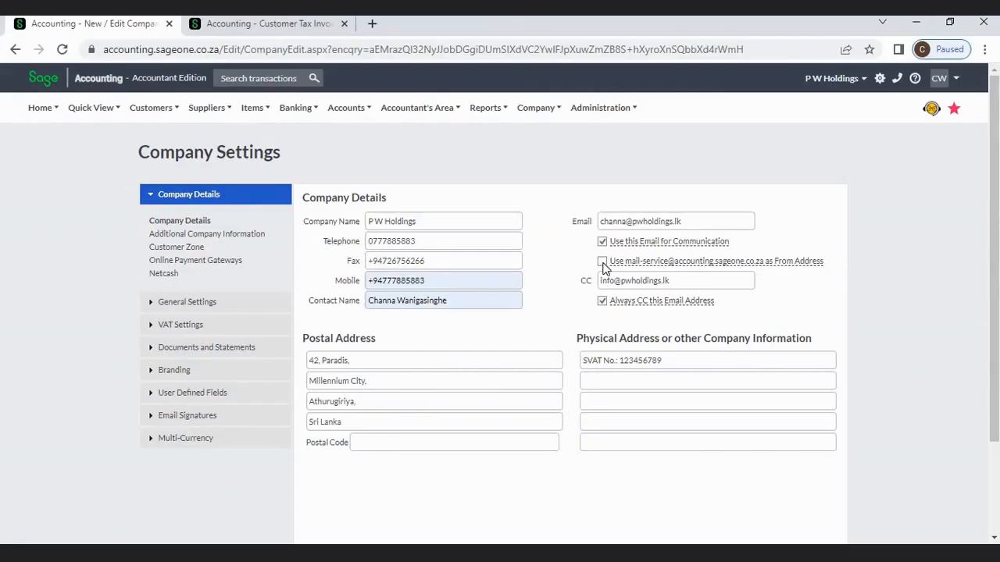
pyautogui.click(602, 262)
pyautogui.click(602, 242)
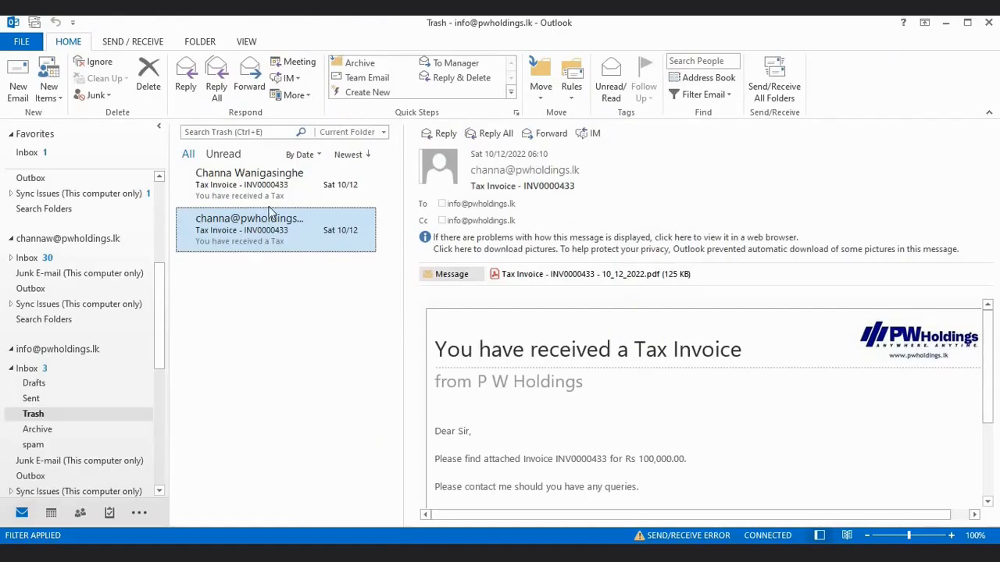
# - Recheck the invoice emails in Outlook and review the CC email address in Company Settings
pyautogui.click(268, 194)
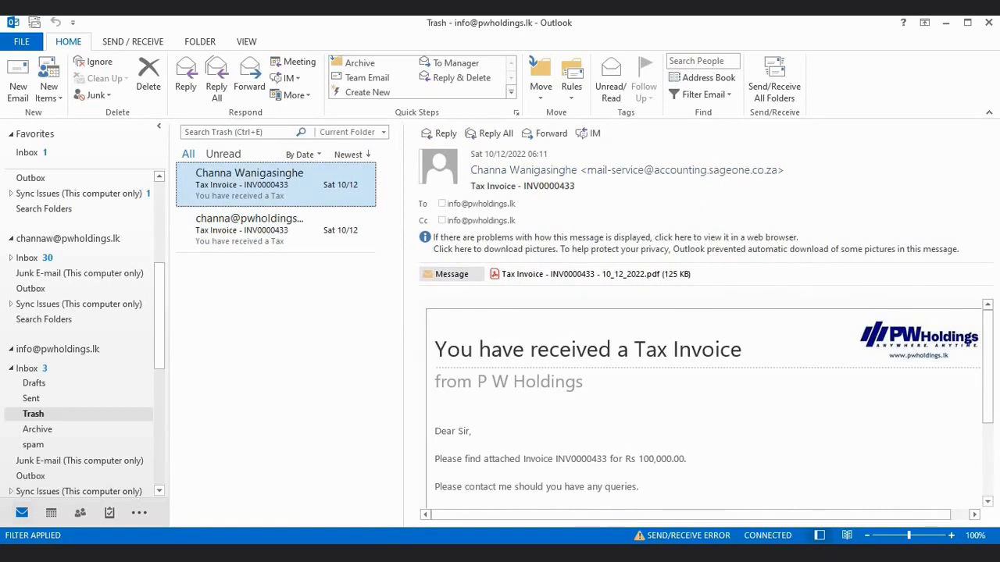
pyautogui.click(600, 553)
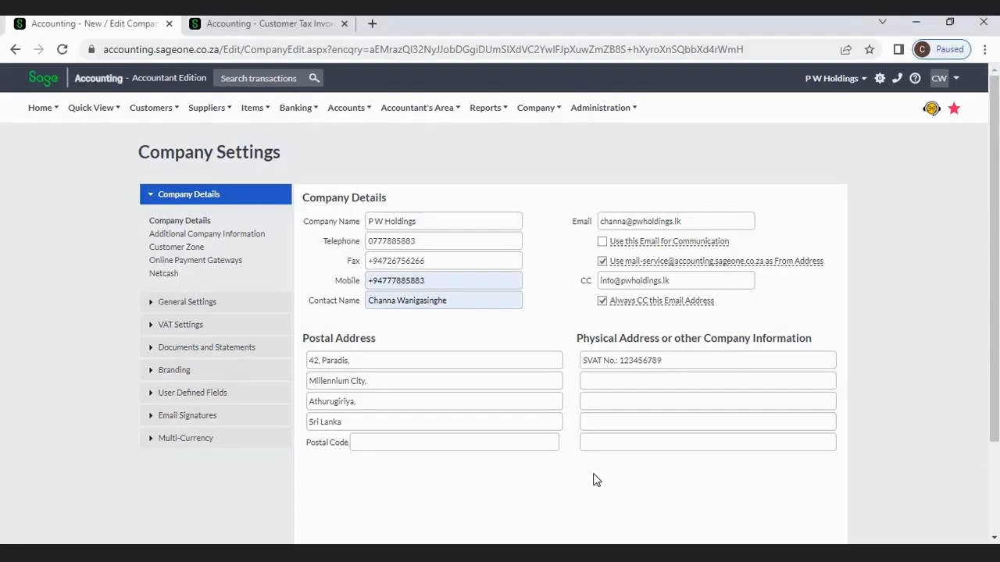
pyautogui.click(705, 278)
pyautogui.click(779, 303)
# - Review the CC email address and scroll further down the Company Details settings
pyautogui.tripleClick(736, 279)
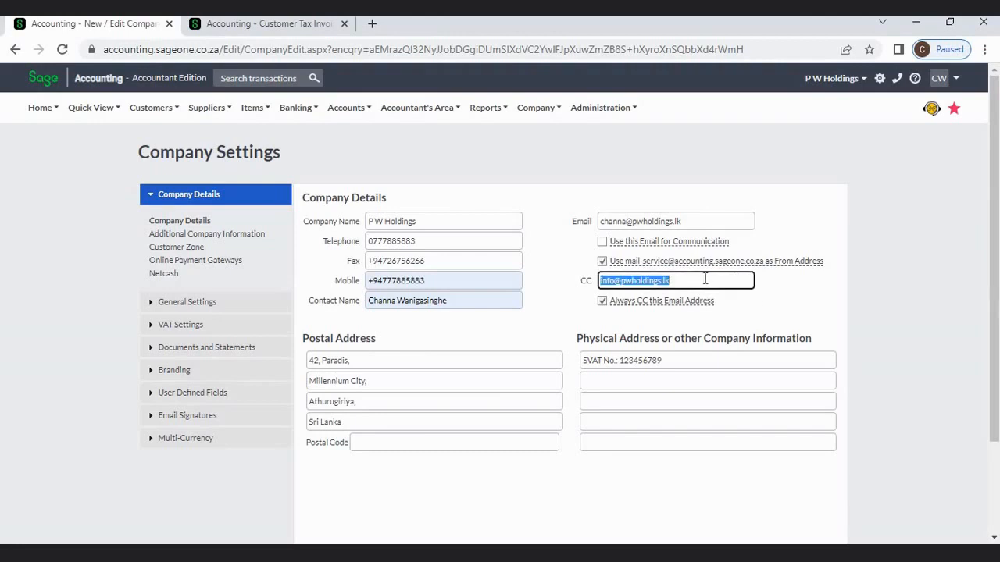
pyautogui.click(742, 320)
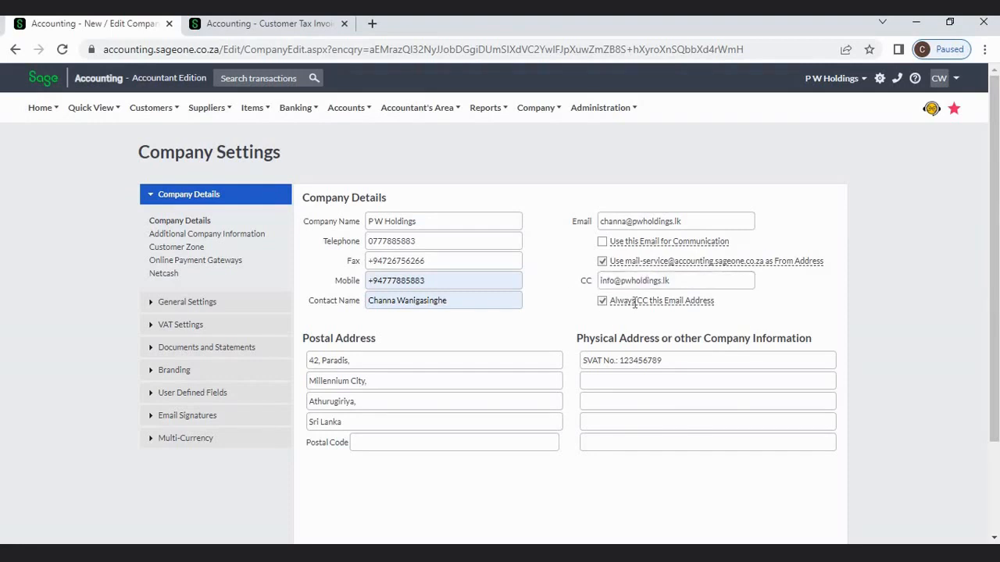
pyautogui.moveTo(634, 303)
pyautogui.scroll(-1, 856, 341)
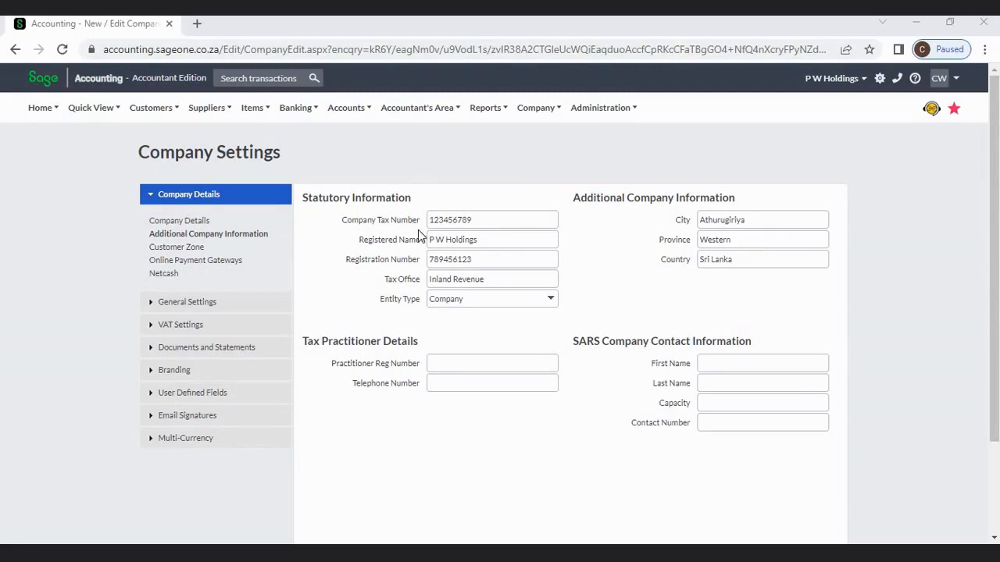
pyautogui.click(429, 261)
pyautogui.click(425, 282)
pyautogui.click(552, 300)
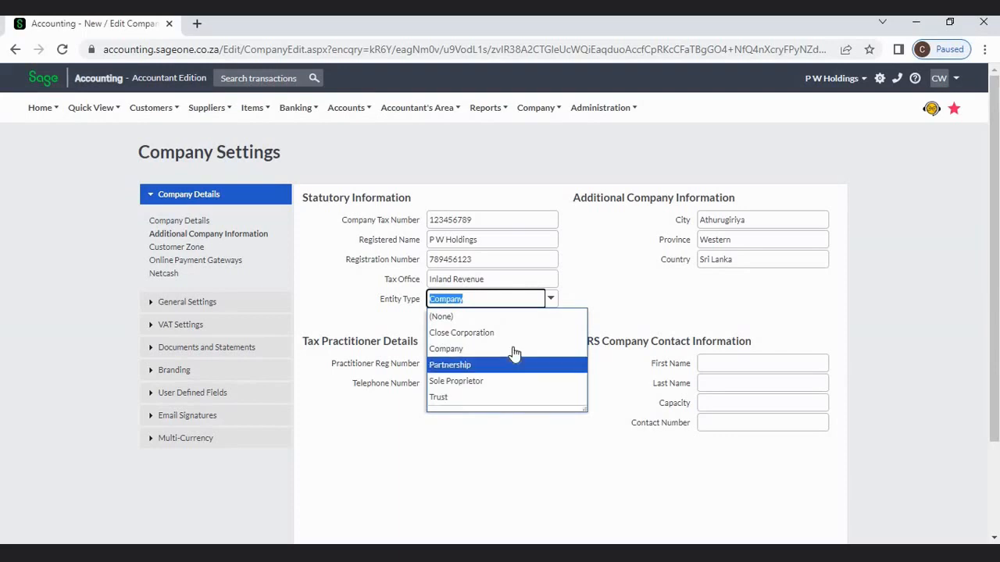
pyautogui.click(636, 299)
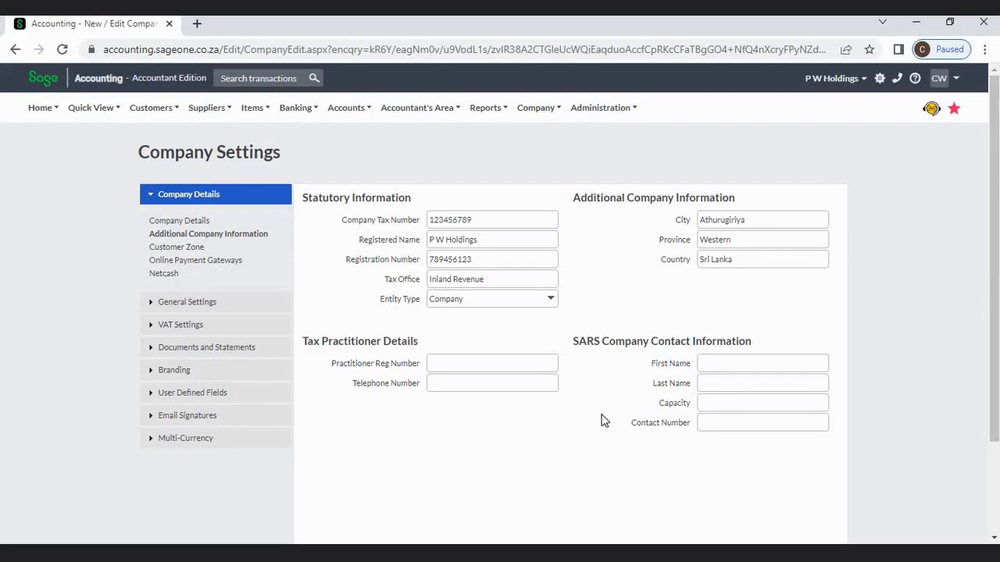
# - Scroll to the bottom of the Additional Company Information page
pyautogui.scroll(-2, 600, 421)
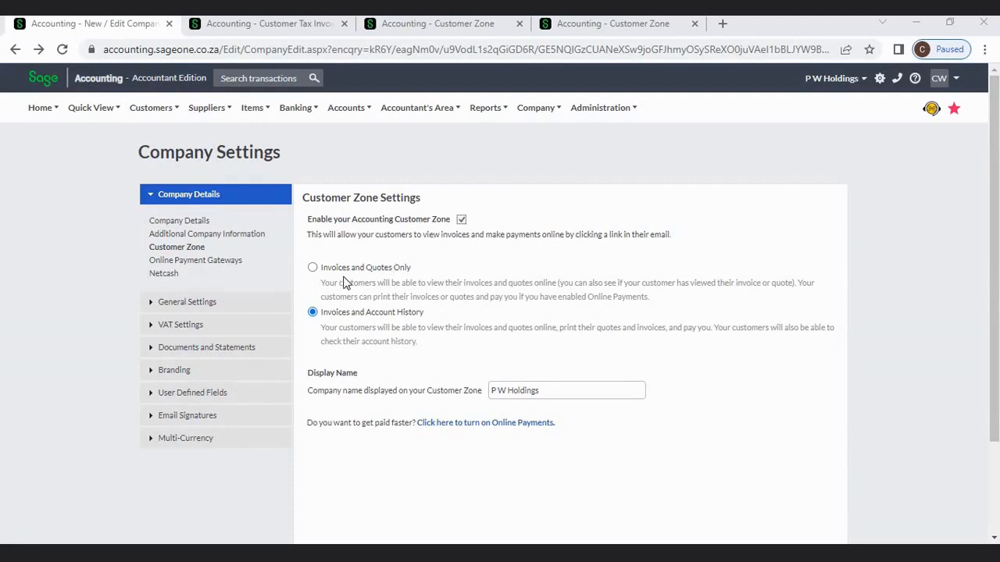
# - Set Customer Zone to show invoices and account history under display name P W Holdings, and scroll to Save
pyautogui.click(312, 269)
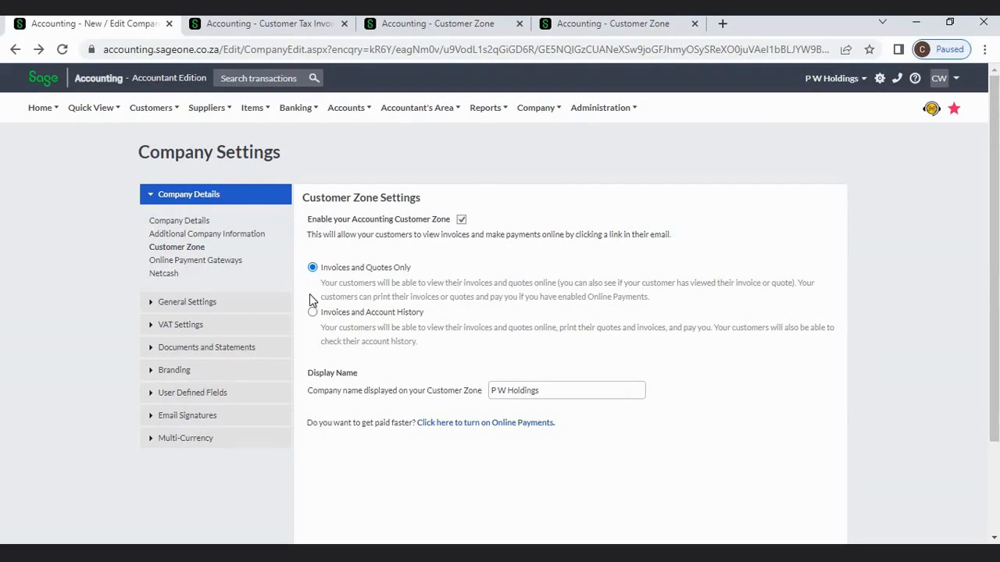
pyautogui.click(313, 312)
pyautogui.tripleClick(548, 389)
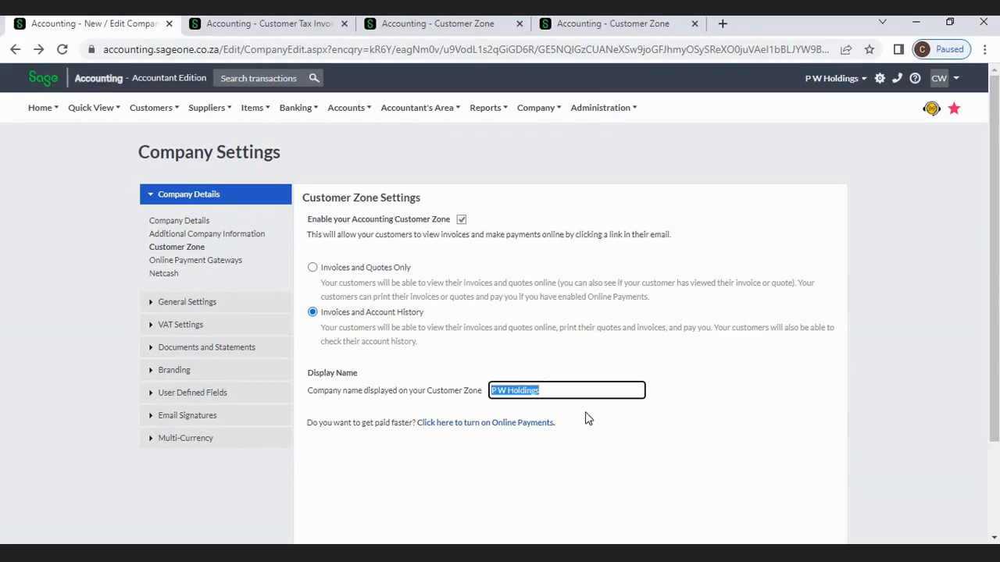
pyautogui.click(603, 422)
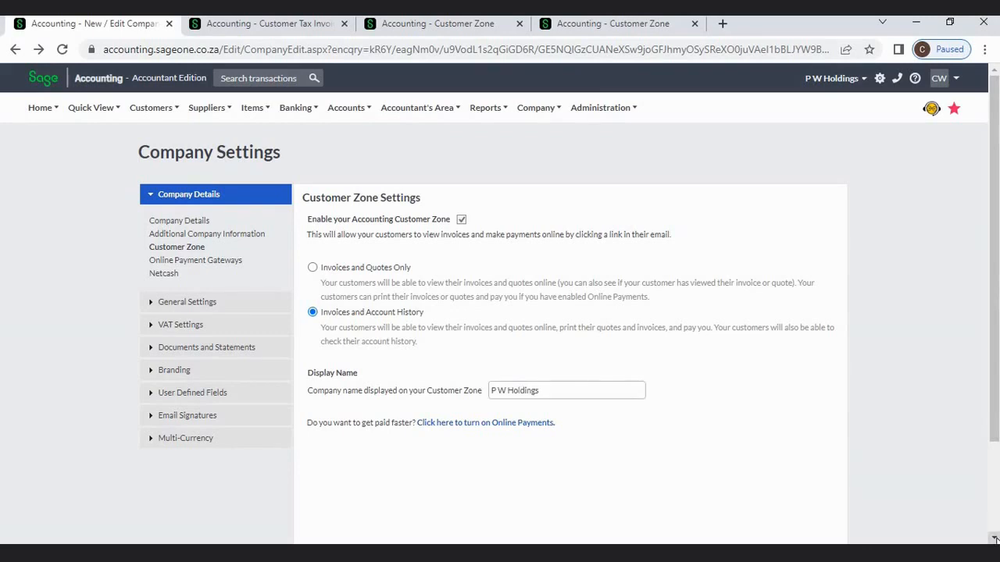
pyautogui.scroll(-1, 645, 356)
pyautogui.scroll(-1, 645, 361)
# - Start emailing invoice INV0000433 for ABC (PVT) LTD and check its attachment options
pyautogui.click(293, 28)
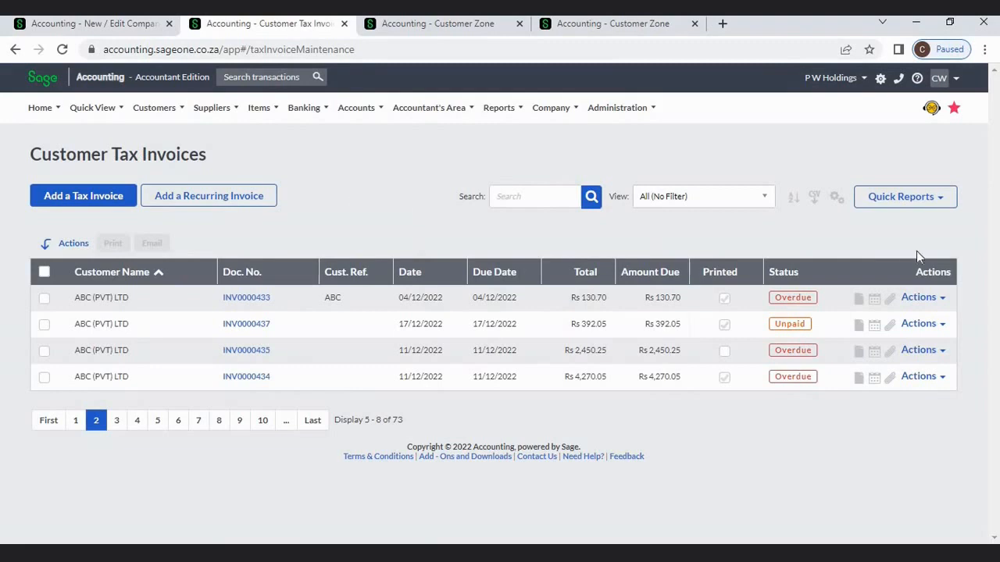
pyautogui.click(930, 297)
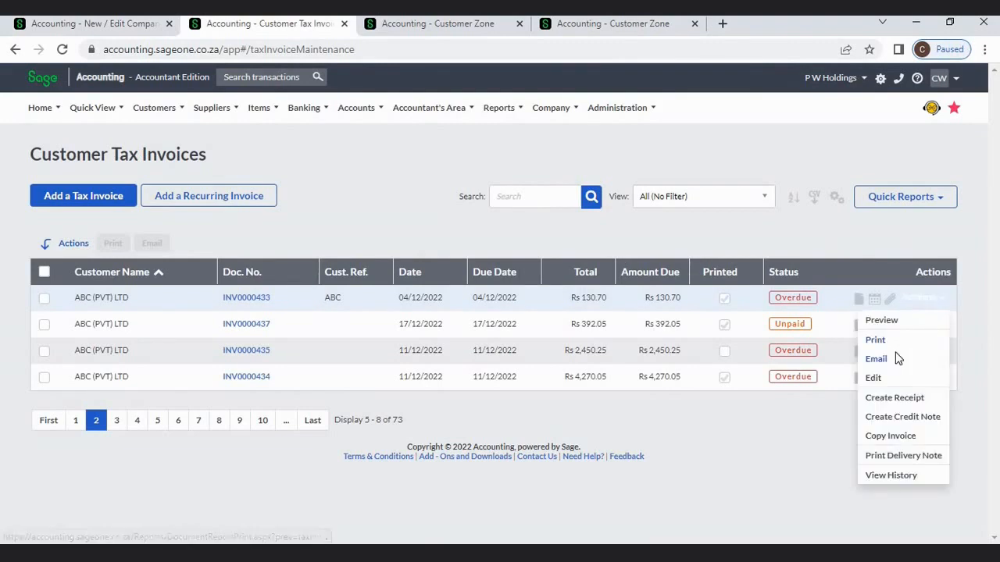
pyautogui.click(875, 359)
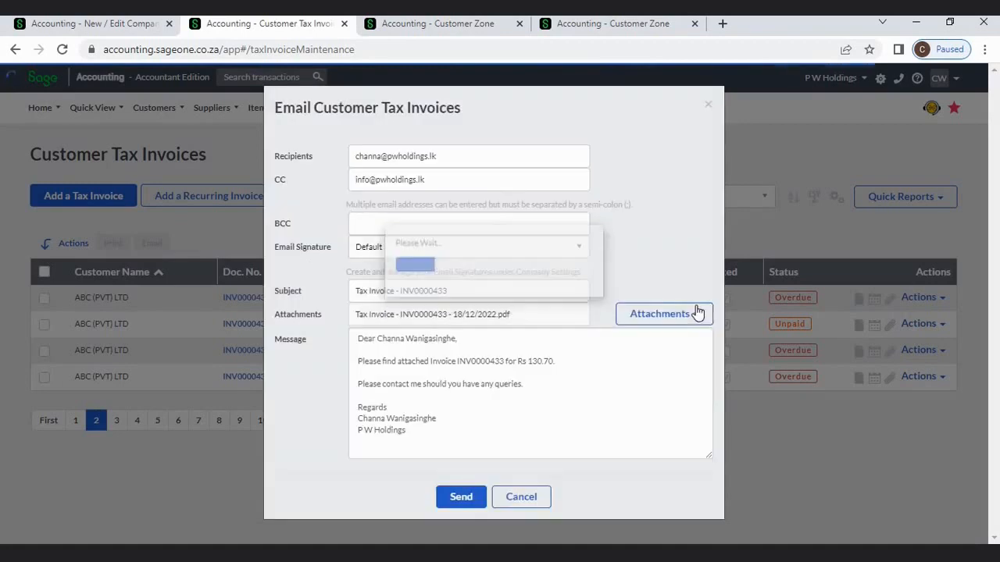
pyautogui.click(695, 313)
pyautogui.click(676, 280)
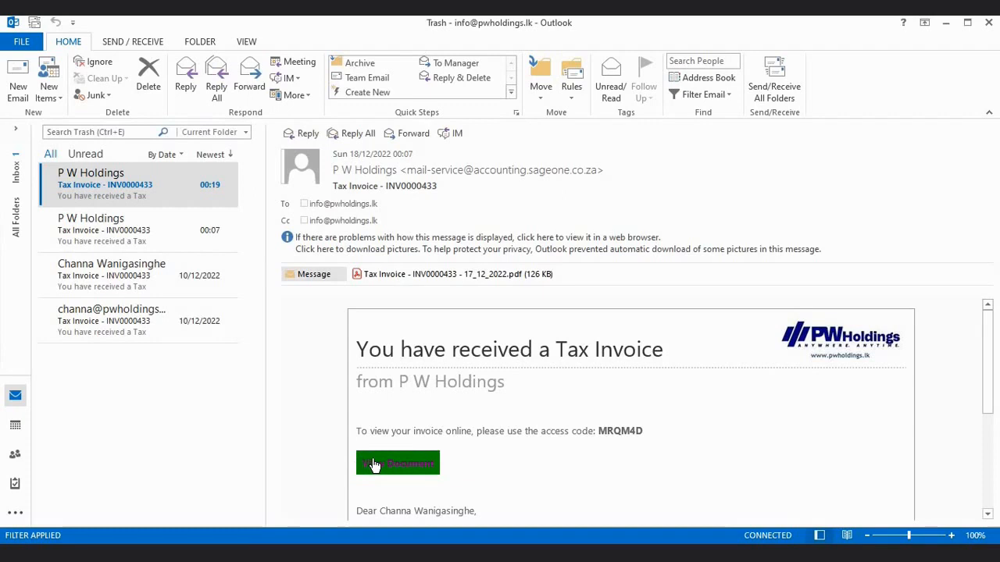
# - Select the access code in the INV0000433 email and open the invoice online
pyautogui.moveTo(375, 464)
pyautogui.doubleClick(604, 432)
pyautogui.hotkey('ctrl', 'c')
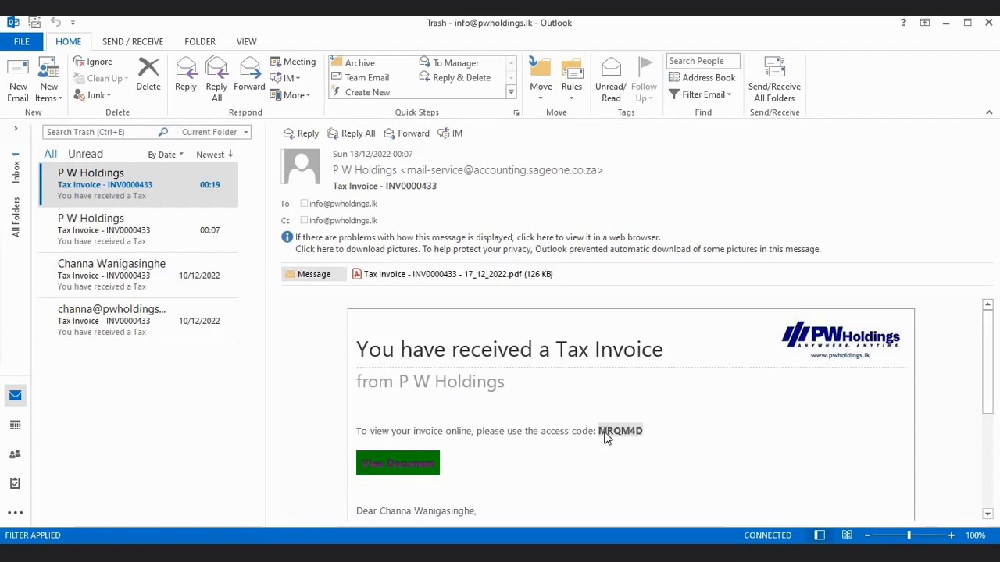
pyautogui.click(424, 467)
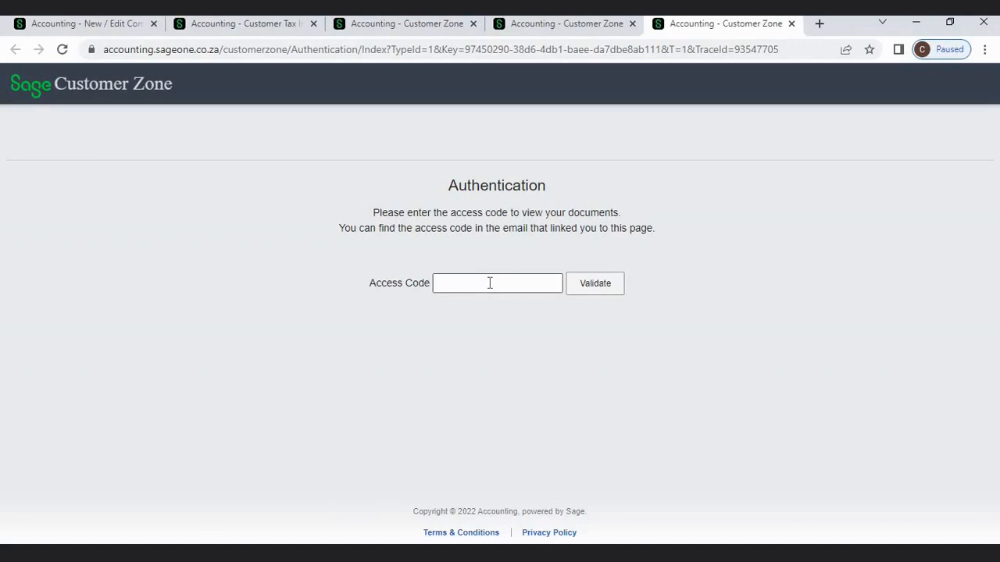
# - Paste the invoice access code into the authentication field, confirming it against the email
pyautogui.click(490, 283)
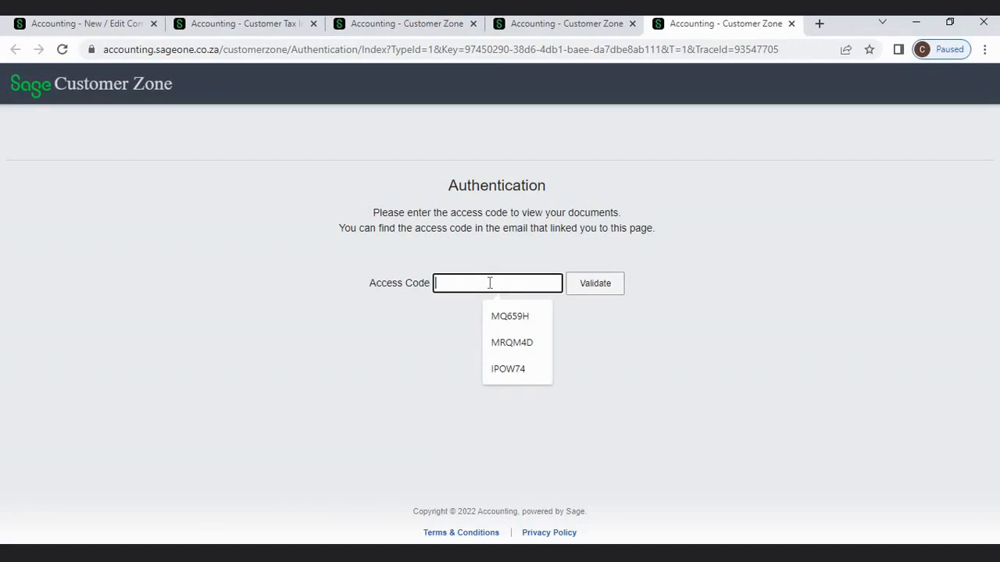
pyautogui.hotkey('ctrl', 'v')
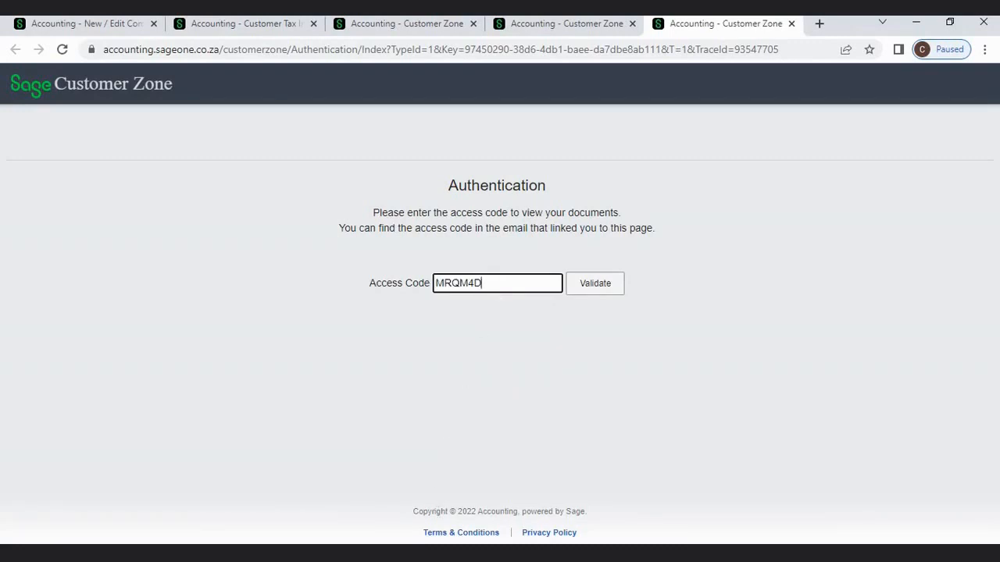
pyautogui.hotkey('alt', 'Tab')
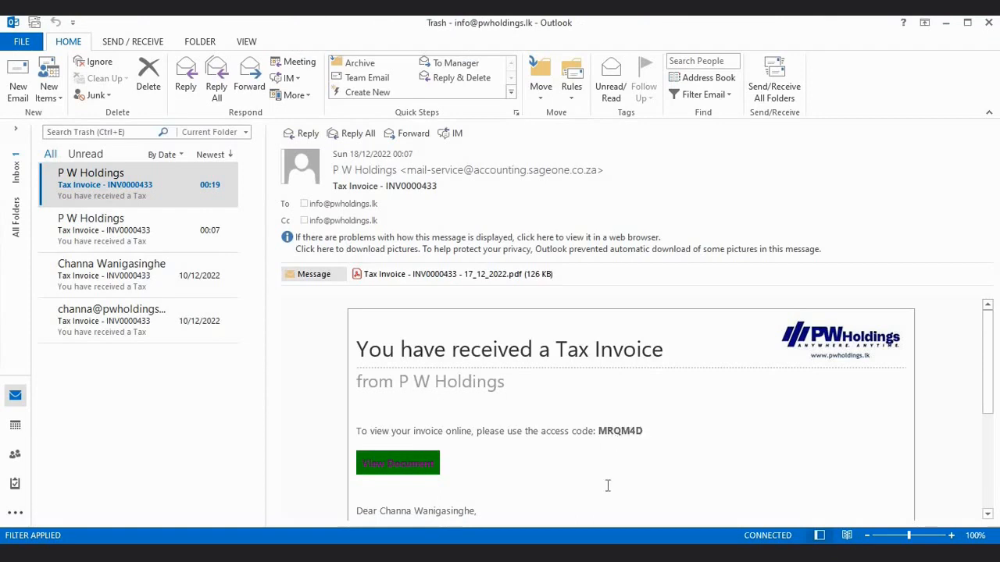
pyautogui.hotkey('alt', 'Tab')
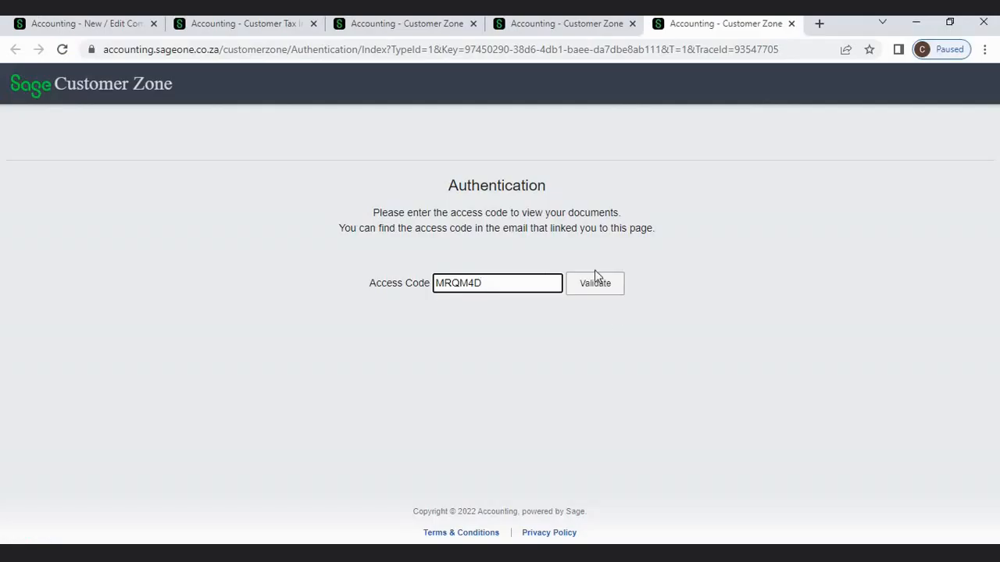
# - Validate the access code, try Download and Send Message on INV0000433, then list all invoices
pyautogui.click(595, 284)
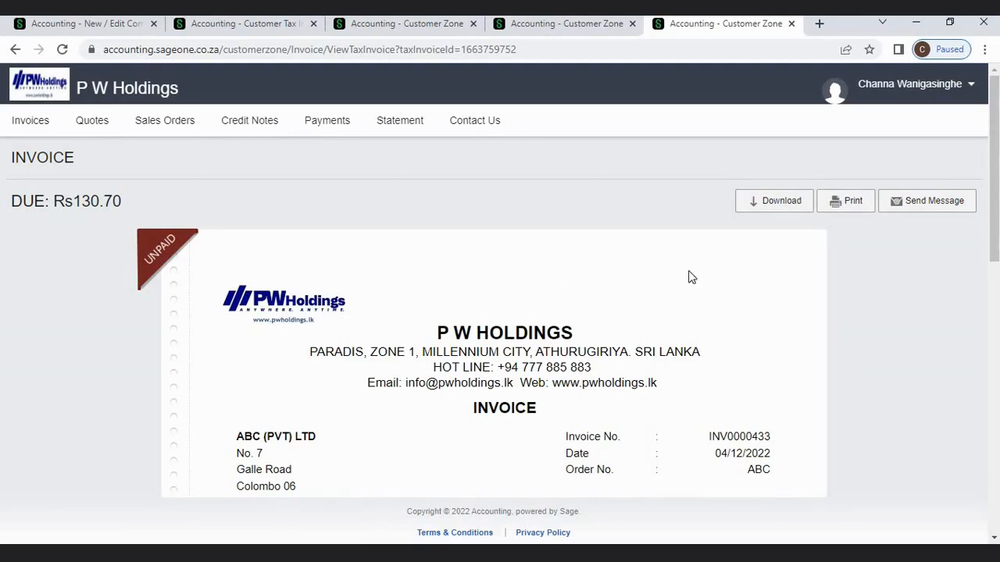
pyautogui.click(772, 205)
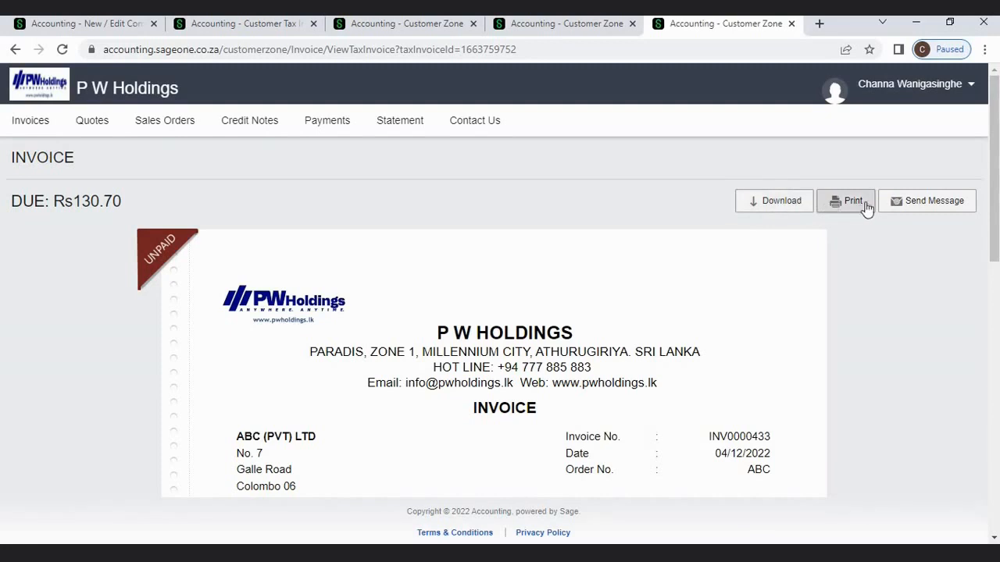
pyautogui.click(899, 208)
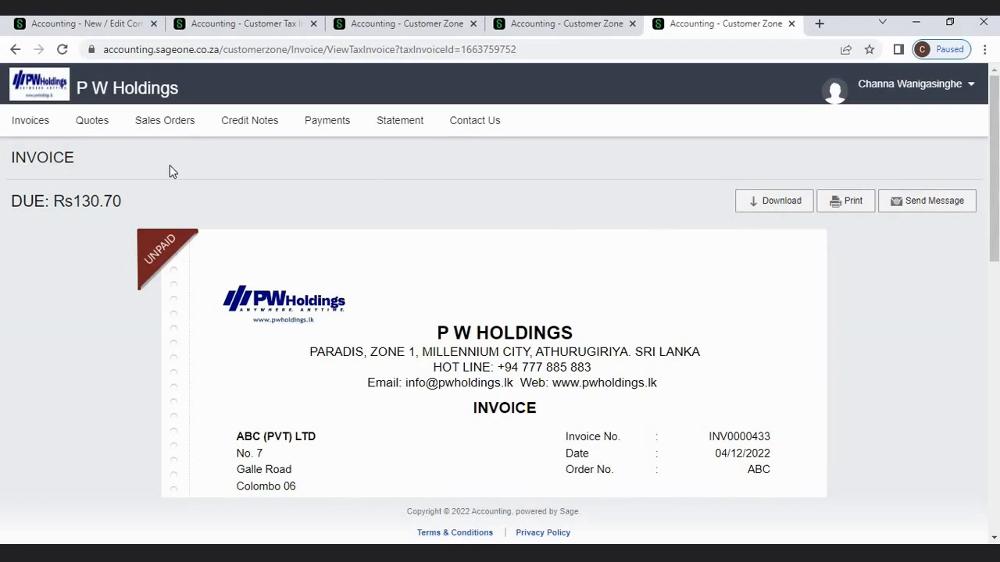
pyautogui.click(44, 134)
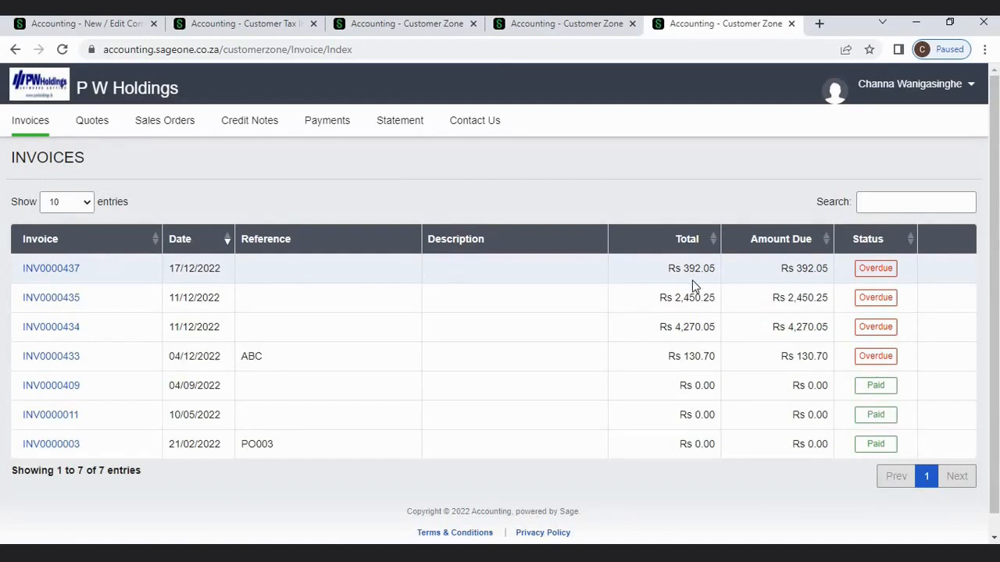
# - Browse the customer's quotes, sales orders, credit notes and payments, ending on the Rs2,332.35 statement
pyautogui.click(744, 269)
pyautogui.click(904, 273)
pyautogui.click(93, 133)
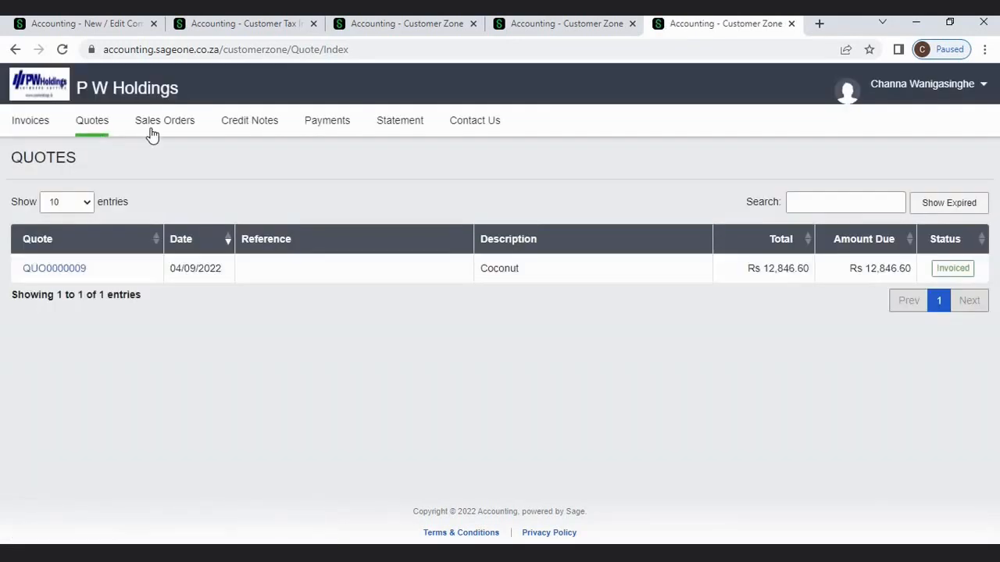
pyautogui.click(152, 135)
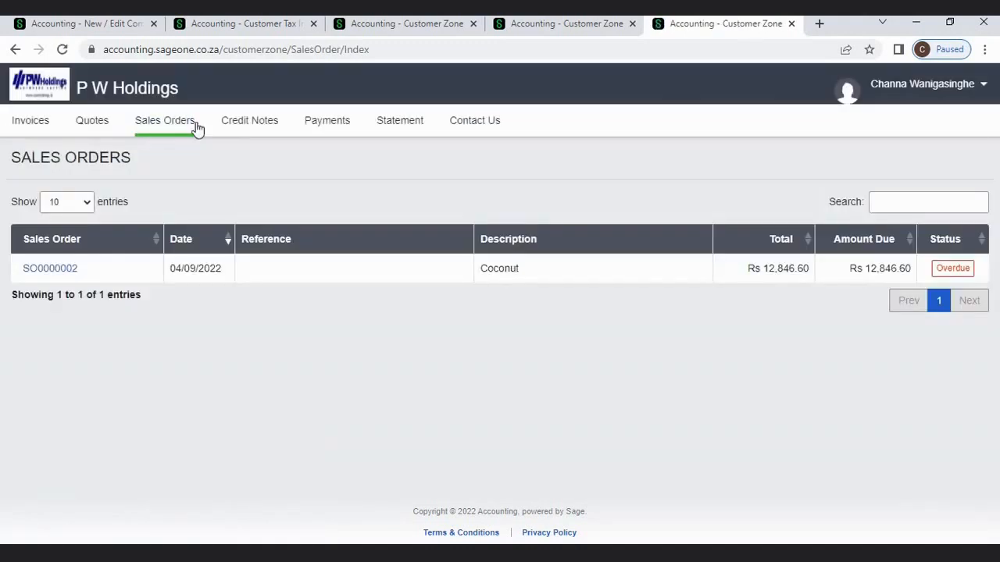
pyautogui.click(236, 127)
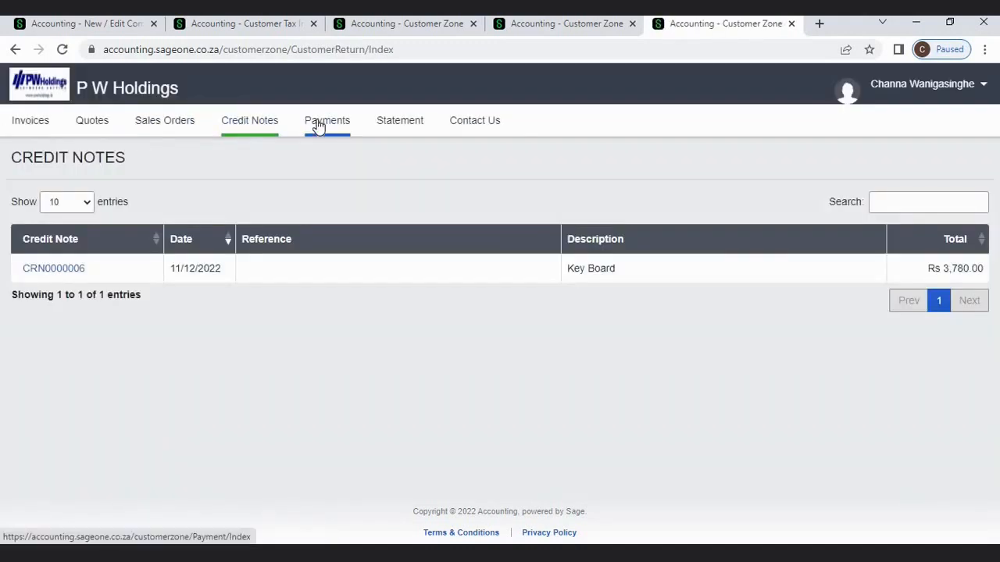
pyautogui.click(318, 127)
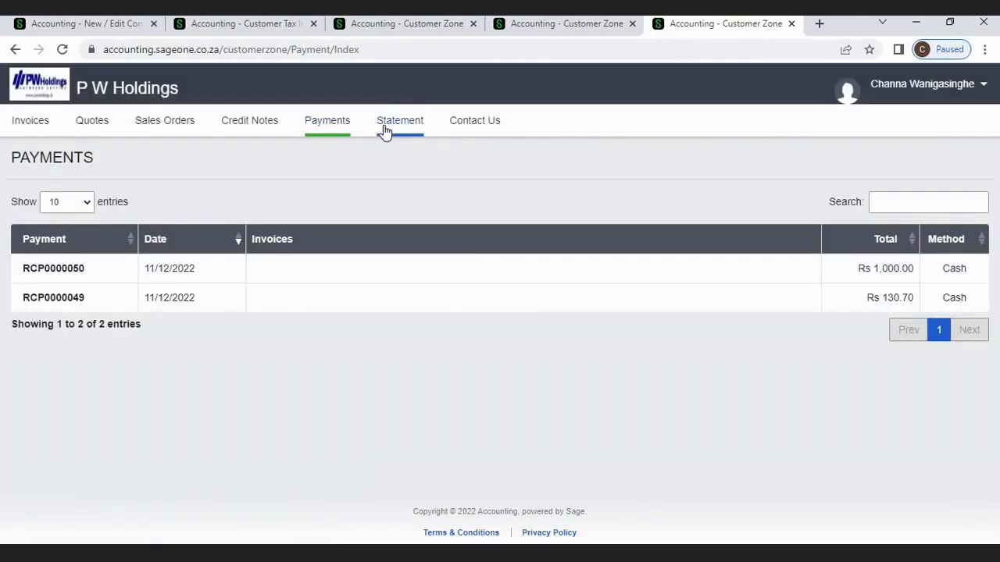
pyautogui.click(384, 125)
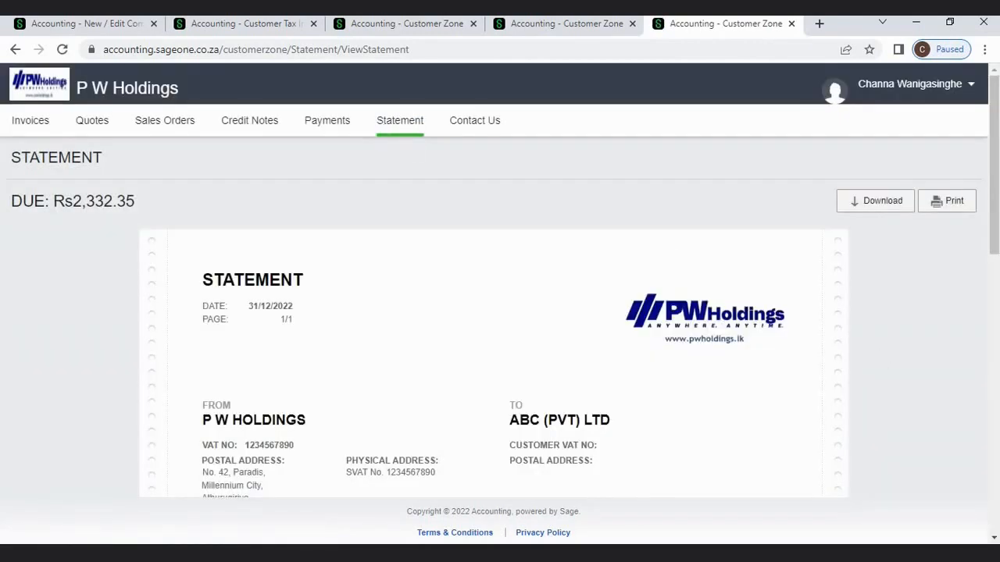
# - Scroll the statement to its transactions, INV0000433 to INV0000437 including credit note CRN0000006
pyautogui.click(998, 398)
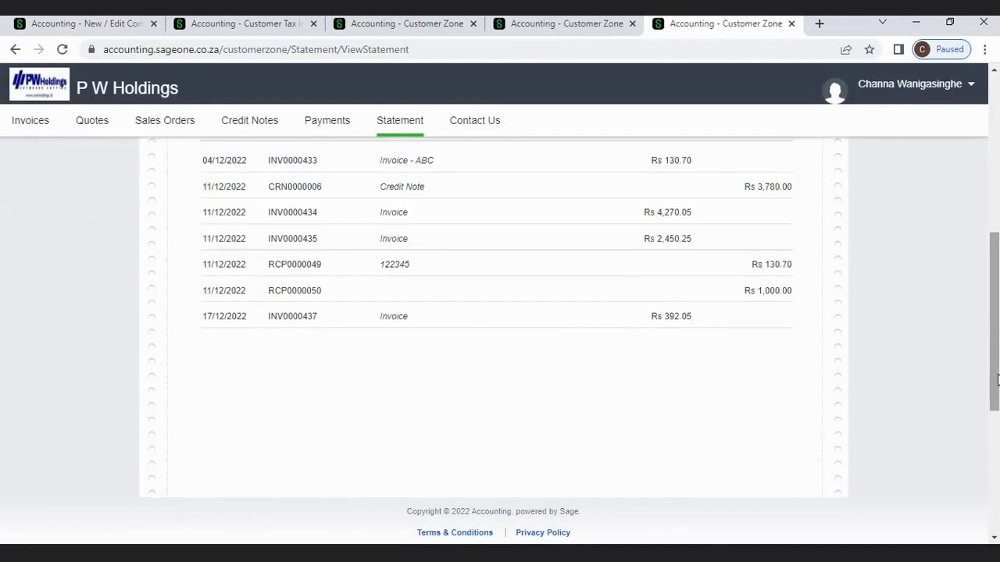
pyautogui.scroll(2, 998, 389)
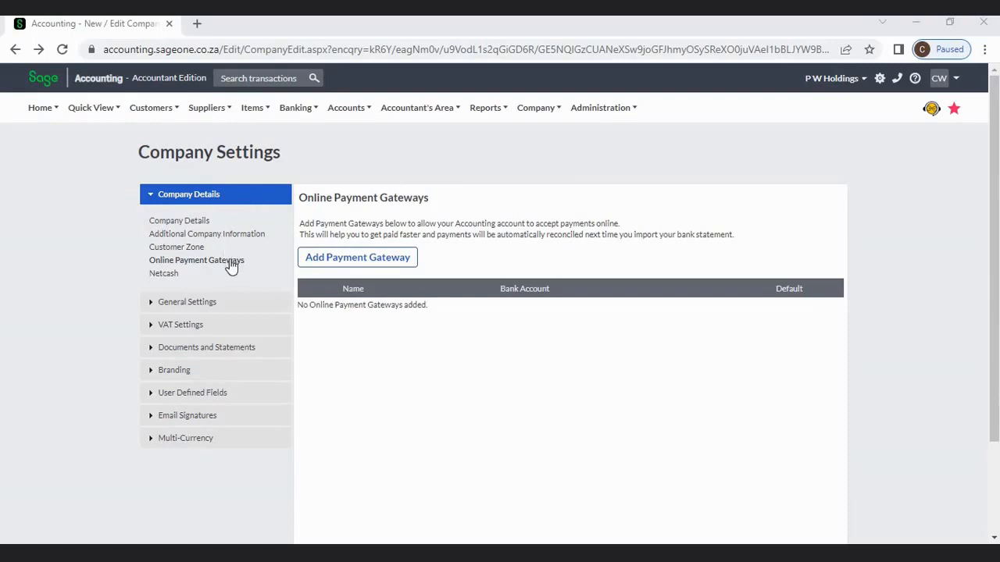
# - Review a new payment gateway's options, keeping Netcash as type and (None) as bank account
pyautogui.click(314, 264)
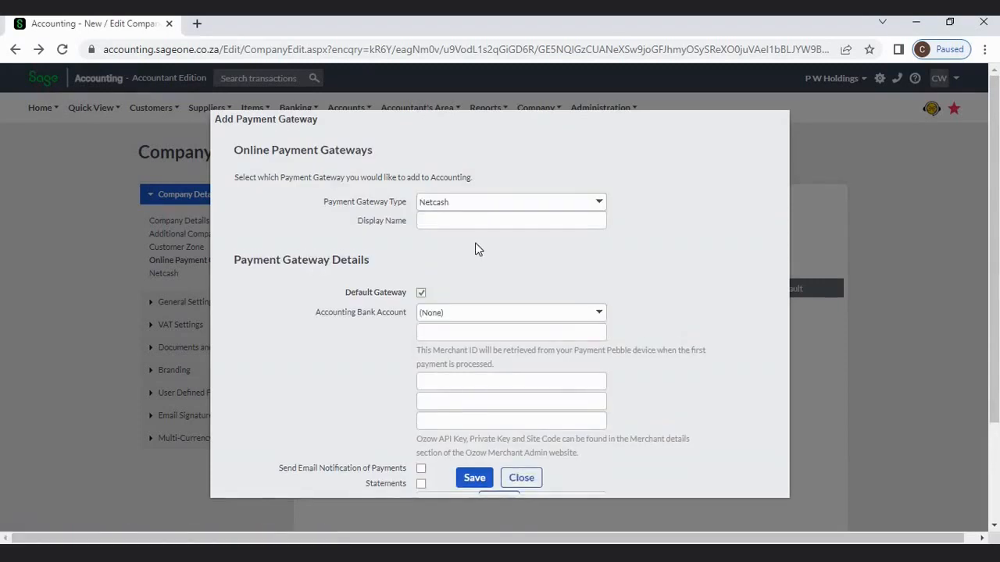
pyautogui.click(598, 205)
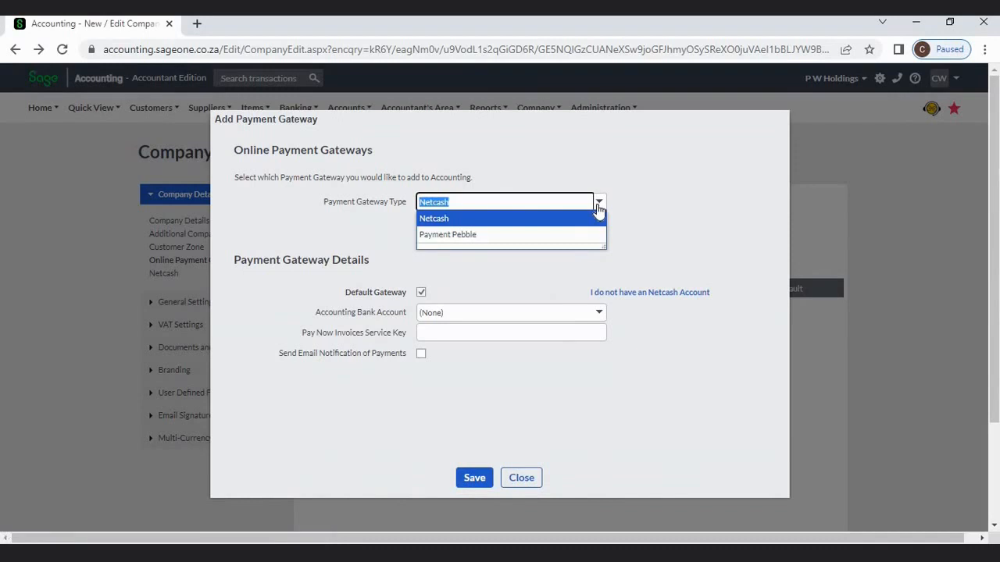
pyautogui.click(638, 231)
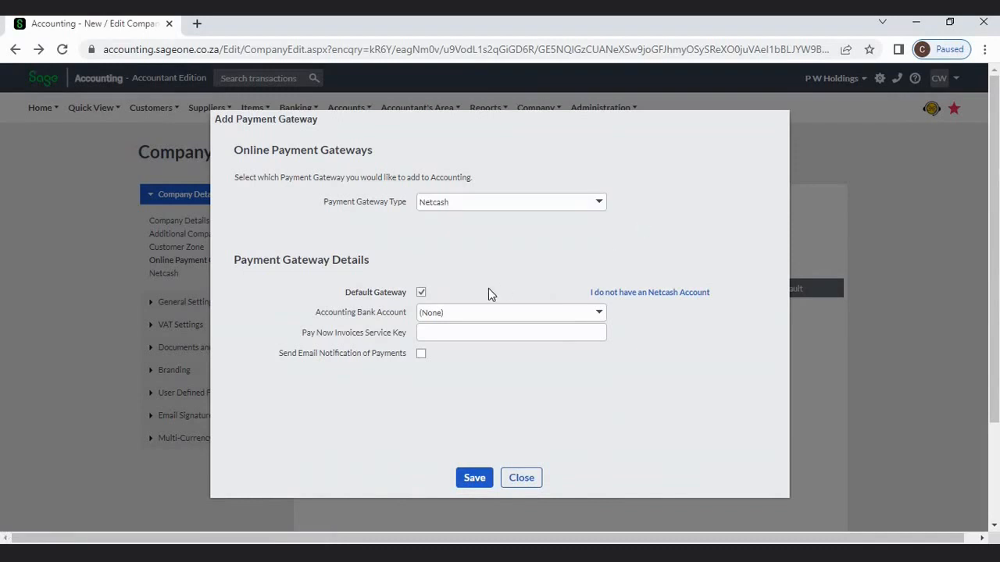
pyautogui.click(597, 316)
pyautogui.click(667, 338)
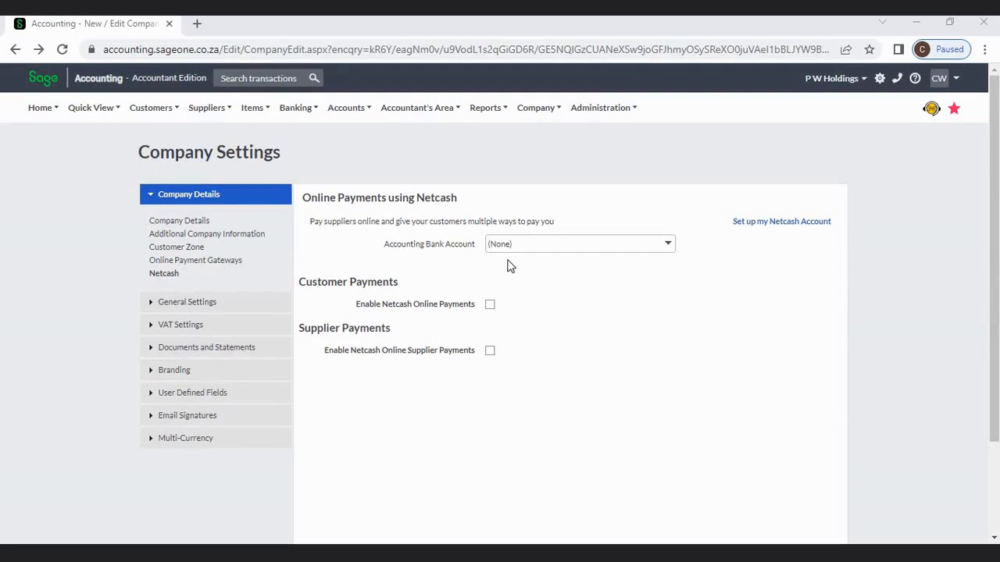
# - Save the Netcash payment settings with the Accounting Bank Account left at (None)
pyautogui.click(665, 246)
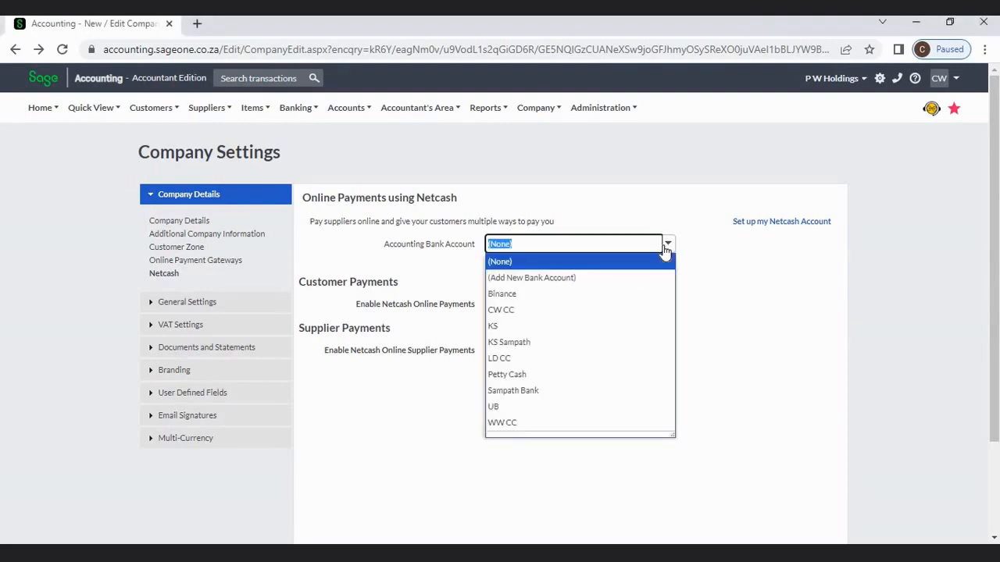
pyautogui.click(729, 286)
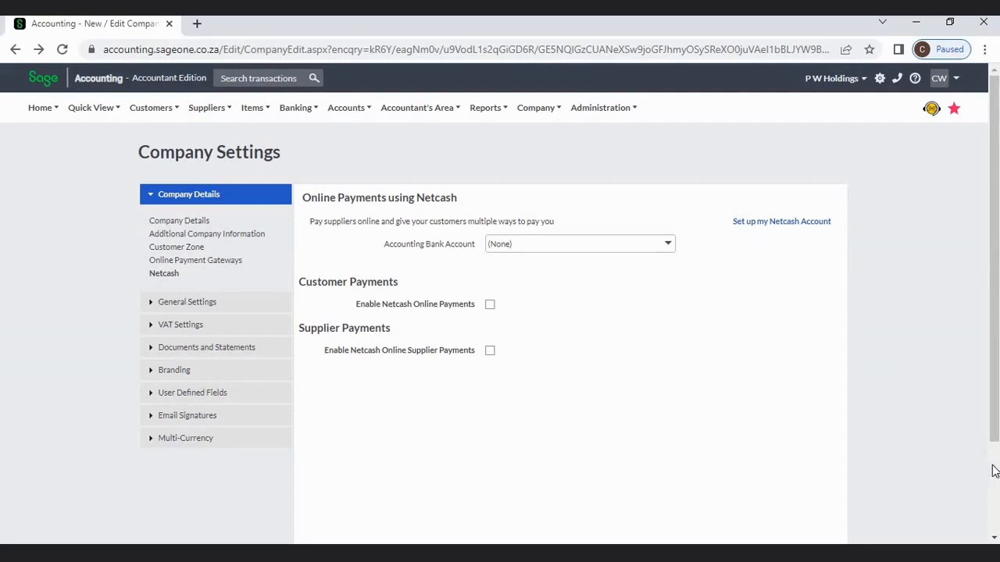
pyautogui.scroll(-2, 989, 469)
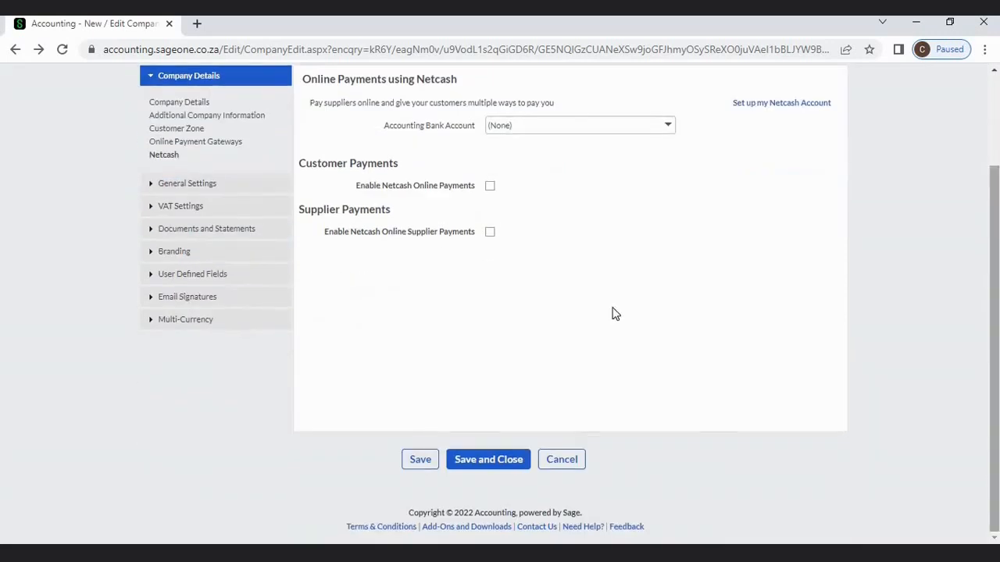
pyautogui.click(427, 459)
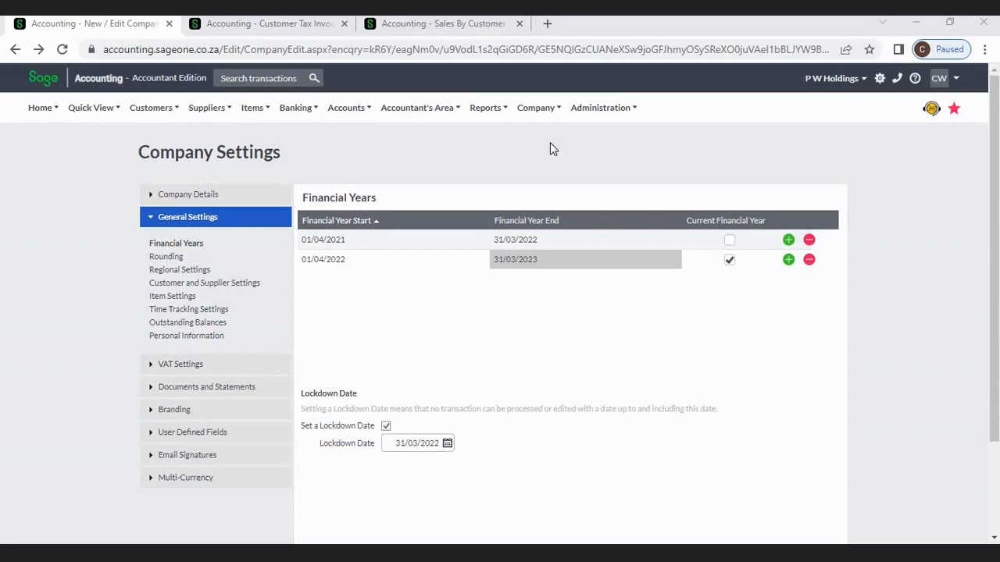
pyautogui.click(535, 109)
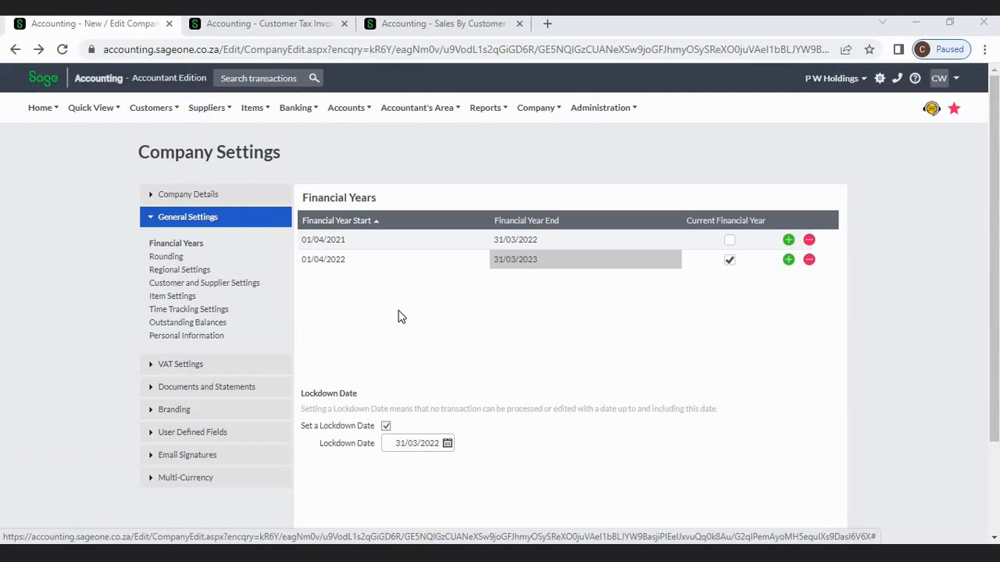
pyautogui.click(355, 240)
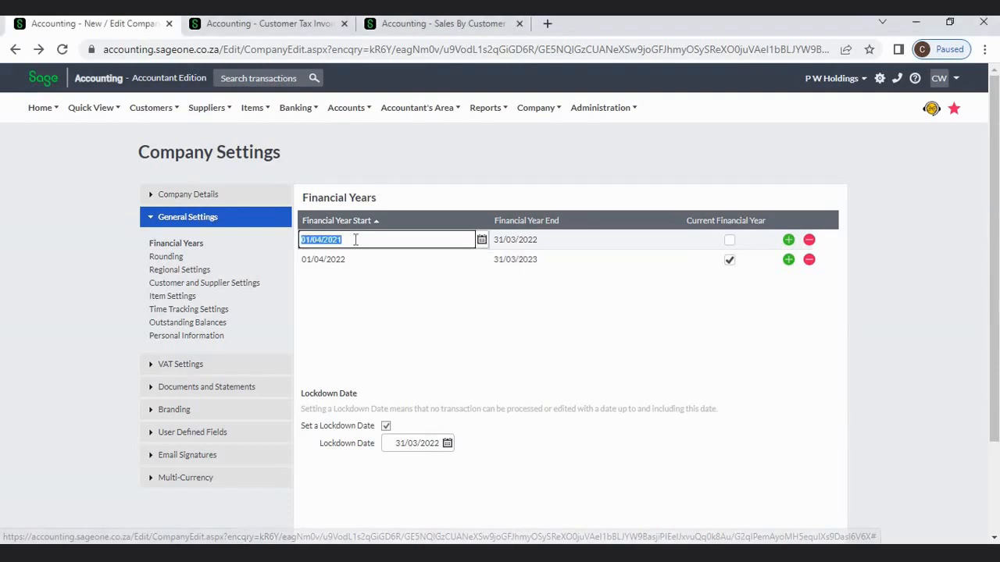
pyautogui.click(355, 239)
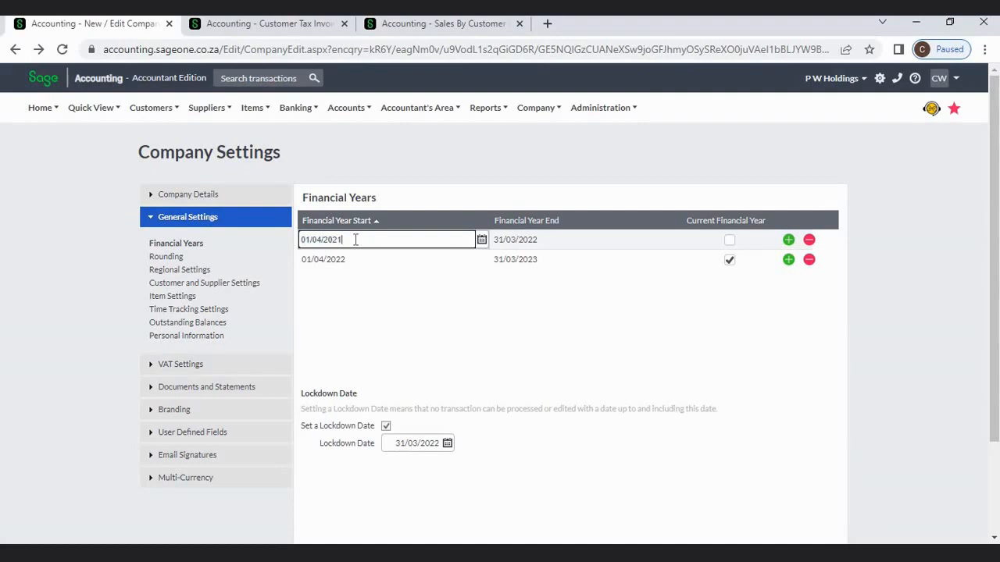
pyautogui.press('BackSpace')
pyautogui.write('0')
pyautogui.press('BackSpace')
pyautogui.write('1')
pyautogui.click(550, 239)
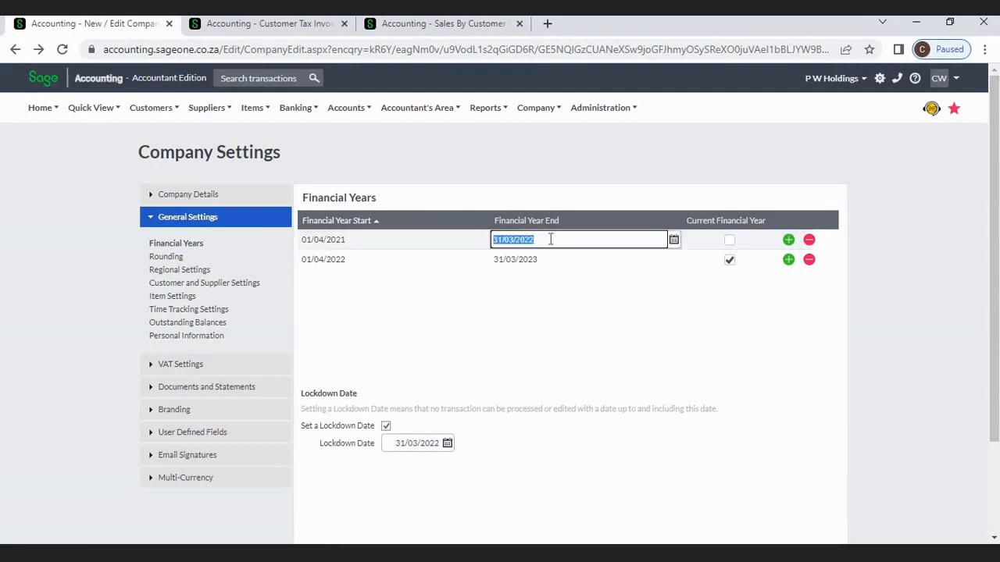
pyautogui.click(360, 260)
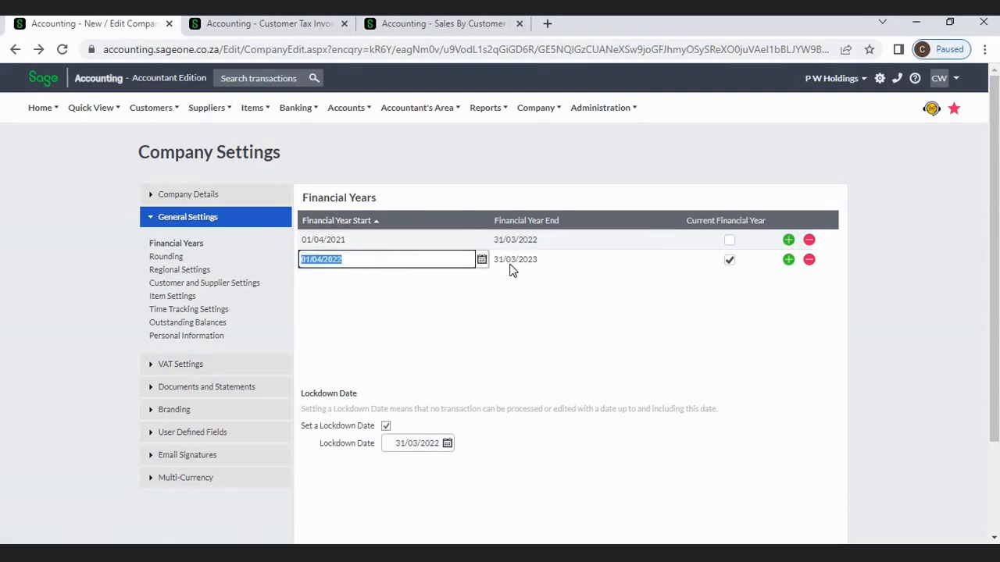
pyautogui.click(639, 263)
pyautogui.click(885, 299)
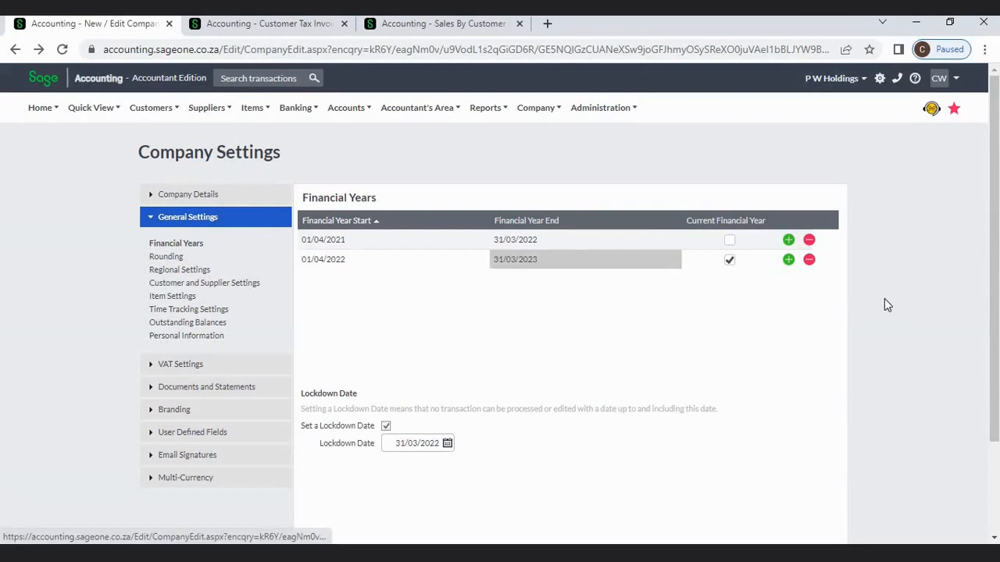
pyautogui.click(788, 262)
pyautogui.click(789, 265)
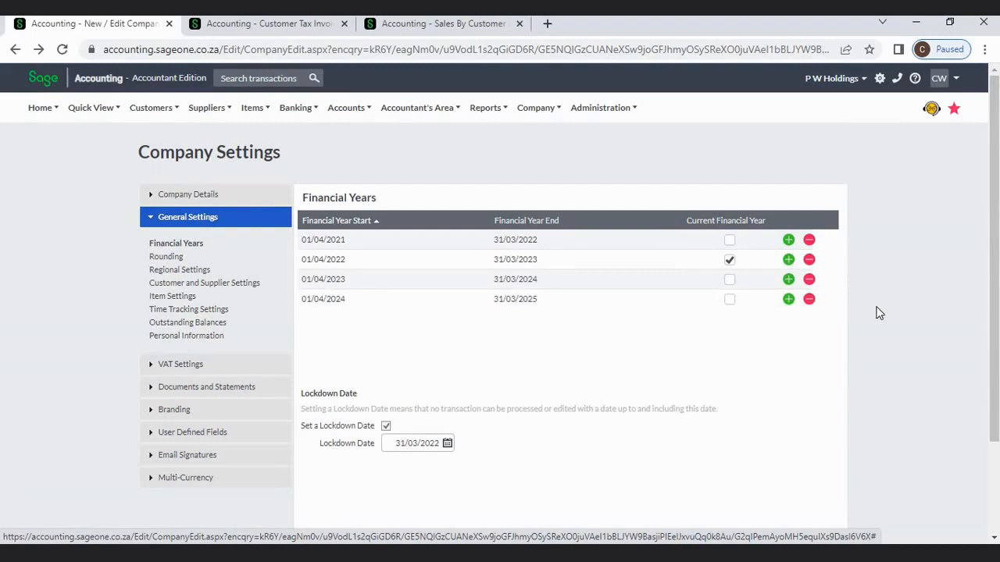
pyautogui.click(809, 300)
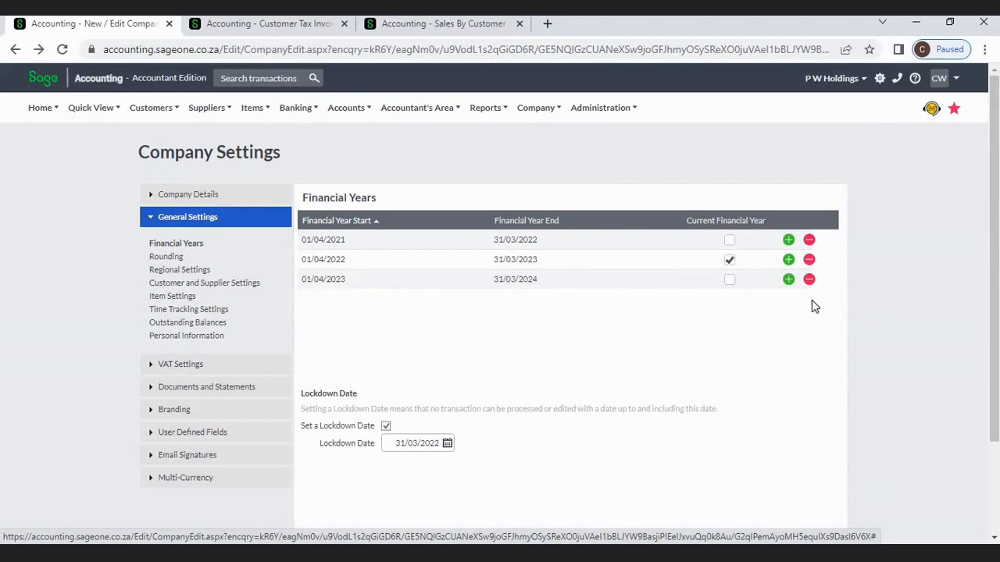
pyautogui.click(810, 280)
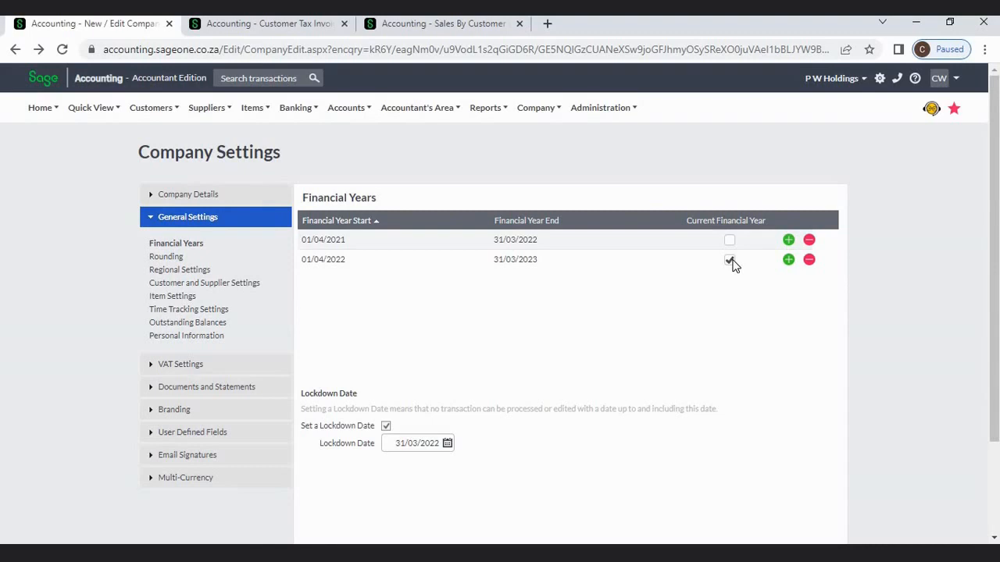
# - Add the 2023/24 financial year, then switch to the Sales By Customer report filters
pyautogui.click(789, 260)
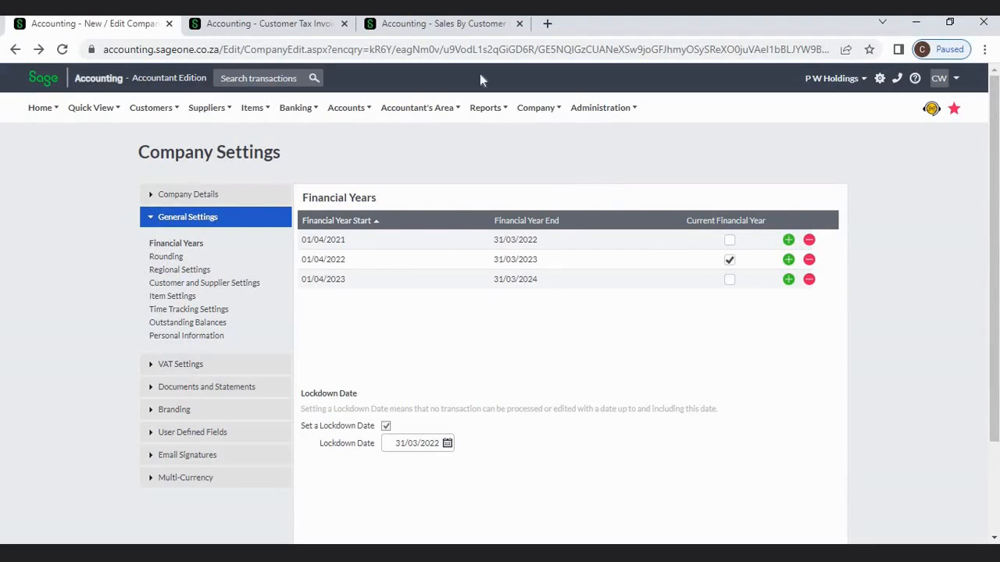
pyautogui.click(429, 24)
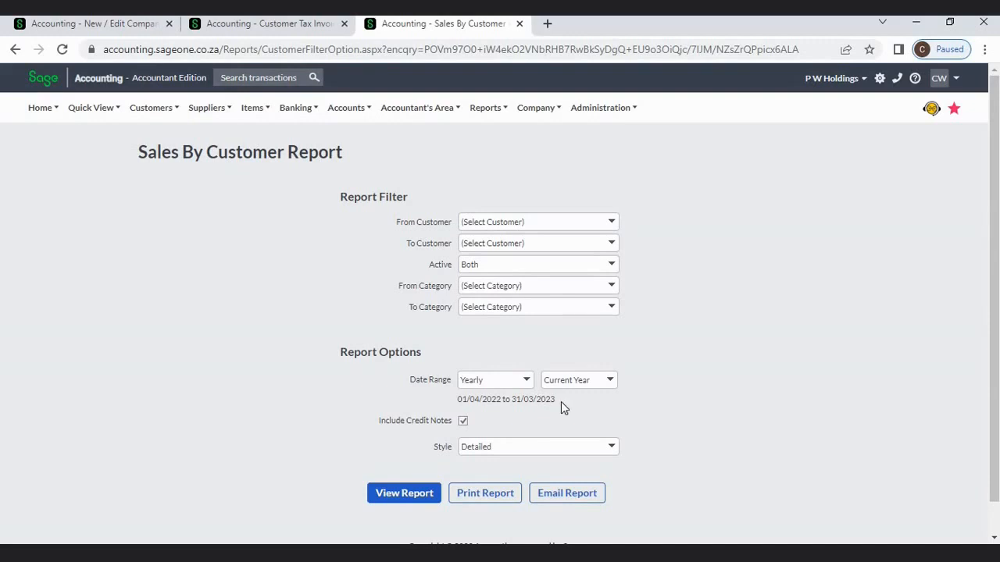
# - Return to the Accounting - New / Edit Company tab showing Company Settings
pyautogui.click(68, 29)
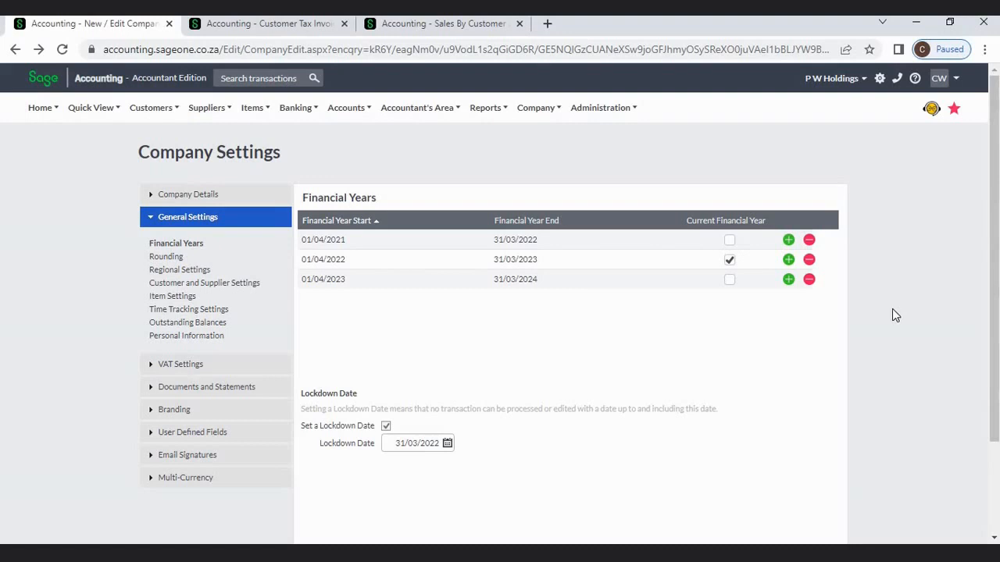
# - Delete the 2023/24 year, then add and remove 2023/24 and 2024/25 again
pyautogui.click(810, 279)
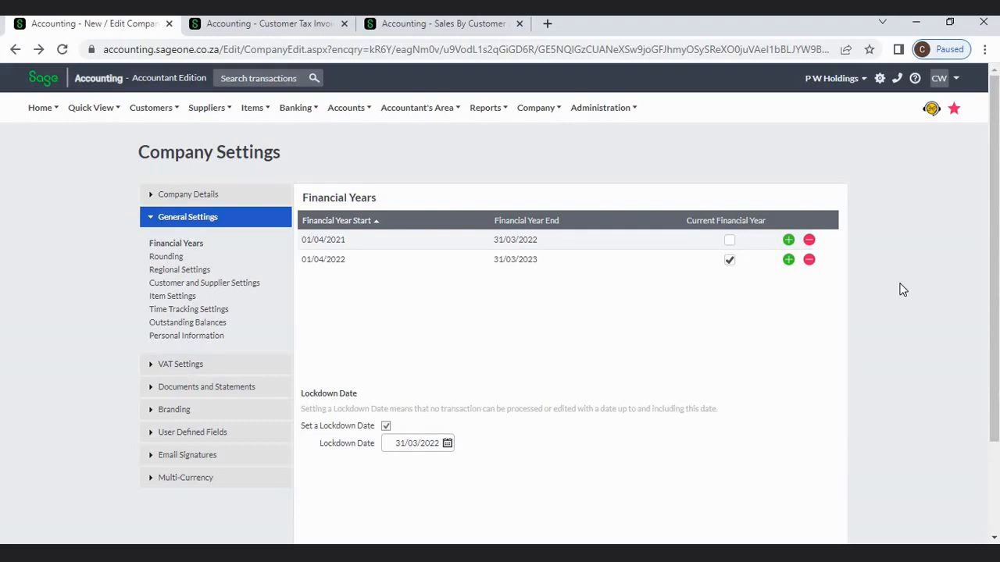
pyautogui.click(789, 240)
pyautogui.click(789, 240)
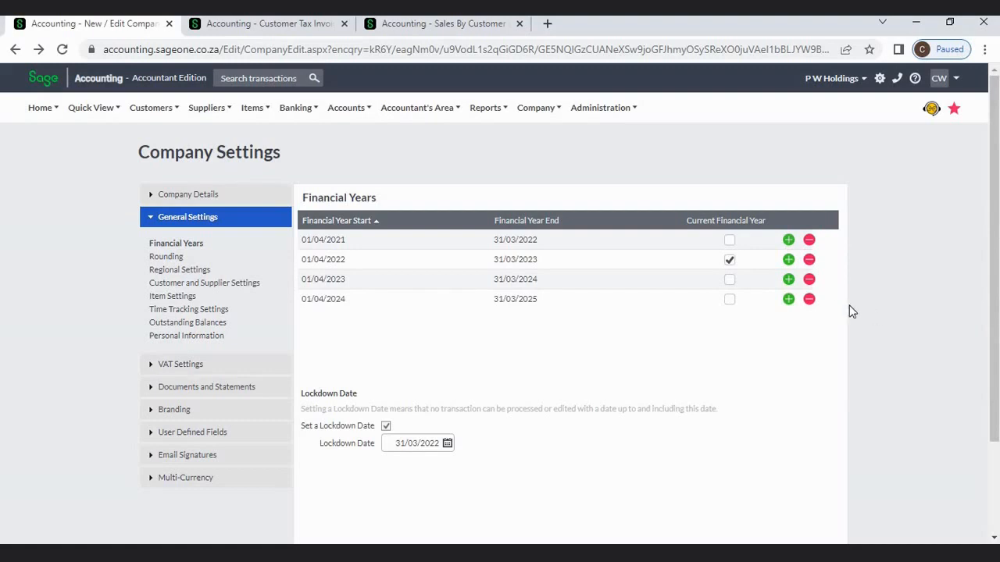
pyautogui.click(810, 297)
pyautogui.click(809, 280)
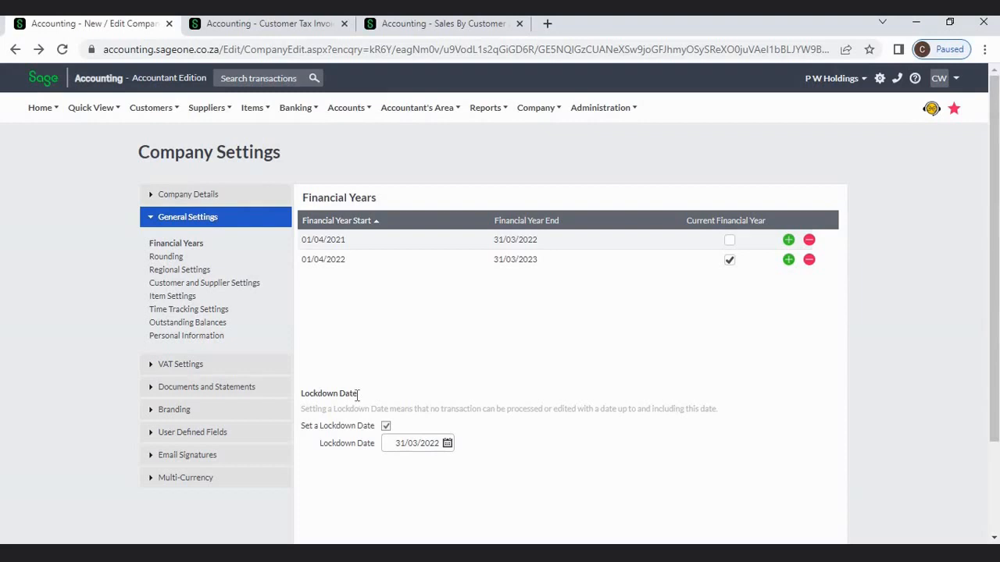
pyautogui.click(407, 439)
pyautogui.click(537, 450)
pyautogui.click(263, 24)
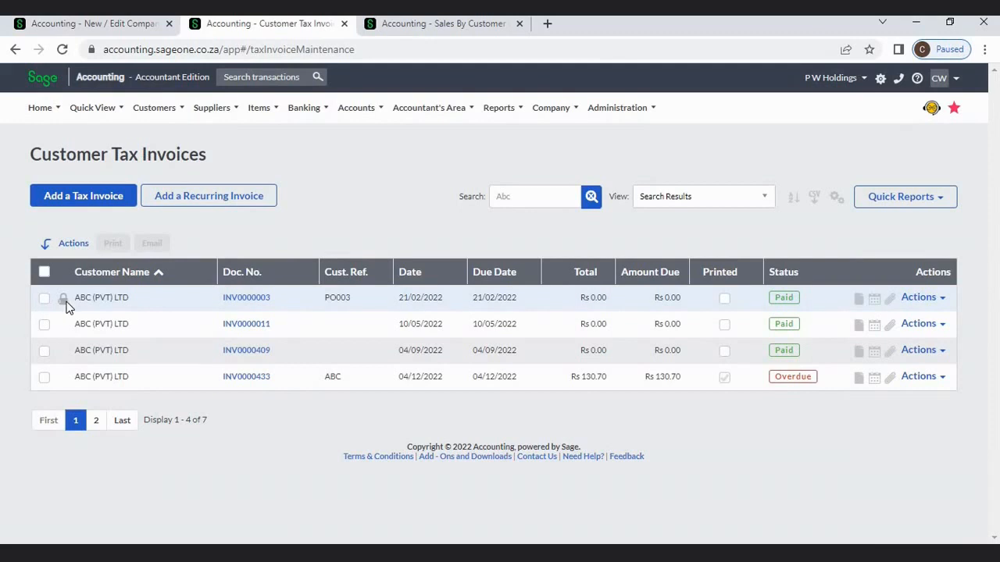
pyautogui.moveTo(66, 307)
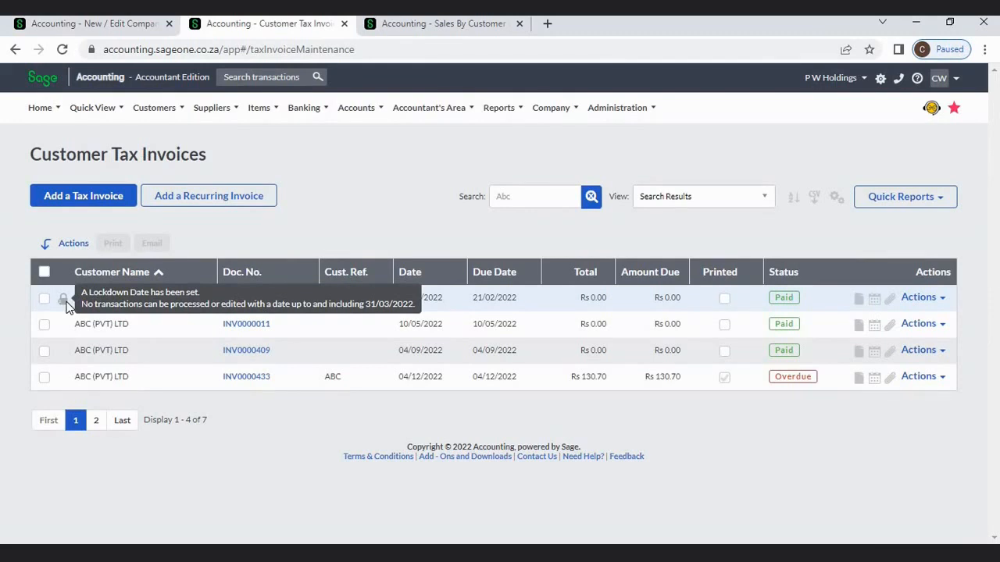
pyautogui.click(118, 29)
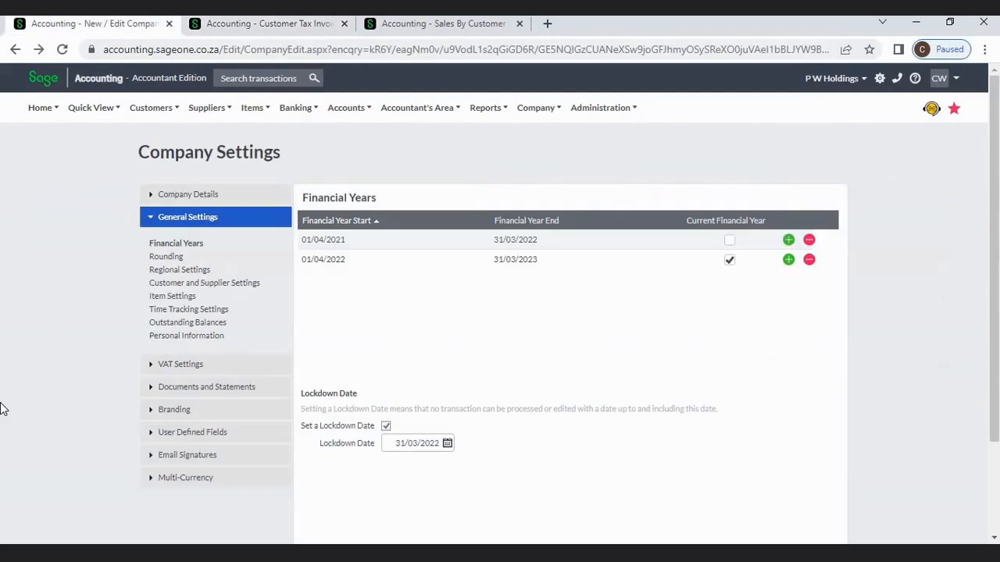
# - Scroll to the bottom of Company Settings and save them
pyautogui.click(996, 459)
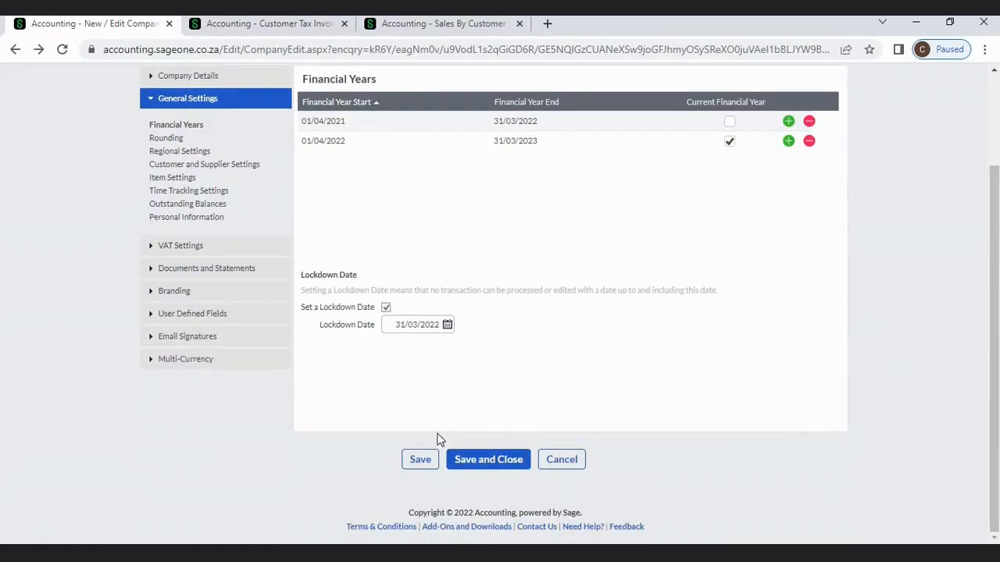
pyautogui.click(423, 460)
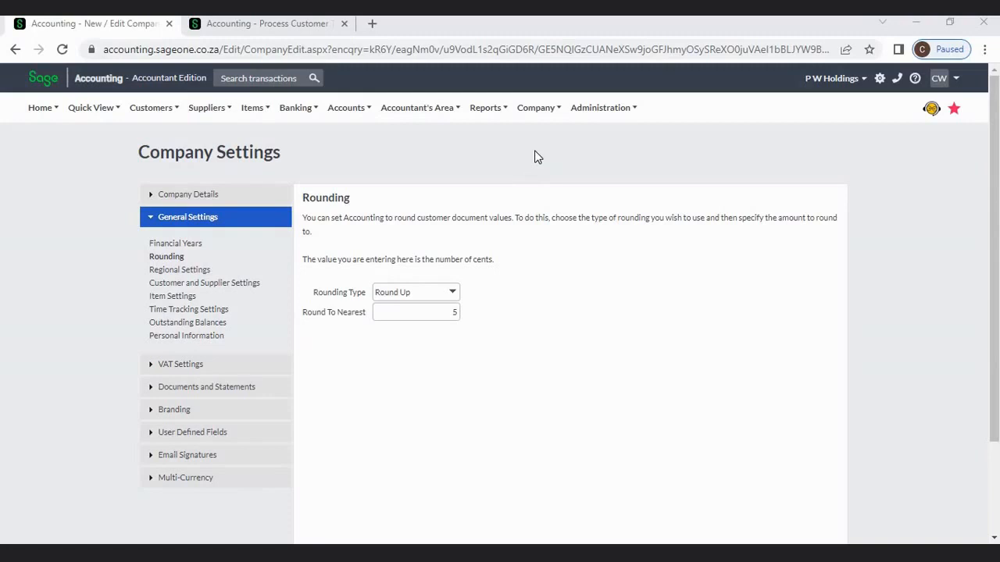
pyautogui.click(535, 113)
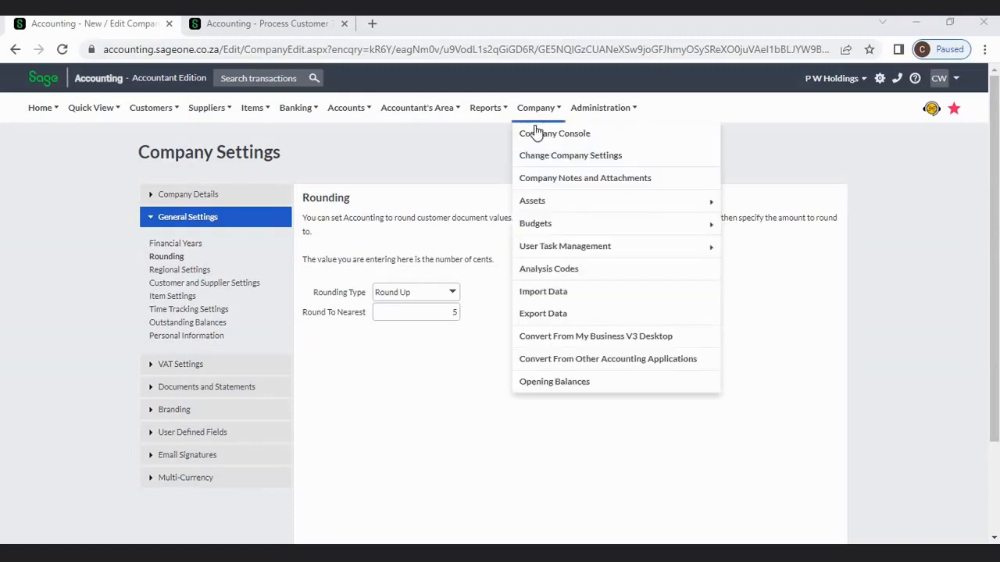
pyautogui.click(535, 156)
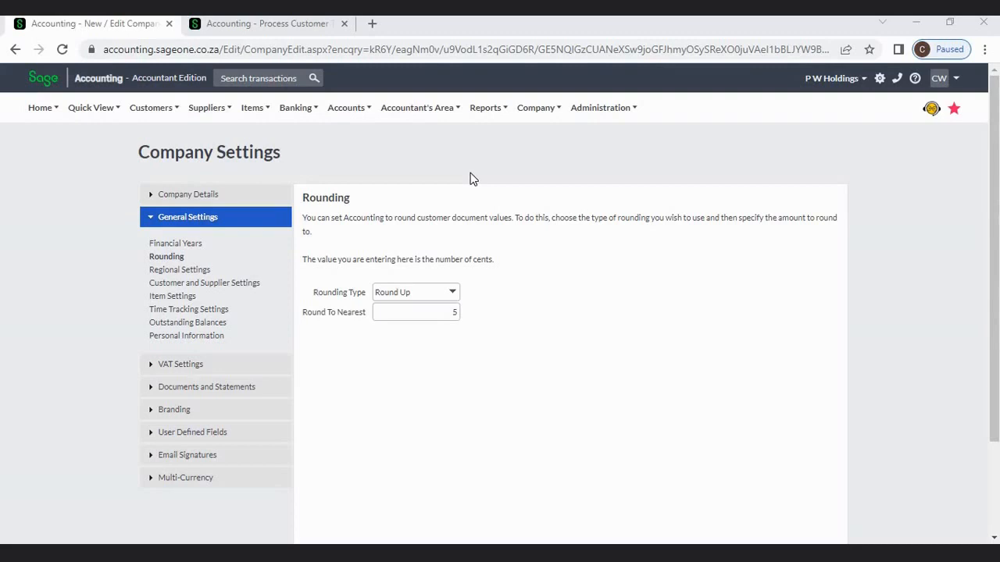
pyautogui.click(454, 293)
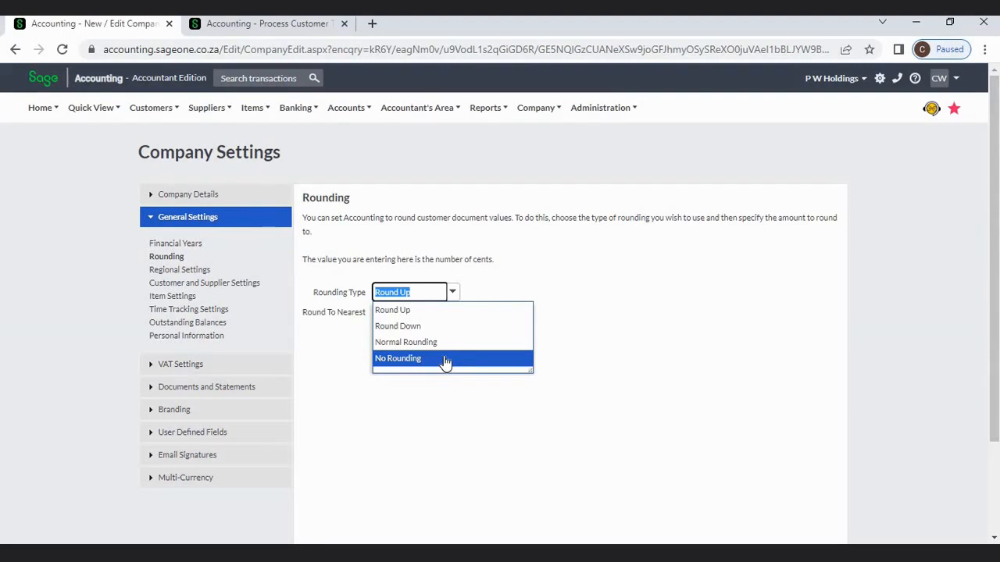
pyautogui.click(671, 322)
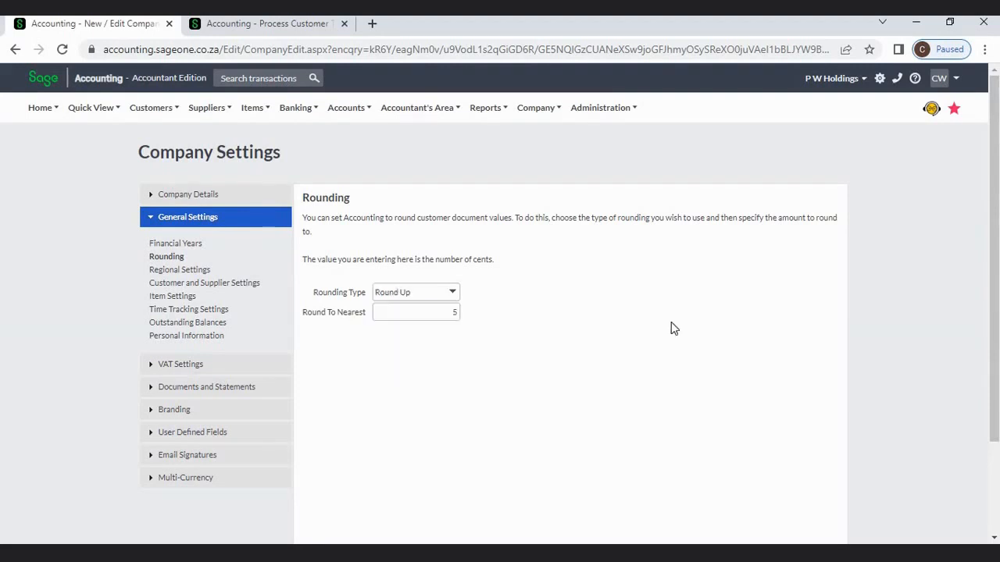
pyautogui.doubleClick(427, 312)
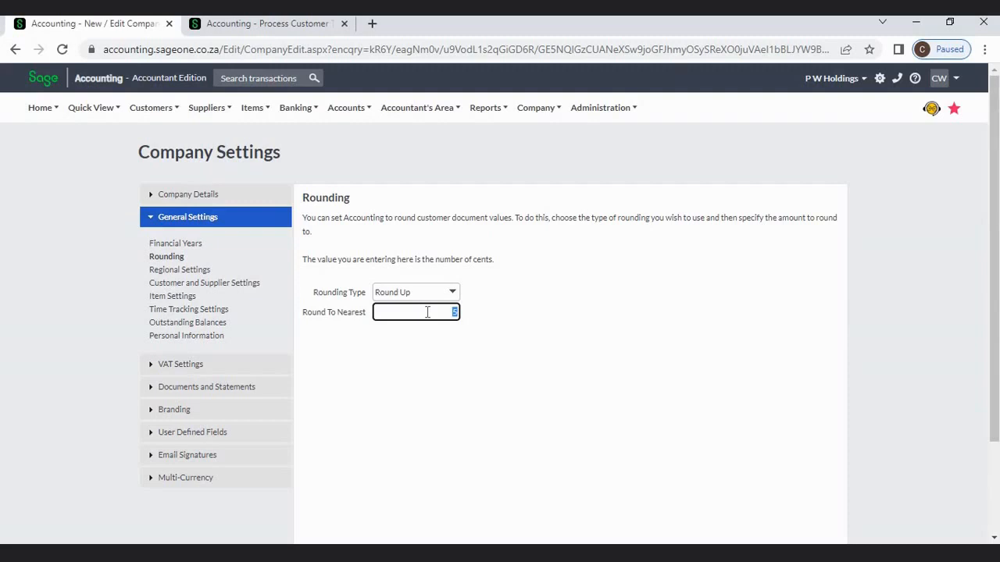
pyautogui.click(528, 333)
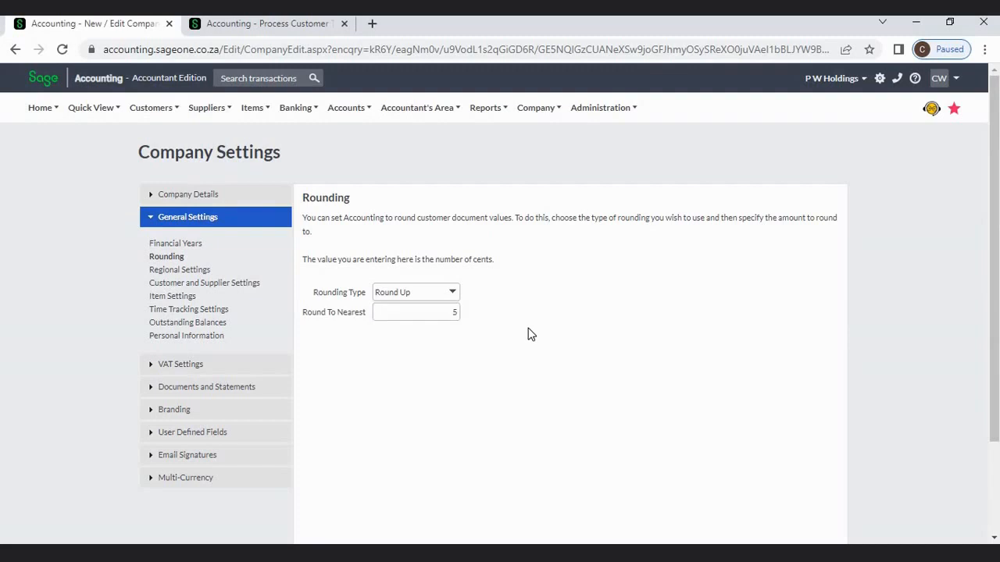
pyautogui.click(445, 313)
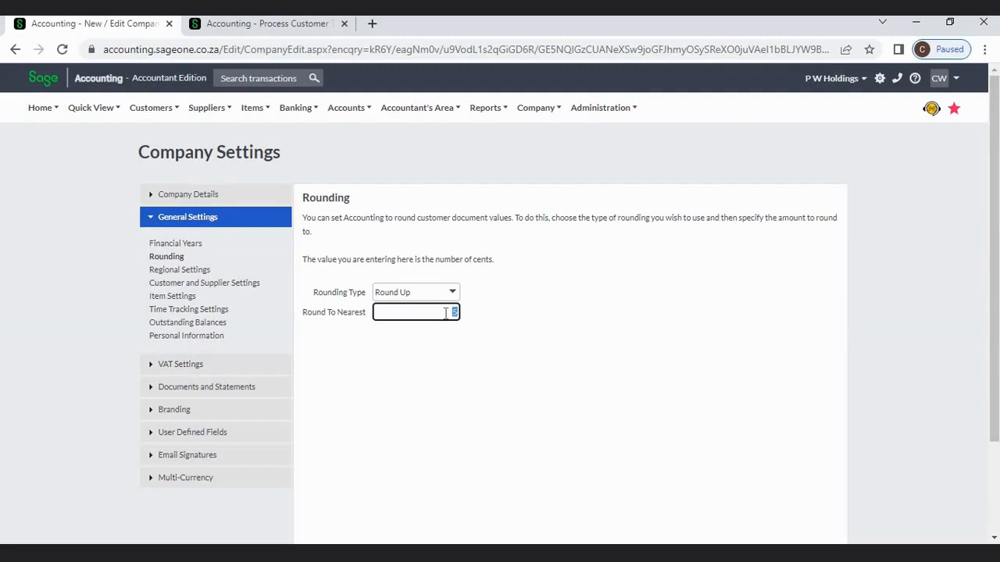
pyautogui.click(481, 334)
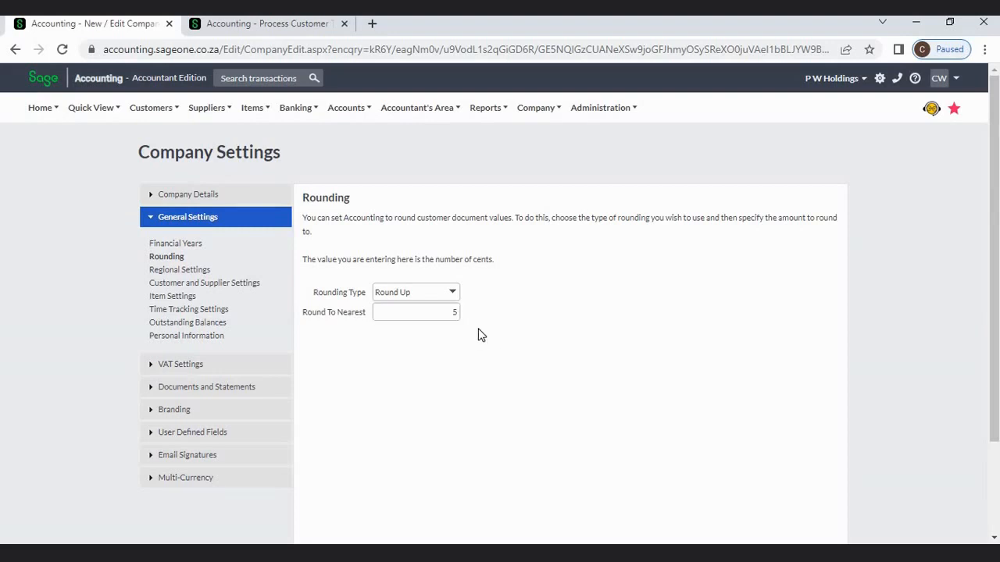
# - Compare the tax invoice against the Rounding settings, checking the round-to-nearest value 5
pyautogui.click(261, 27)
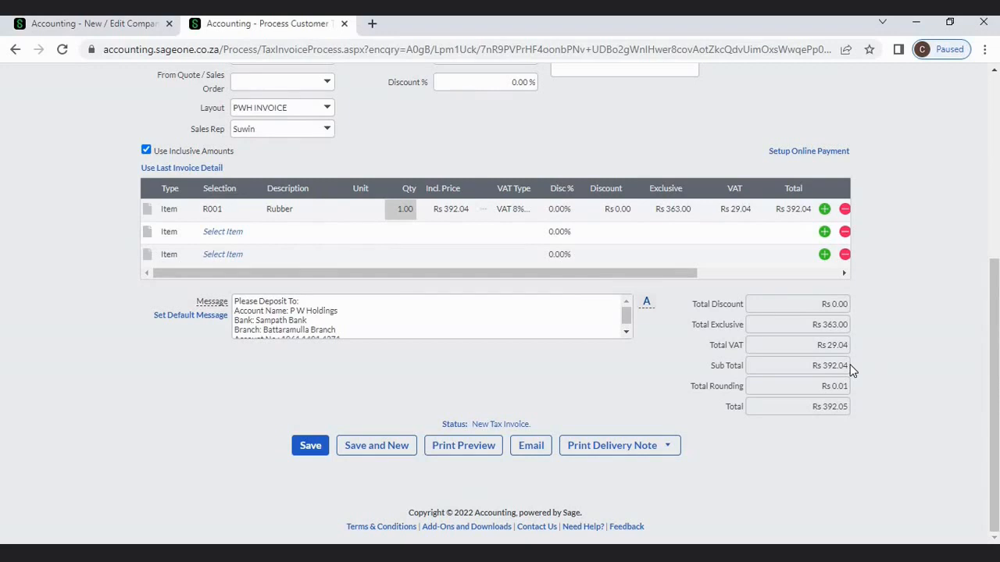
pyautogui.click(93, 25)
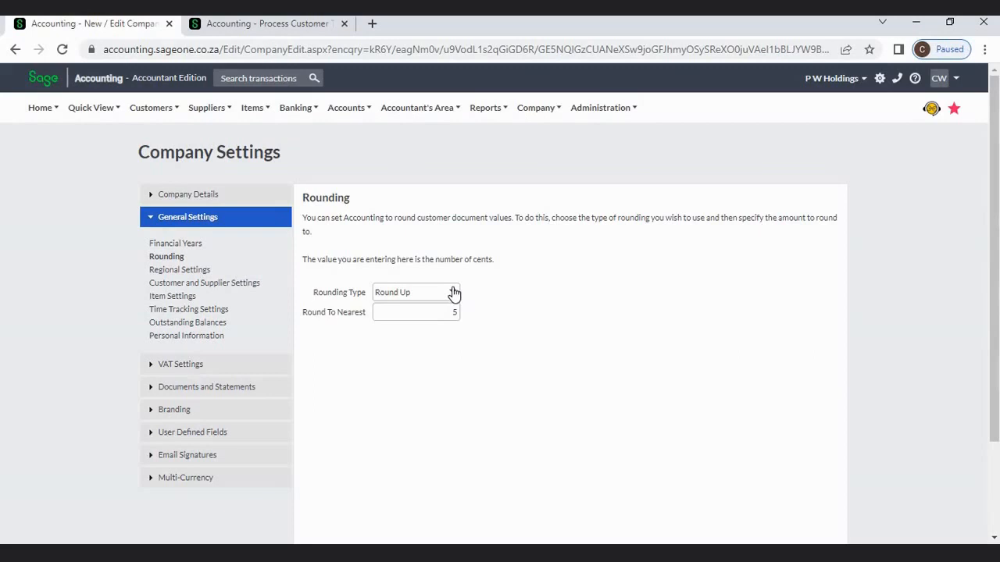
pyautogui.doubleClick(453, 312)
pyautogui.click(259, 24)
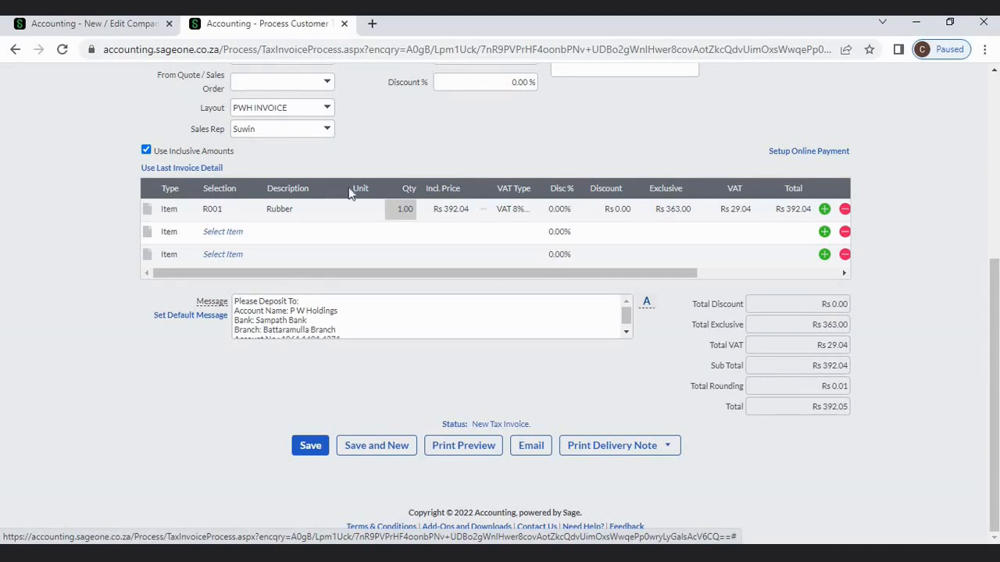
pyautogui.click(102, 25)
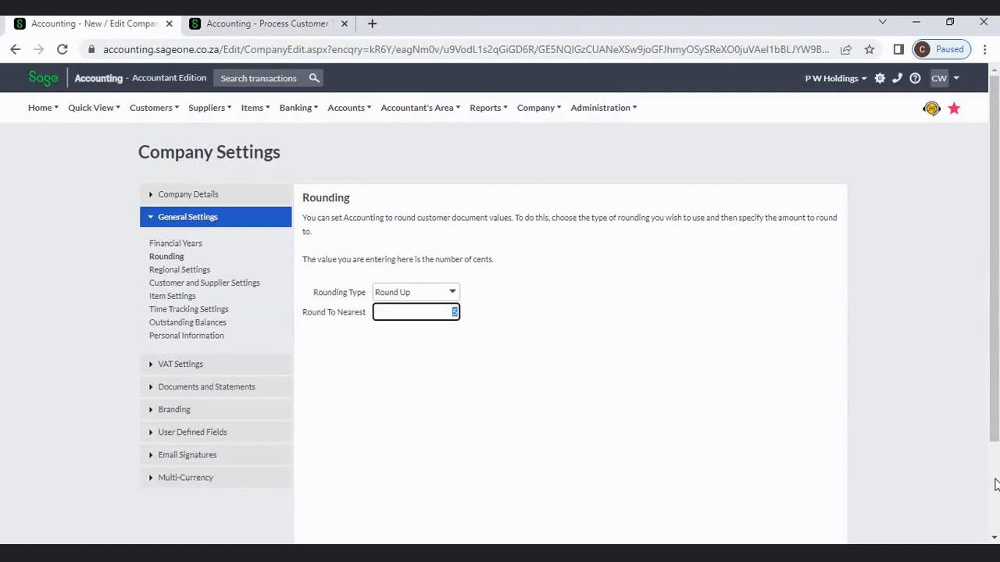
pyautogui.scroll(-3, 996, 484)
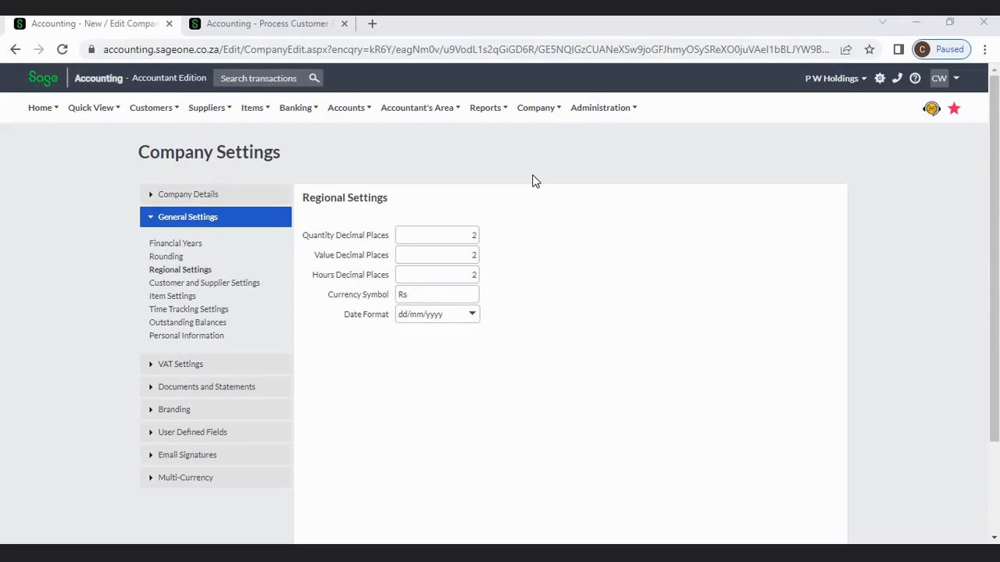
pyautogui.click(536, 114)
pyautogui.click(442, 234)
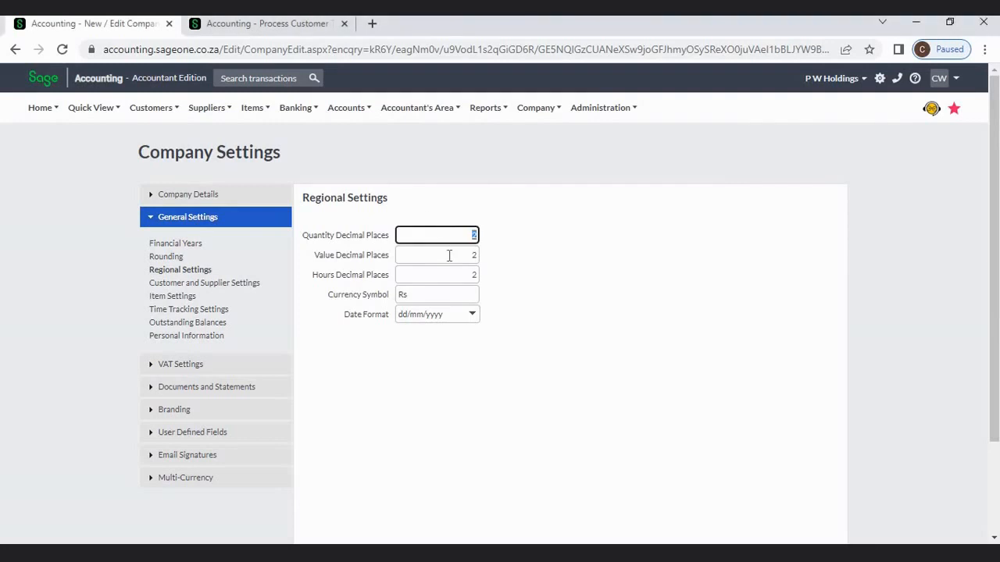
pyautogui.click(449, 255)
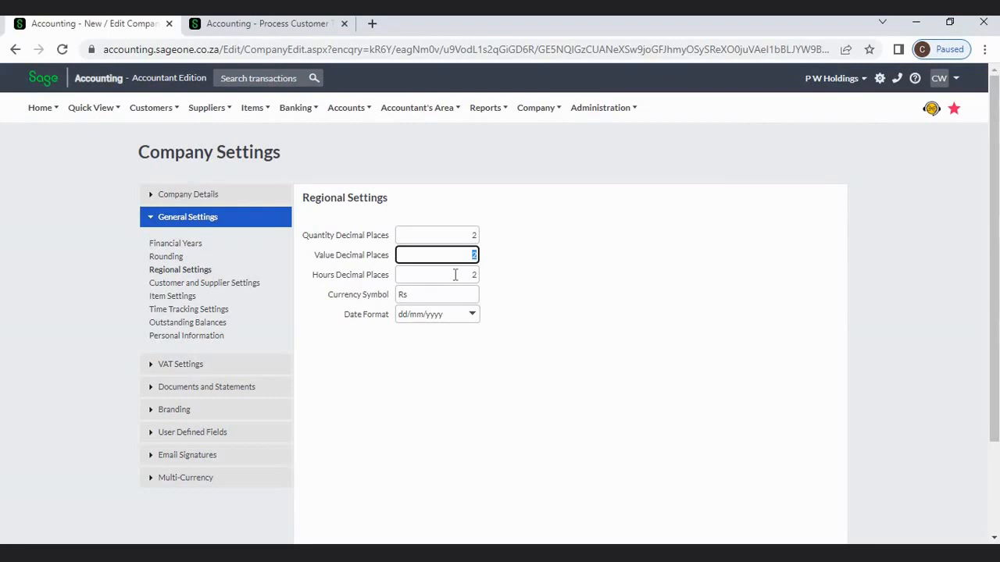
pyautogui.click(454, 275)
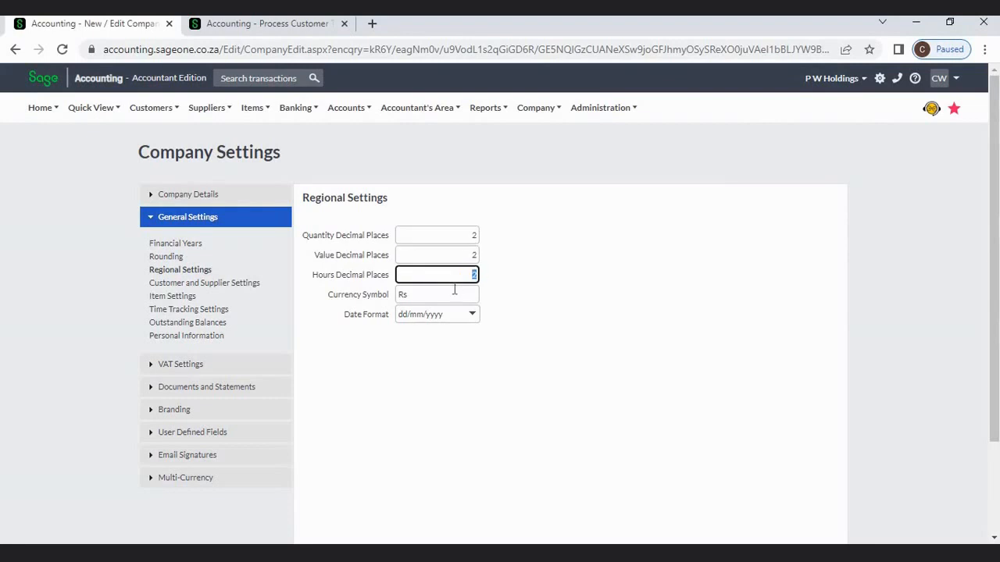
pyautogui.click(454, 292)
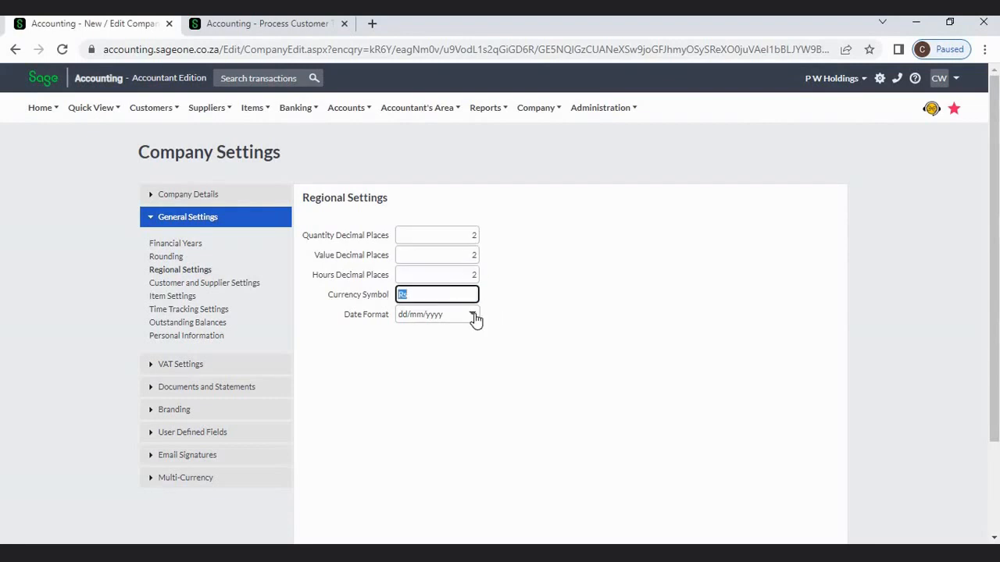
pyautogui.click(473, 315)
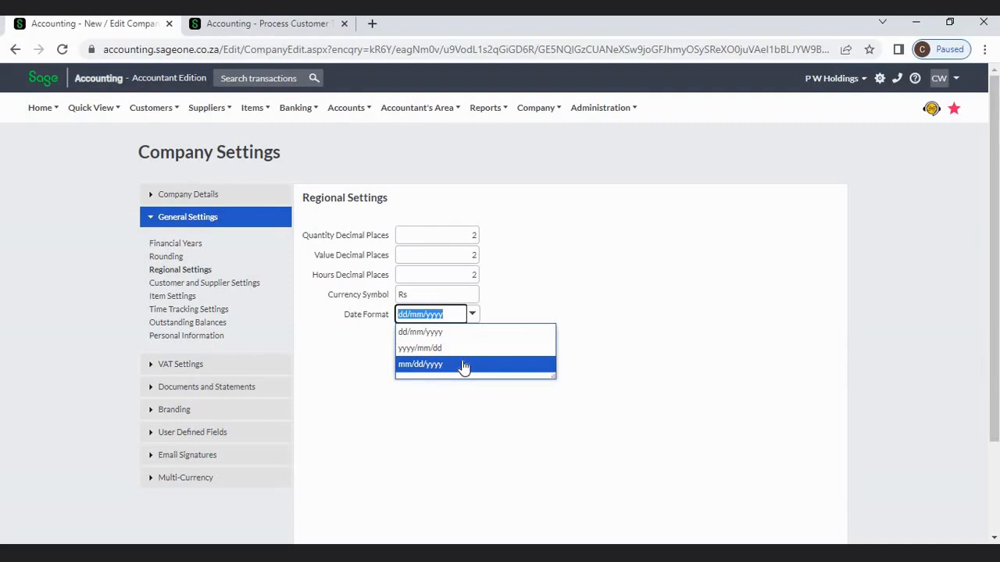
pyautogui.press('Up')
pyautogui.click(662, 342)
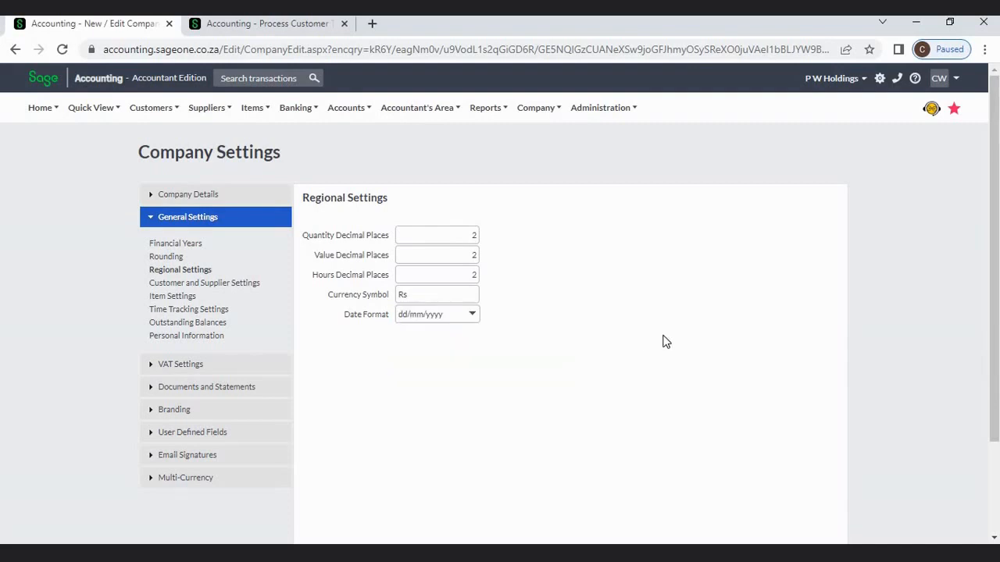
# - Set Quantity Decimal Places to 3 after checking the invoice's 1.00 Rubber quantity
pyautogui.doubleClick(471, 239)
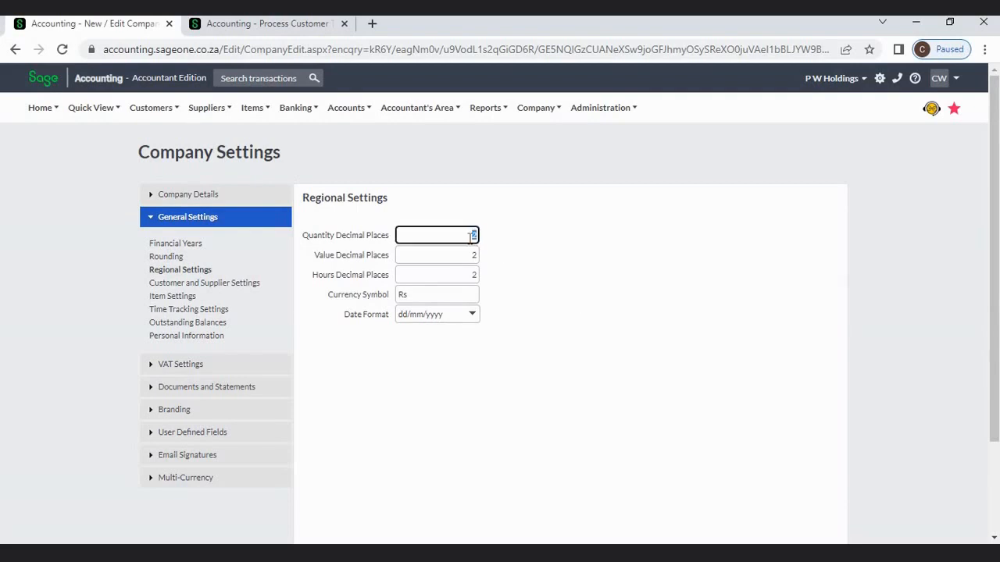
pyautogui.click(275, 27)
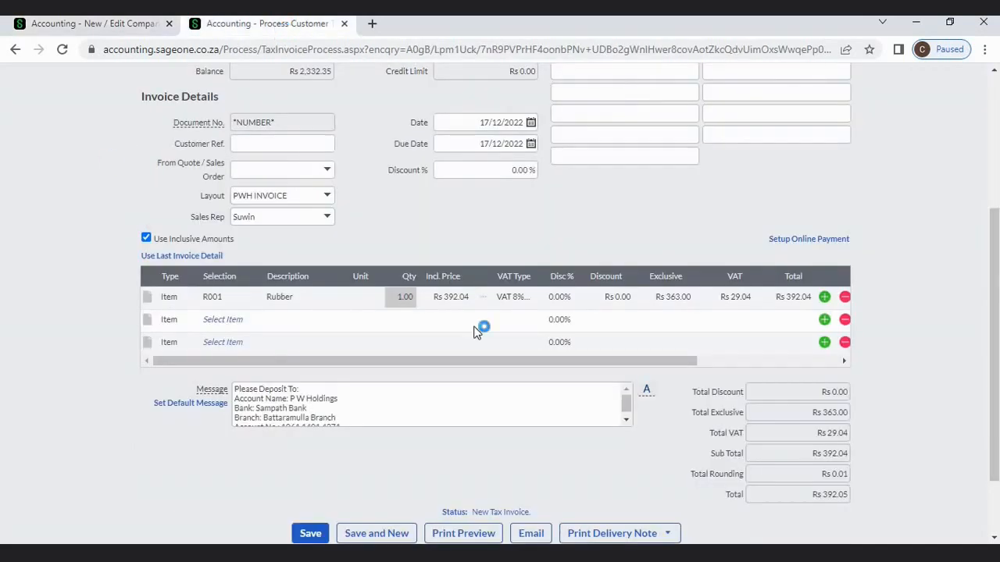
pyautogui.click(405, 298)
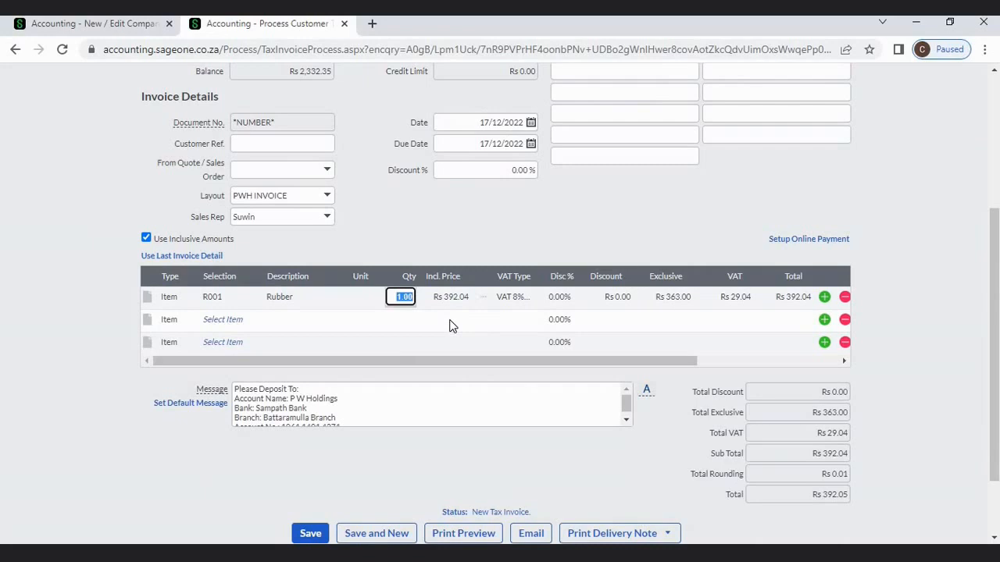
pyautogui.click(131, 30)
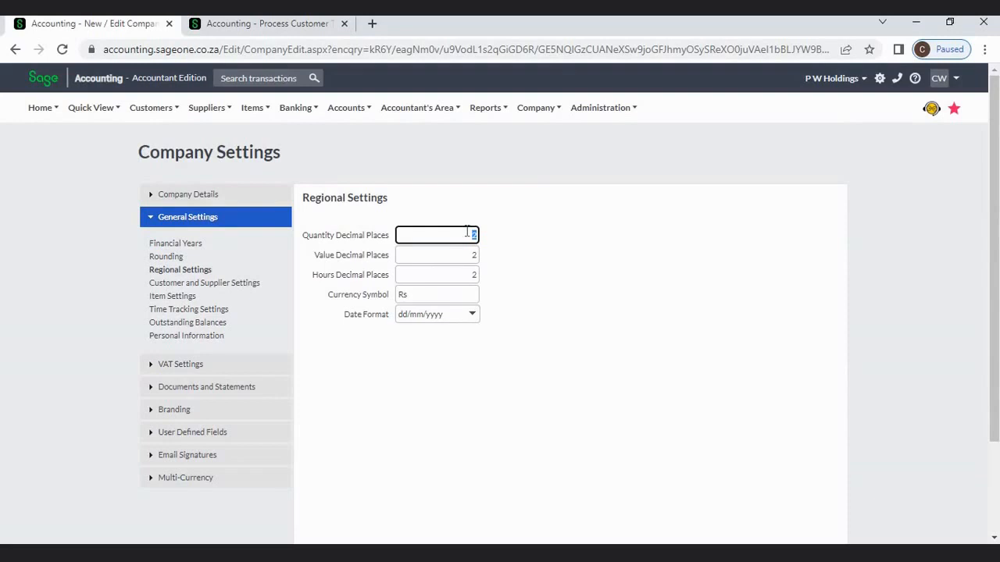
pyautogui.write('3')
pyautogui.click(606, 272)
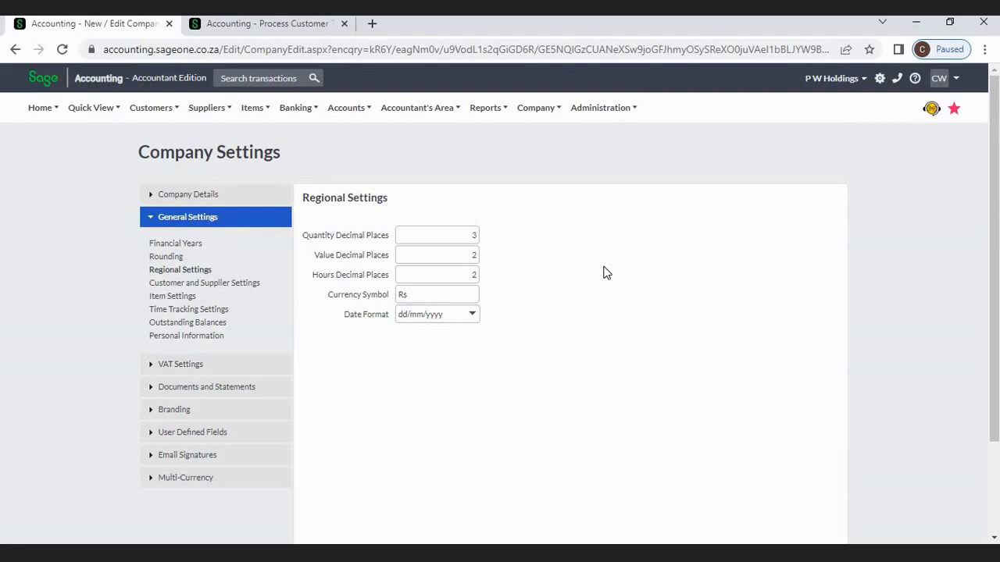
# - Check the Rs currency symbol, leave it unchanged, and scroll down to Save
pyautogui.doubleClick(459, 289)
pyautogui.click(460, 292)
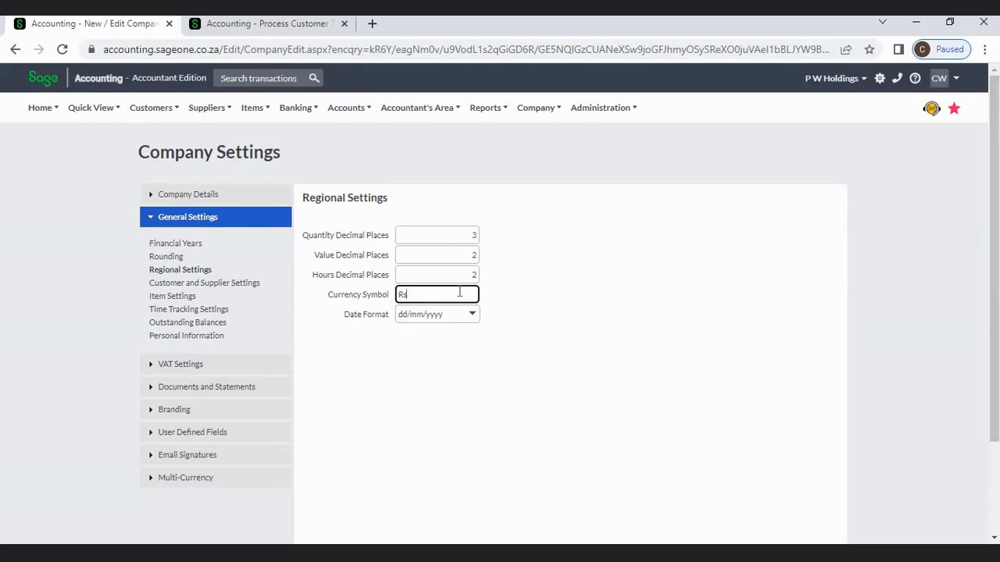
pyautogui.click(586, 332)
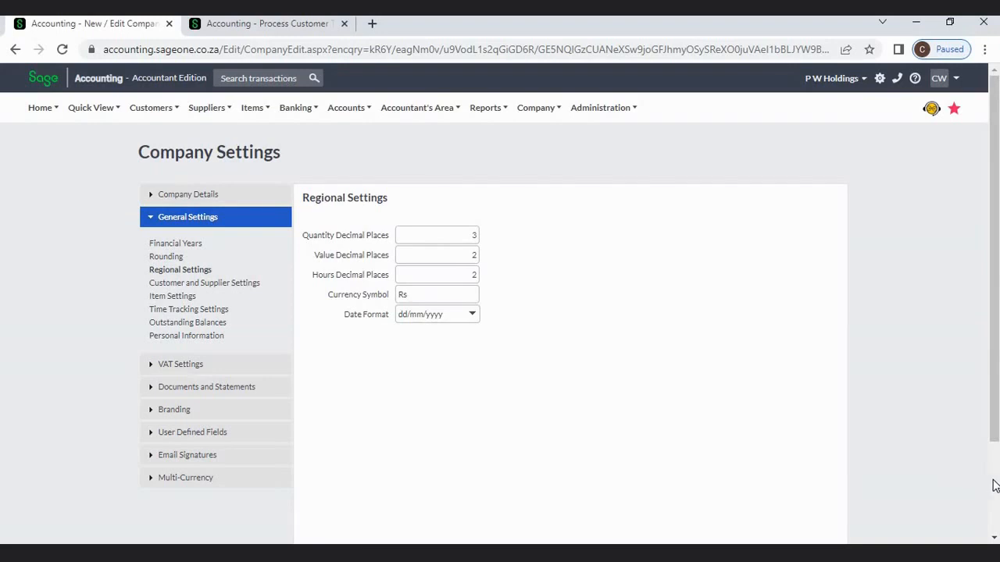
pyautogui.scroll(-2, 849, 384)
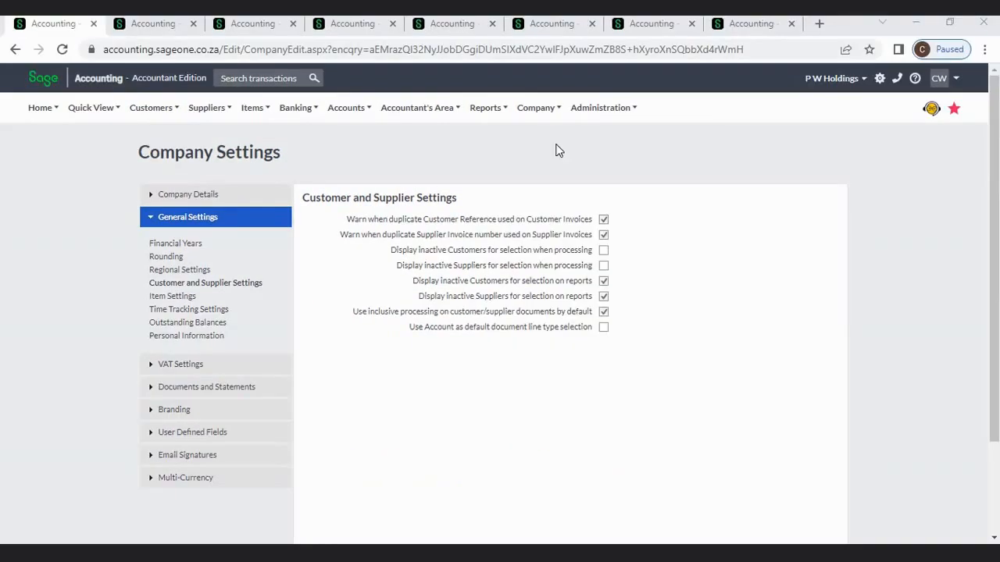
# - Open Change Company Settings from the Company menu to reach Customer and Supplier Settings
pyautogui.click(538, 107)
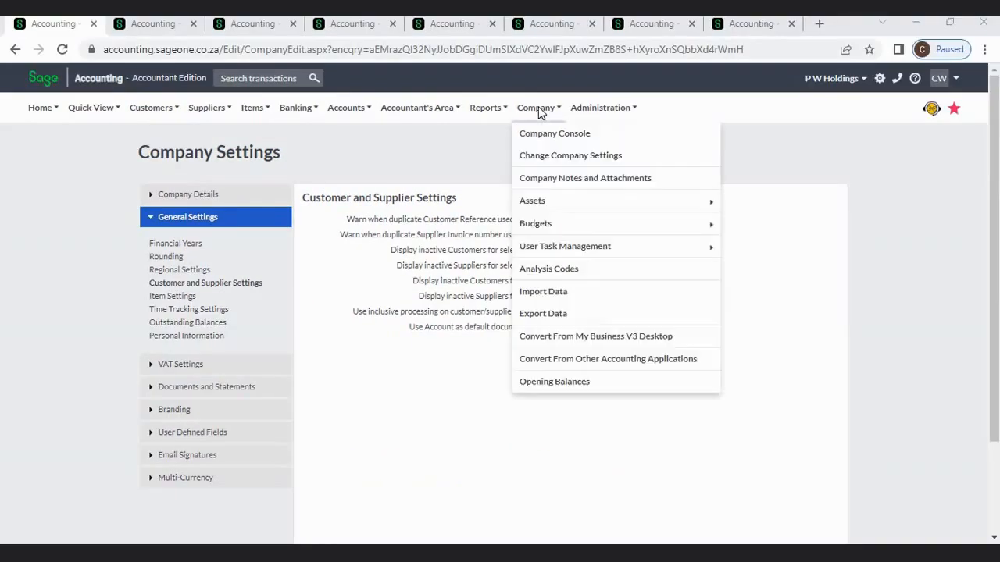
pyautogui.click(539, 158)
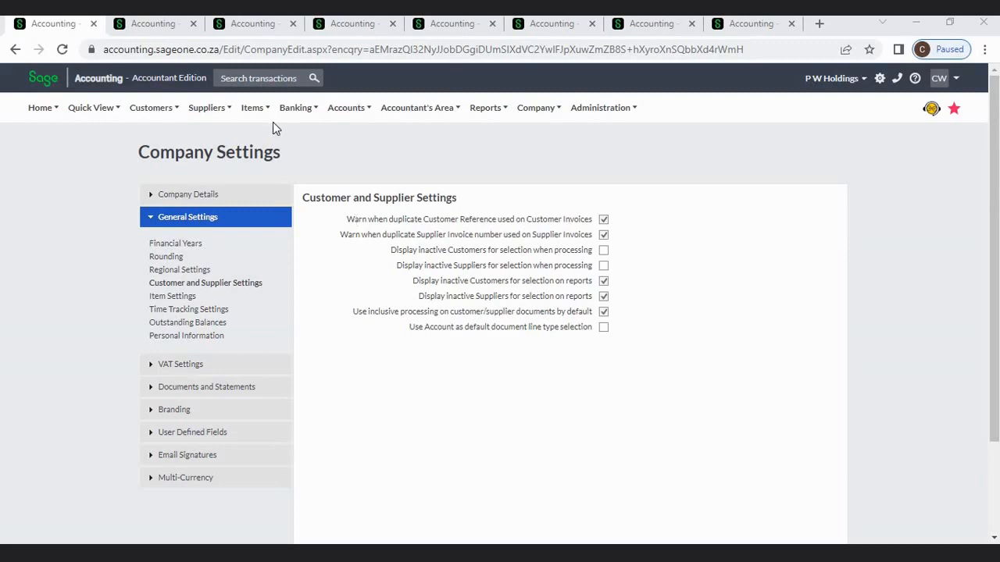
# - Copy invoice INV0000003 and save it with Customer Ref PO003, triggering the duplicate reference warning
pyautogui.click(164, 25)
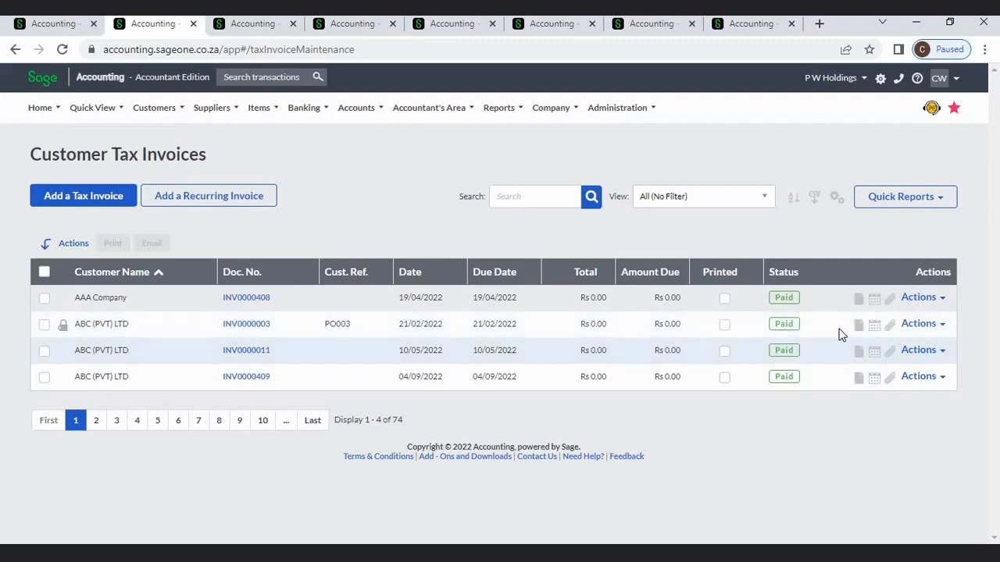
pyautogui.click(943, 324)
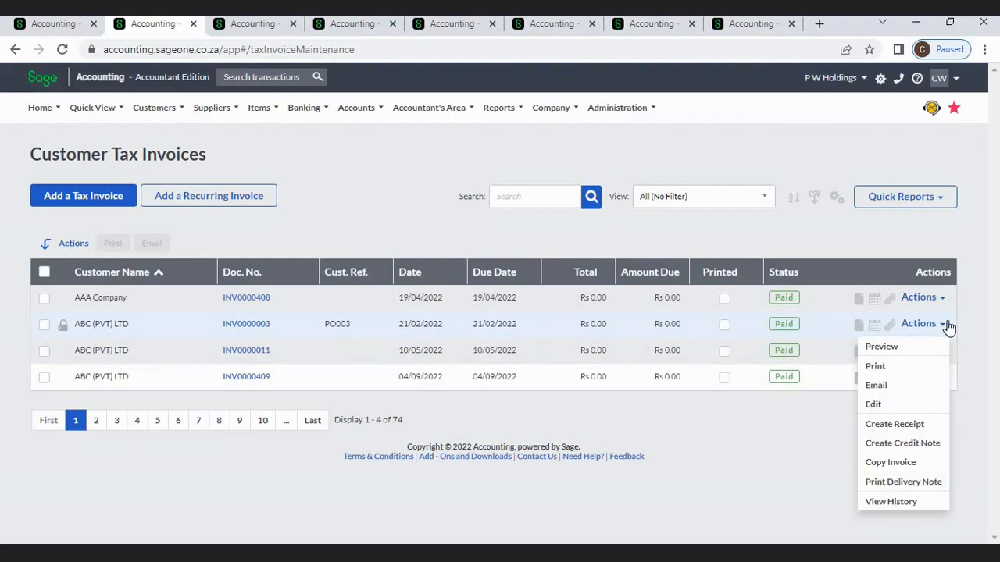
pyautogui.click(903, 450)
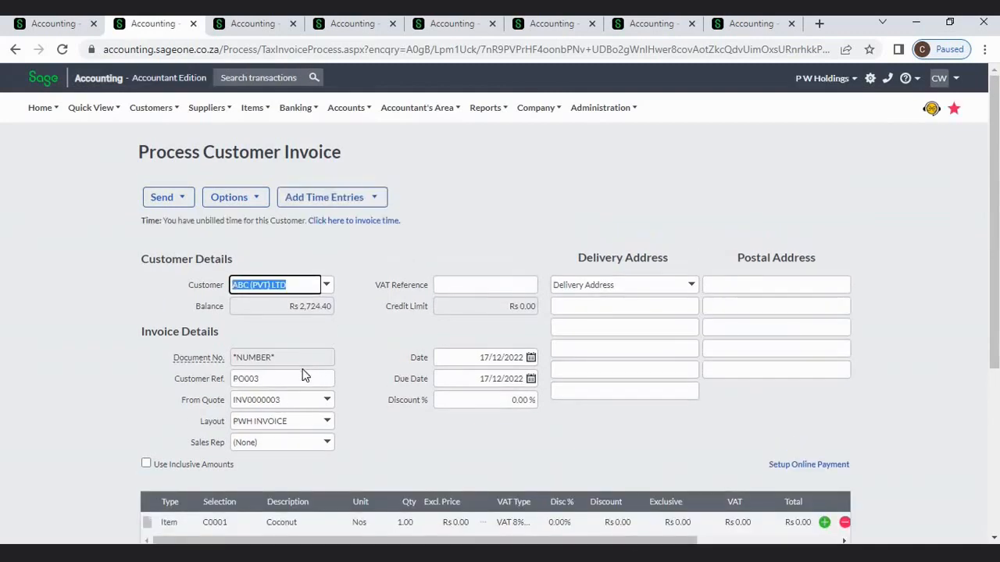
pyautogui.click(303, 374)
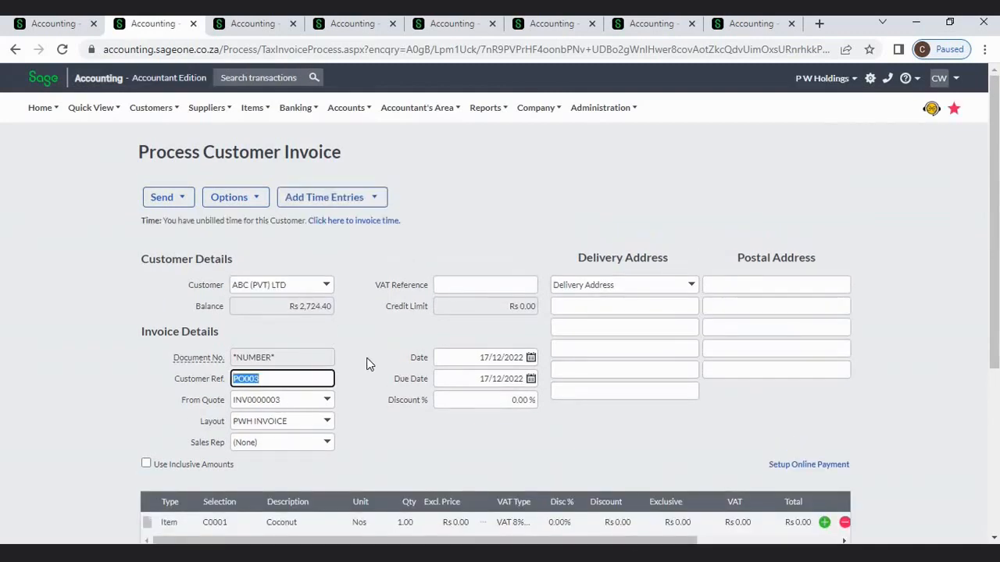
pyautogui.click(961, 443)
pyautogui.scroll(-3, 995, 442)
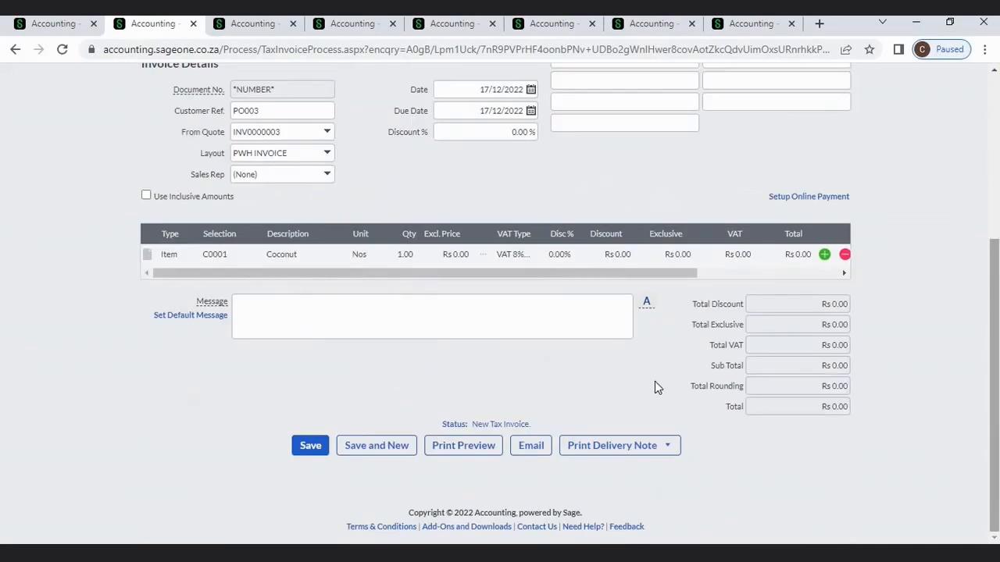
pyautogui.click(305, 446)
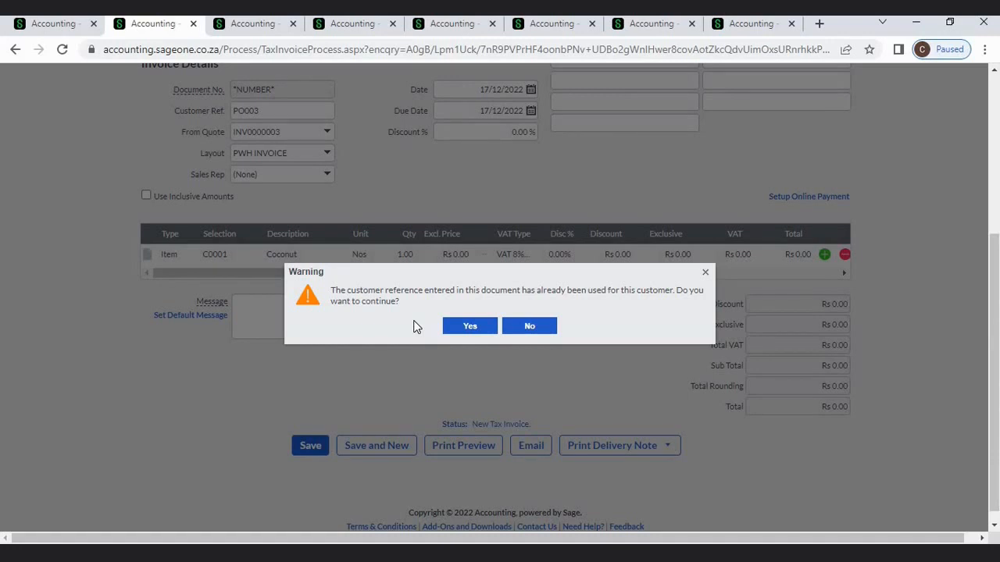
# - Close the duplicate-warning customer invoice and make a copy of supplier invoice SIV0000004
pyautogui.click(193, 23)
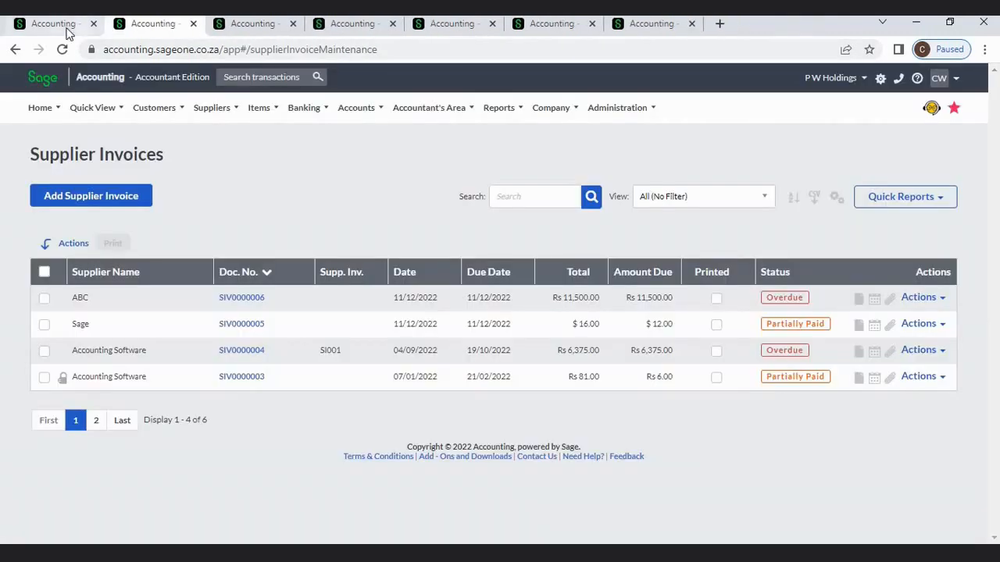
pyautogui.click(69, 27)
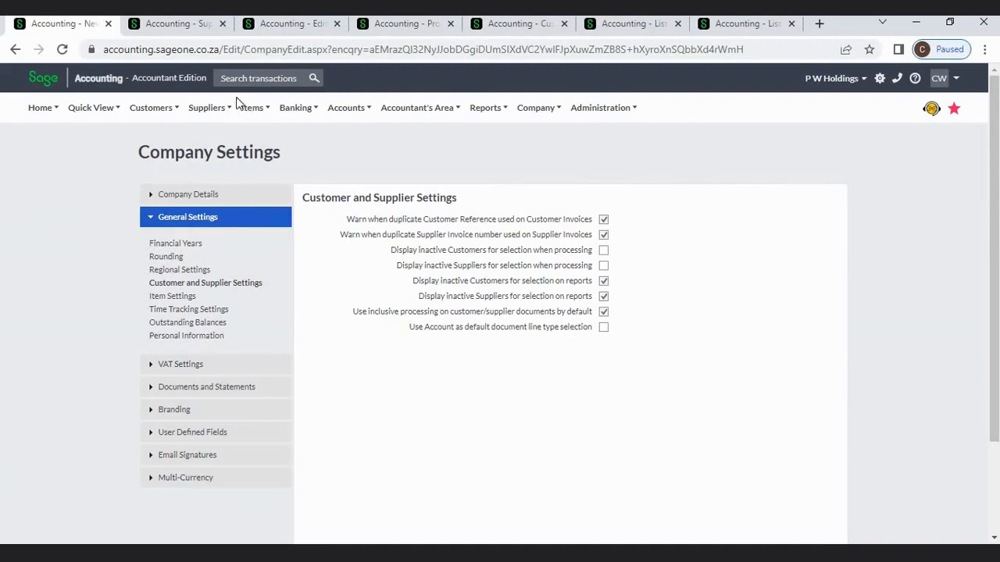
pyautogui.click(180, 28)
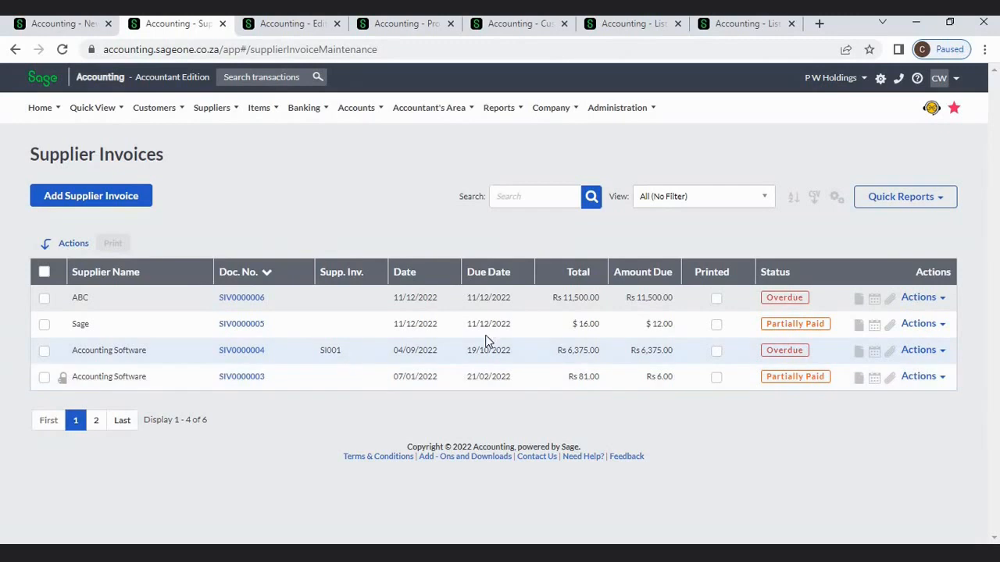
pyautogui.click(941, 354)
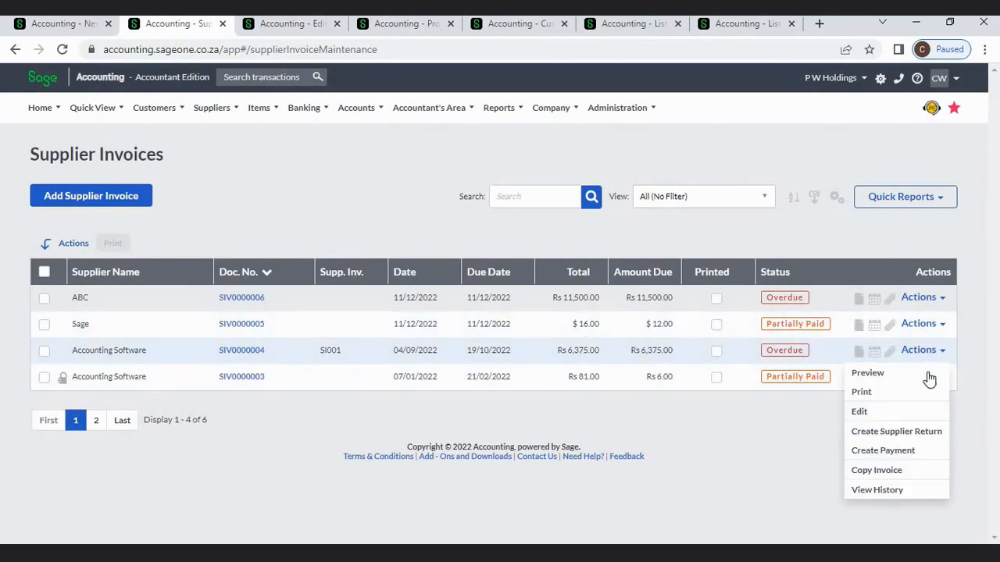
pyautogui.click(890, 477)
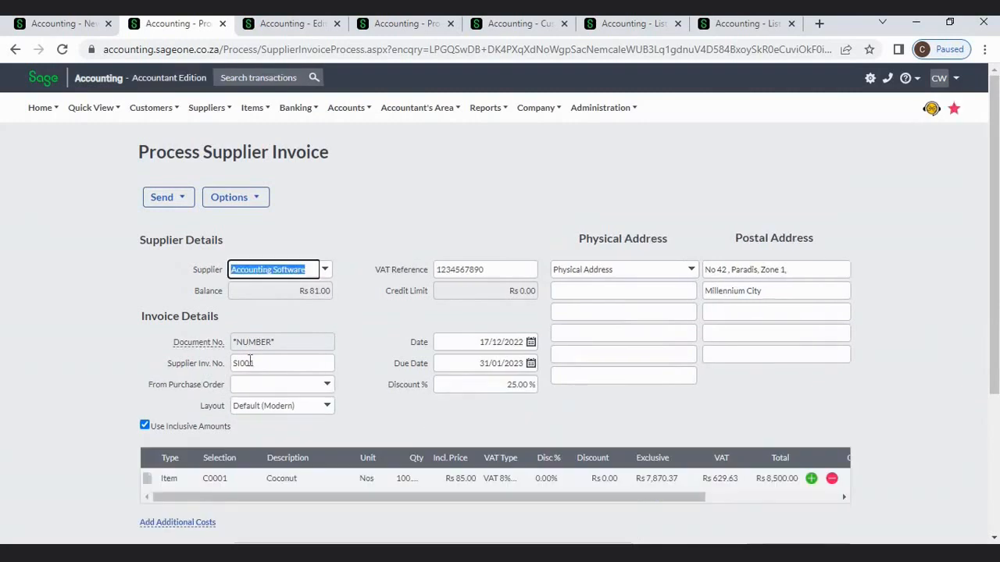
# - Save the copy with Supplier Inv. No. SI001 to see the duplicate warning, then close it unsaved
pyautogui.click(250, 361)
pyautogui.scroll(-3, 913, 407)
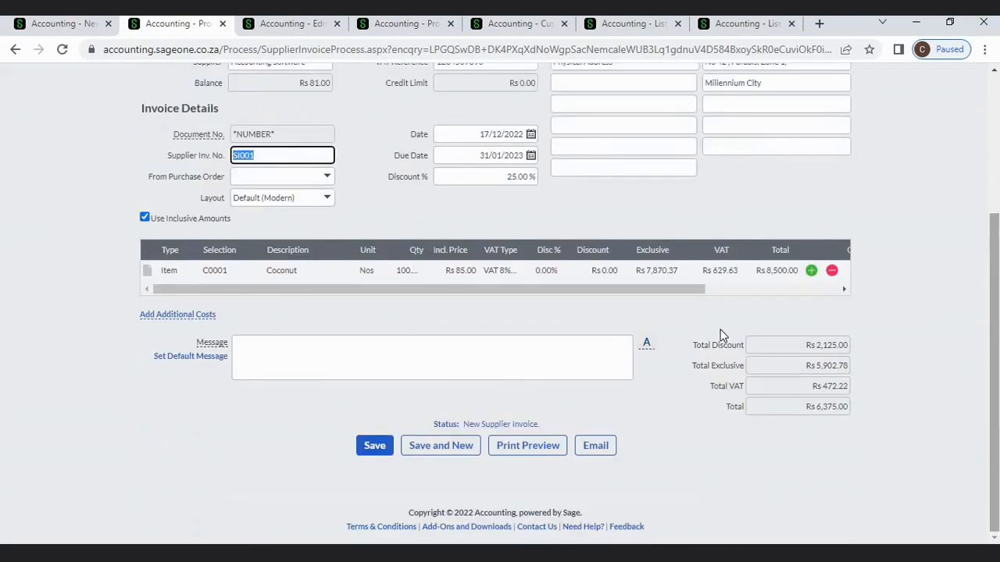
pyautogui.click(376, 446)
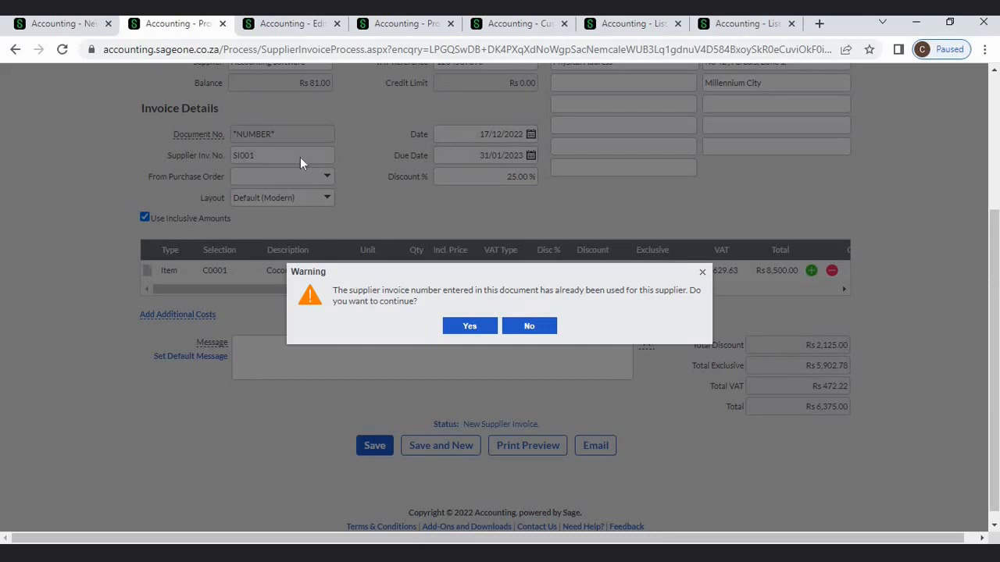
pyautogui.click(222, 28)
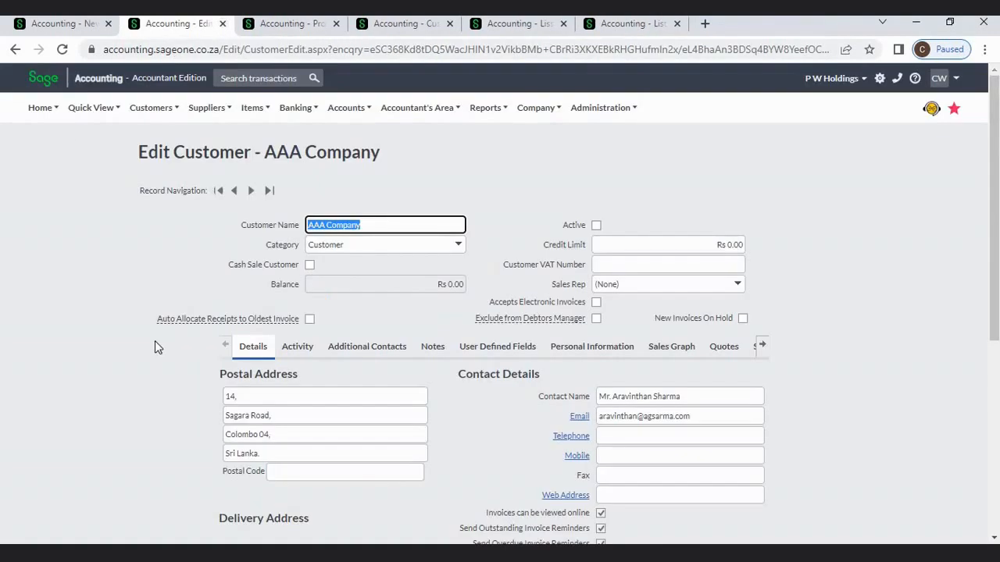
# - Compare the customer and supplier settings against the inactive AAA Company customer record
pyautogui.click(66, 22)
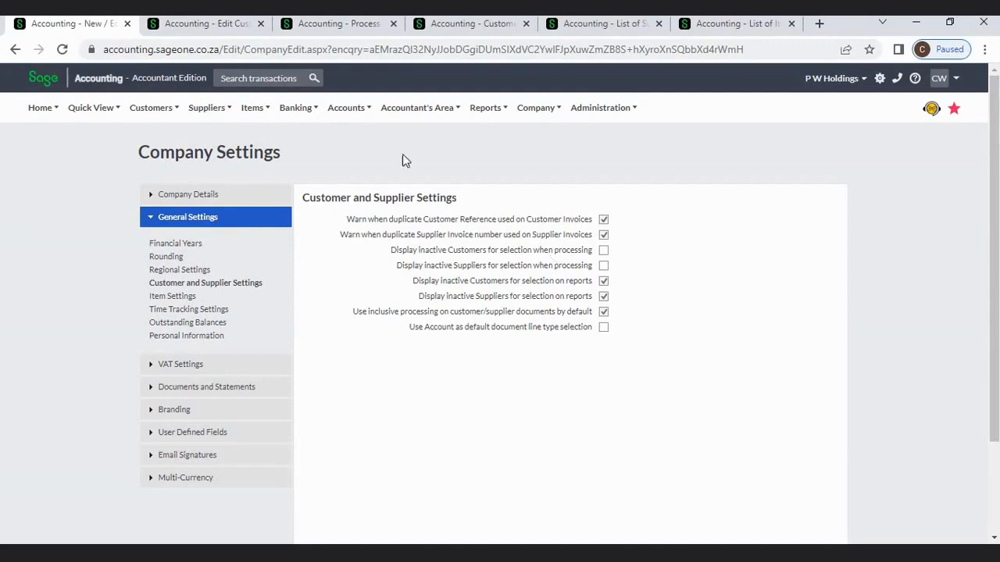
pyautogui.click(227, 28)
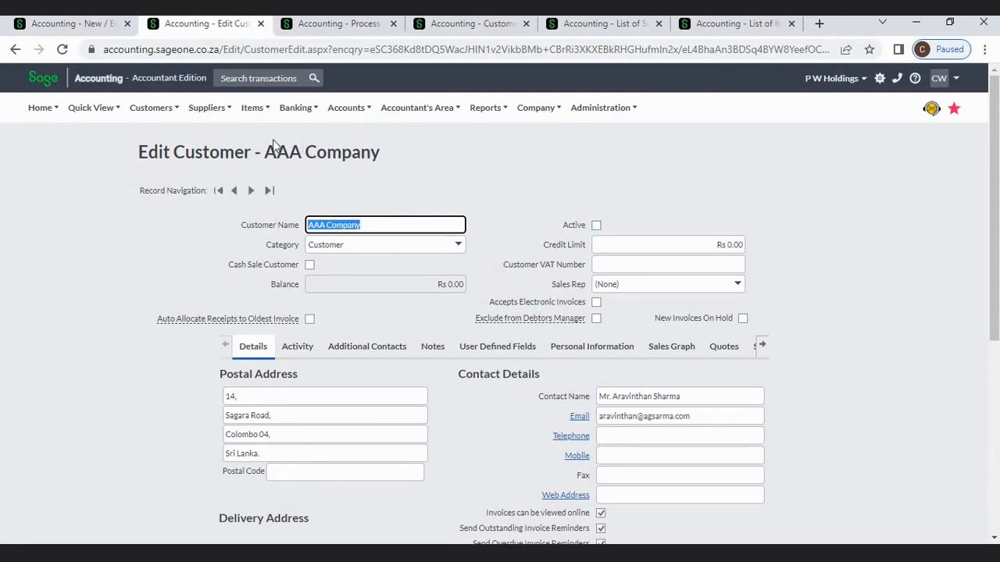
pyautogui.click(103, 28)
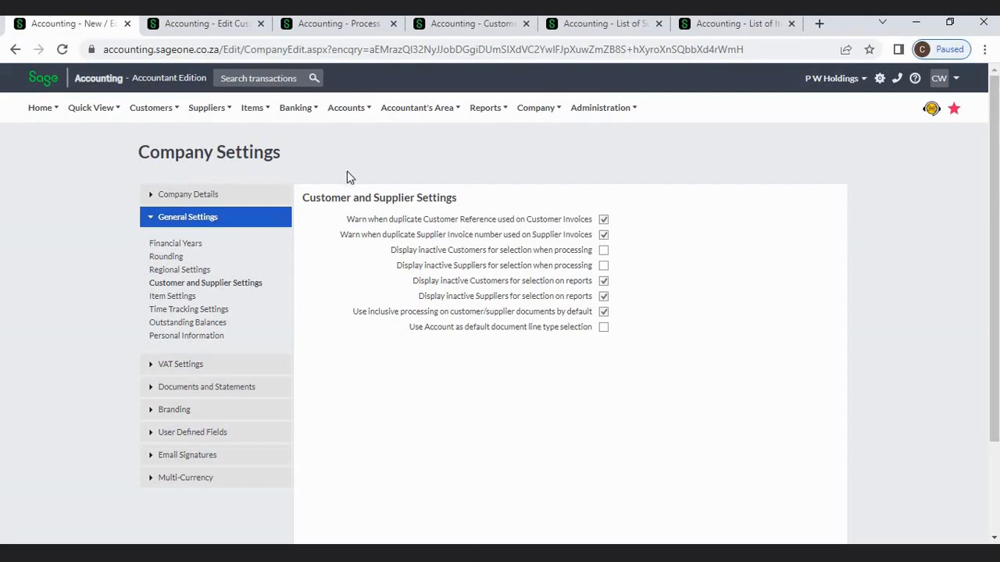
pyautogui.click(229, 24)
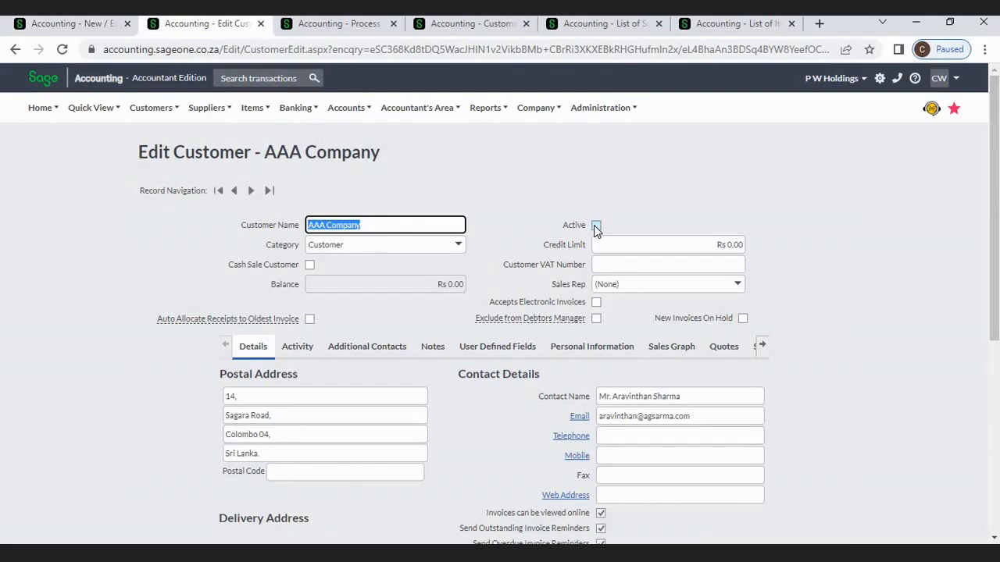
pyautogui.click(332, 26)
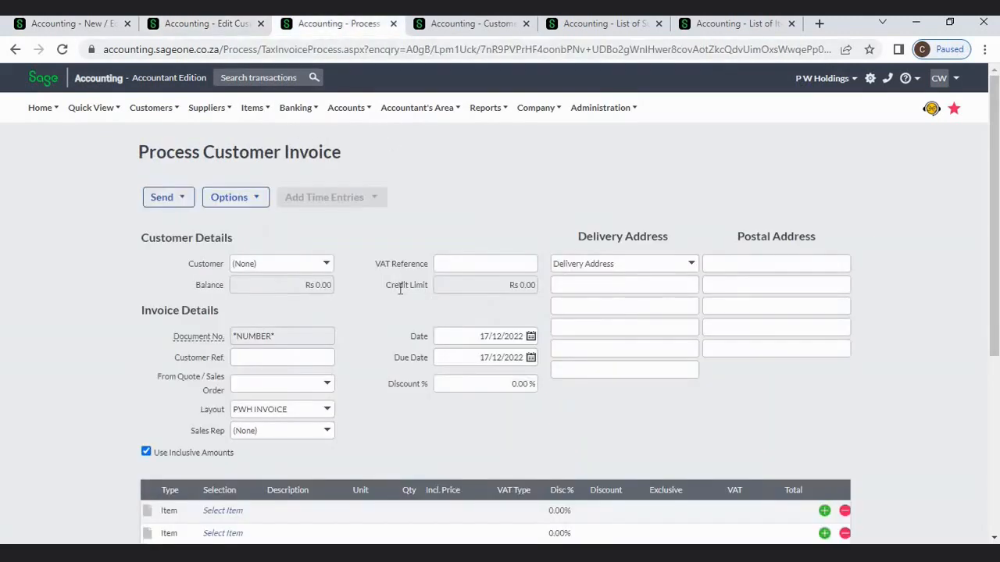
# - Confirm inactive AAA Company is missing from the invoice's Customer list, then return to Company Settings
pyautogui.click(327, 266)
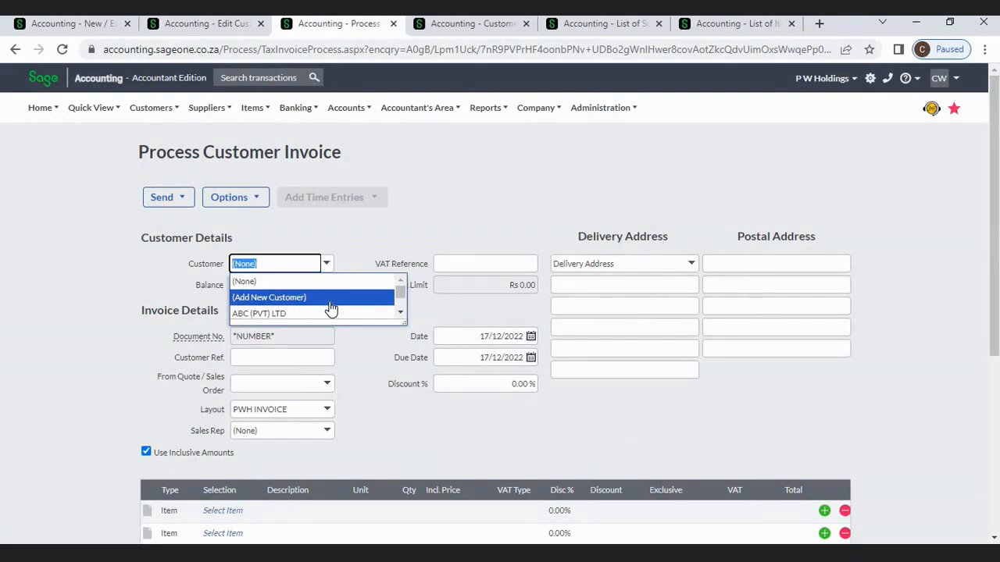
pyautogui.click(409, 206)
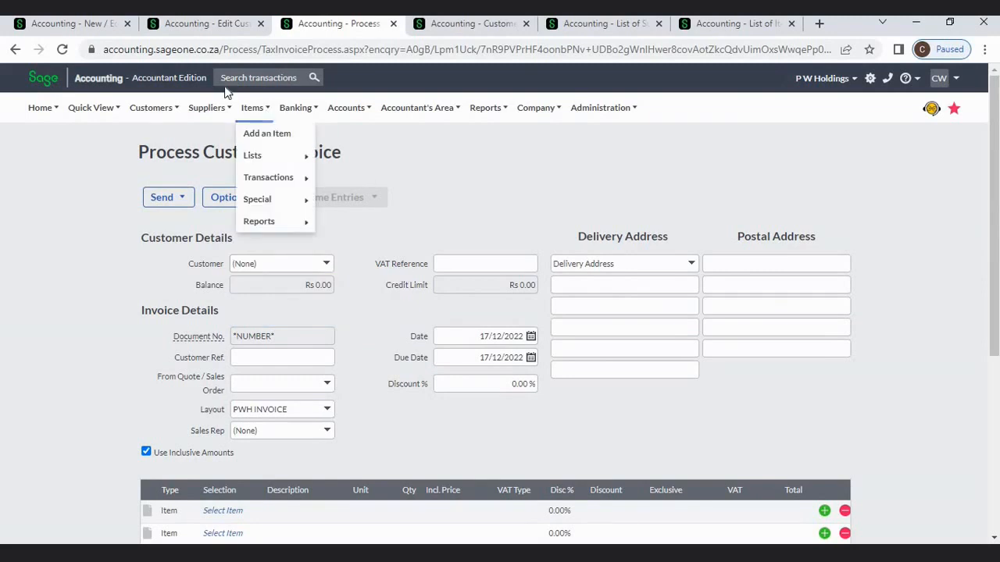
pyautogui.click(101, 27)
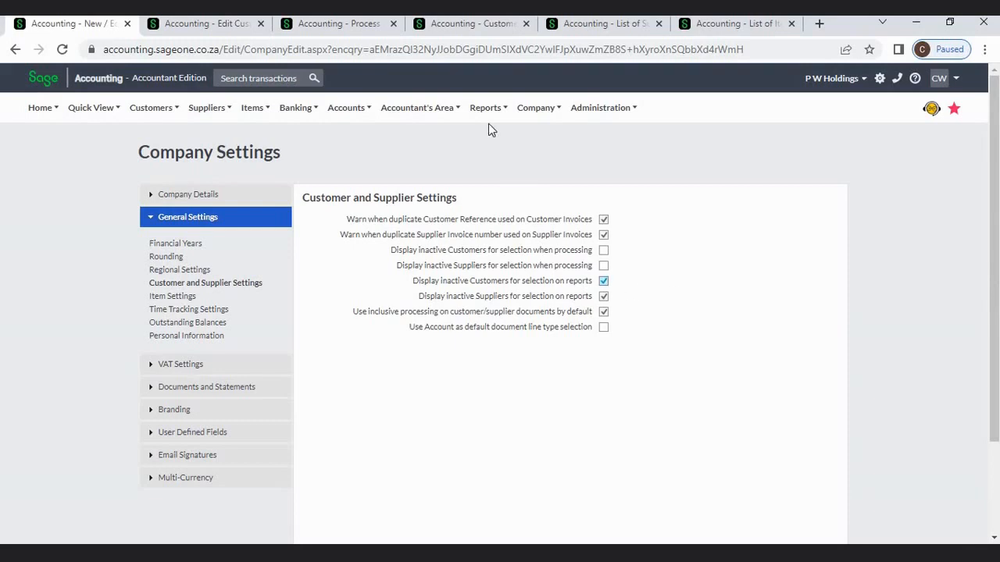
# - Confirm inactive AAA Company appears in the Customer Listing Report's From Customer list
pyautogui.click(460, 26)
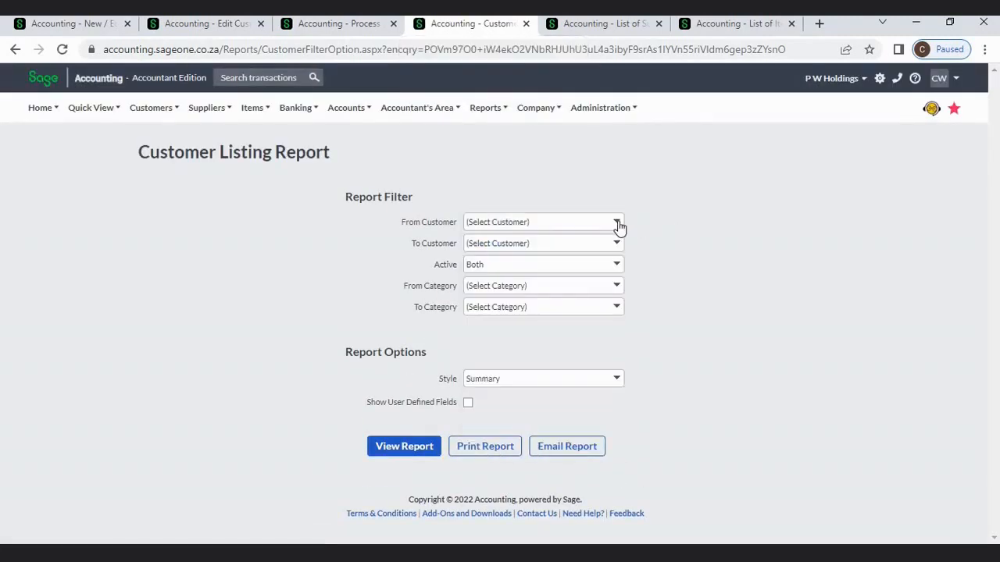
pyautogui.click(618, 226)
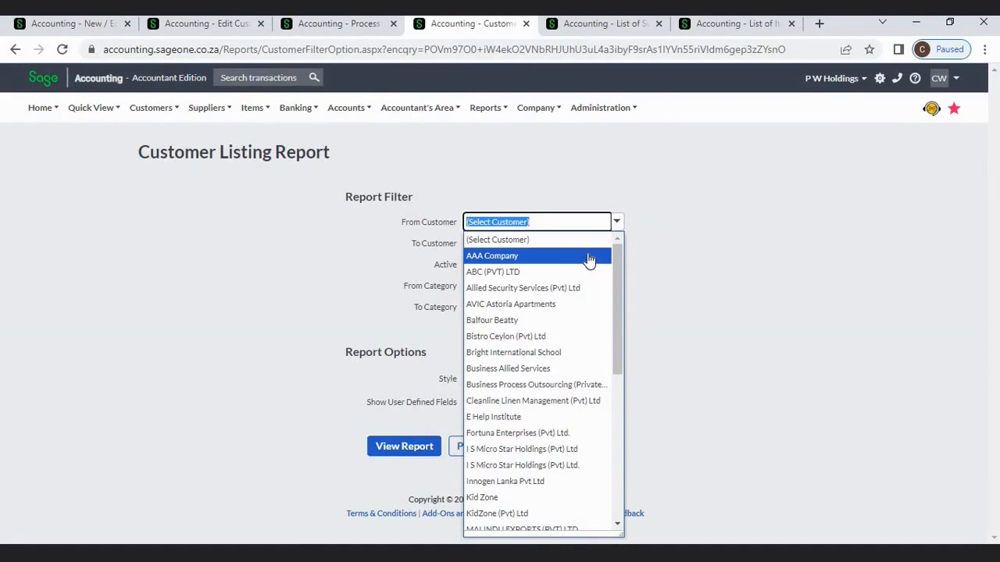
pyautogui.click(636, 244)
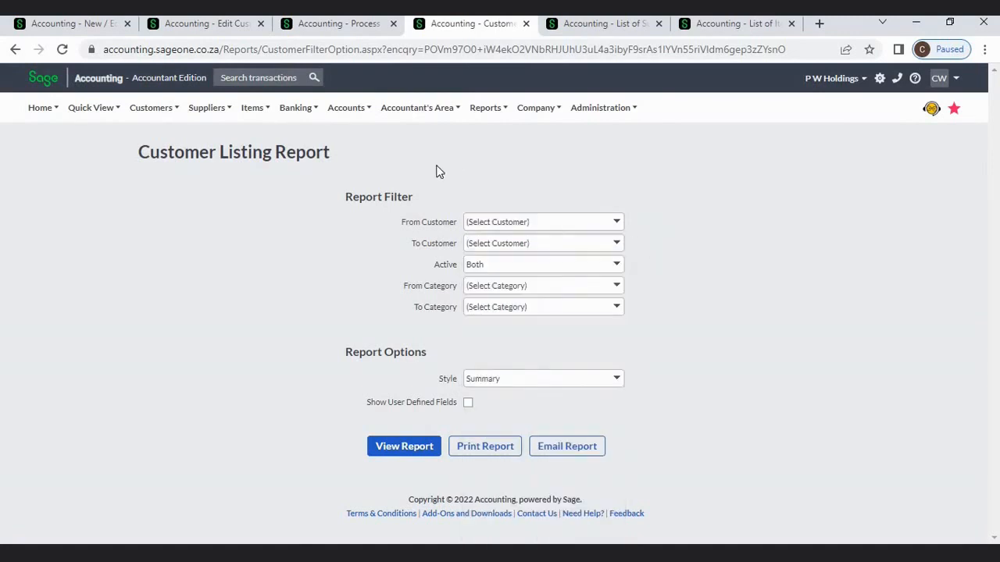
pyautogui.click(102, 25)
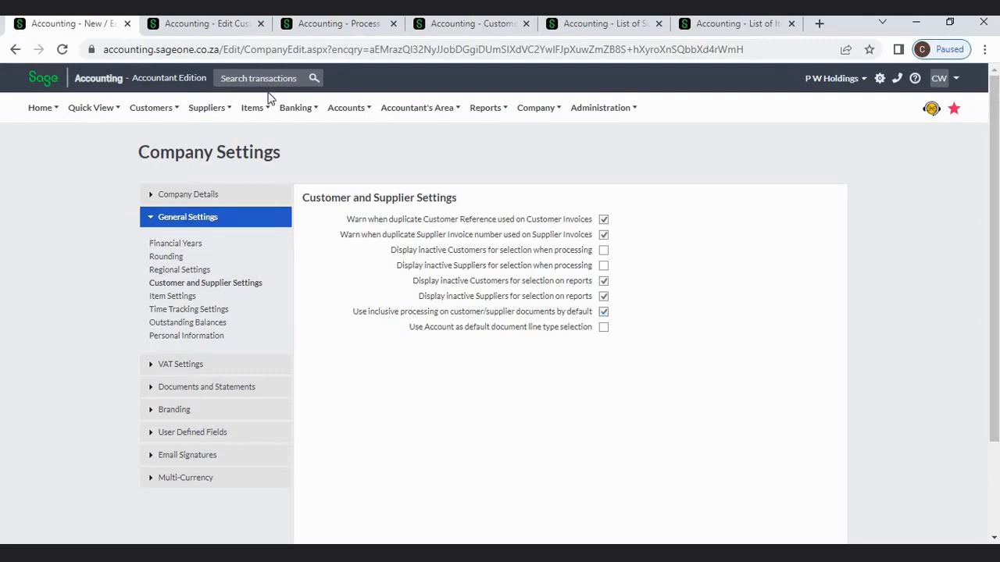
# - Open Customers > Transactions > Customer Quotes from the AAA Company record
pyautogui.click(208, 28)
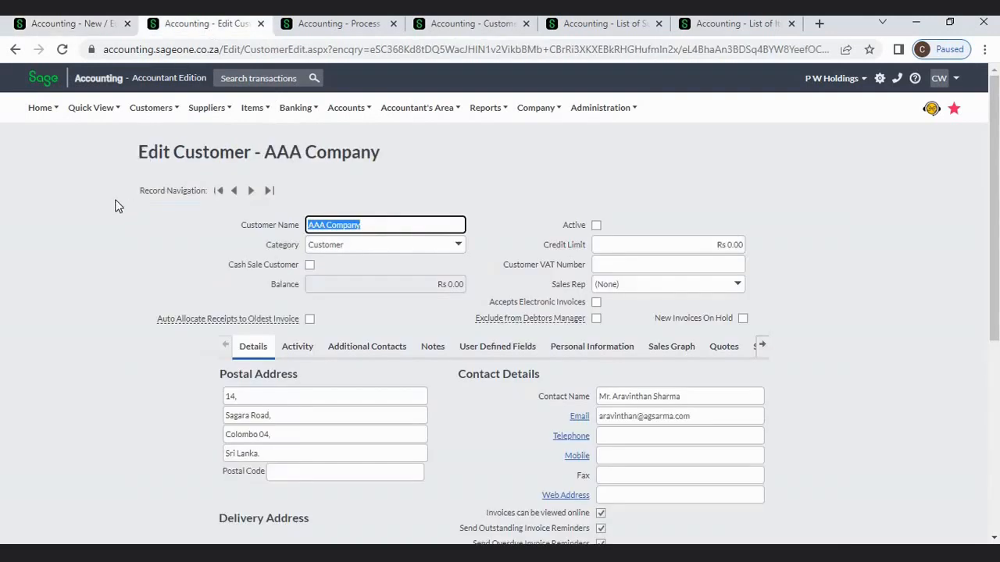
pyautogui.moveTo(142, 119)
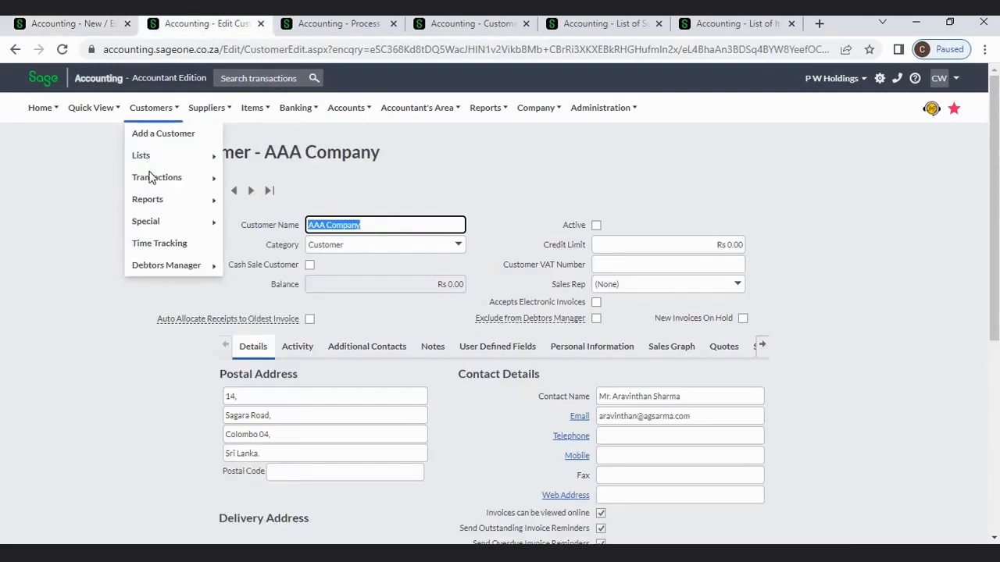
pyautogui.moveTo(153, 178)
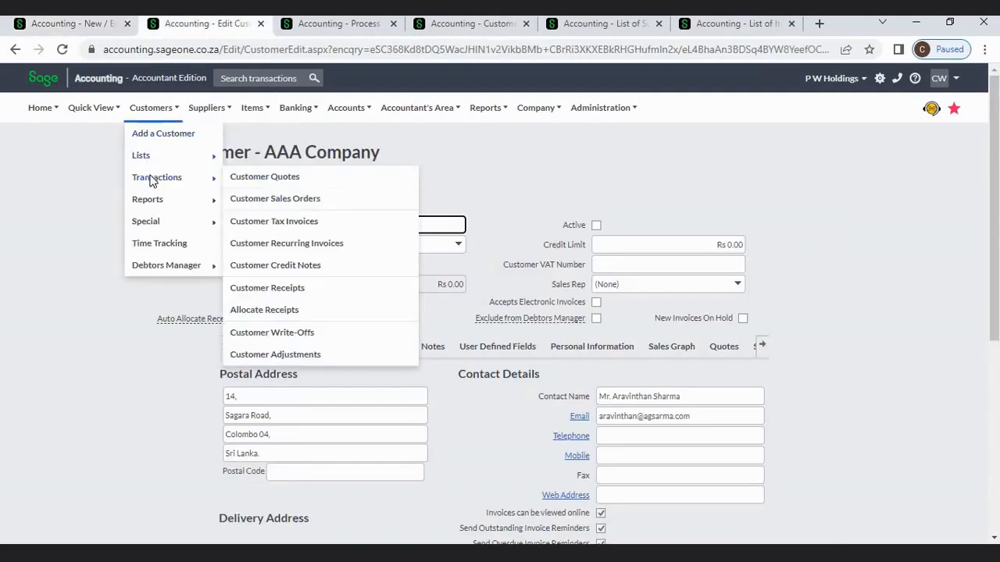
pyautogui.click(258, 183)
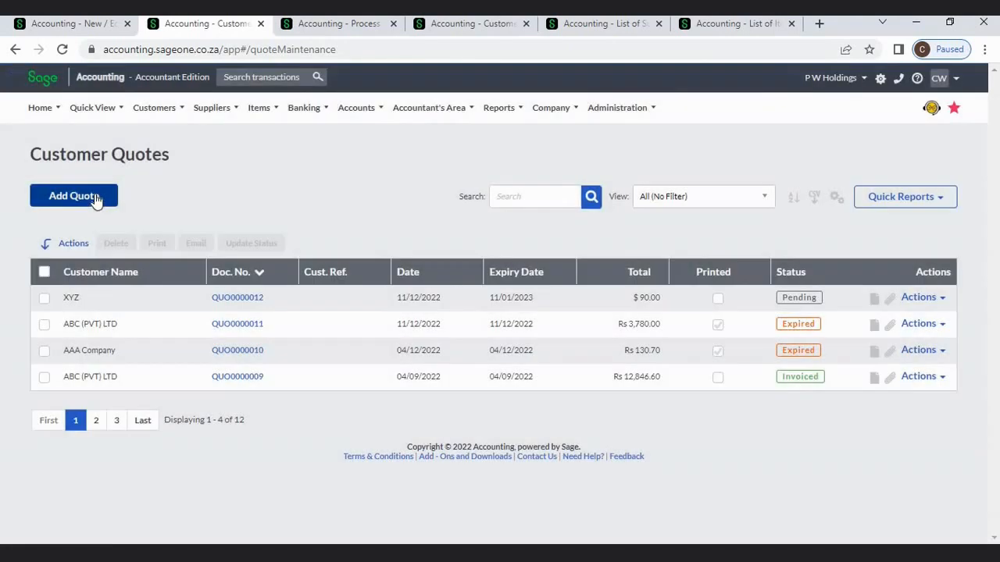
# - Start a new customer quote and check that it defaults to inclusive amounts, matching Company Settings
pyautogui.click(95, 200)
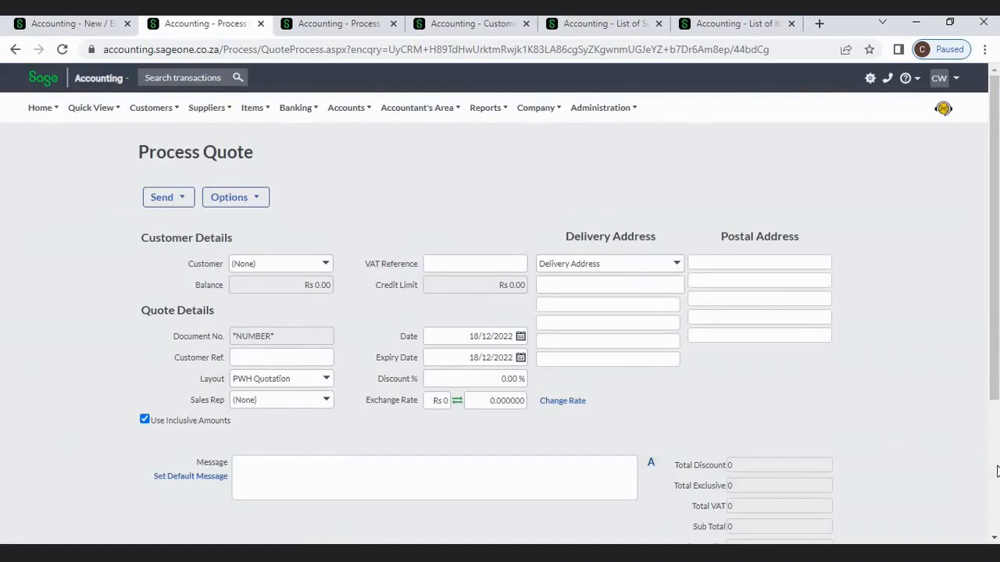
pyautogui.scroll(-3, 996, 471)
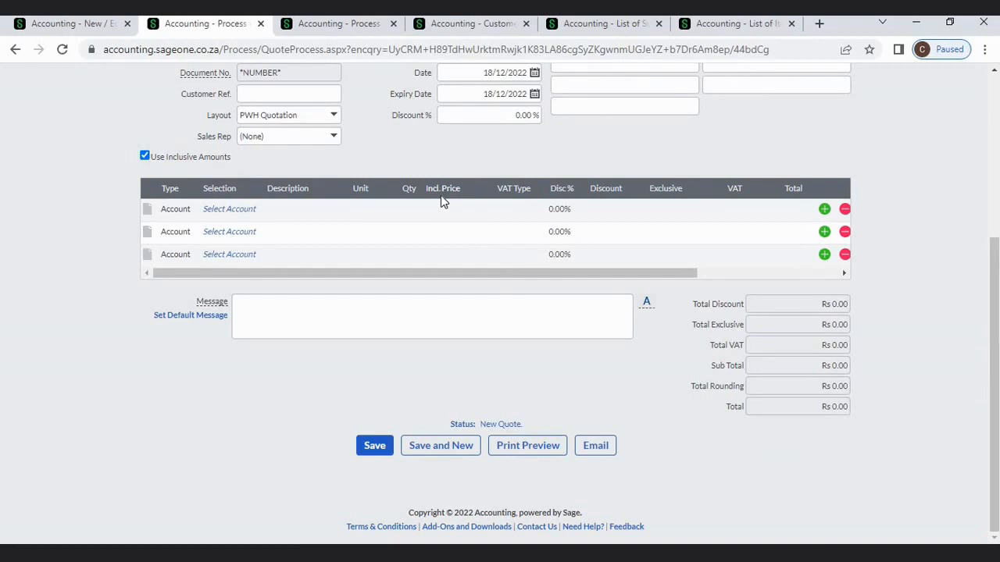
pyautogui.click(76, 28)
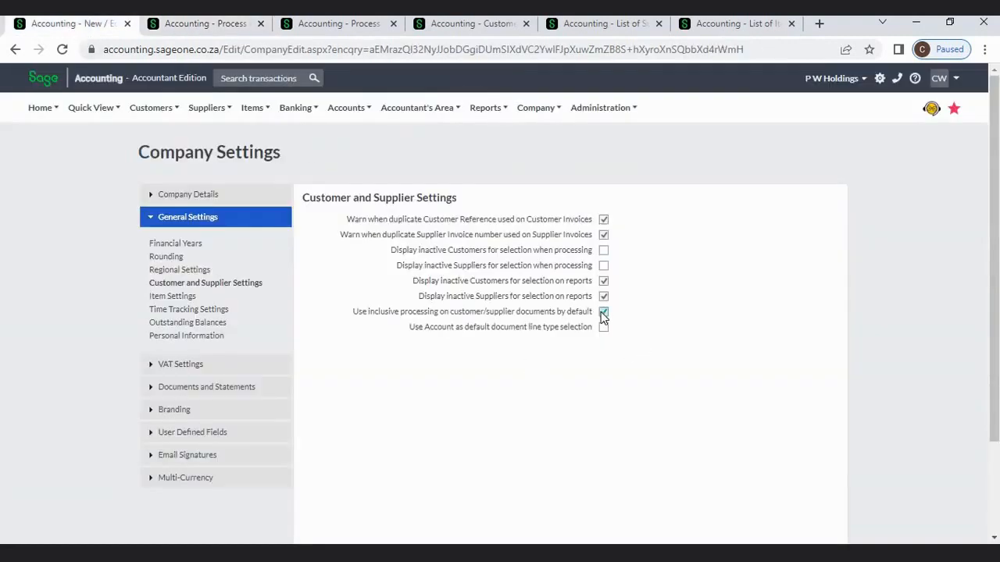
pyautogui.click(205, 31)
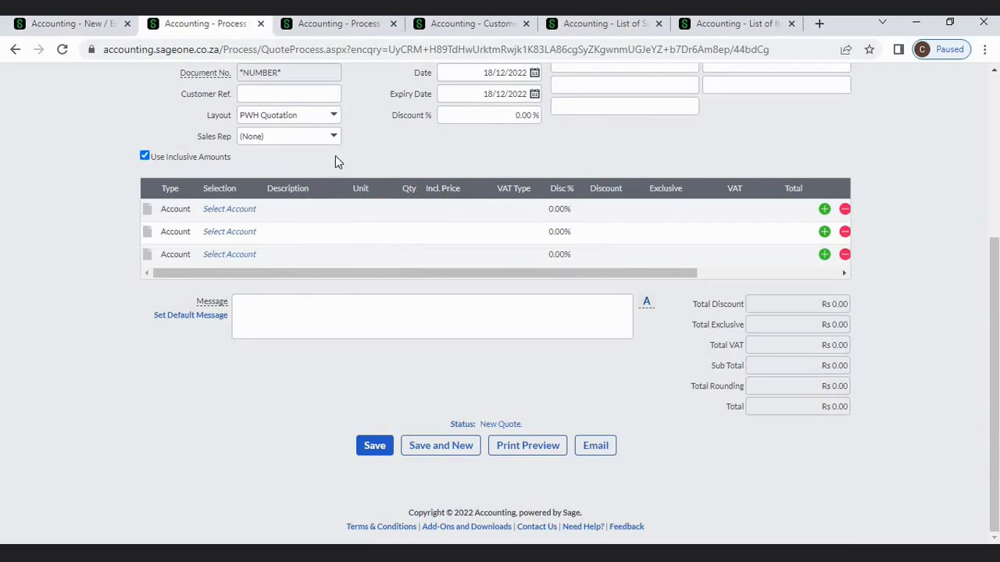
# - Untick Use Inclusive Amounts so the quote uses exclusive prices
pyautogui.click(144, 155)
pyautogui.click(145, 157)
pyautogui.click(144, 157)
pyautogui.click(85, 24)
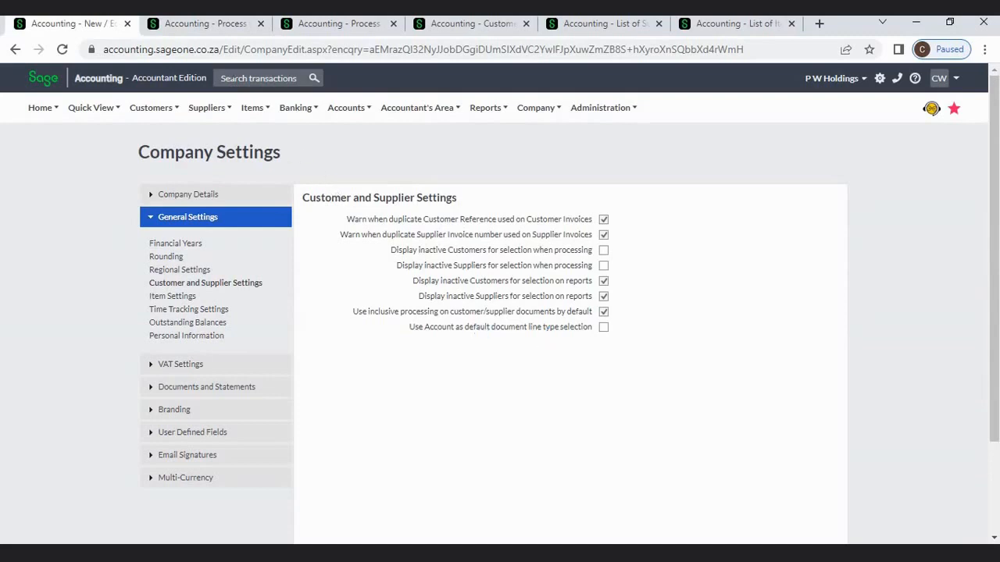
# - Check the first-line type options on the new quote and on the customer invoice without changing them
pyautogui.click(204, 24)
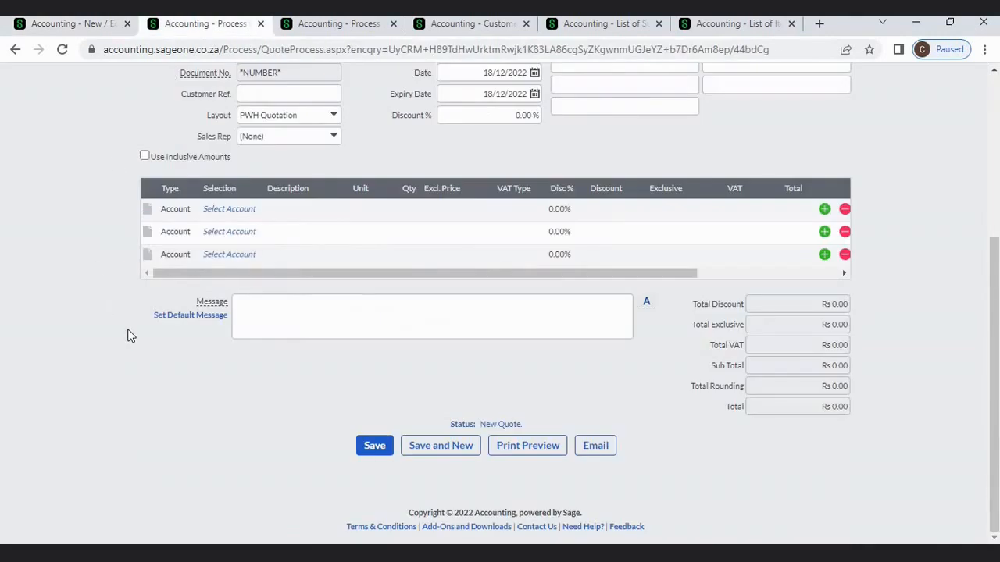
pyautogui.click(180, 207)
pyautogui.click(197, 211)
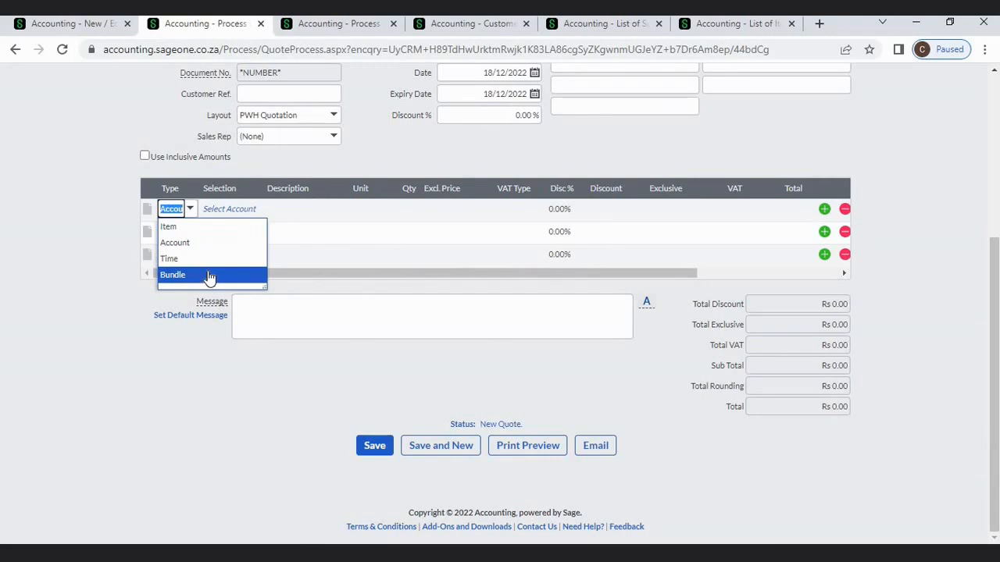
pyautogui.click(159, 124)
pyautogui.click(356, 23)
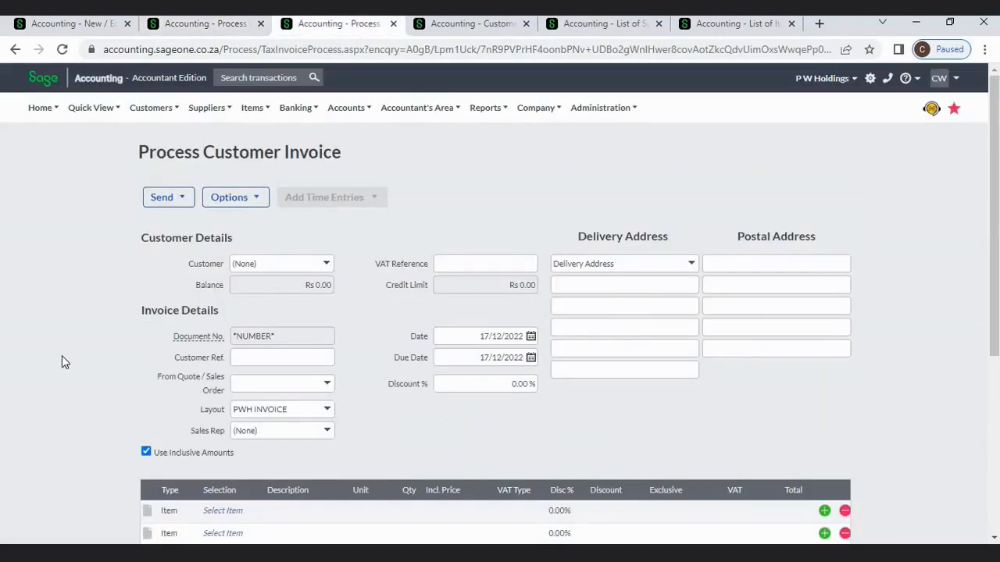
pyautogui.click(63, 23)
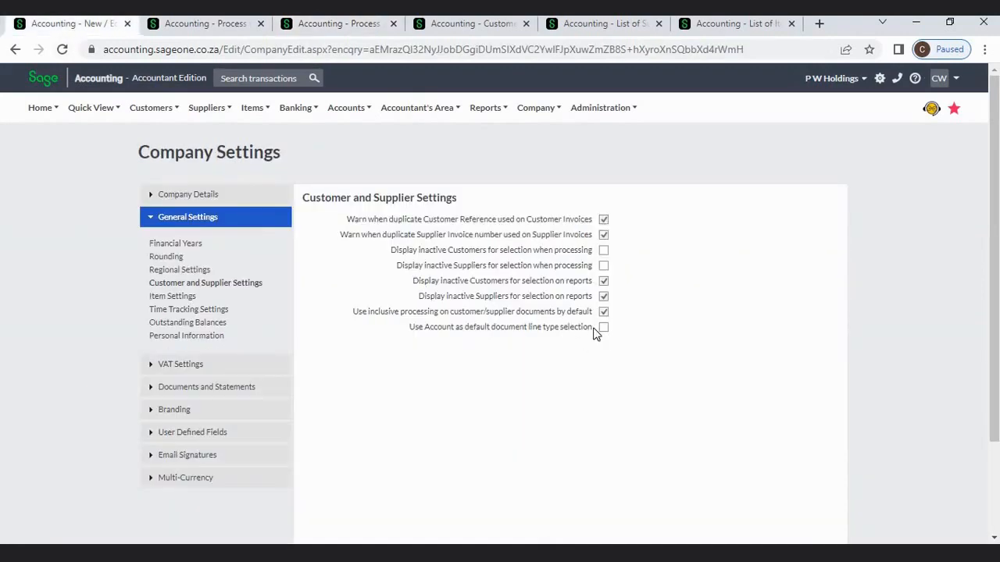
pyautogui.click(320, 28)
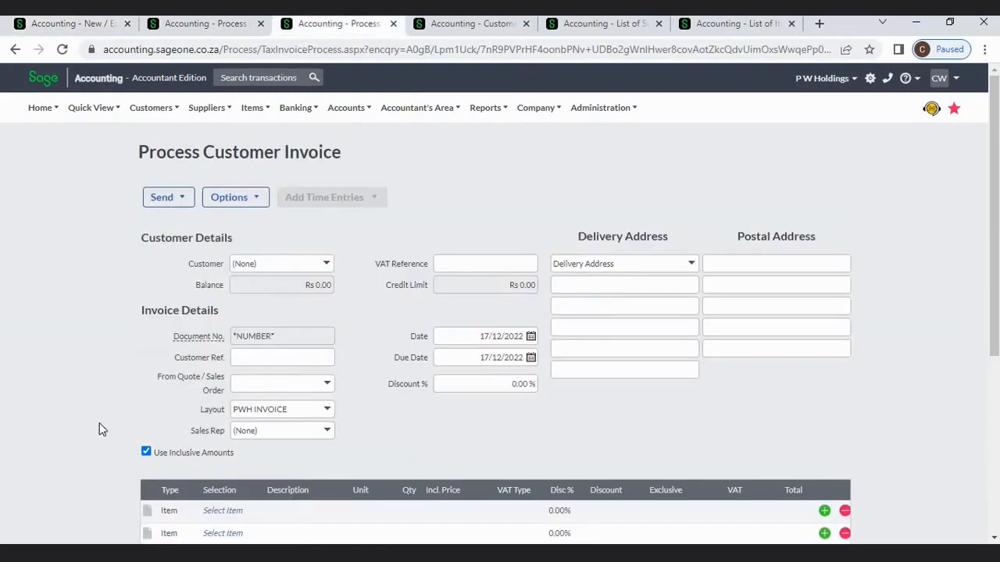
pyautogui.click(184, 512)
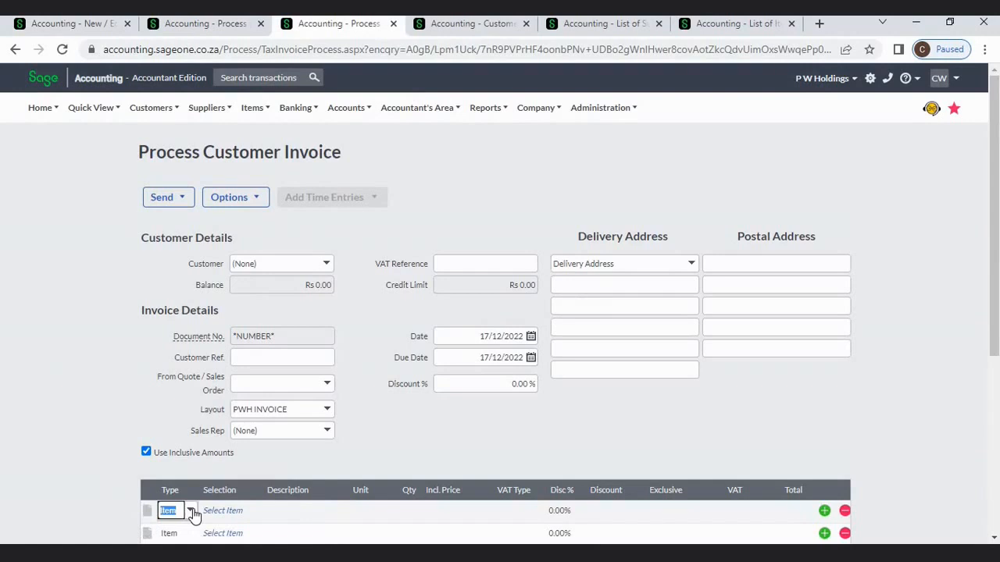
pyautogui.click(191, 511)
pyautogui.click(92, 175)
pyautogui.click(74, 28)
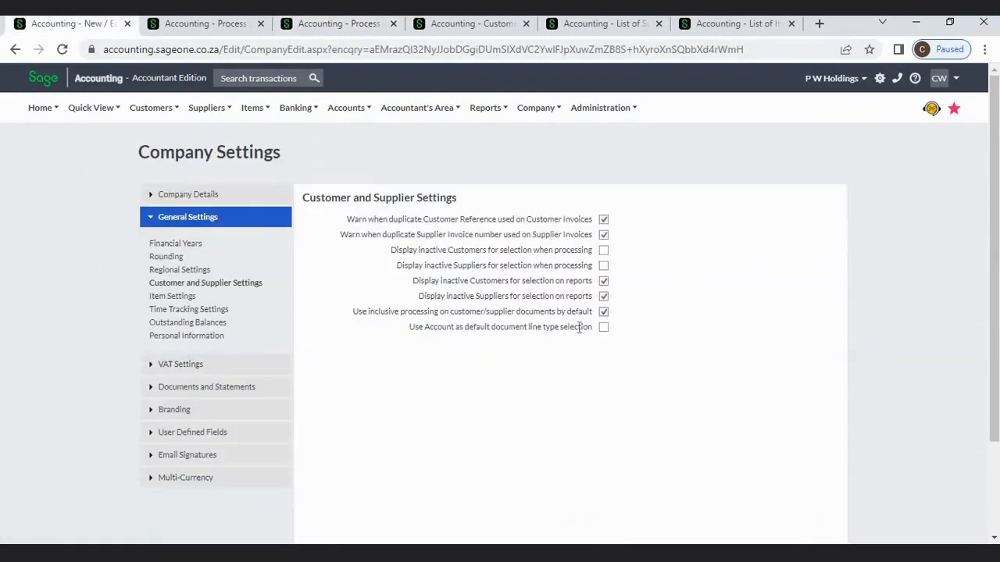
# - Tick 'Use Account as default document line type selection' and confirm the quote line shows Account
pyautogui.click(603, 328)
pyautogui.click(189, 25)
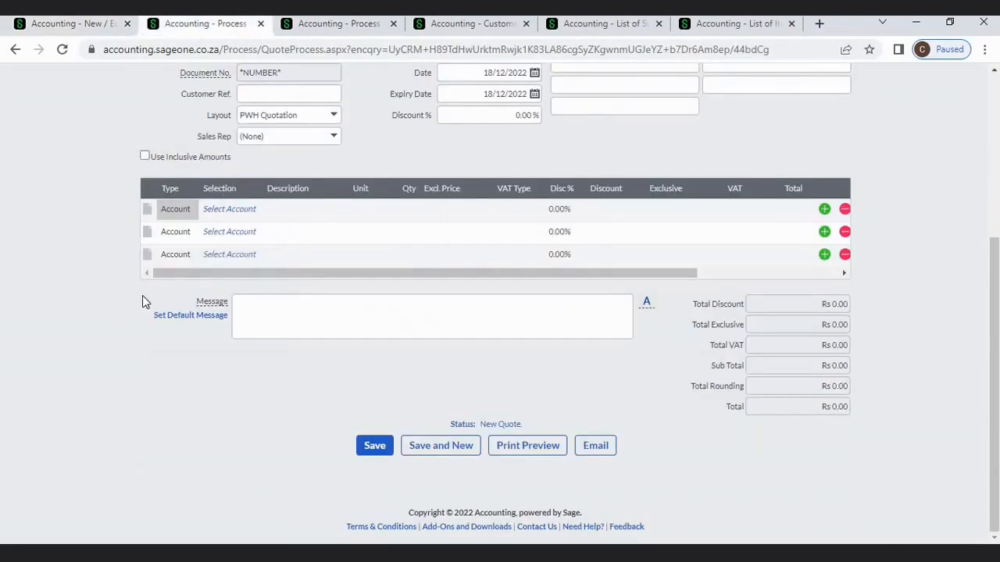
pyautogui.click(191, 209)
pyautogui.click(191, 210)
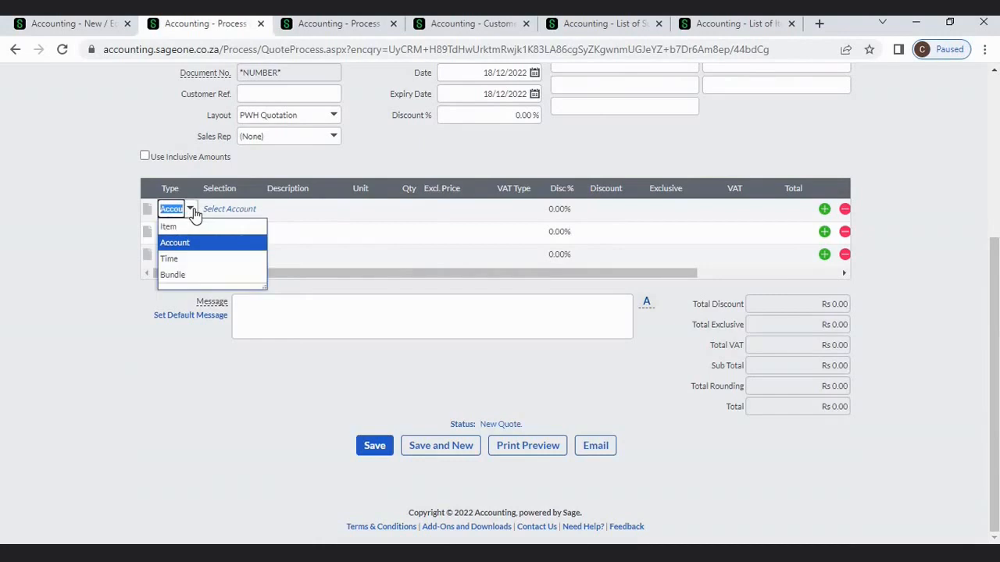
pyautogui.click(154, 137)
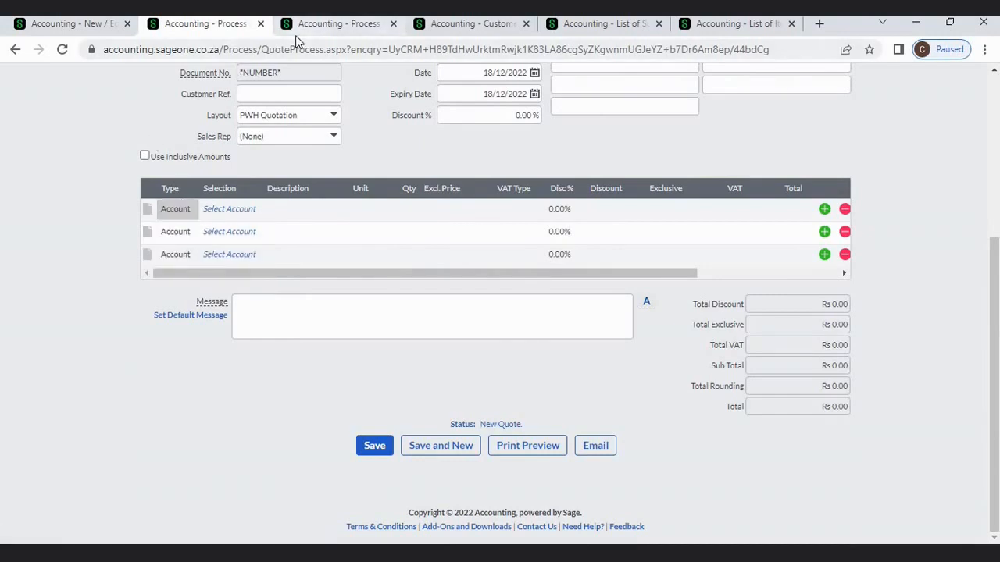
# - Compare the invoice line's item list with the quote line's account list, choosing nothing
pyautogui.click(296, 33)
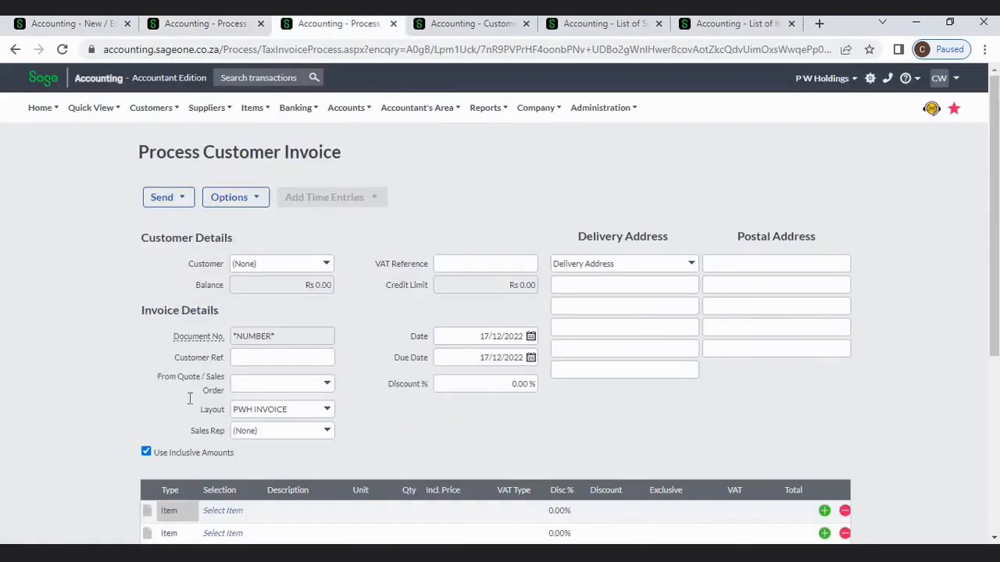
pyautogui.click(190, 512)
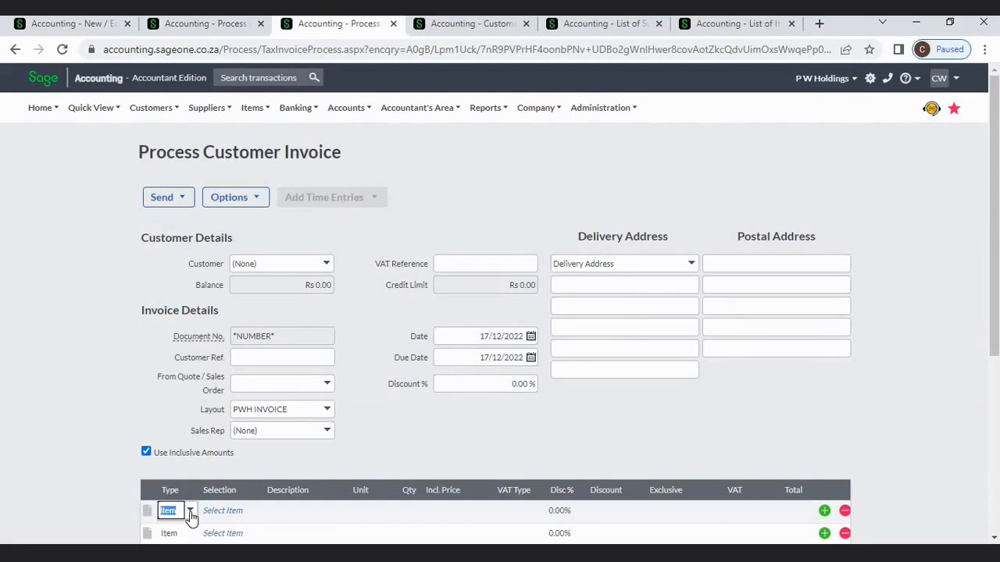
pyautogui.click(227, 511)
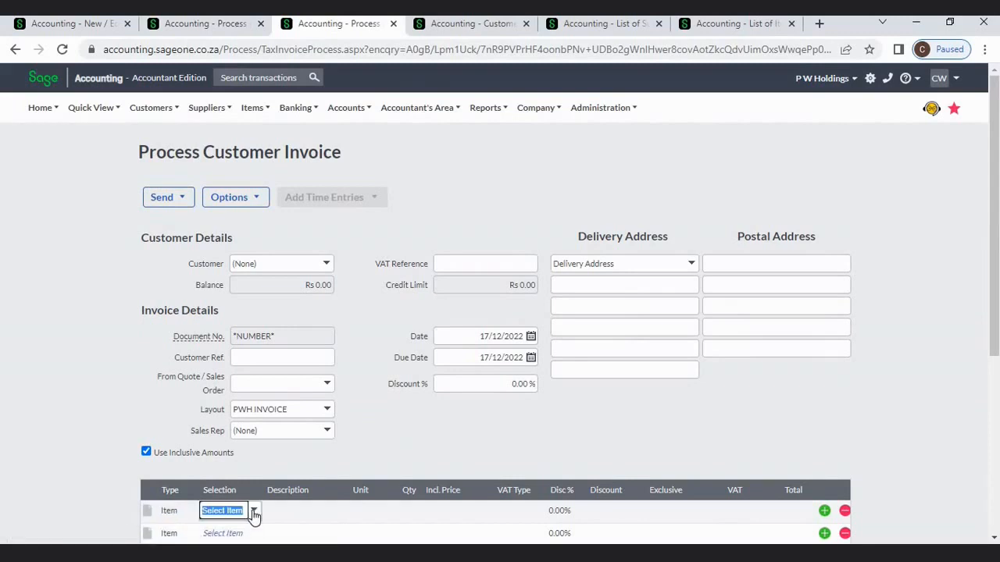
pyautogui.click(254, 513)
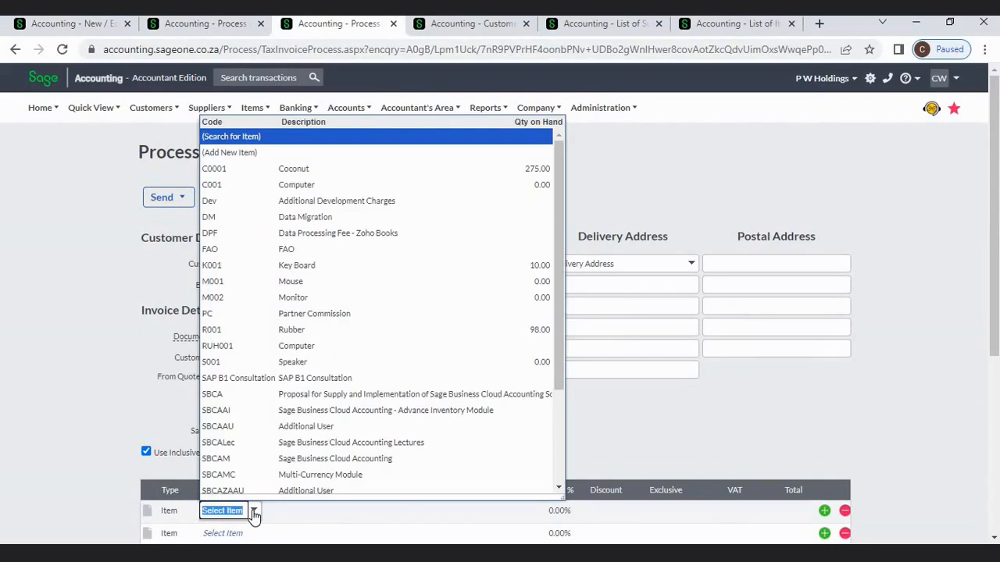
pyautogui.click(71, 352)
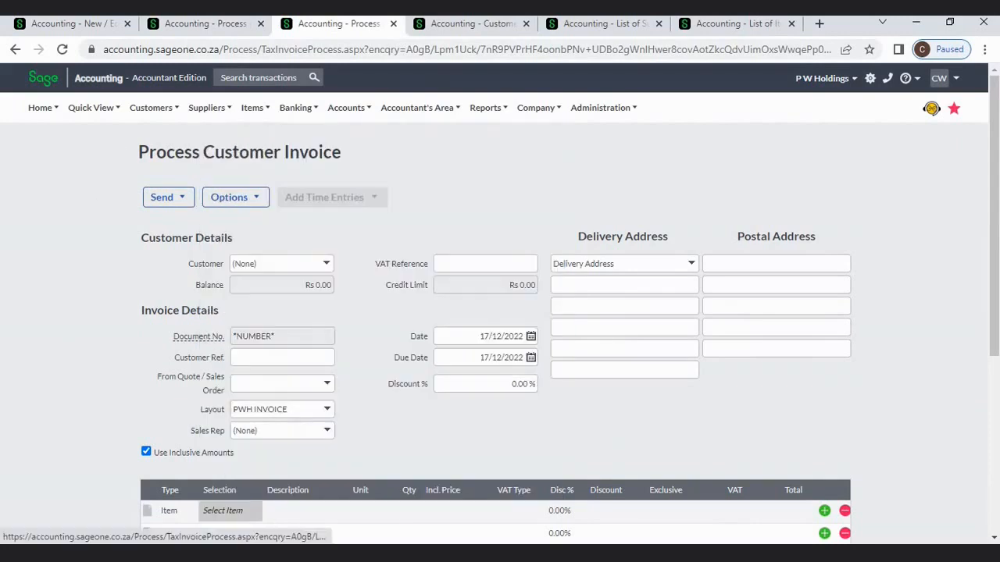
pyautogui.click(171, 26)
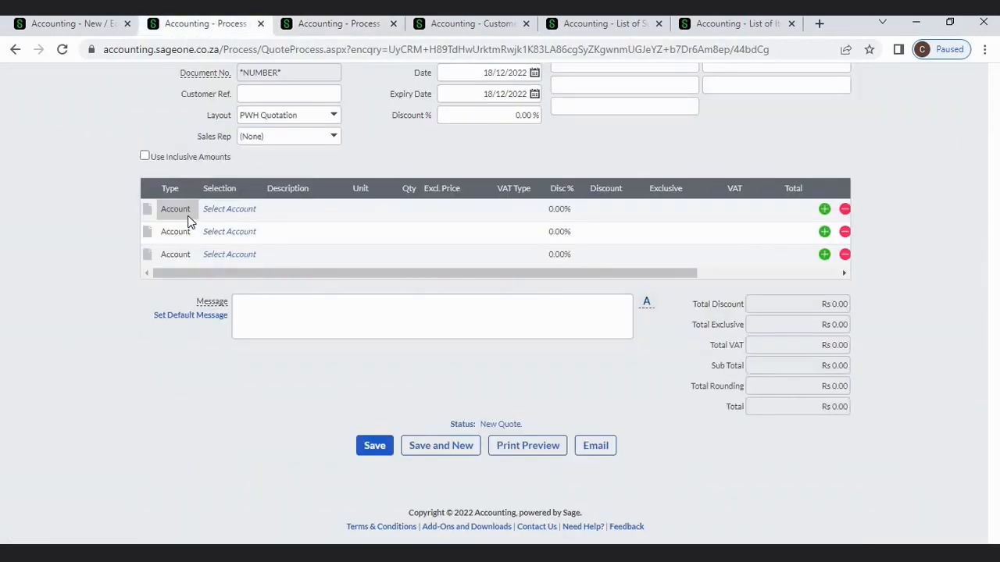
pyautogui.click(176, 209)
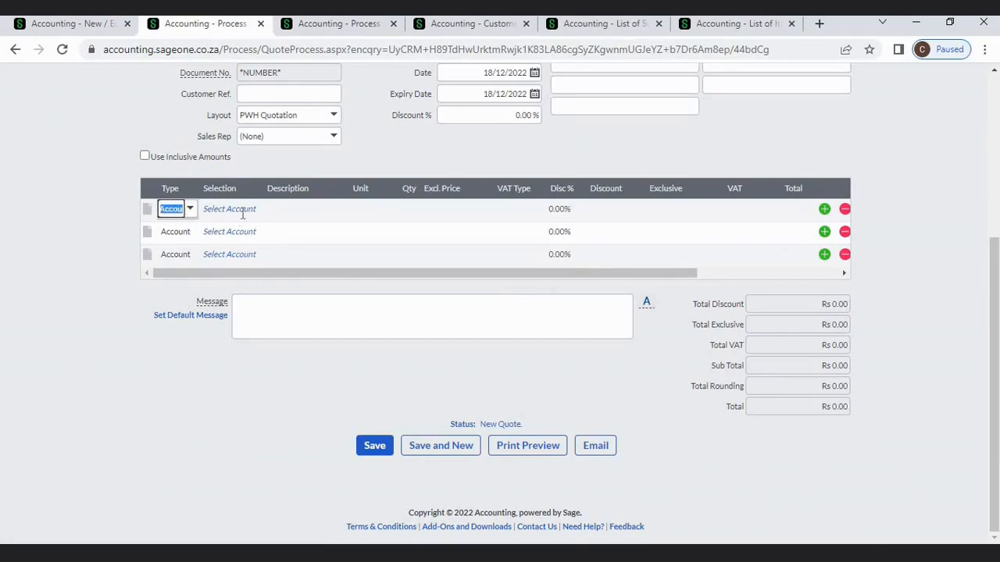
pyautogui.click(235, 211)
pyautogui.click(254, 211)
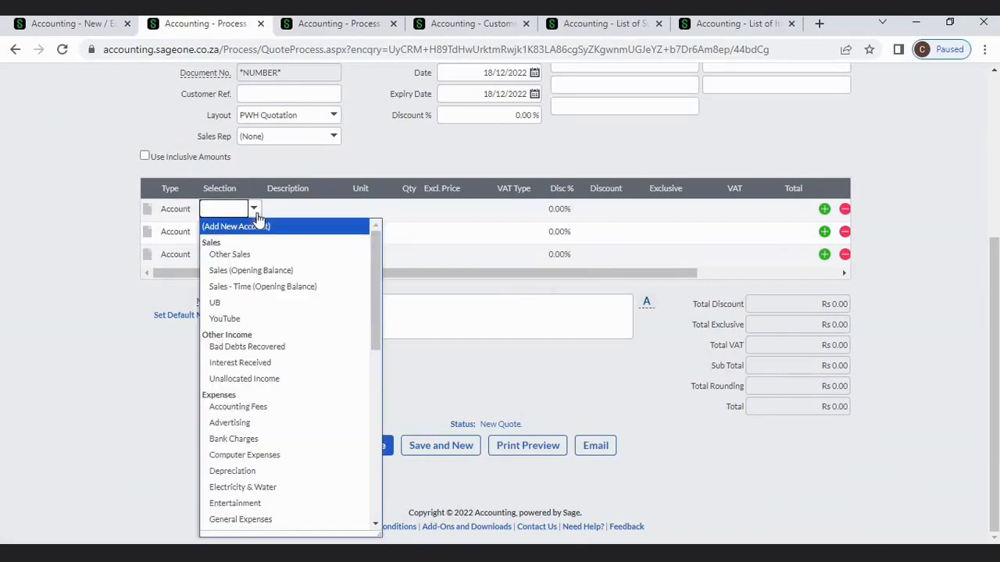
pyautogui.click(89, 230)
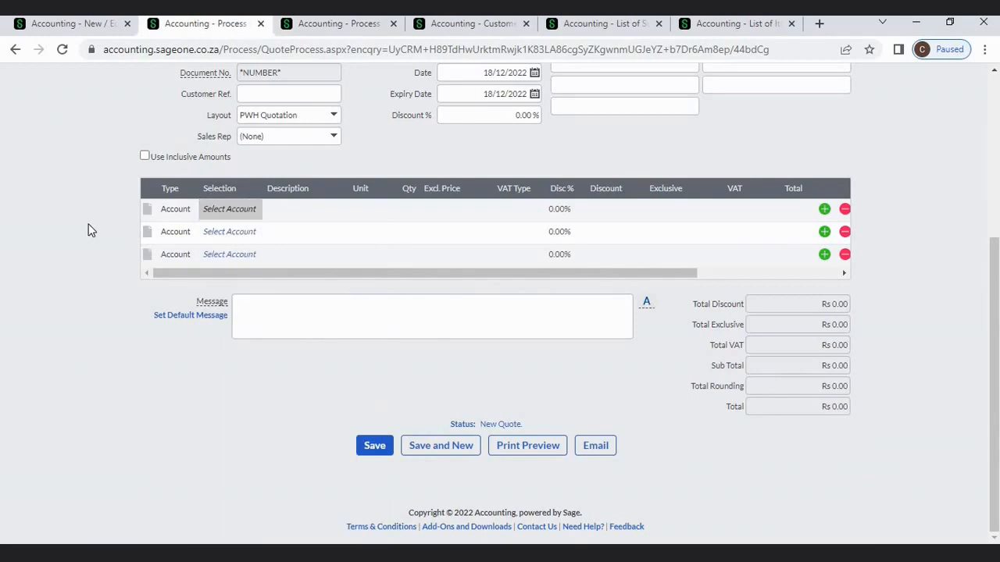
pyautogui.click(76, 29)
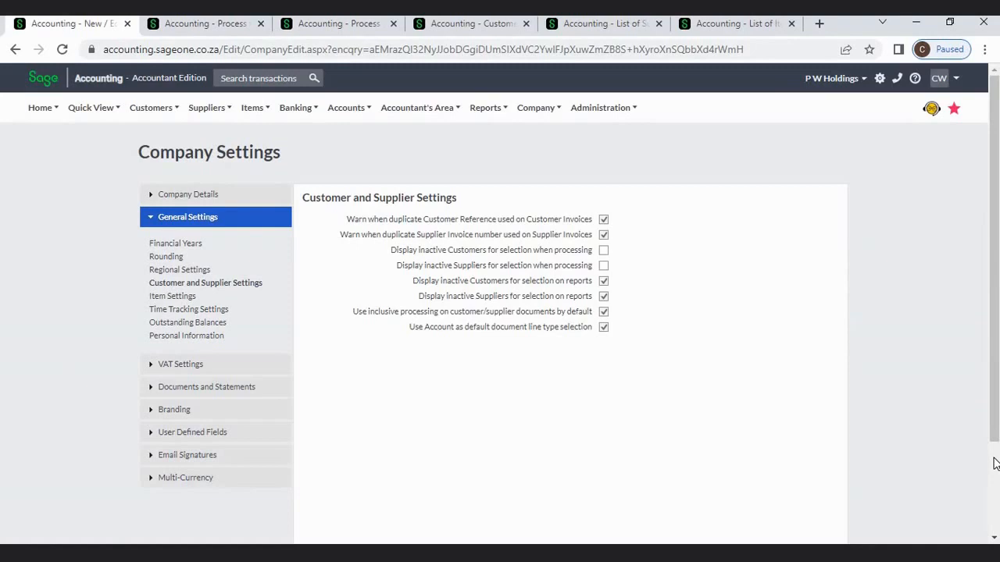
# - In Item Settings, tick 'Warn when Item quantities fall below zero' so negative quantities are no longer blocked
pyautogui.scroll(-2, 994, 463)
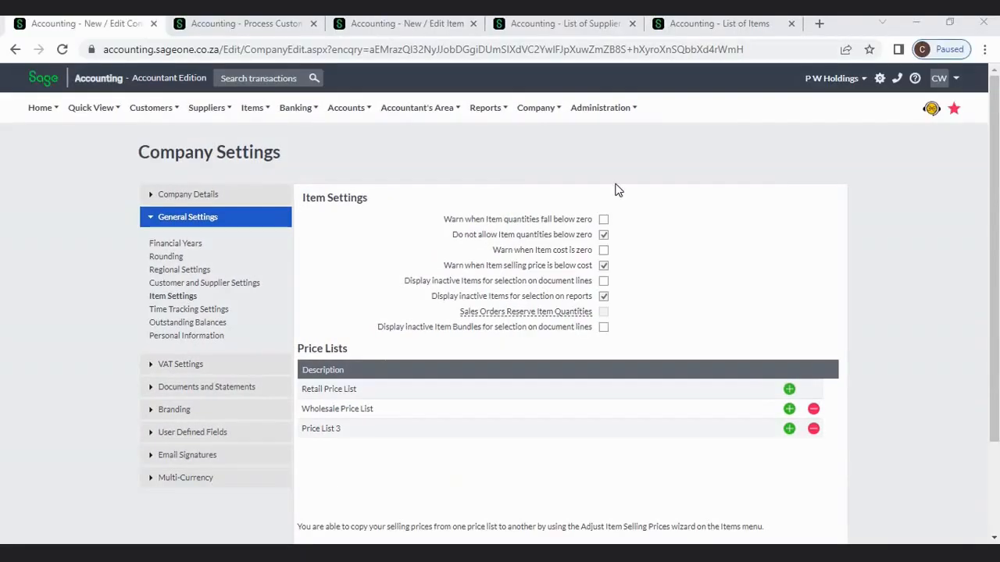
pyautogui.click(536, 108)
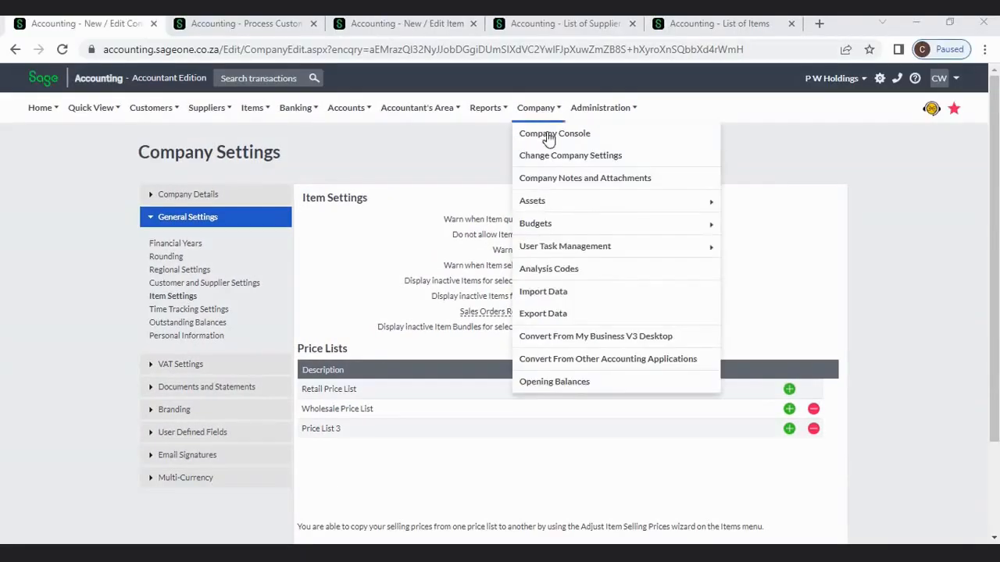
pyautogui.click(553, 155)
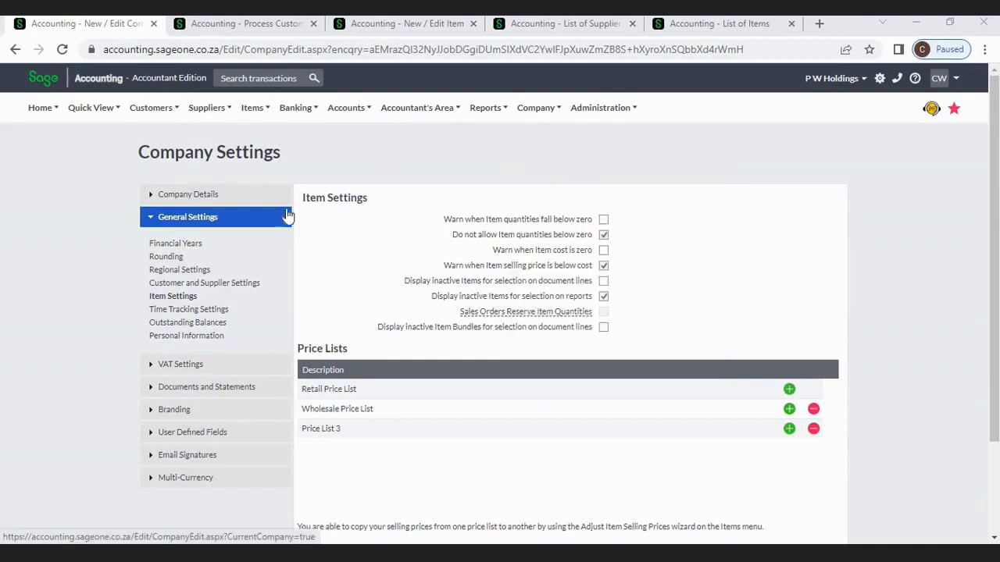
pyautogui.click(193, 302)
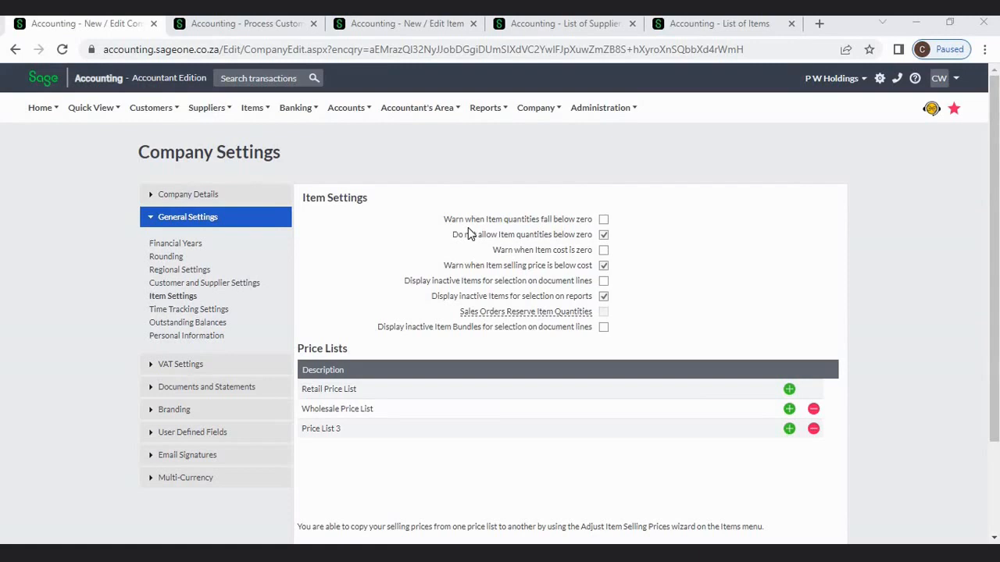
pyautogui.click(604, 221)
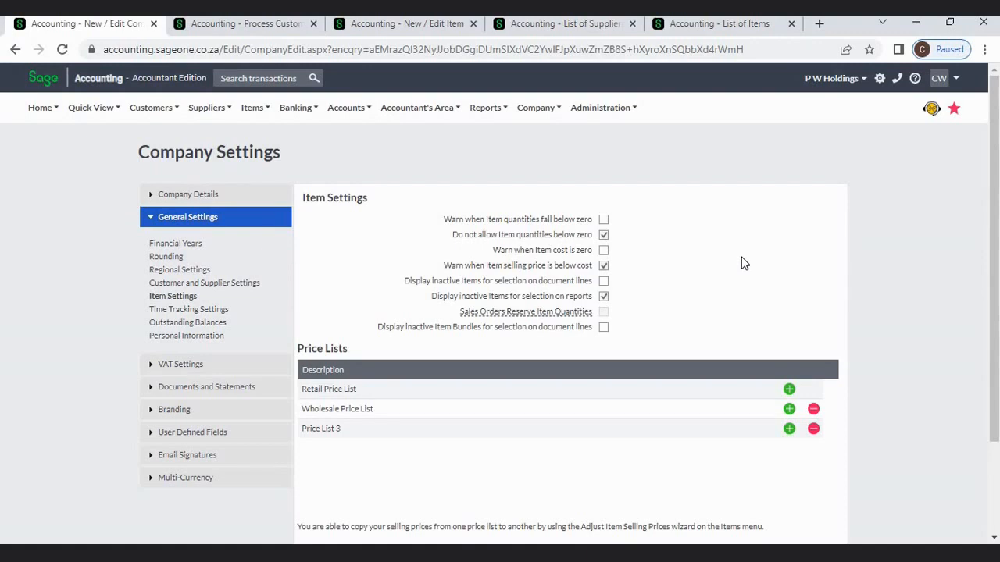
# - Tick 'Do not allow Item quantities below zero' and untick 'Warn when Item quantities fall below zero'
pyautogui.click(607, 235)
pyautogui.click(607, 235)
# - Add R001 Rubber to the draft invoice line with a quantity of 100
pyautogui.click(242, 23)
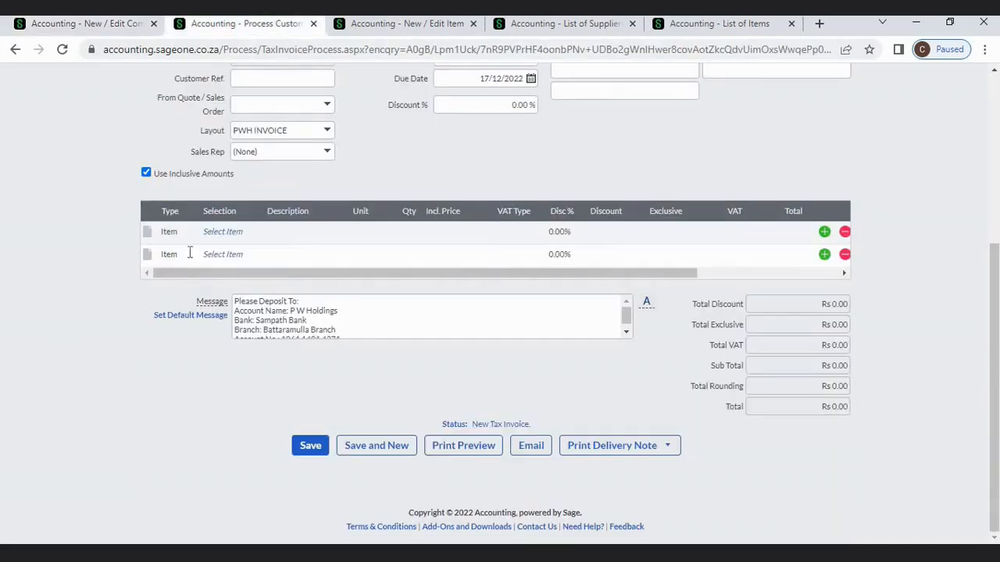
pyautogui.click(221, 234)
pyautogui.click(254, 231)
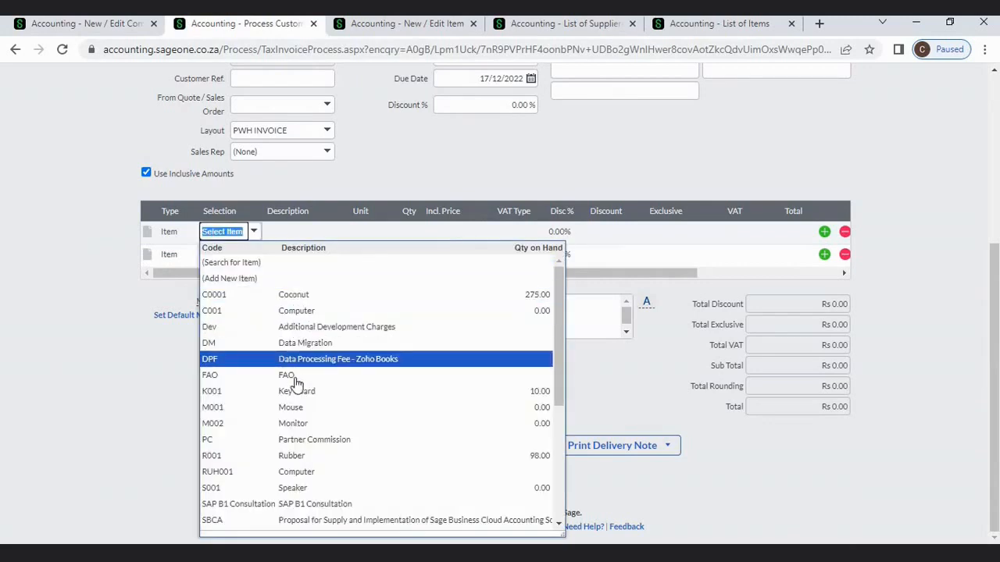
pyautogui.click(306, 461)
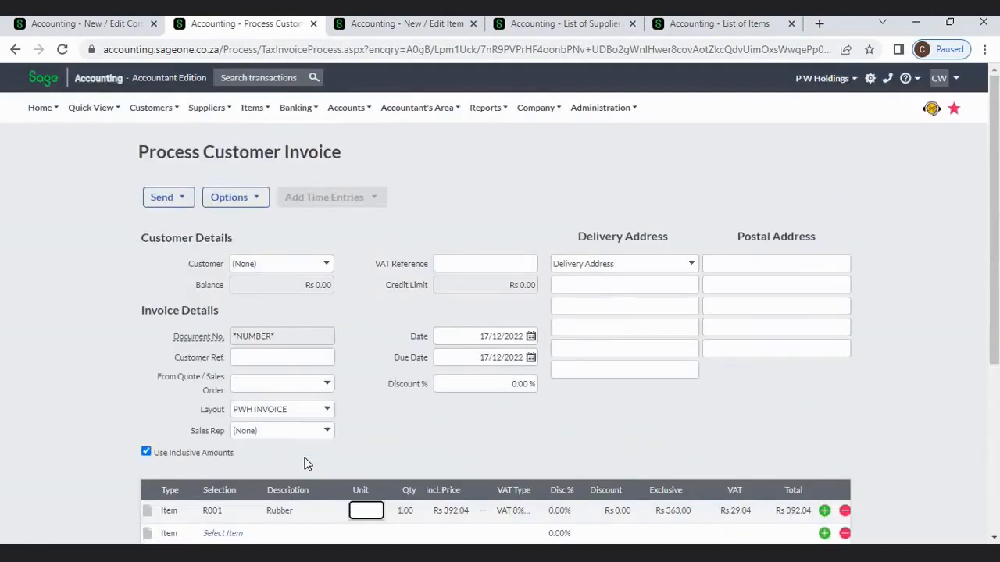
pyautogui.press('Tab')
pyautogui.write('100')
pyautogui.press('Tab')
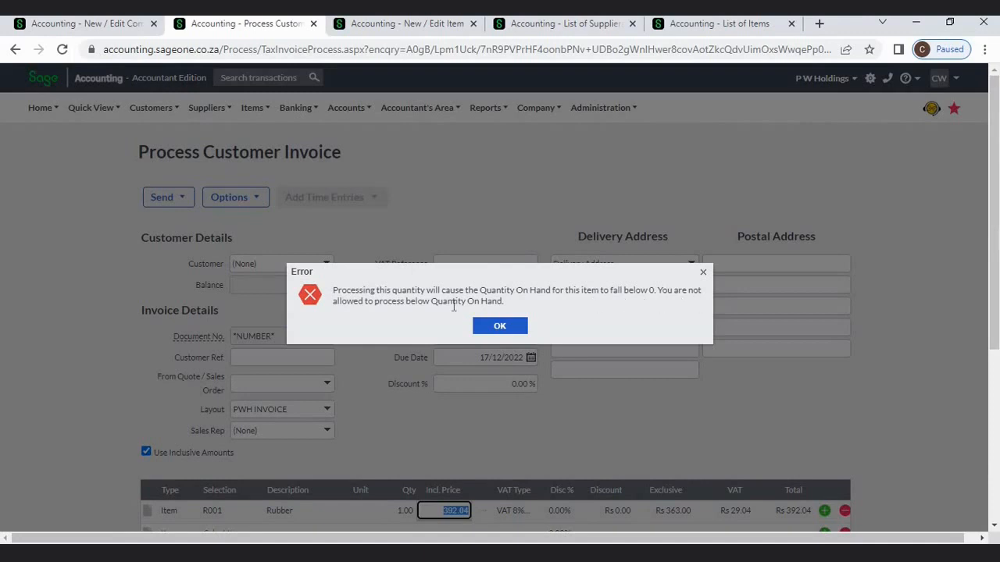
# - Dismiss the quantity-exceeds-stock error and return to Company Settings
pyautogui.click(113, 26)
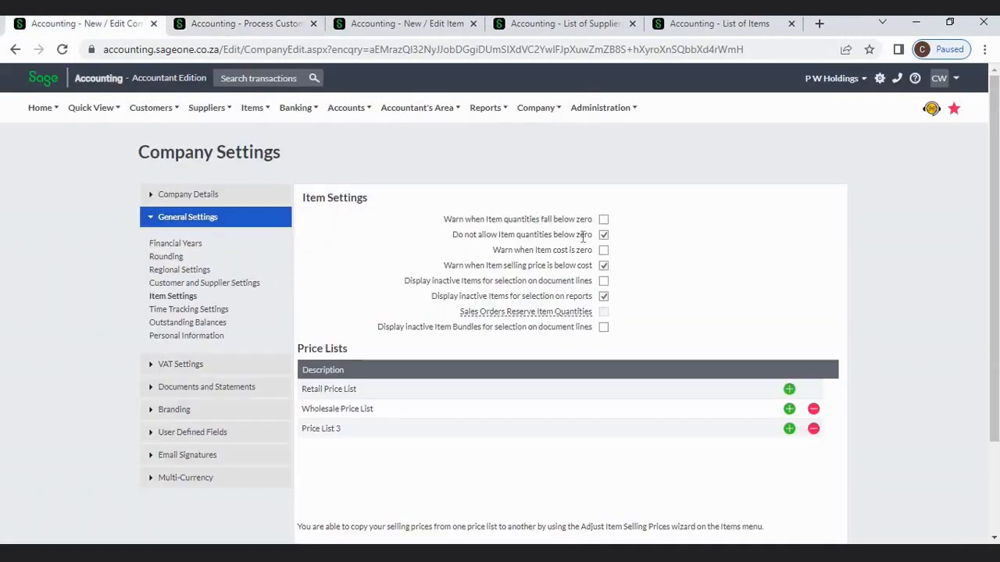
pyautogui.click(264, 27)
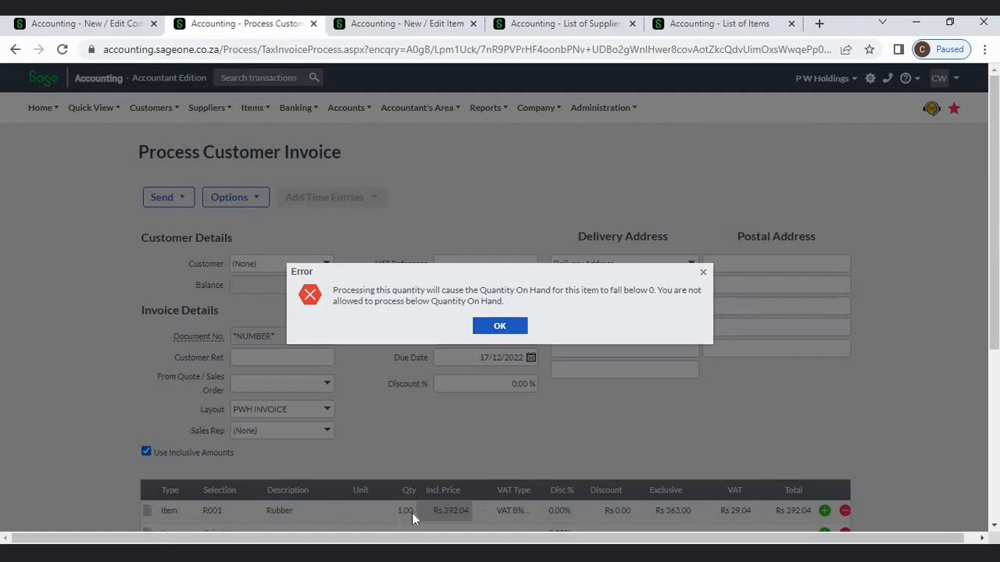
pyautogui.click(500, 326)
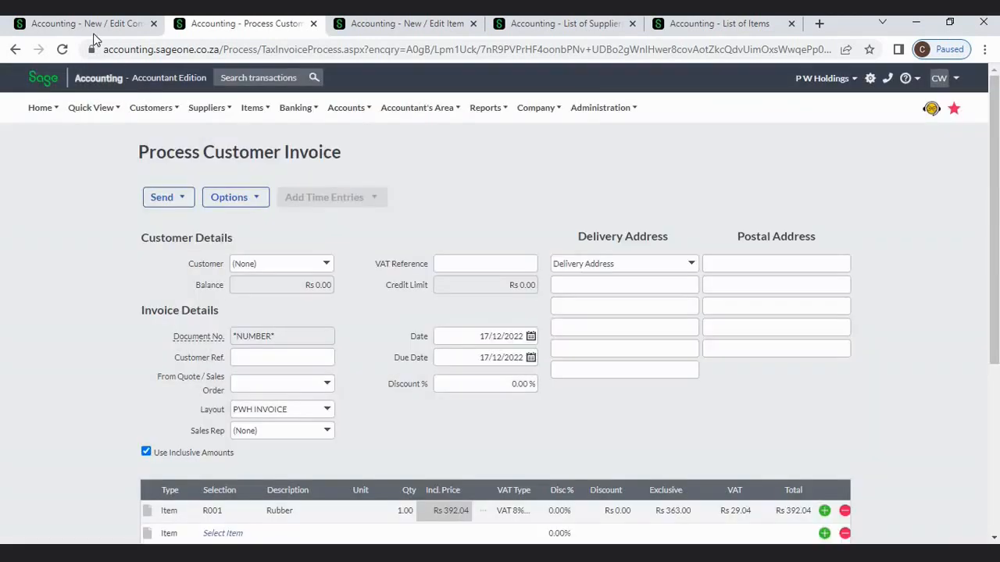
pyautogui.click(85, 24)
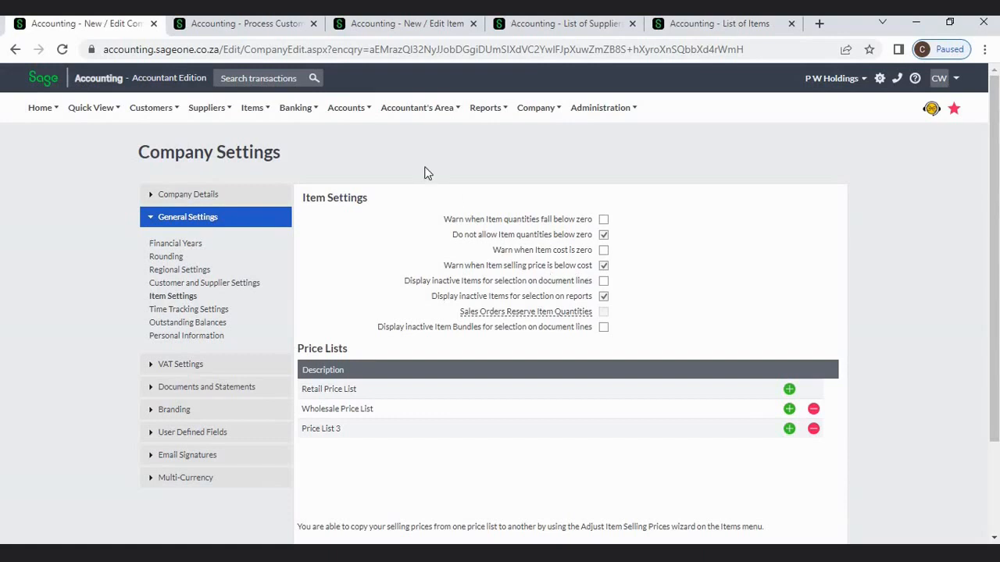
# - Change the Rubber line's inclusive price from 392.04 to 10, then go back to Company Settings
pyautogui.hotkey('ctrl', 'Tab')
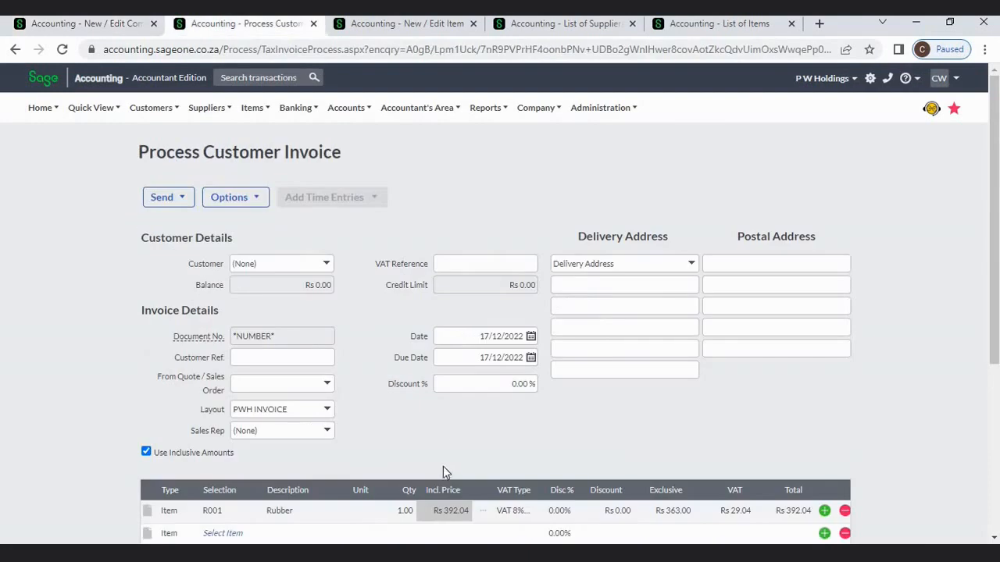
pyautogui.click(439, 509)
pyautogui.press('BackSpace')
pyautogui.write('10')
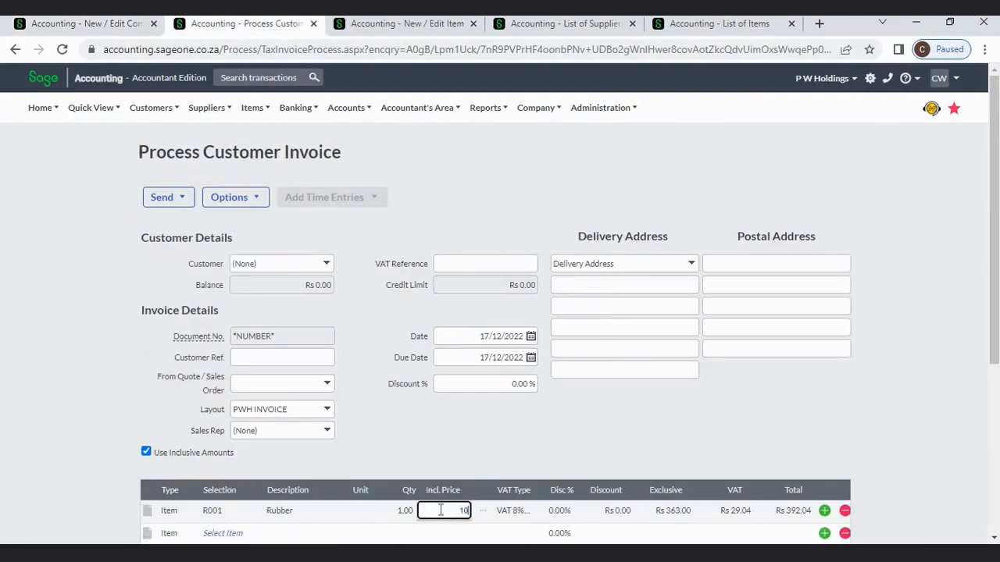
pyautogui.press('Tab')
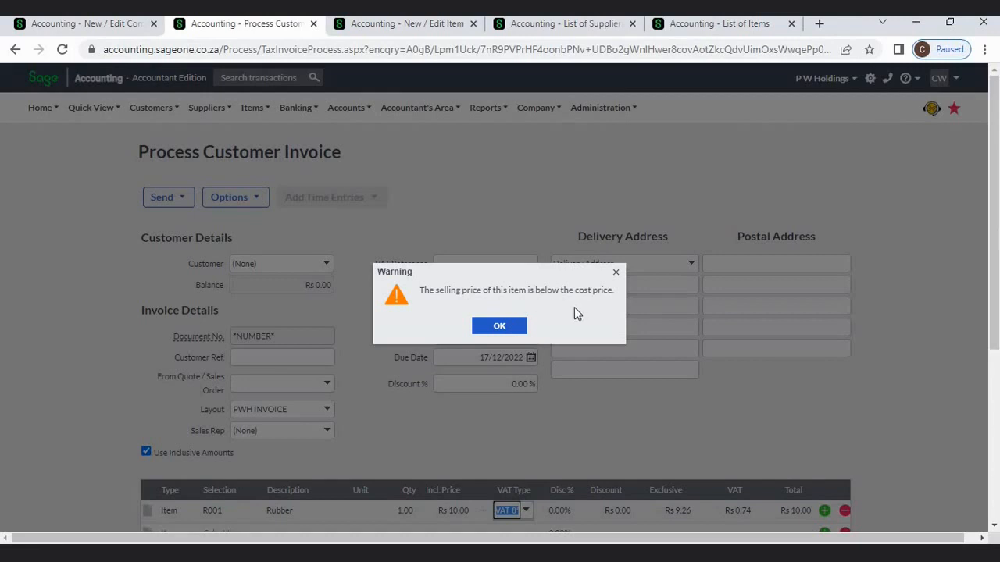
pyautogui.click(117, 25)
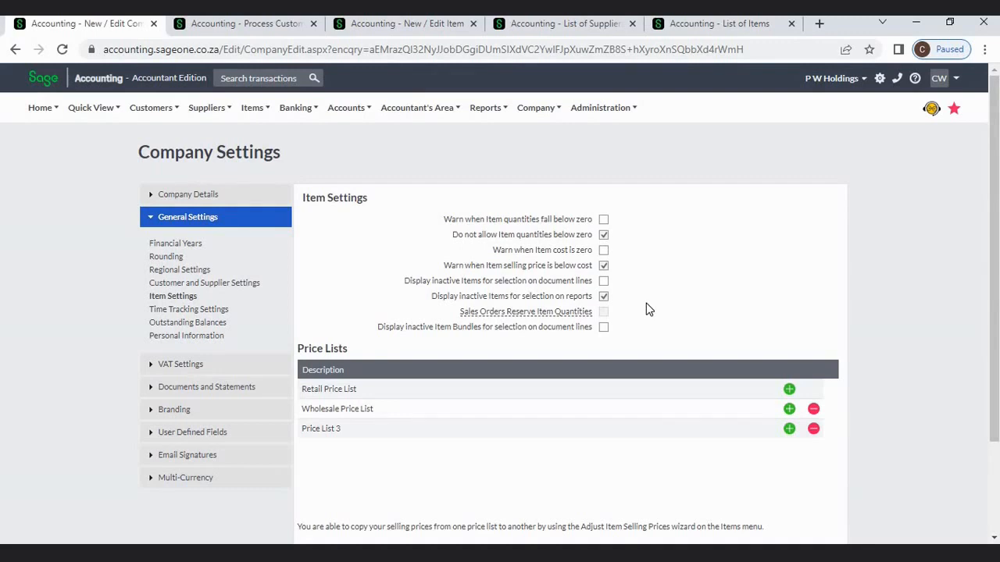
# - Add Price List 4 and Price List 5 beneath Price List 3
pyautogui.moveTo(527, 312)
pyautogui.moveTo(582, 312)
pyautogui.click(789, 430)
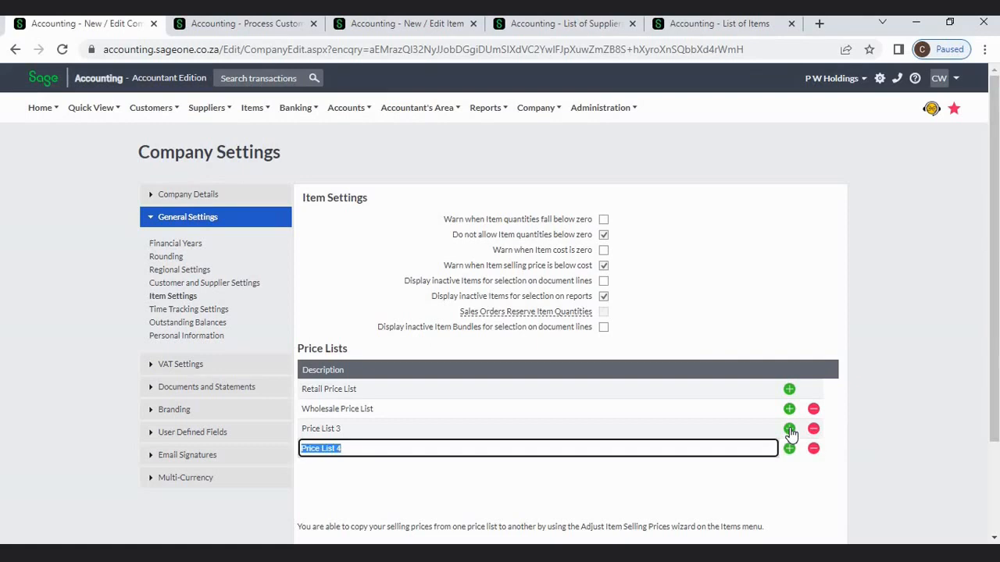
pyautogui.click(789, 430)
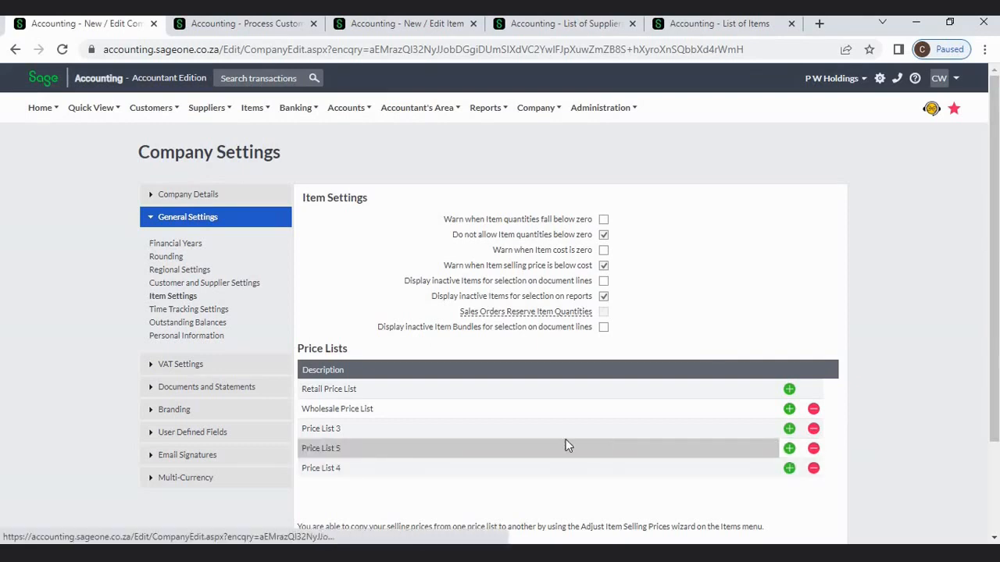
pyautogui.click(486, 429)
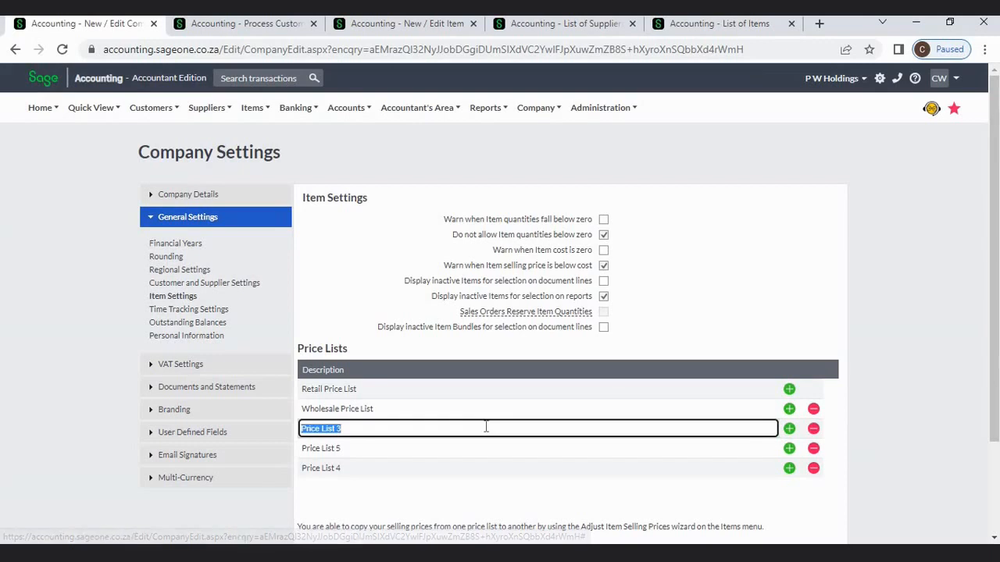
pyautogui.click(680, 344)
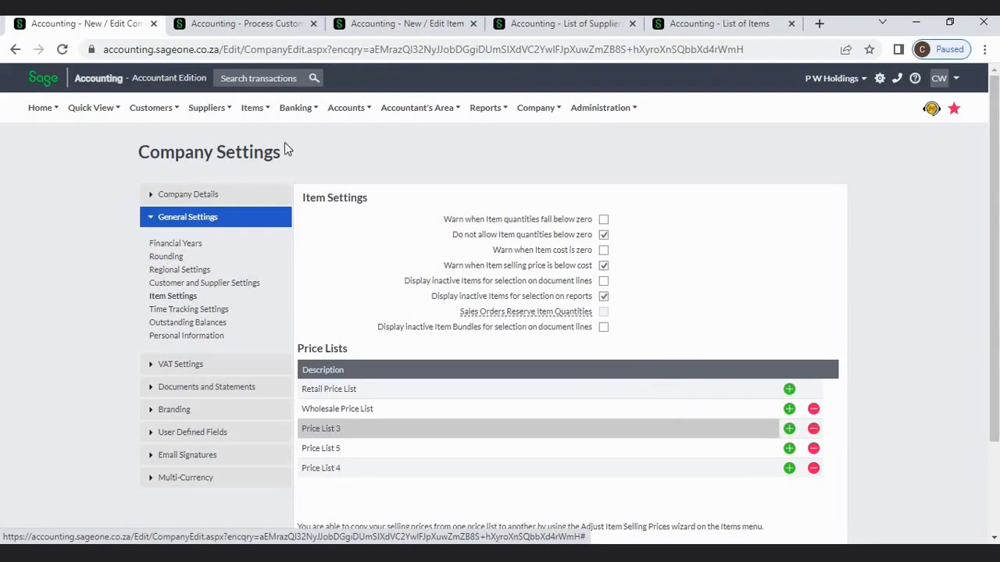
pyautogui.moveTo(152, 109)
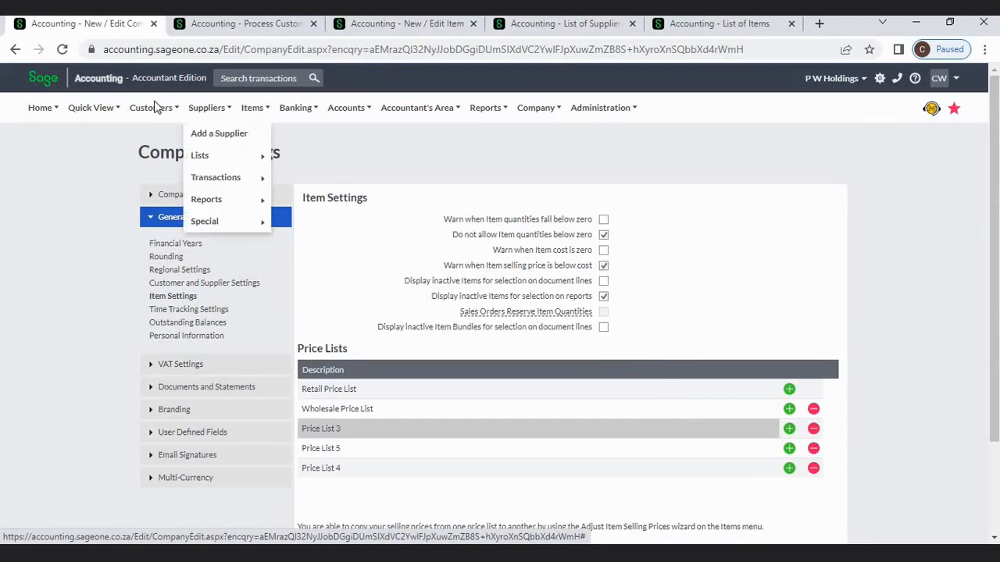
# - Dismiss the below-cost warning and abandon the invoice for a new customer form
pyautogui.click(218, 30)
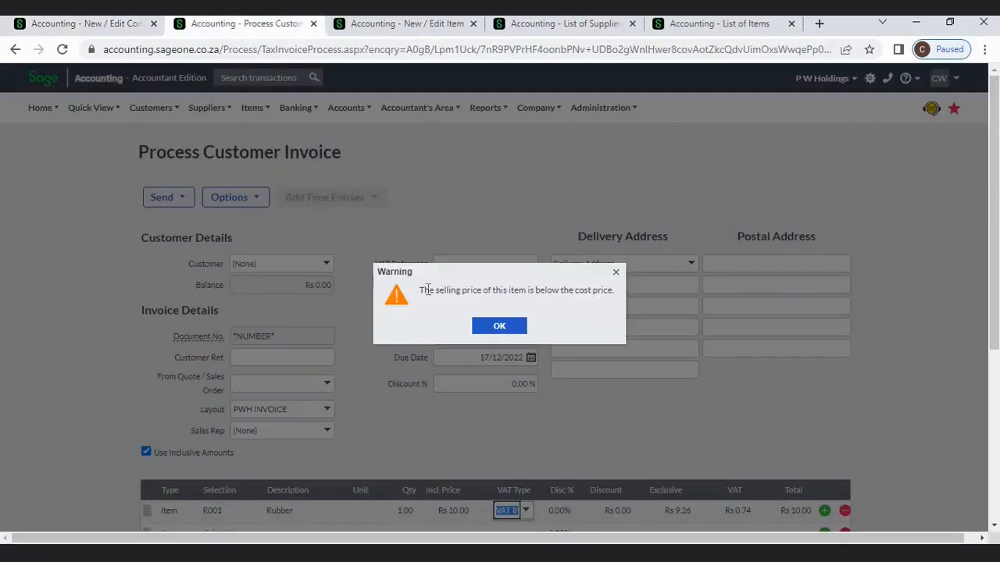
pyautogui.click(486, 329)
pyautogui.moveTo(157, 115)
pyautogui.click(162, 134)
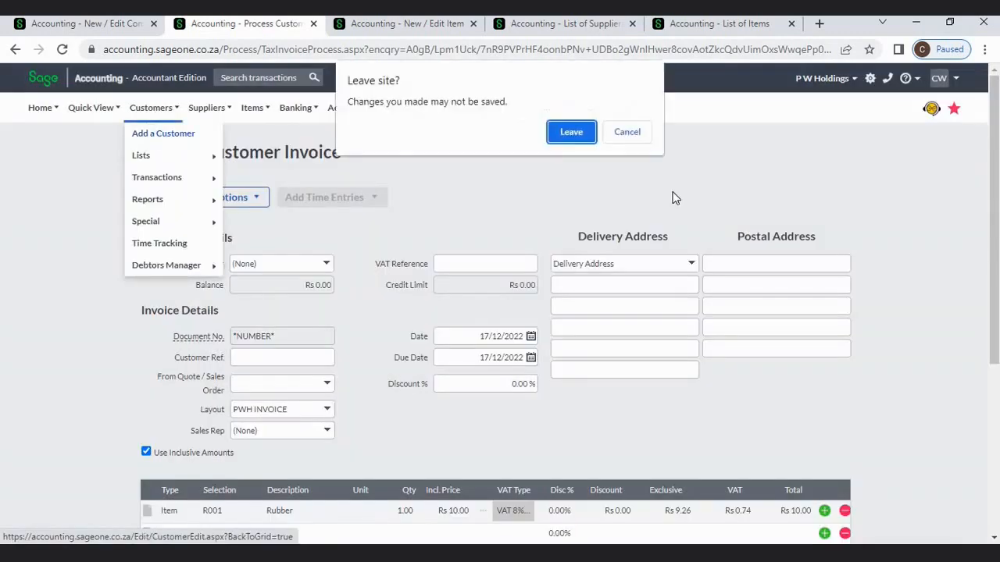
pyautogui.click(581, 138)
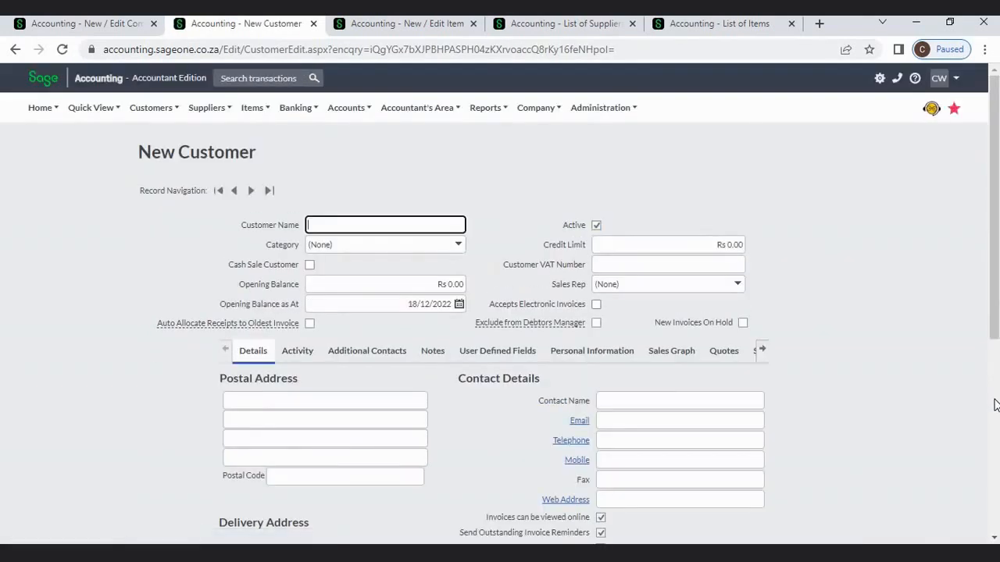
# - Check the Default Price List options without changing them, then return to Company Settings
pyautogui.scroll(-5, 995, 405)
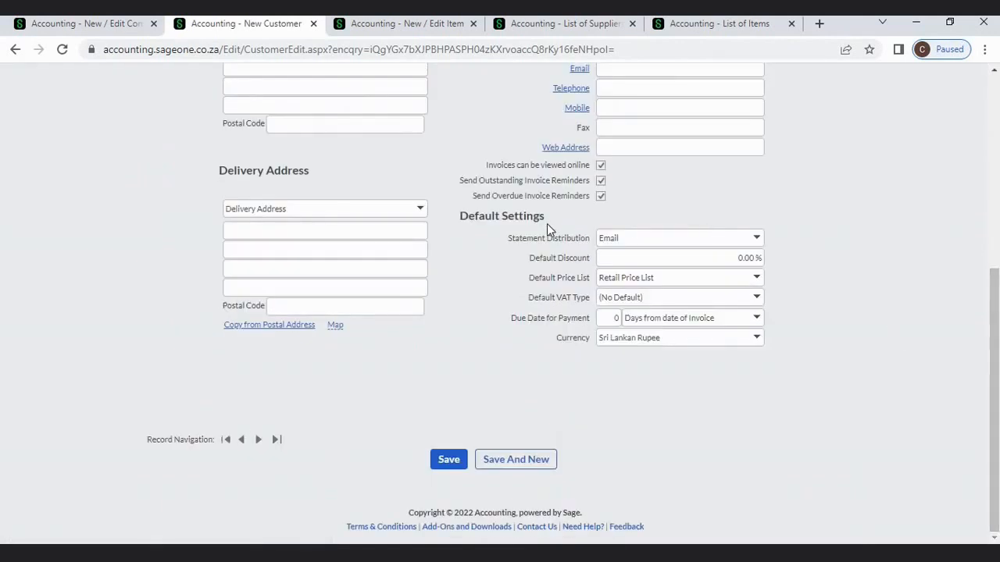
pyautogui.click(758, 279)
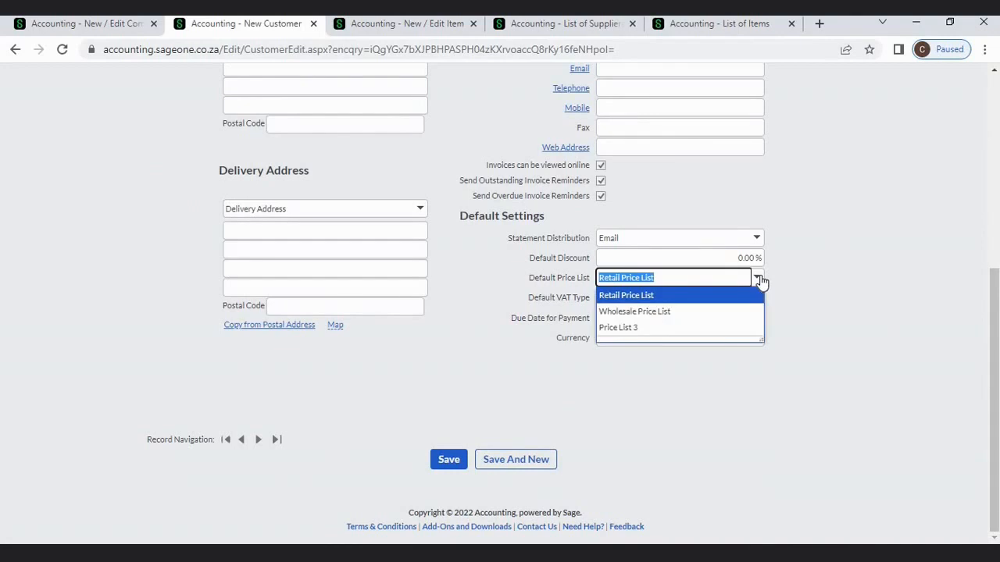
pyautogui.click(832, 292)
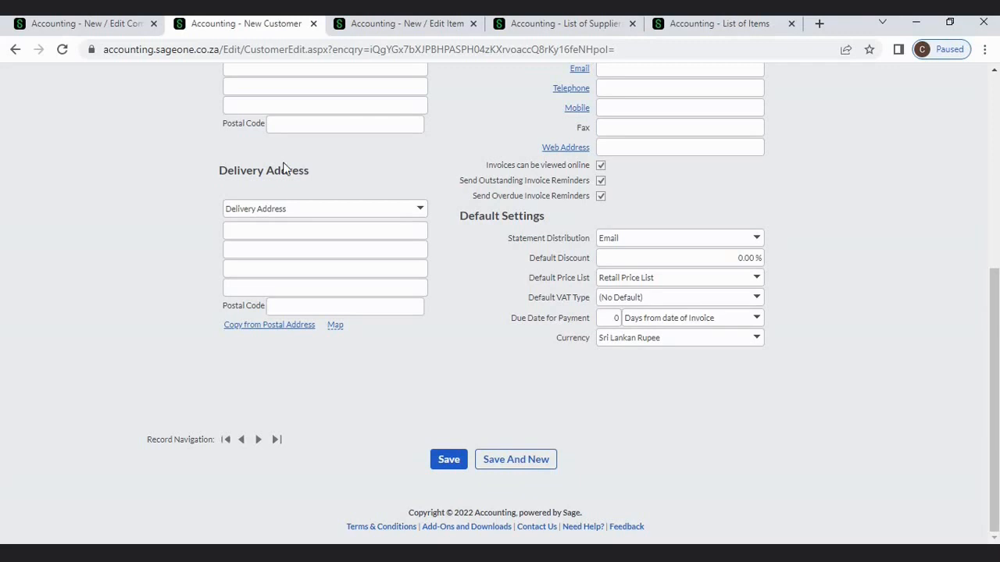
pyautogui.click(92, 24)
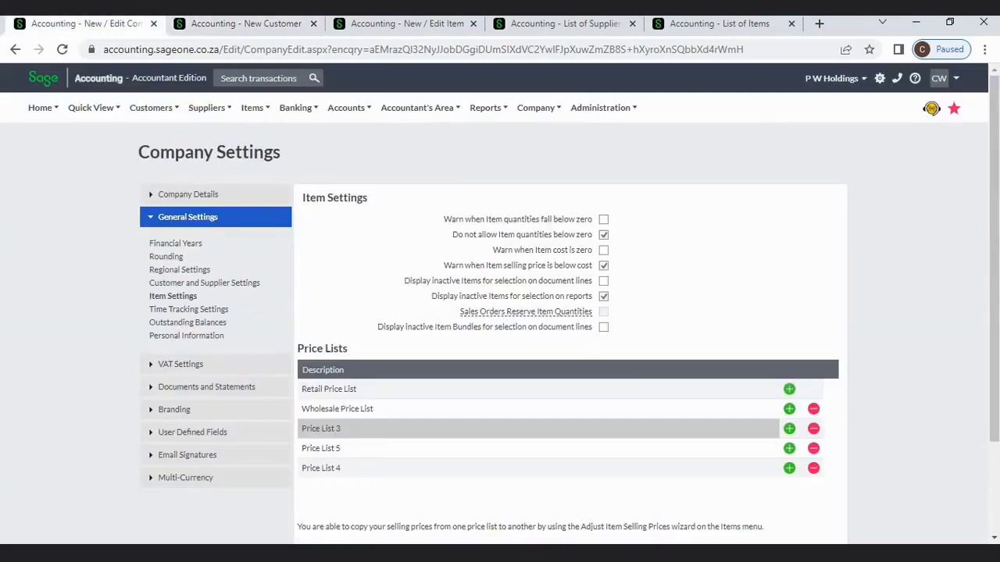
# - Go to the bottom of the settings page and open the Company menu
pyautogui.click(996, 508)
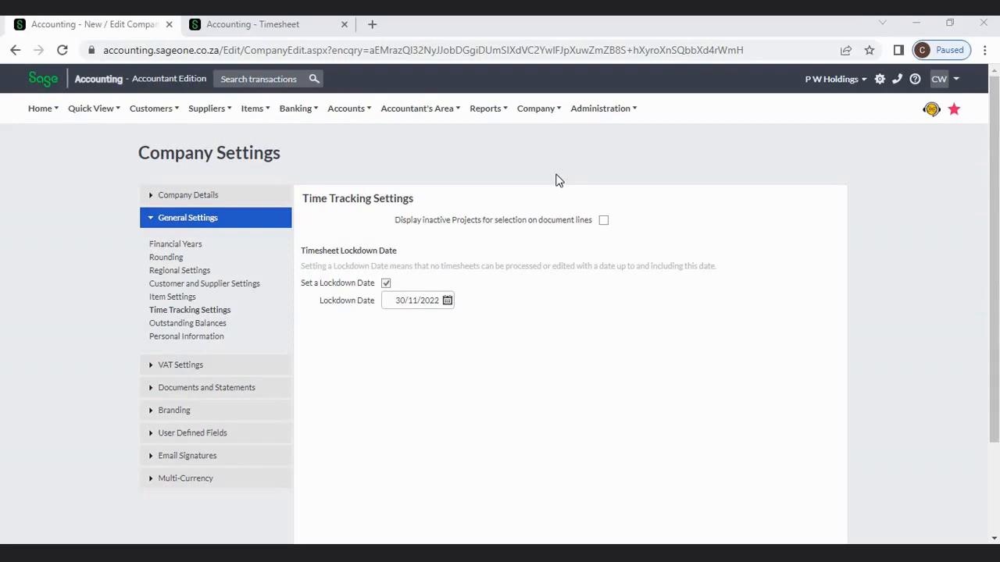
pyautogui.click(547, 111)
pyautogui.click(256, 29)
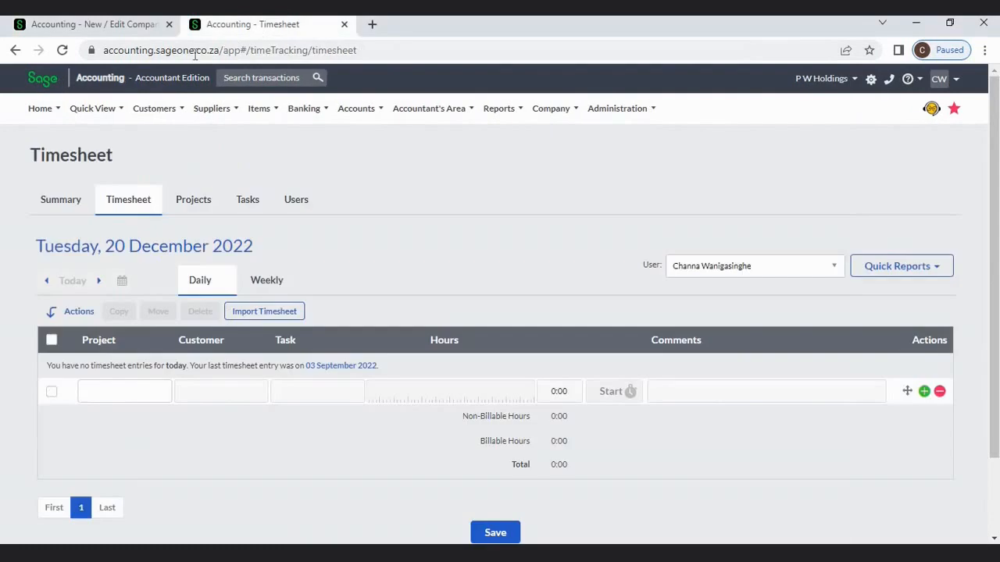
pyautogui.moveTo(157, 117)
pyautogui.click(200, 201)
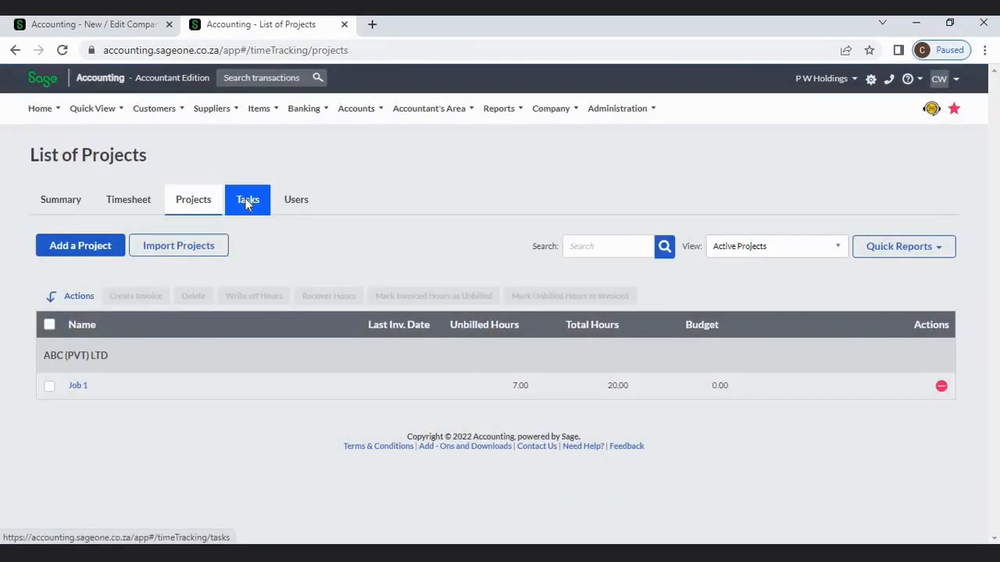
pyautogui.click(245, 200)
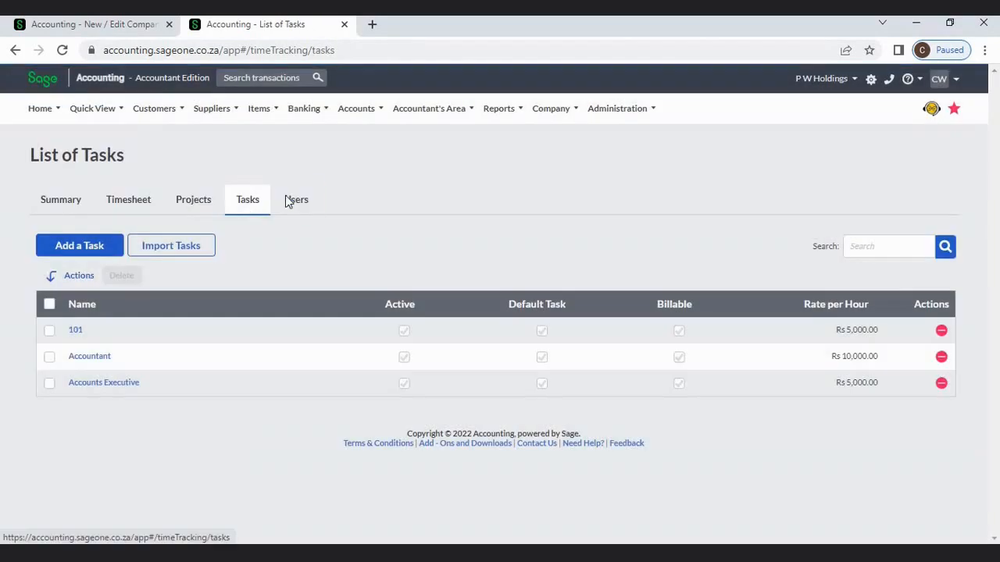
pyautogui.click(287, 201)
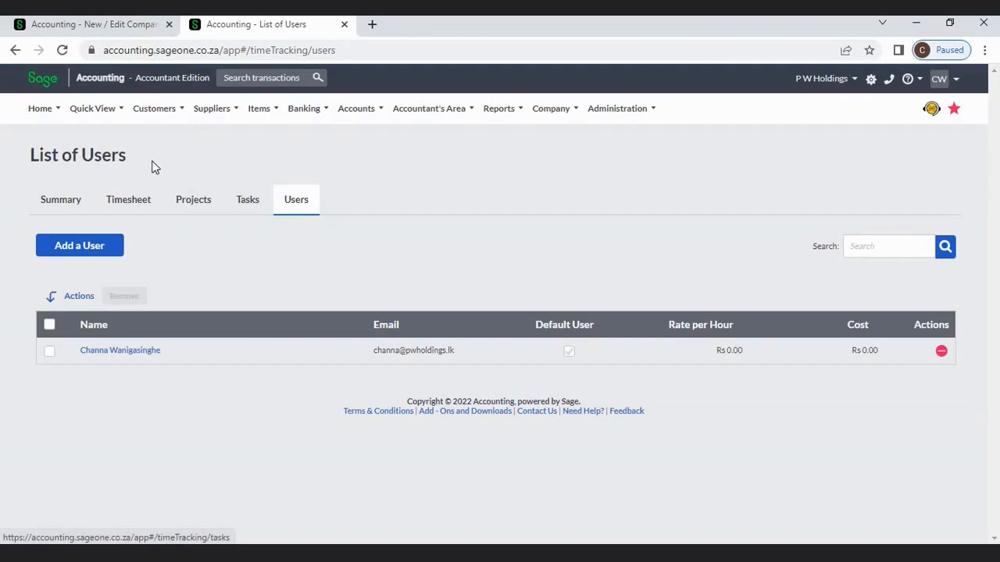
pyautogui.click(142, 204)
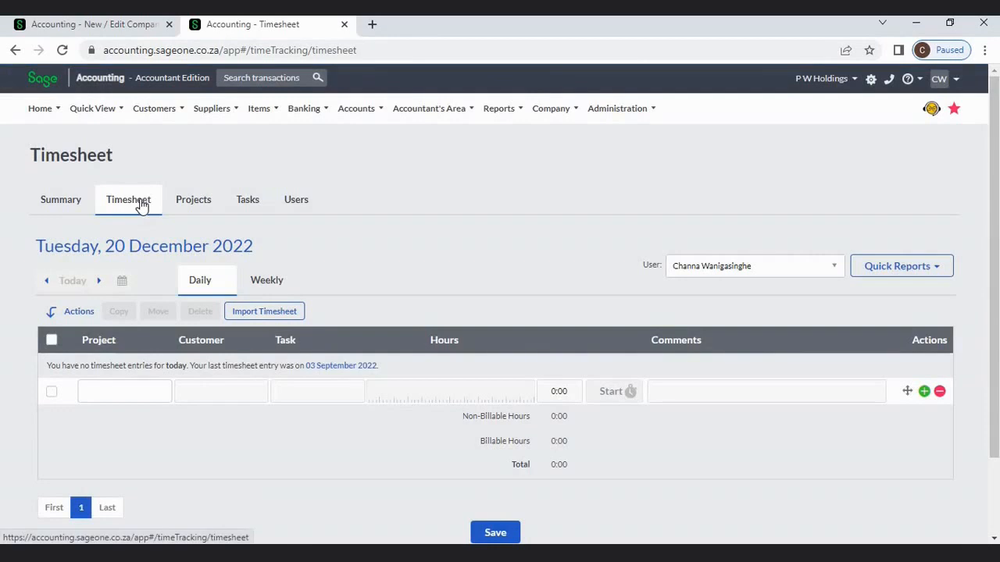
pyautogui.click(117, 29)
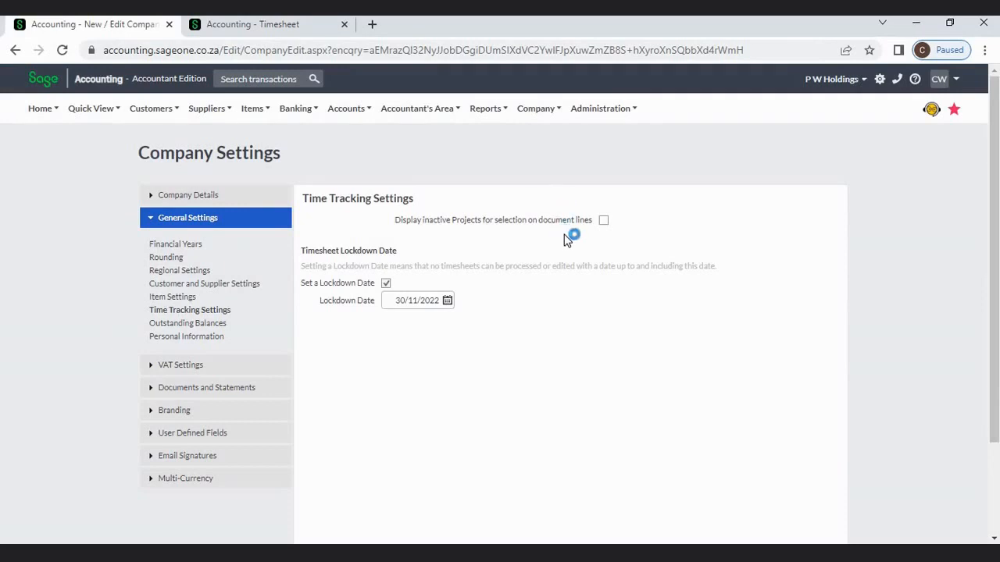
pyautogui.click(603, 225)
pyautogui.click(604, 224)
pyautogui.click(223, 24)
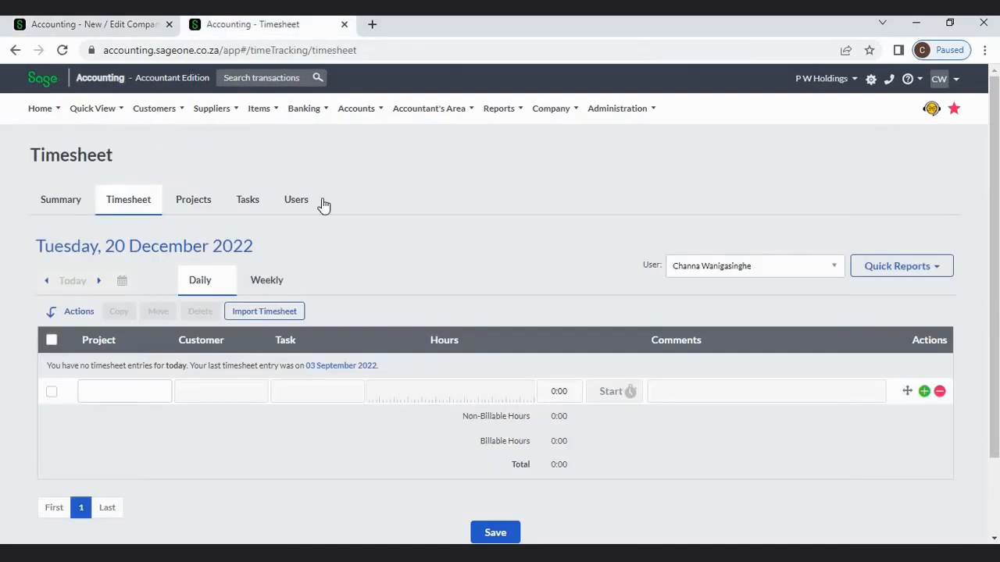
# - Open project Job 1 to confirm it is active, then return to Company Settings
pyautogui.click(188, 210)
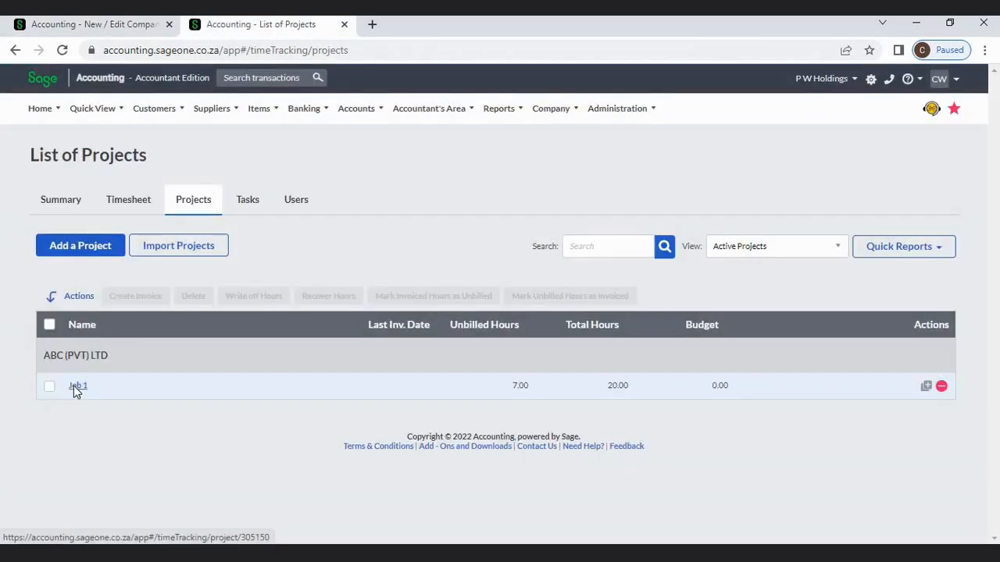
pyautogui.click(76, 387)
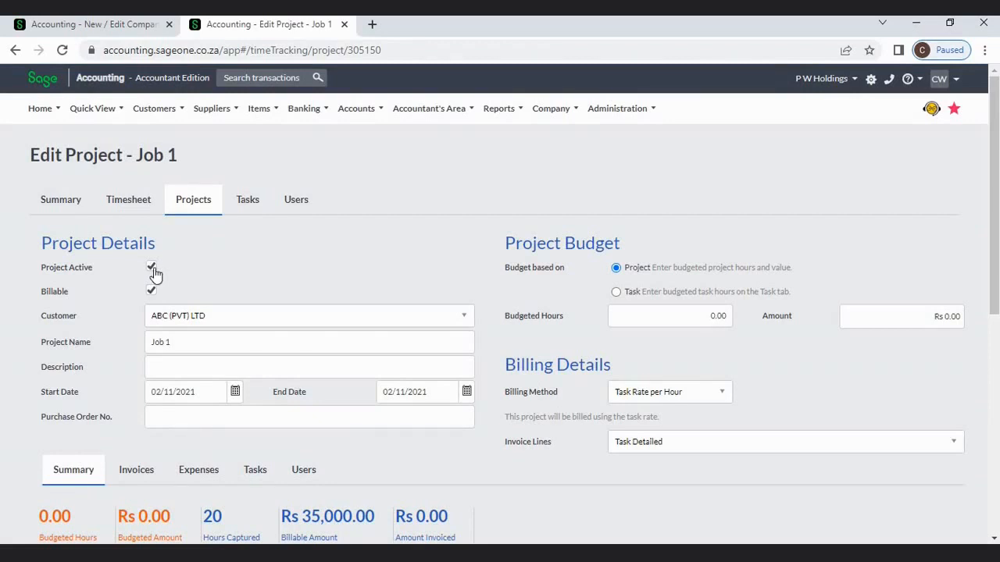
pyautogui.click(107, 28)
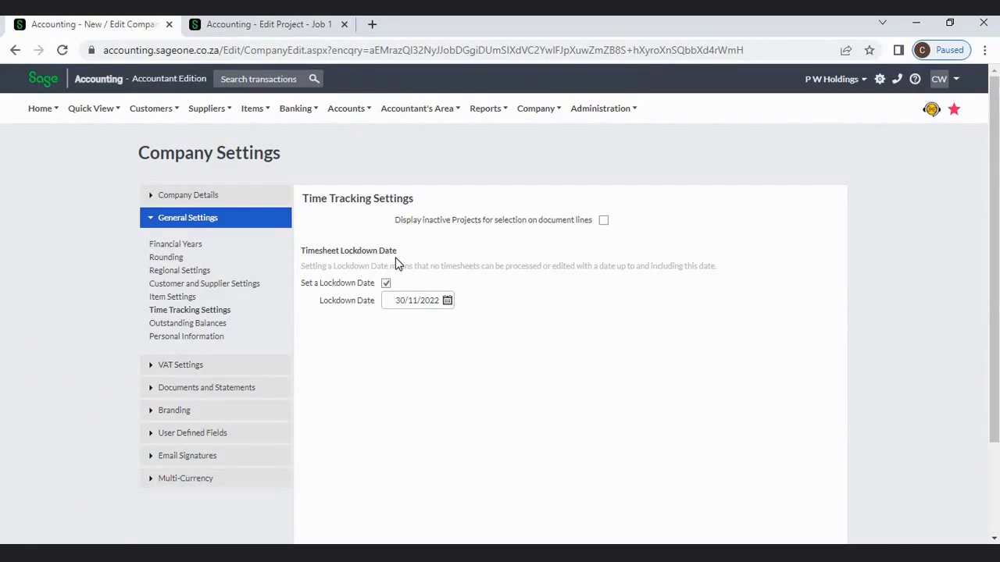
# - Leave the 30/11/2022 lockdown date unchanged and scroll down the settings
pyautogui.click(409, 300)
pyautogui.click(494, 299)
pyautogui.scroll(-2, 493, 297)
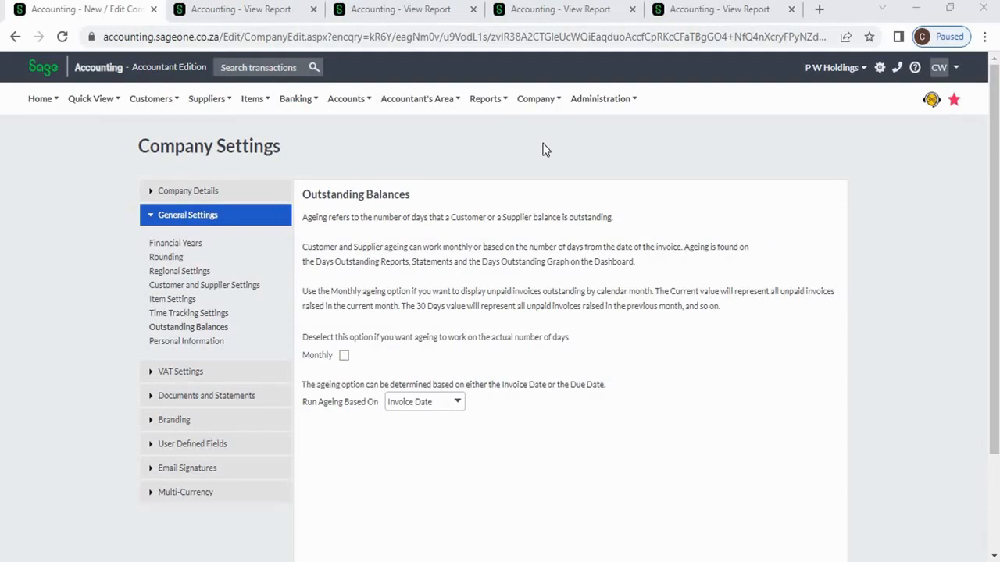
pyautogui.click(538, 100)
# - Compare the days outstanding report, tick Monthly ageing, and view the report again
pyautogui.click(257, 14)
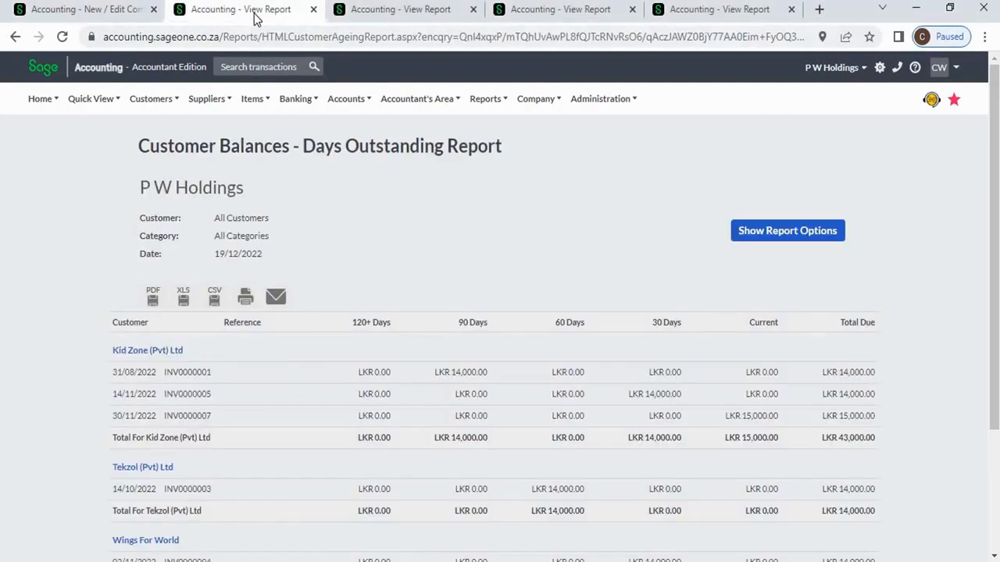
pyautogui.click(162, 103)
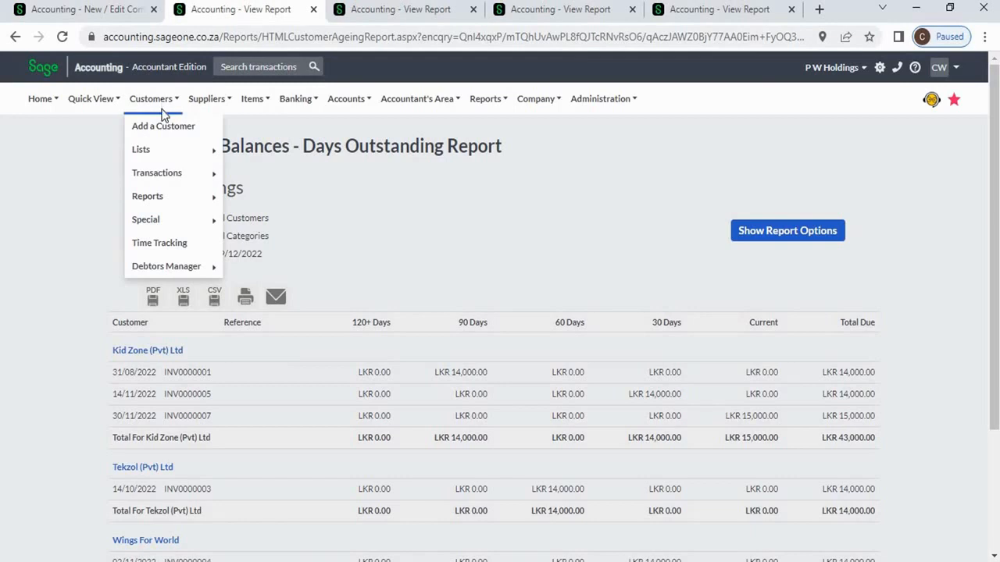
pyautogui.moveTo(170, 200)
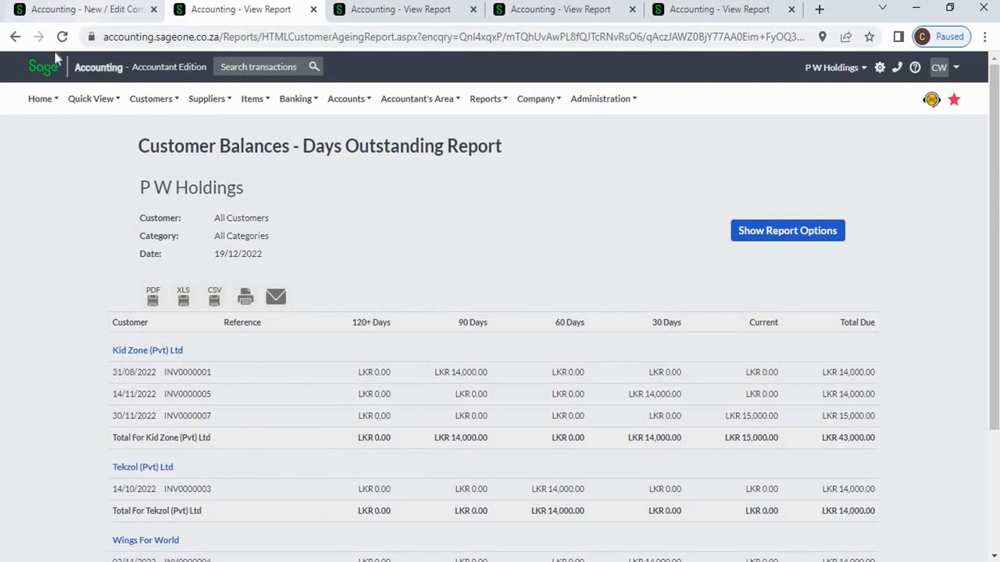
pyautogui.click(90, 9)
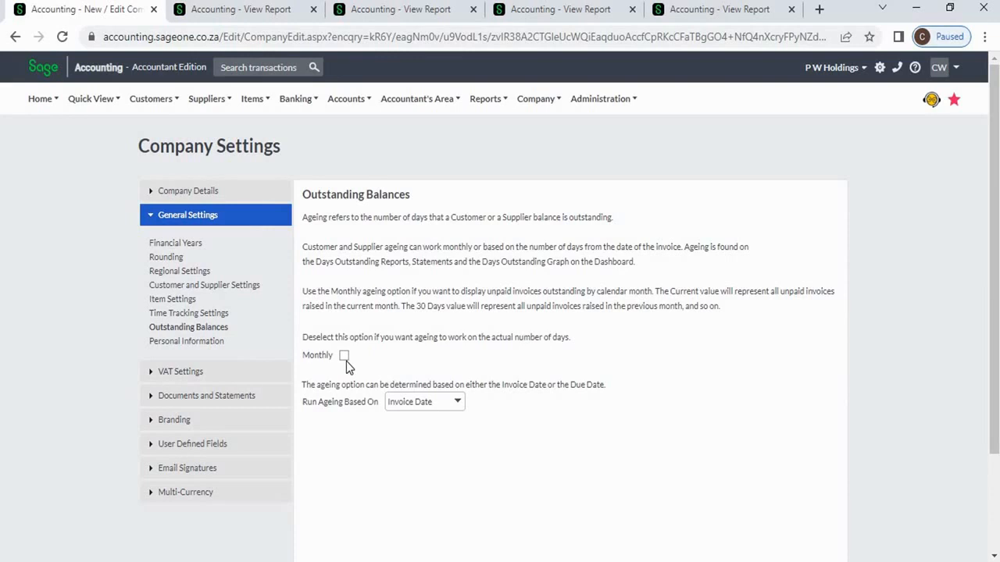
pyautogui.click(242, 15)
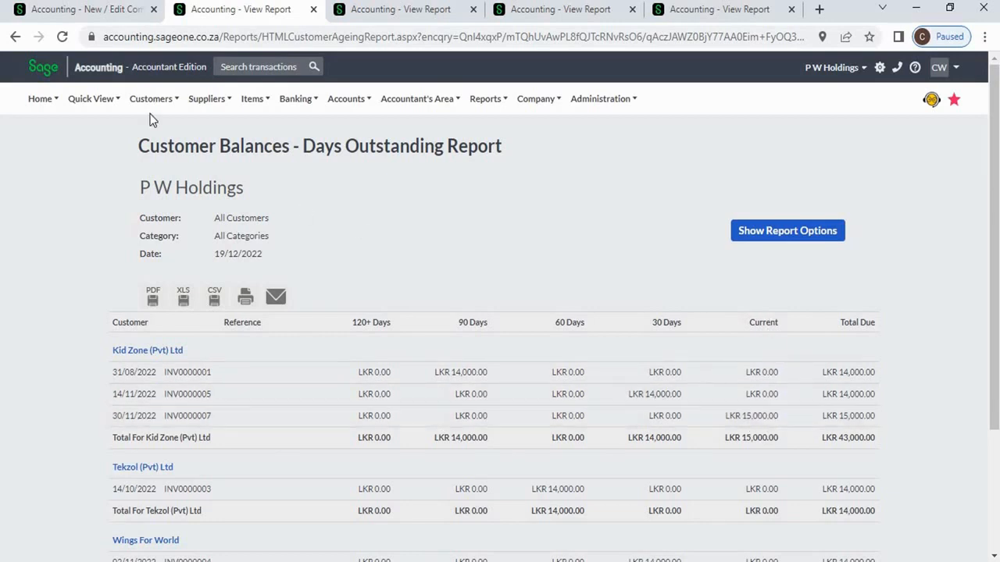
pyautogui.click(122, 14)
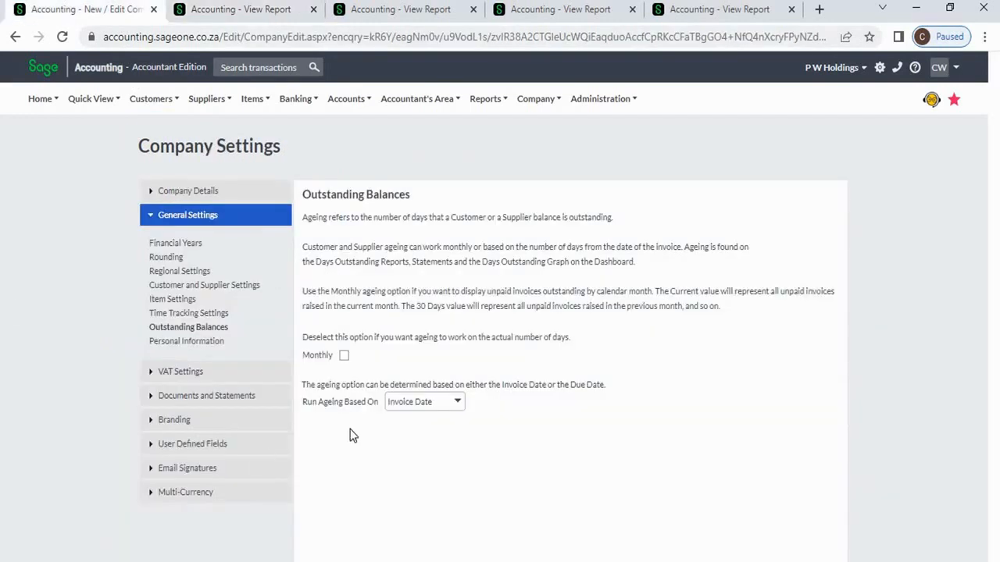
pyautogui.click(345, 356)
pyautogui.click(362, 10)
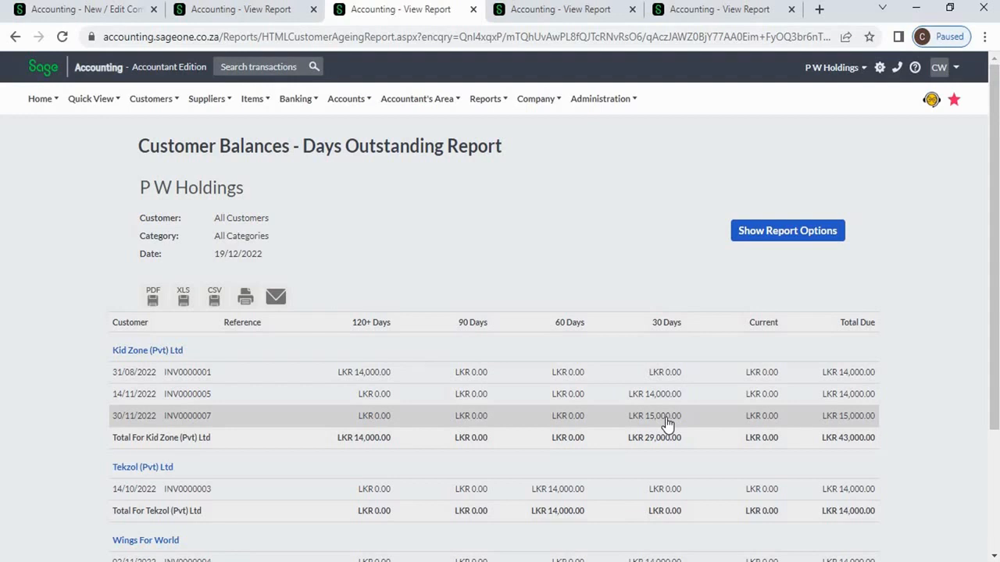
# - Keep ageing based on Invoice Date and view the fourth days outstanding report
pyautogui.click(55, 8)
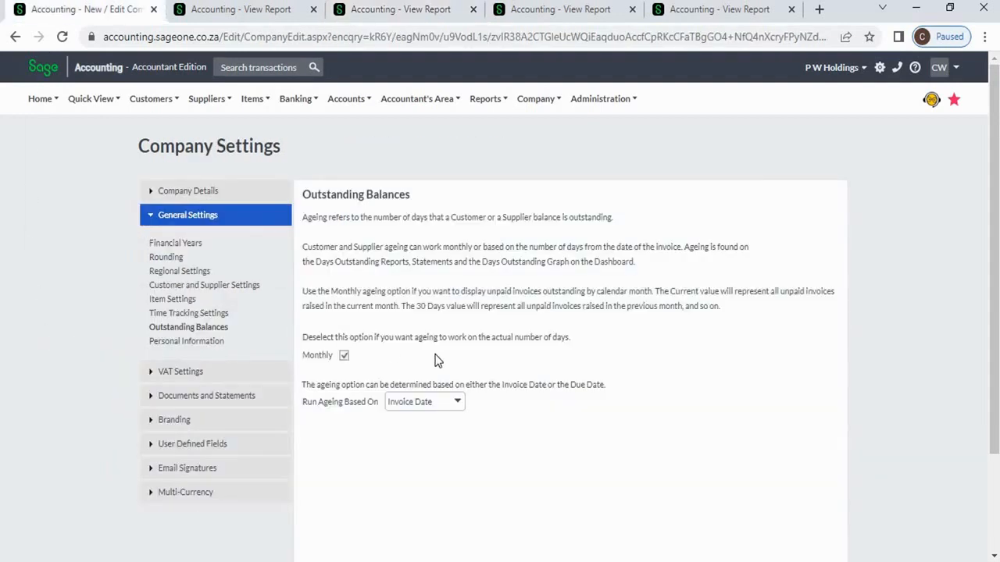
pyautogui.click(458, 403)
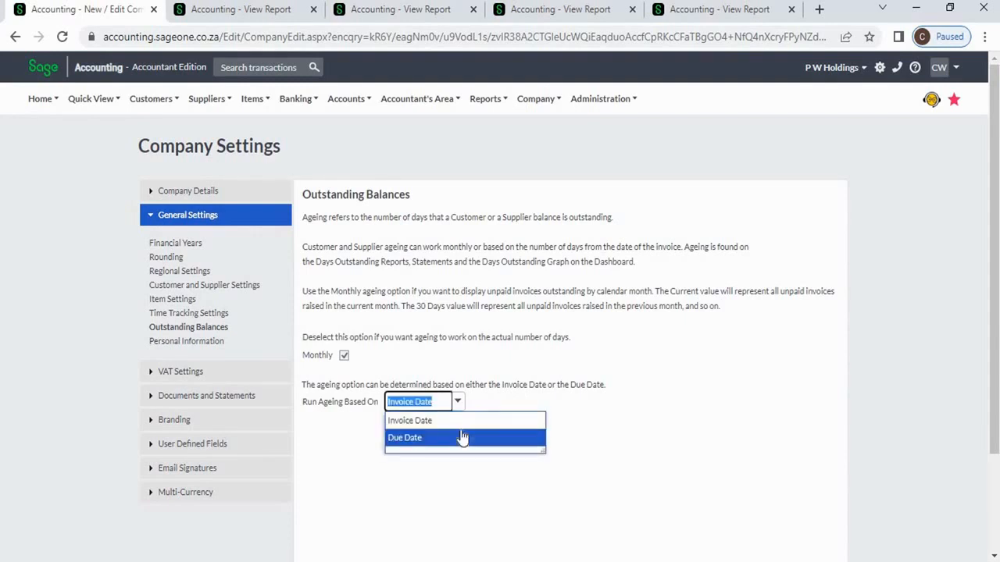
pyautogui.click(456, 408)
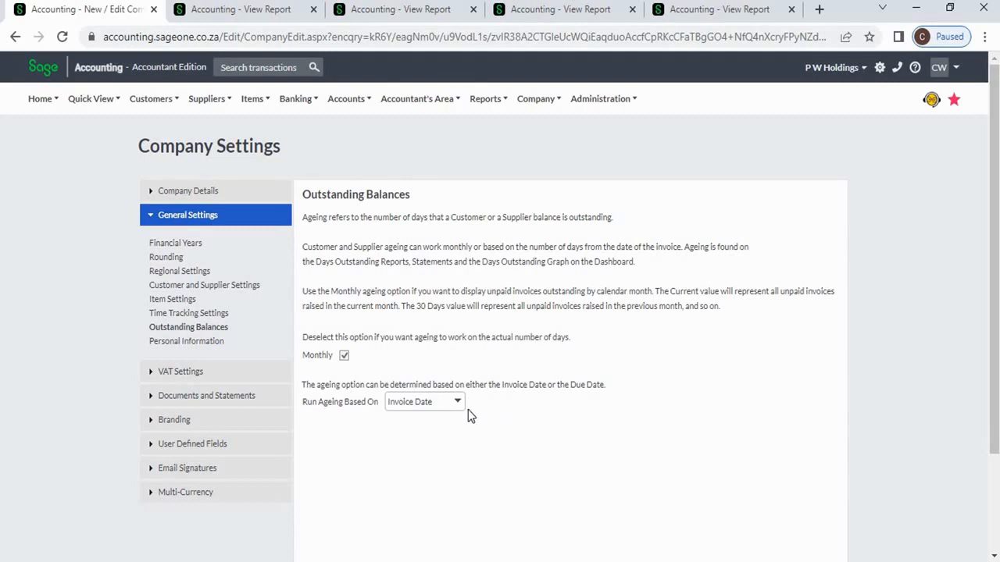
pyautogui.click(456, 404)
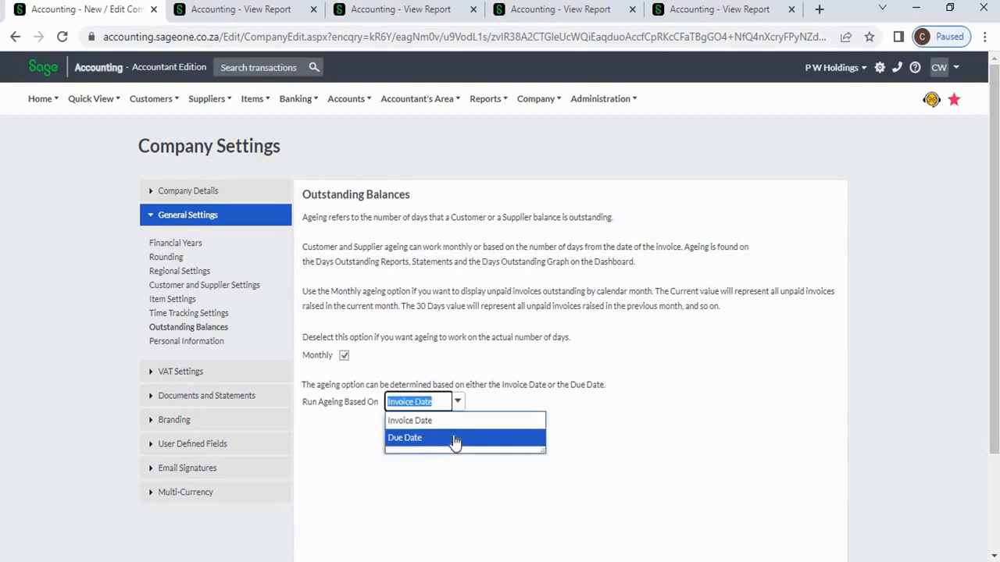
pyautogui.click(593, 427)
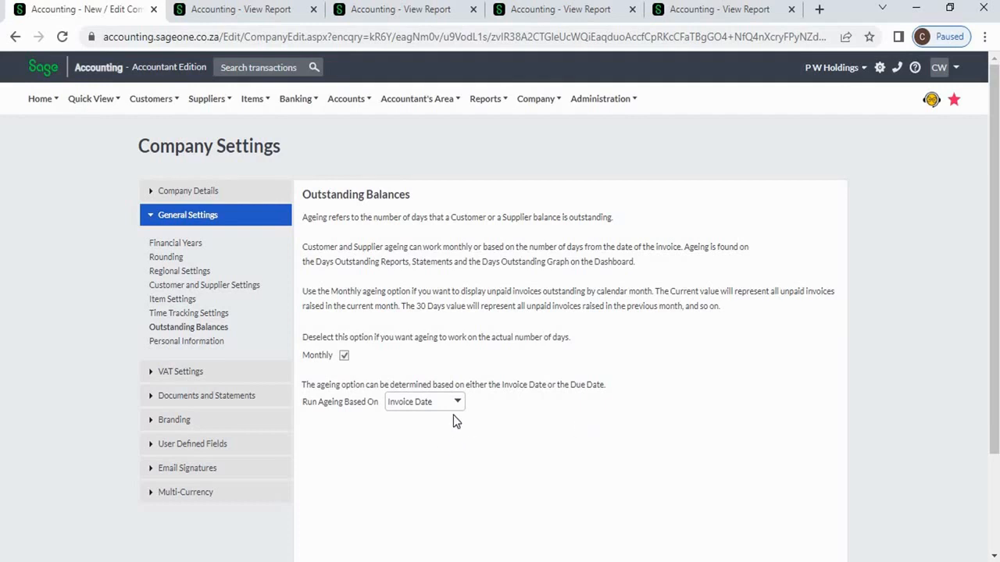
pyautogui.click(538, 17)
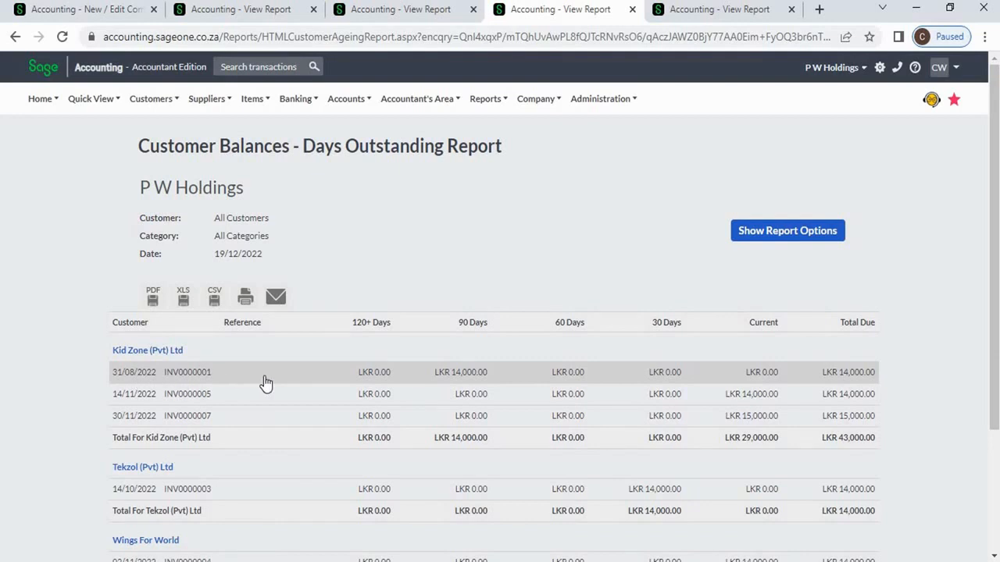
# - Open invoice INV0000001 from the days outstanding report to check its due date
pyautogui.click(117, 13)
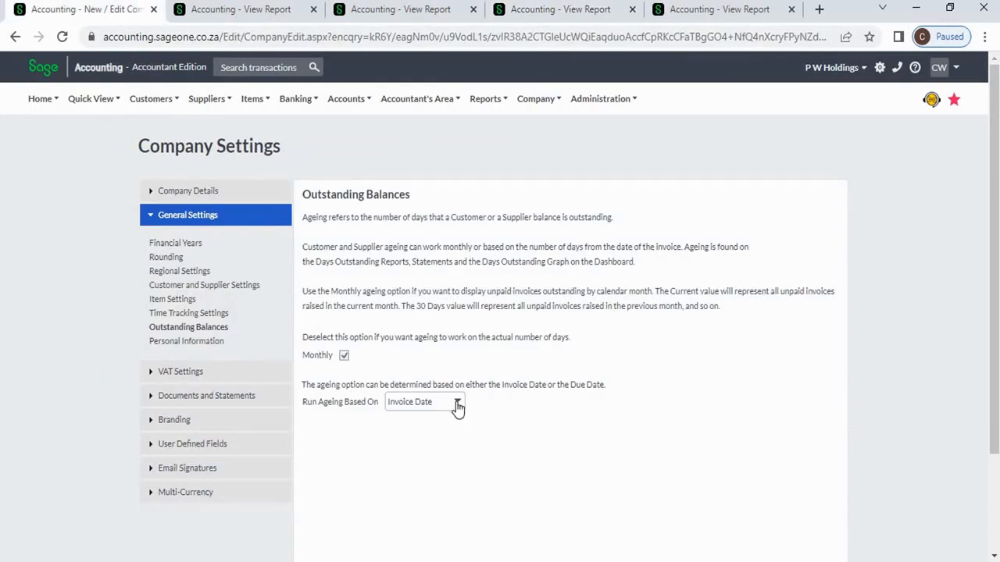
pyautogui.click(525, 12)
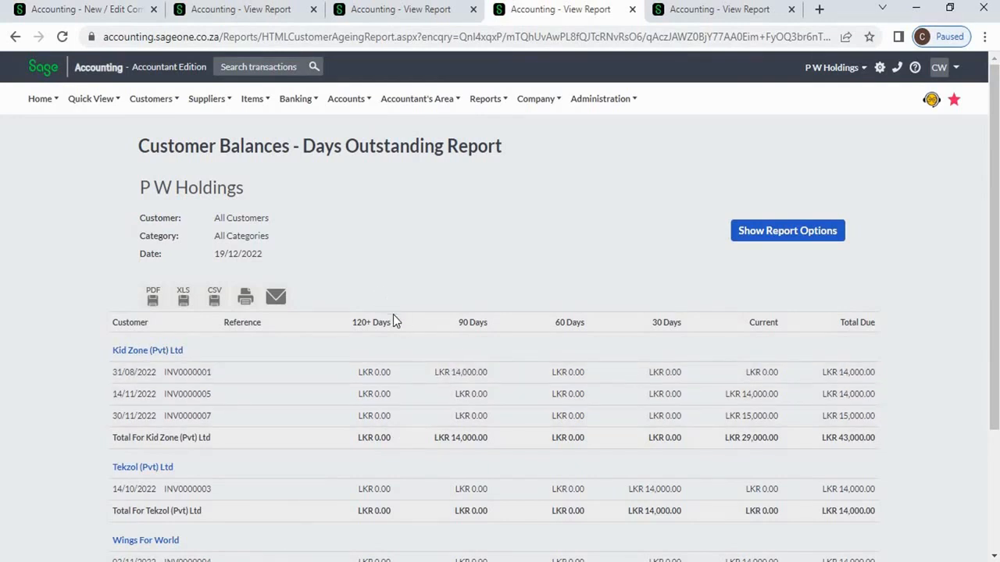
pyautogui.click(443, 376)
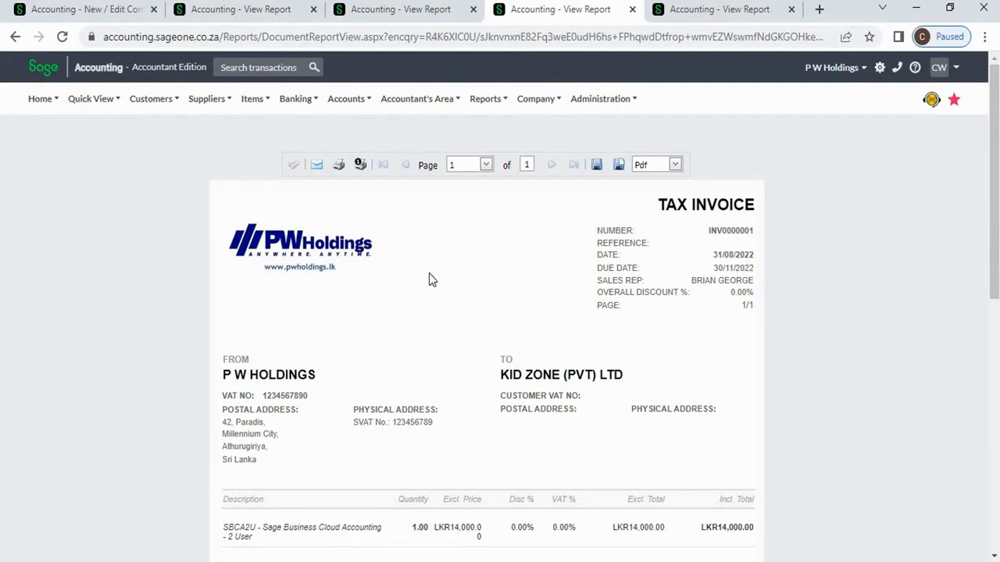
# - Set Run Ageing Based On to Due Date in the Outstanding Balances settings
pyautogui.click(68, 16)
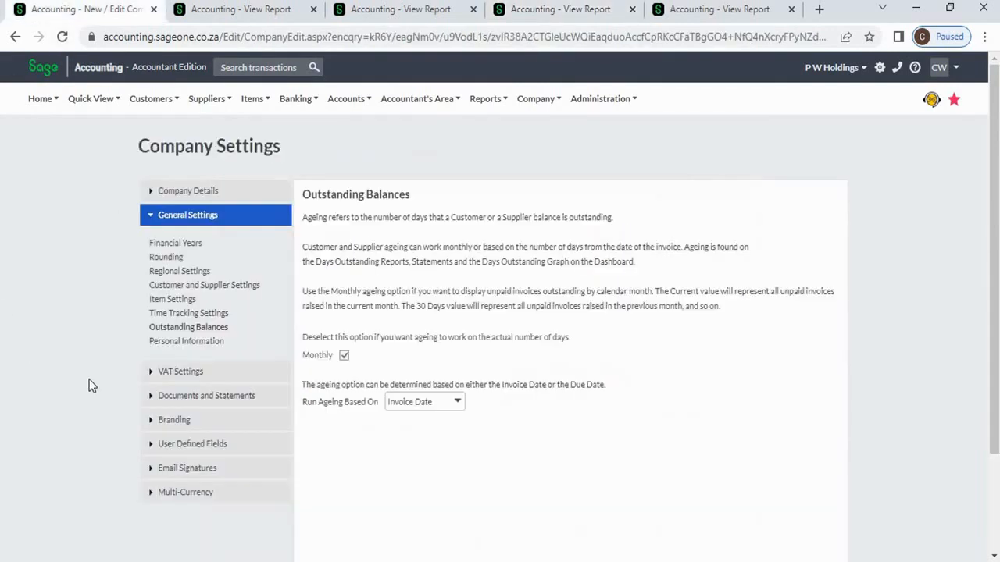
pyautogui.click(461, 407)
pyautogui.click(455, 437)
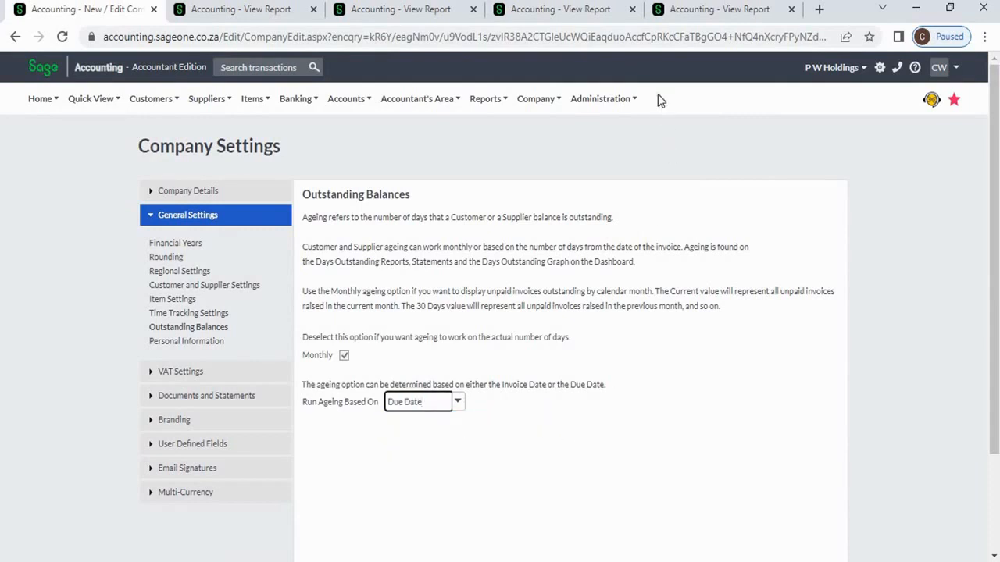
# - Review the Due Date-aged Days Outstanding report, showing Kid Zone's LKR 43,000.00 entirely Current
pyautogui.click(665, 12)
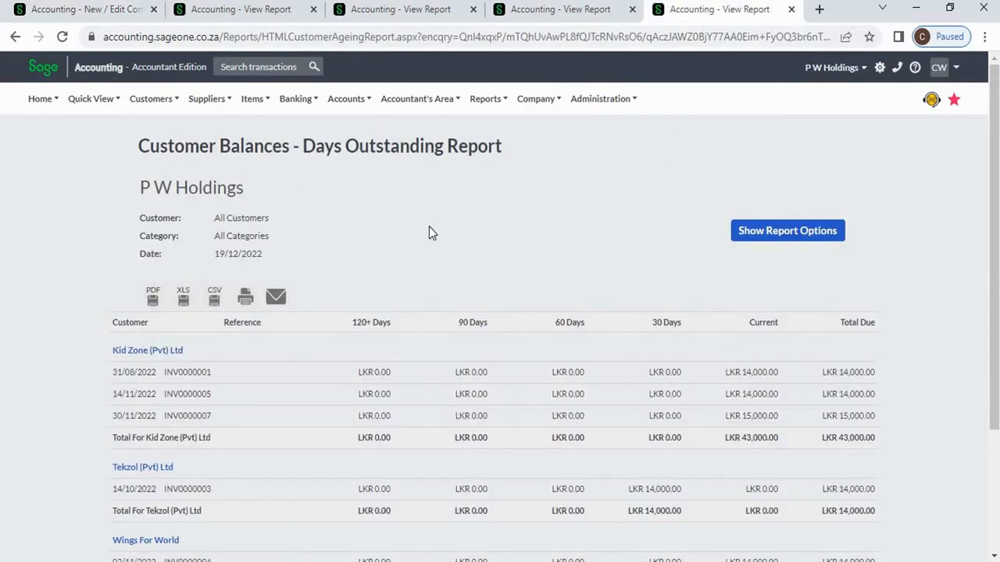
pyautogui.scroll(-1, 599, 253)
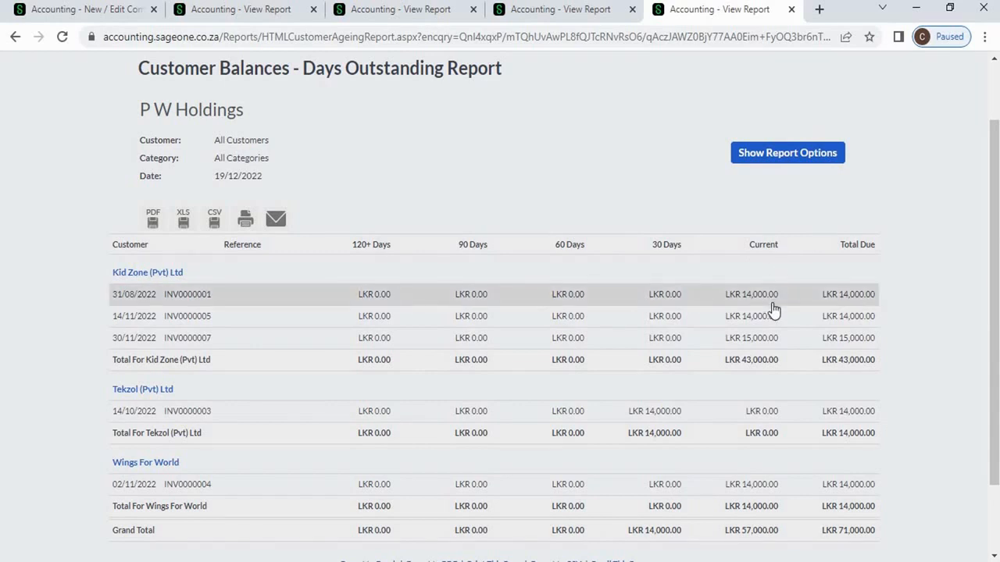
pyautogui.scroll(1, 547, 227)
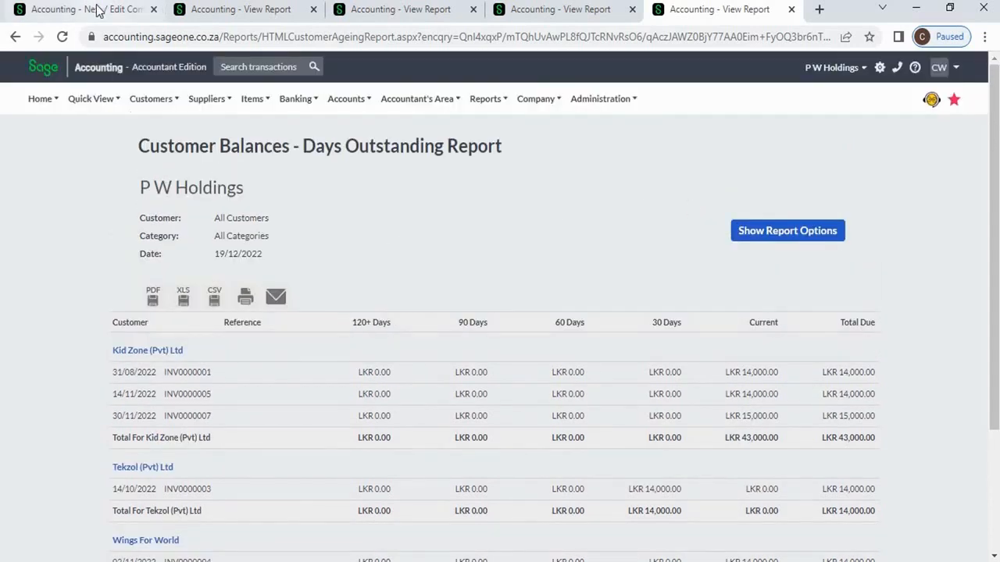
# - Return to Outstanding Balances and confirm the Due Date ageing basis
pyautogui.click(125, 9)
pyautogui.click(700, 395)
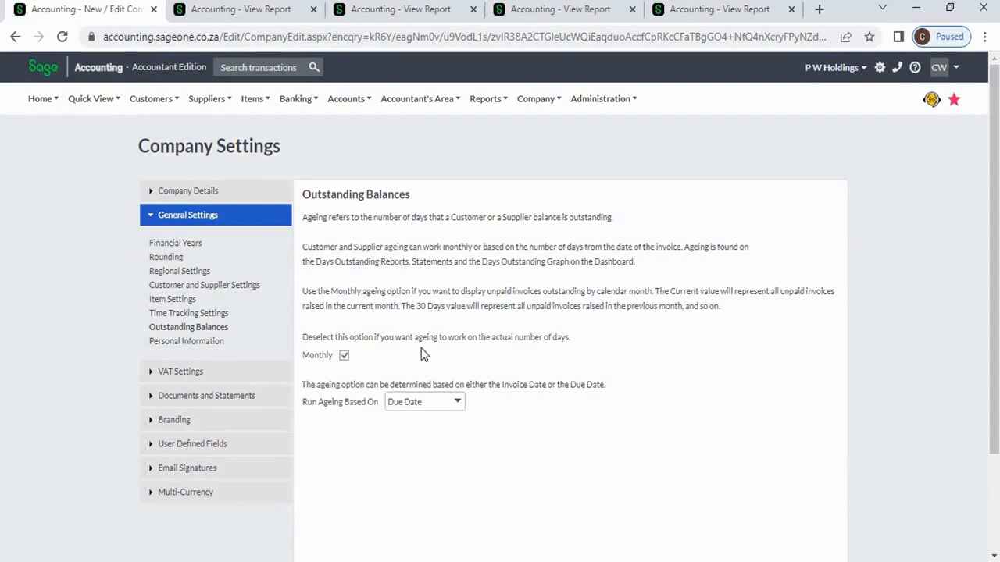
pyautogui.scroll(-1, 422, 356)
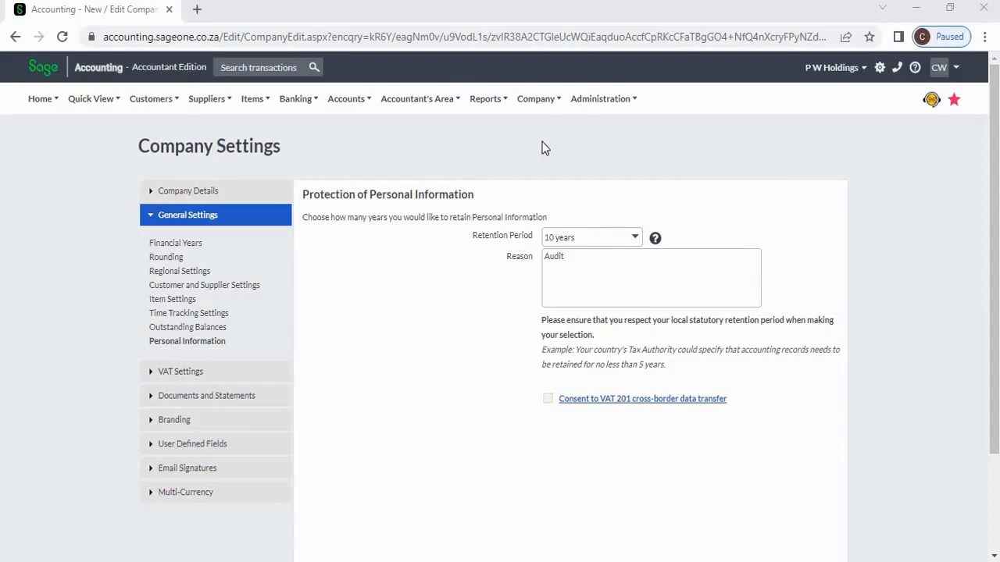
# - Set Personal Information retention to 10 years with reason Audit and save
pyautogui.click(536, 101)
pyautogui.click(634, 242)
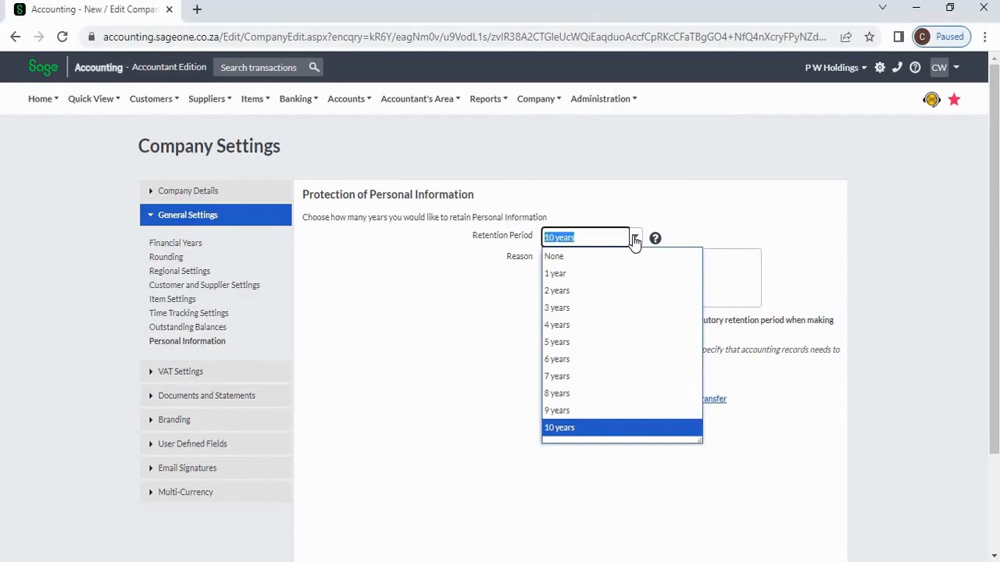
pyautogui.click(633, 200)
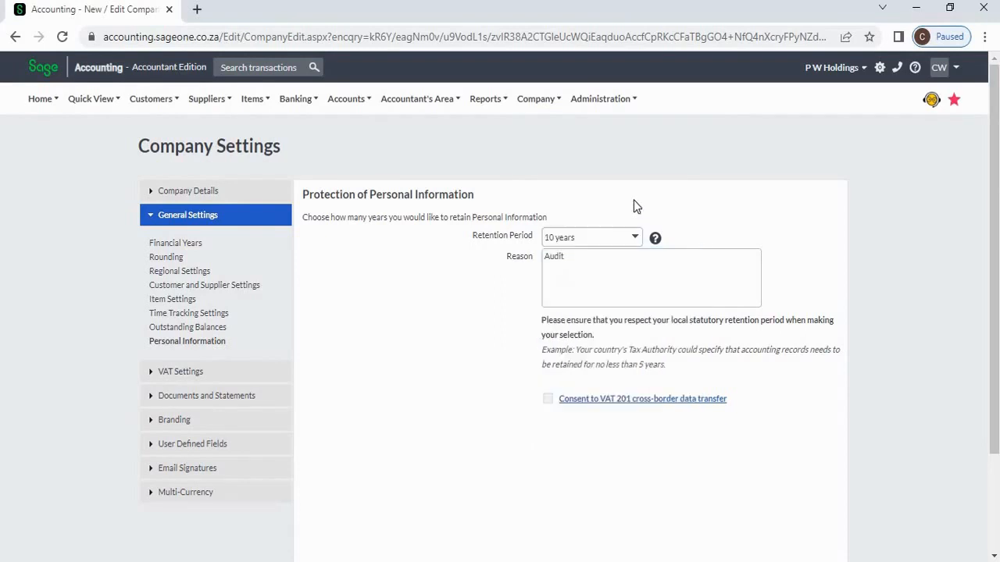
pyautogui.doubleClick(575, 264)
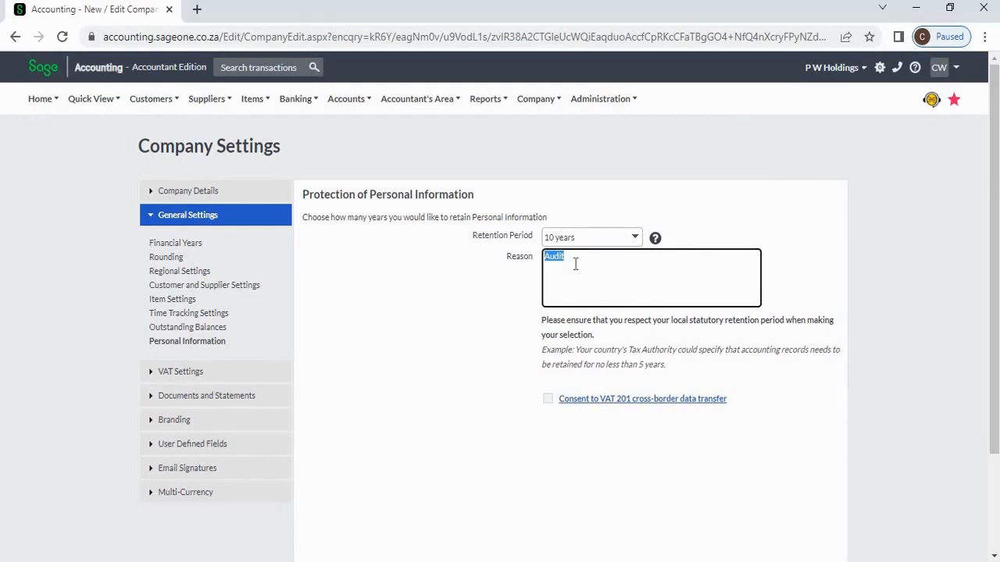
pyautogui.click(769, 225)
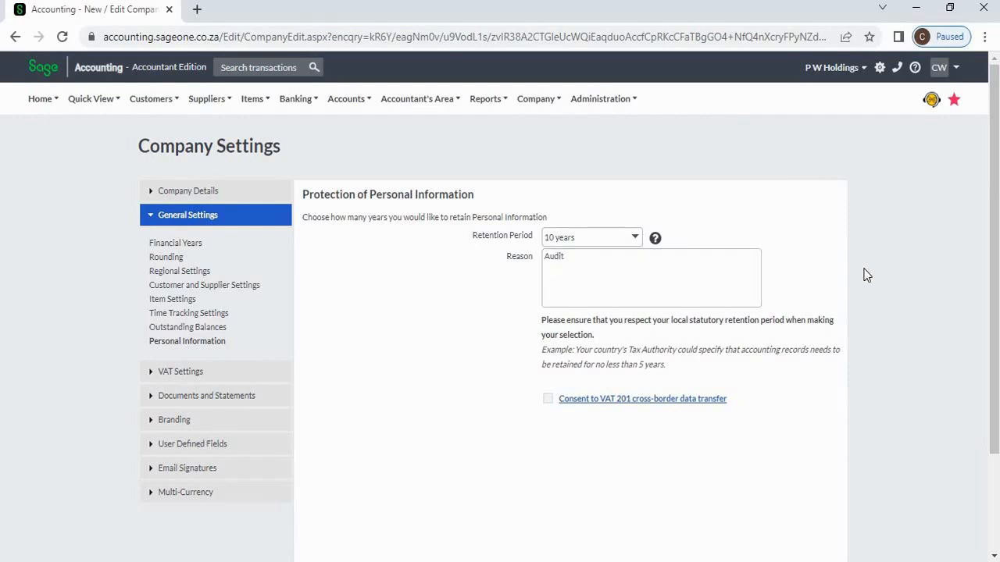
pyautogui.scroll(-1, 866, 275)
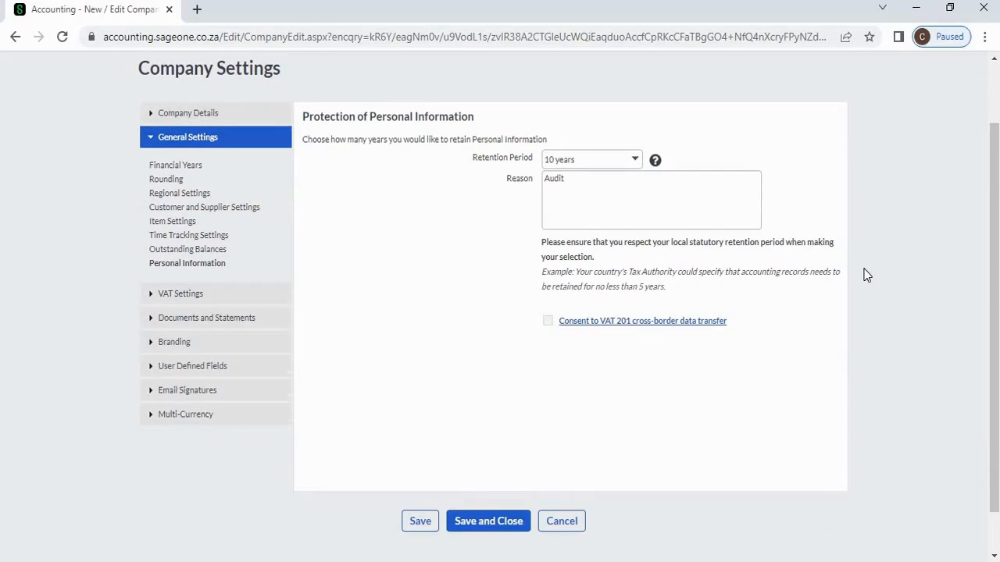
pyautogui.click(420, 522)
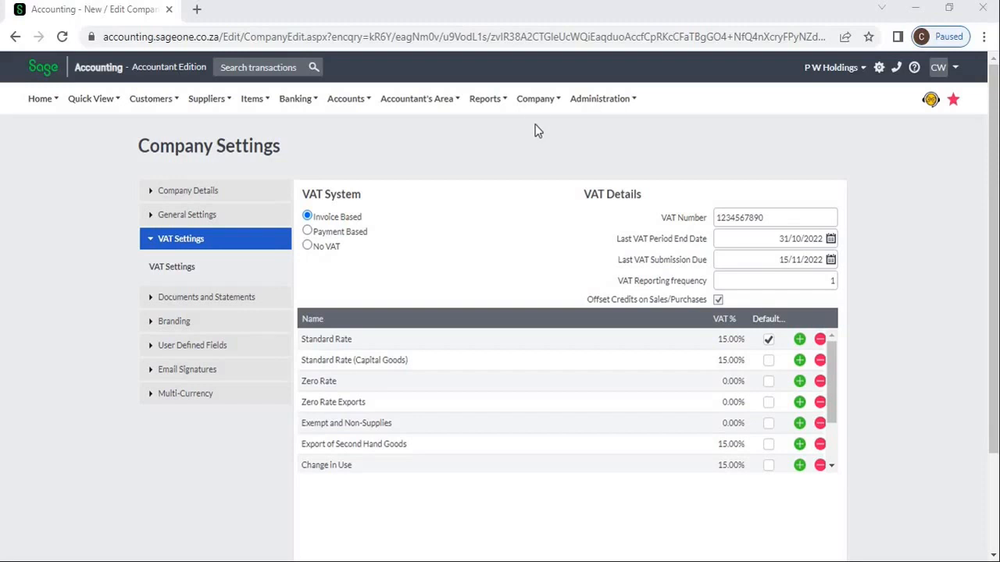
pyautogui.click(538, 101)
pyautogui.moveTo(797, 238)
pyautogui.moveTo(797, 260)
pyautogui.click(816, 283)
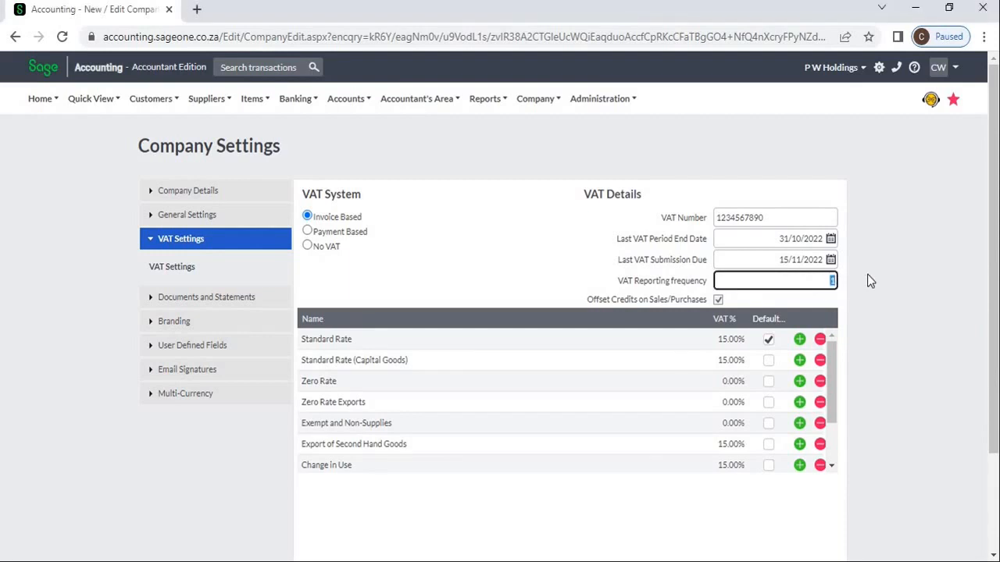
pyautogui.click(867, 275)
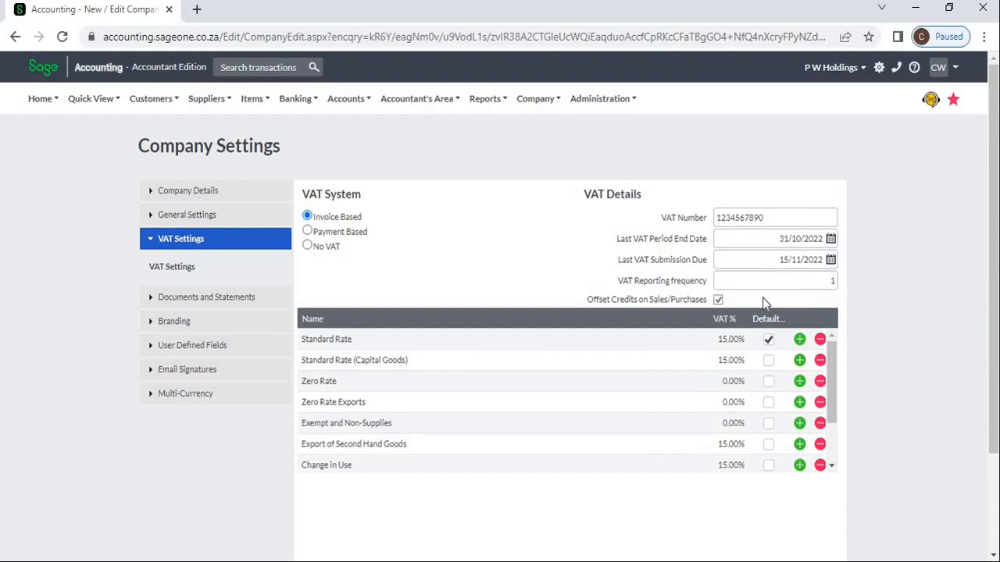
pyautogui.click(718, 300)
# - Add a VAT rate named 'VAT 10%' at 10.00% below Standard Rate
pyautogui.click(799, 341)
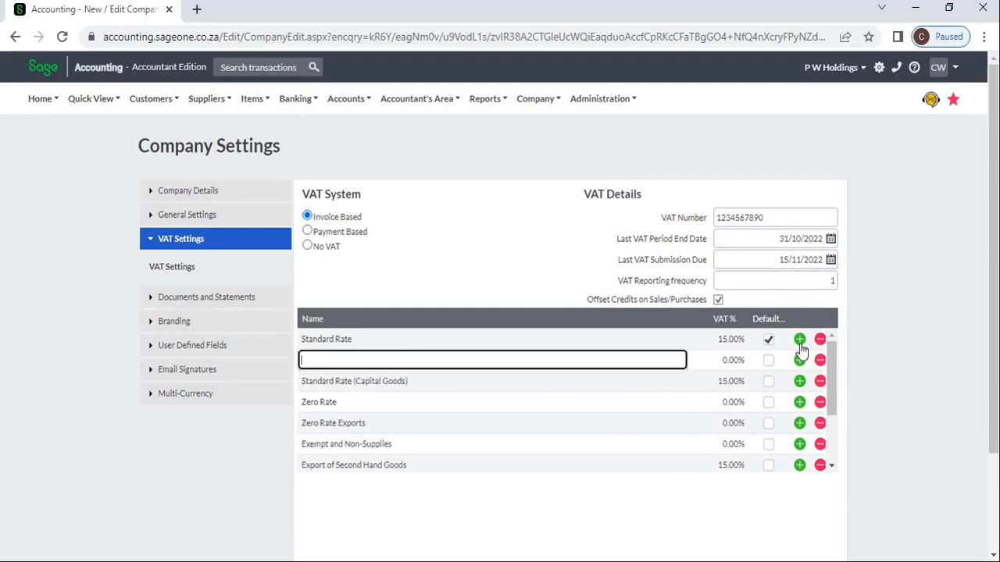
pyautogui.click(569, 358)
pyautogui.write('VAT 10%')
pyautogui.click(732, 364)
pyautogui.click(732, 364)
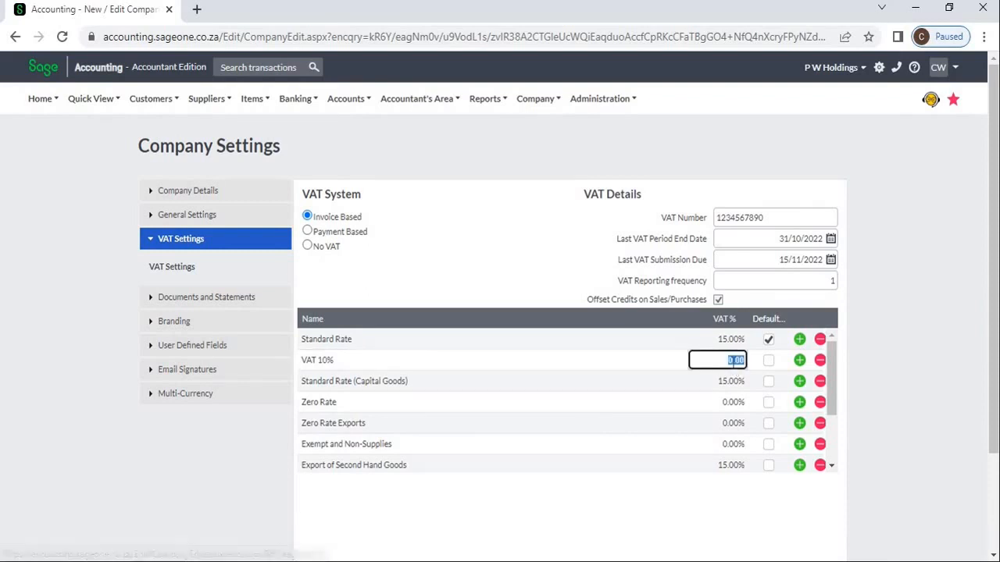
pyautogui.write('10')
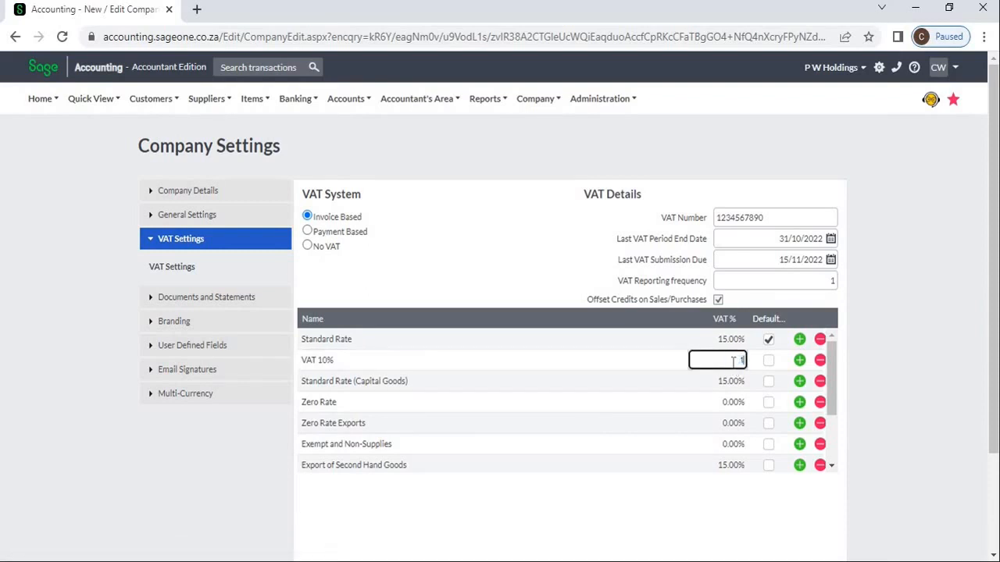
pyautogui.press('Tab')
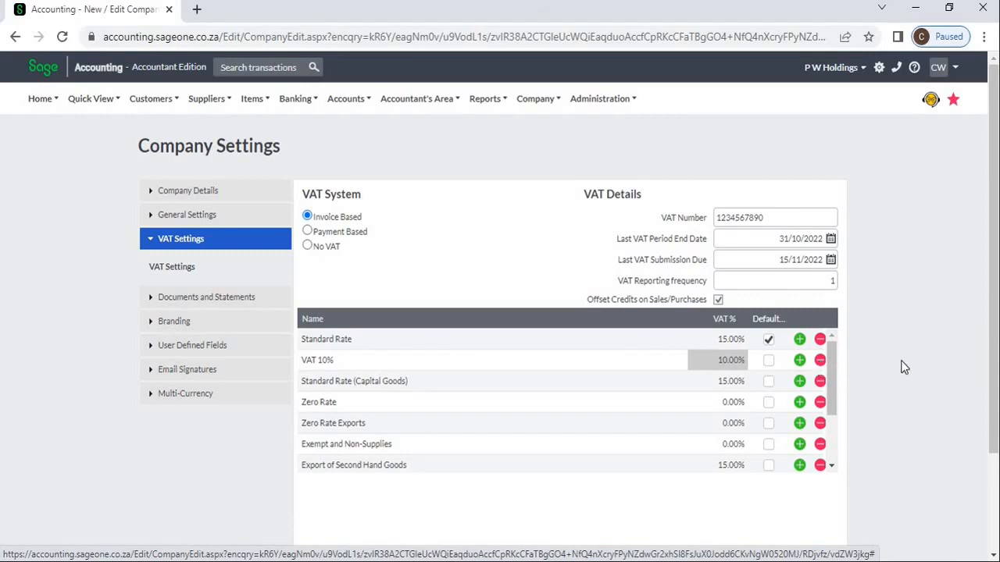
pyautogui.scroll(-1, 886, 402)
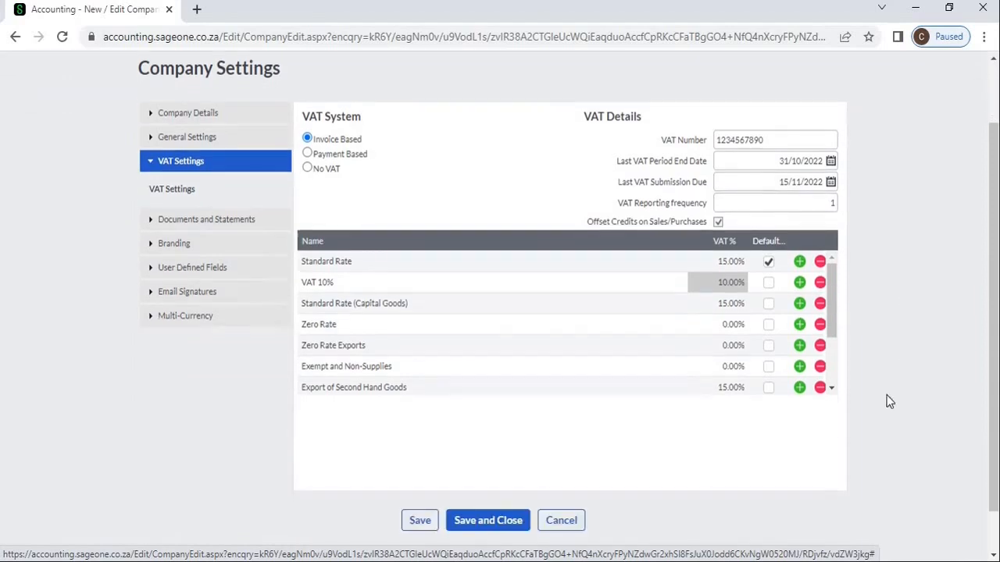
# - Save the new VAT 10% rate in the VAT settings
pyautogui.click(408, 522)
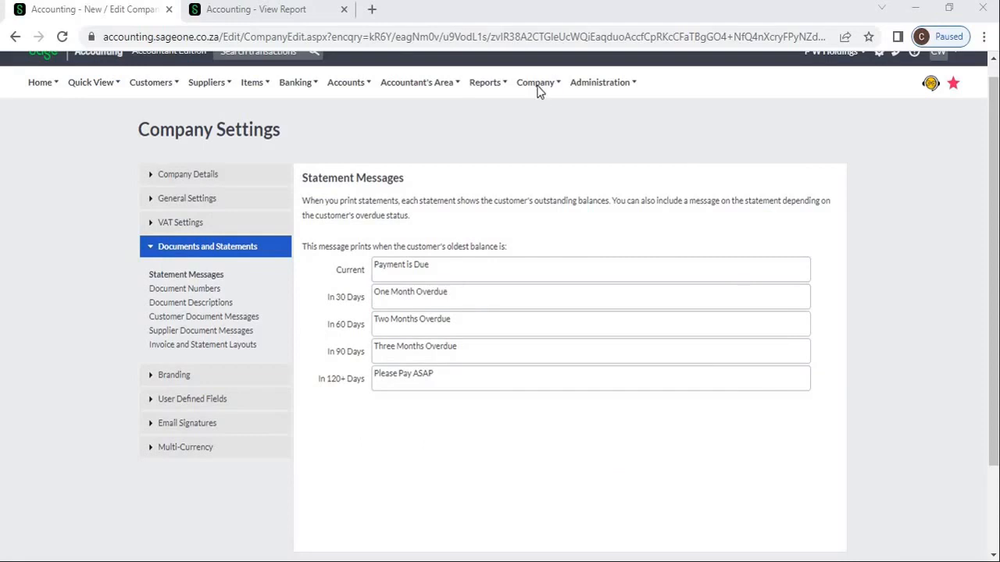
pyautogui.click(538, 84)
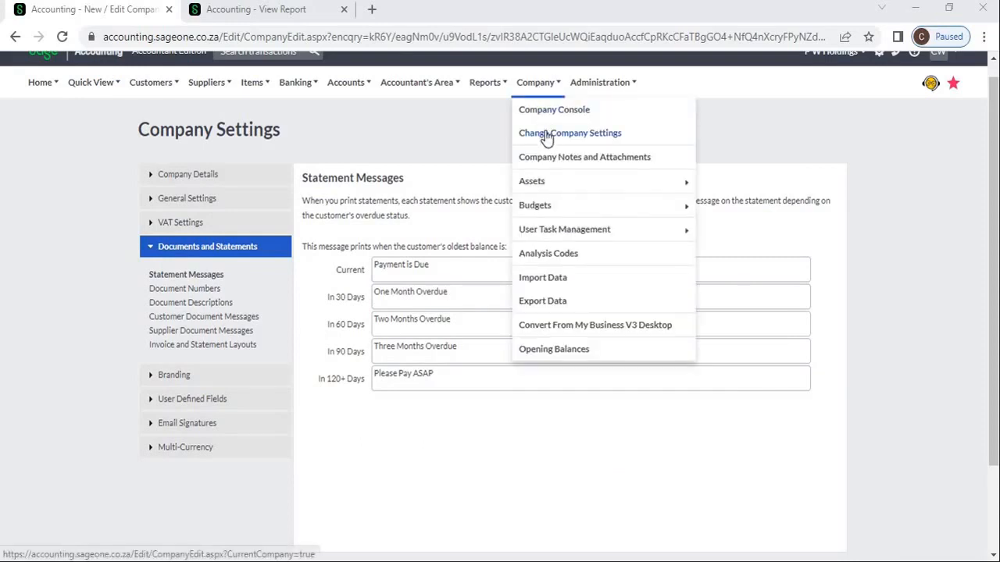
pyautogui.click(301, 139)
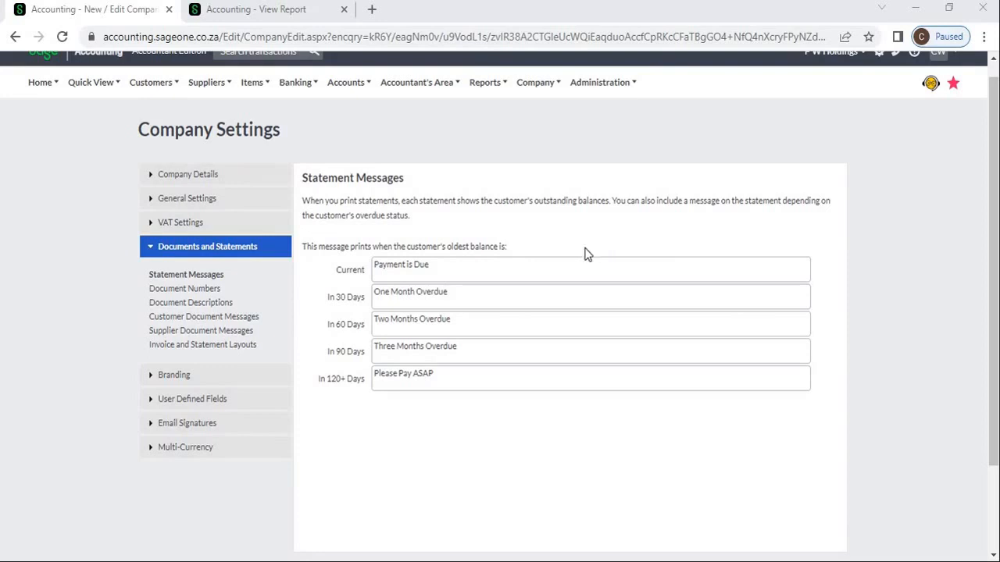
# - Review each statement message from Current (Payment is Due) to In 120+ Days (Please Pay ASAP)
pyautogui.tripleClick(562, 269)
pyautogui.tripleClick(532, 303)
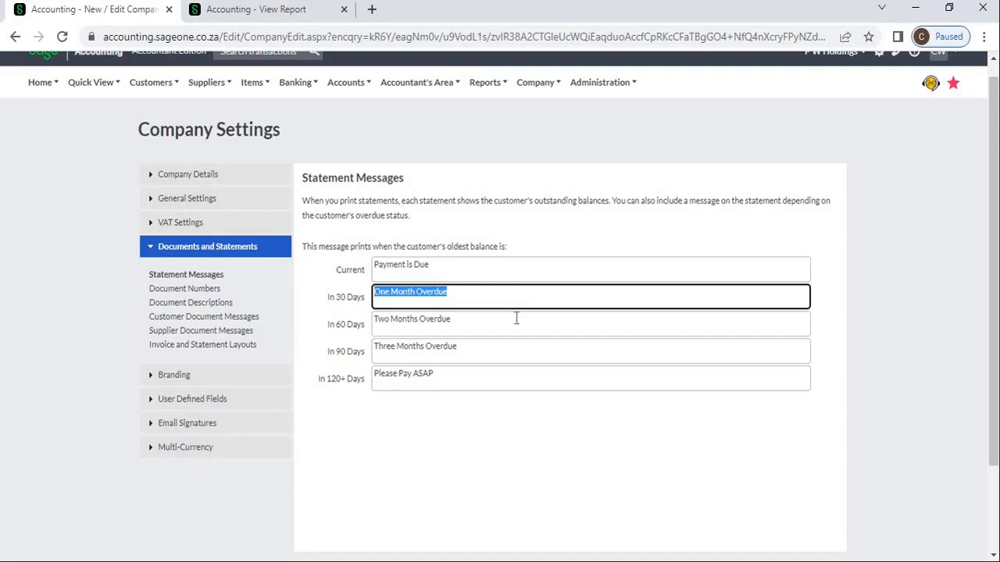
pyautogui.tripleClick(517, 318)
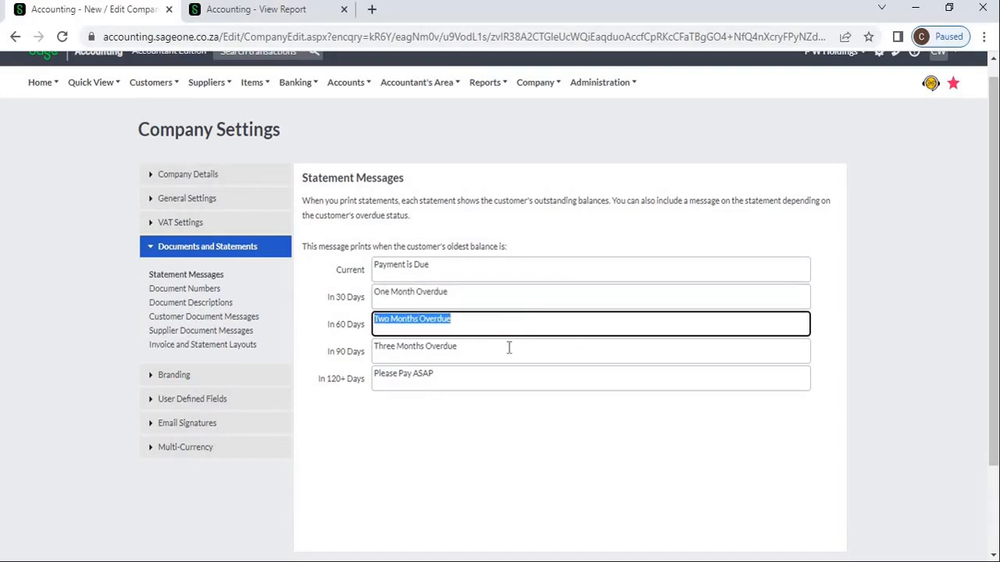
pyautogui.tripleClick(508, 348)
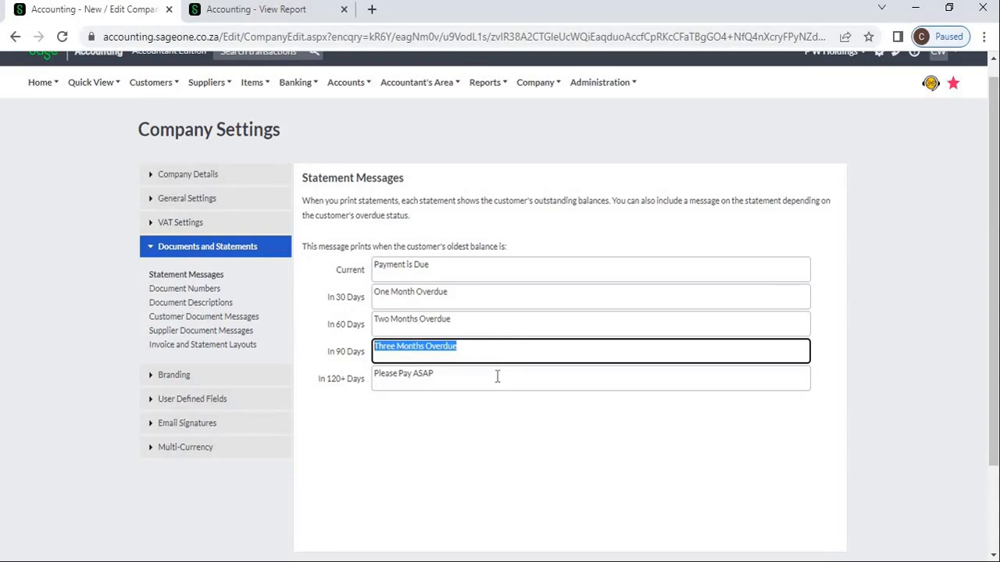
pyautogui.tripleClick(496, 377)
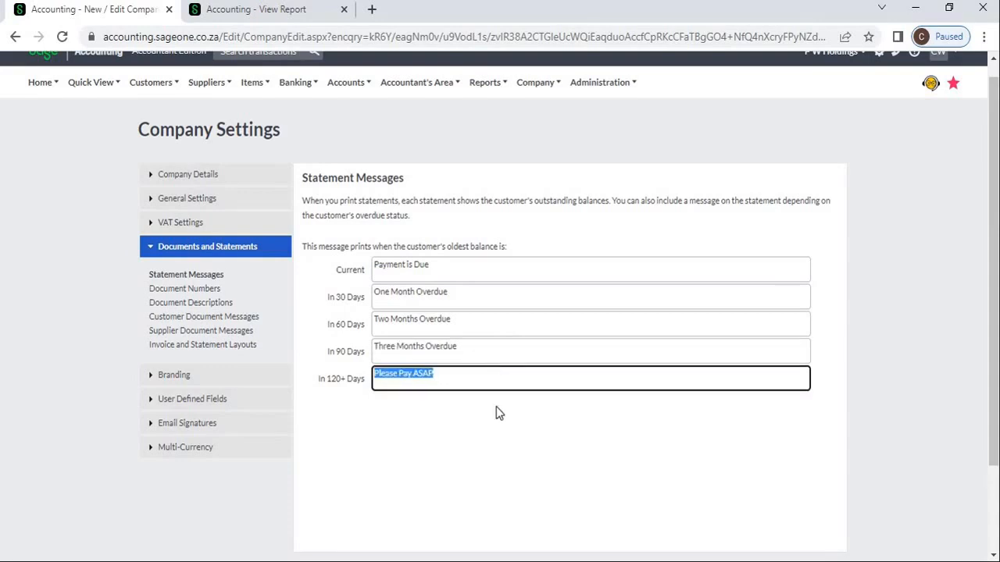
pyautogui.click(499, 413)
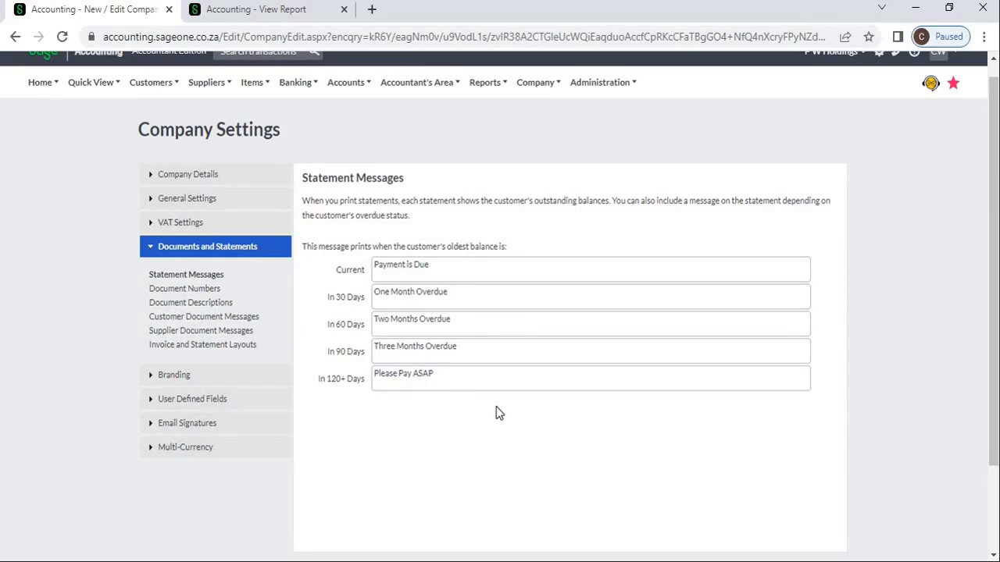
pyautogui.click(265, 9)
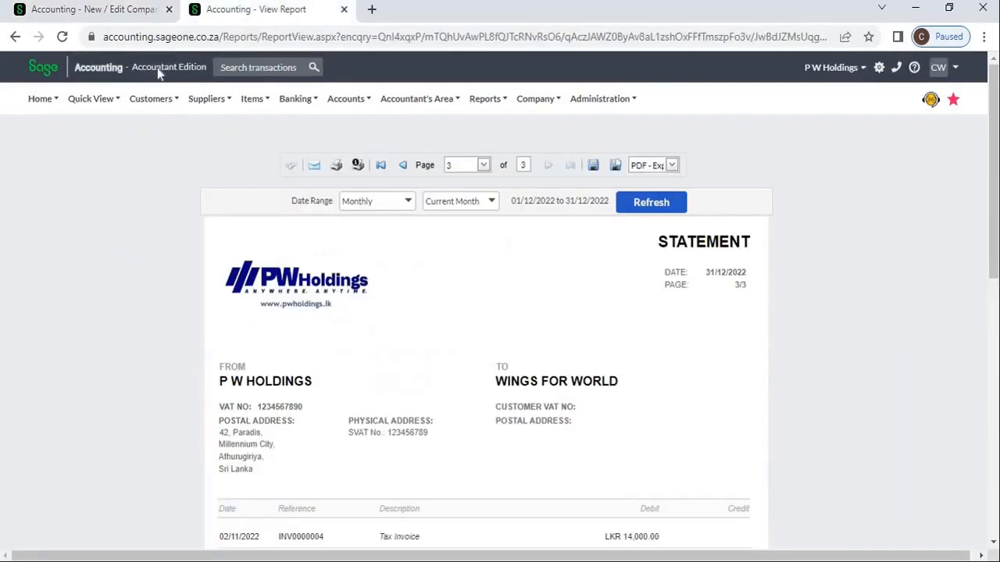
pyautogui.moveTo(152, 103)
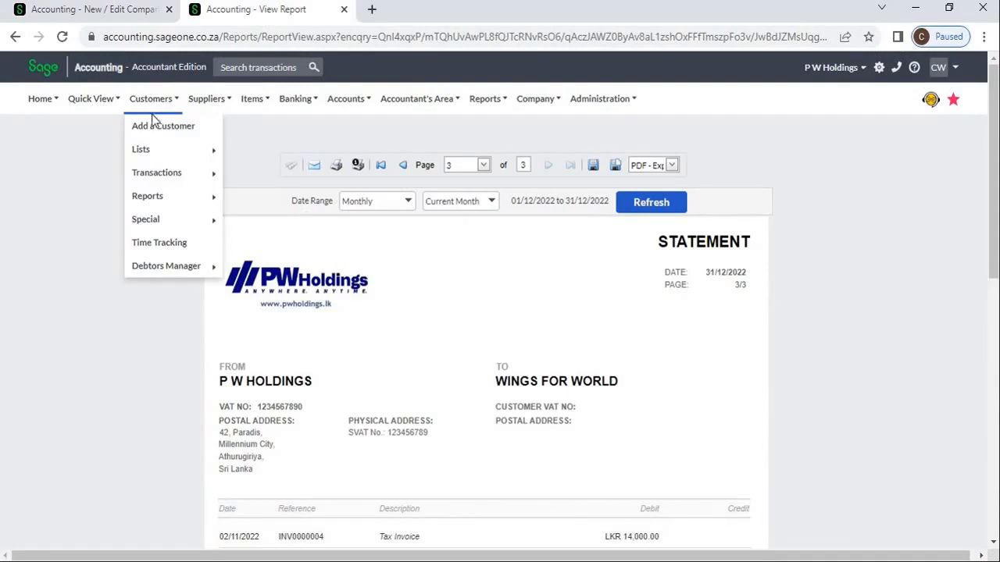
pyautogui.moveTo(153, 201)
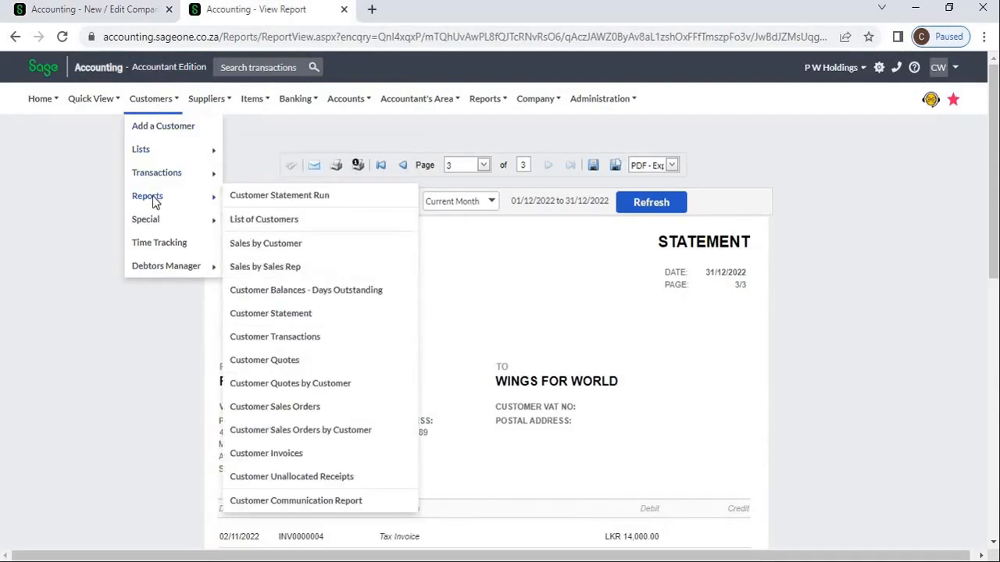
pyautogui.click(296, 320)
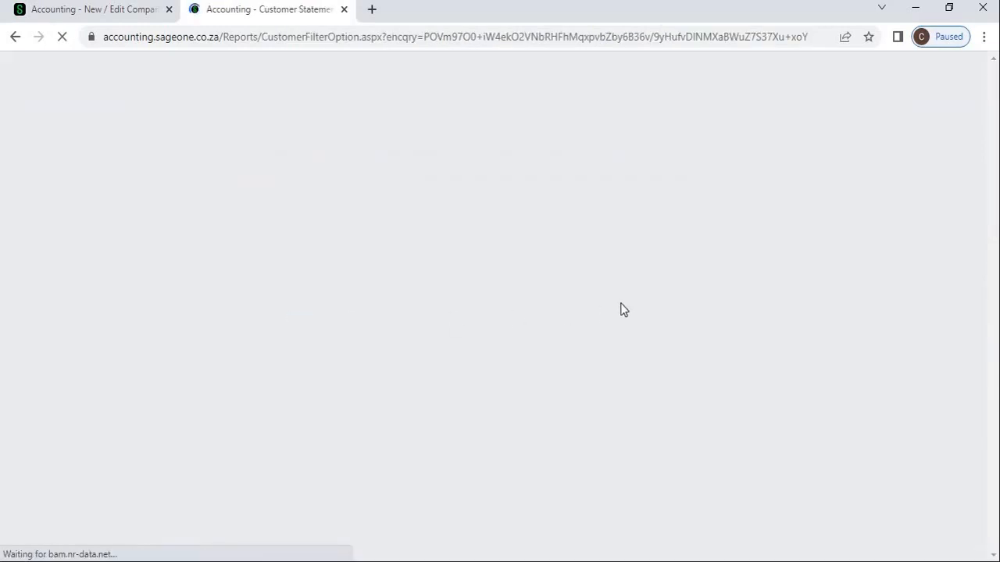
pyautogui.scroll(-1, 511, 211)
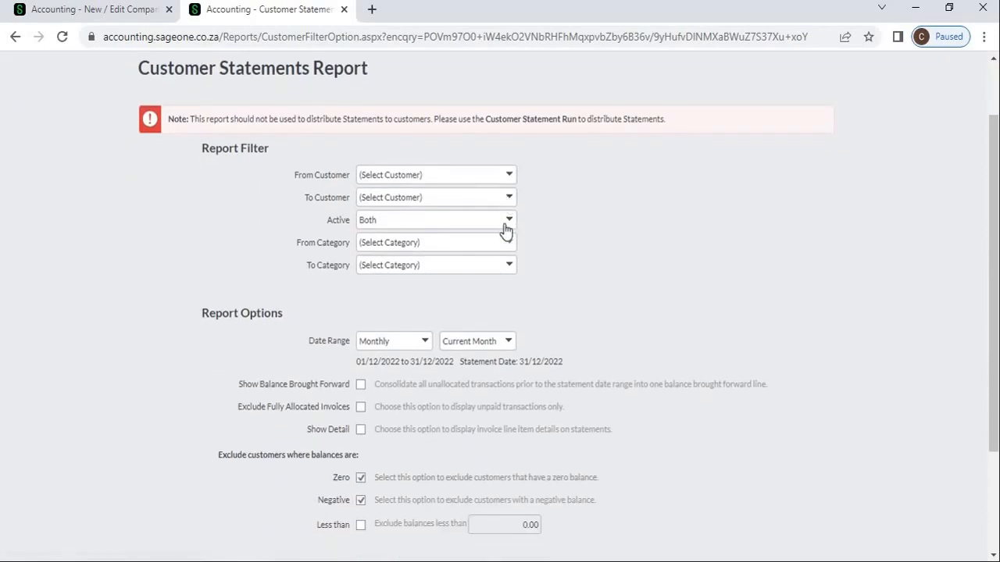
pyautogui.scroll(-2, 575, 310)
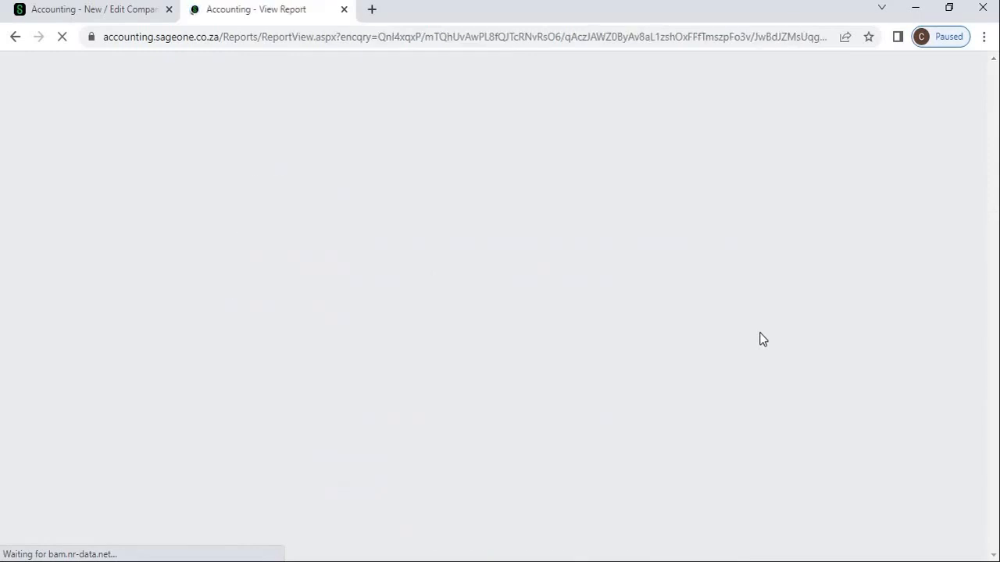
pyautogui.scroll(-2, 763, 339)
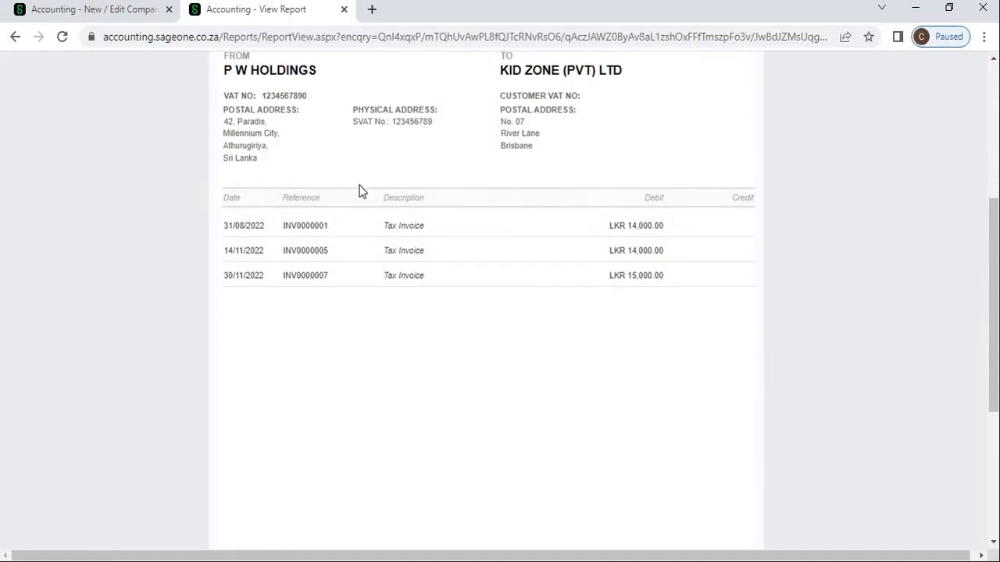
pyautogui.scroll(2, 359, 192)
pyautogui.scroll(-6, 360, 190)
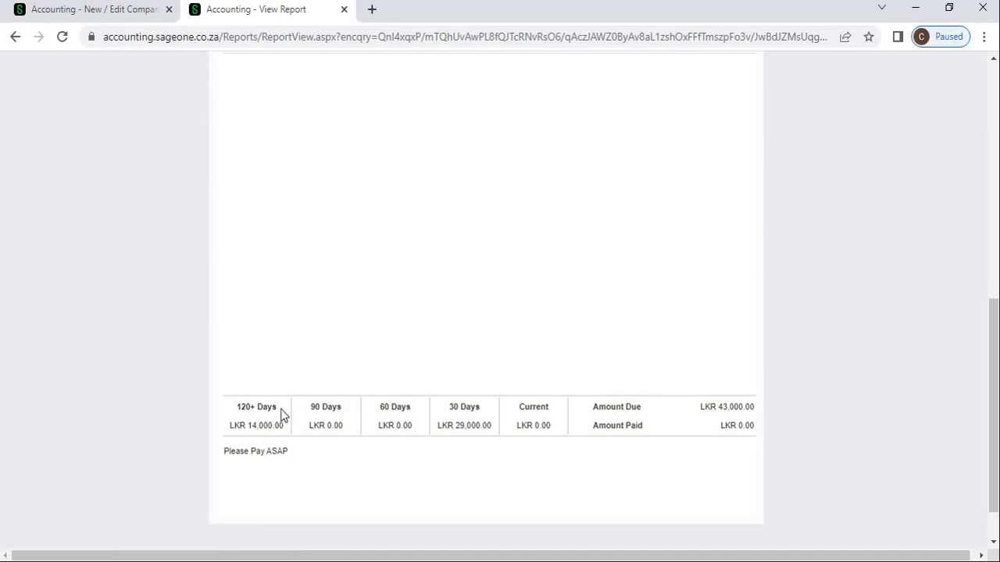
pyautogui.click(125, 9)
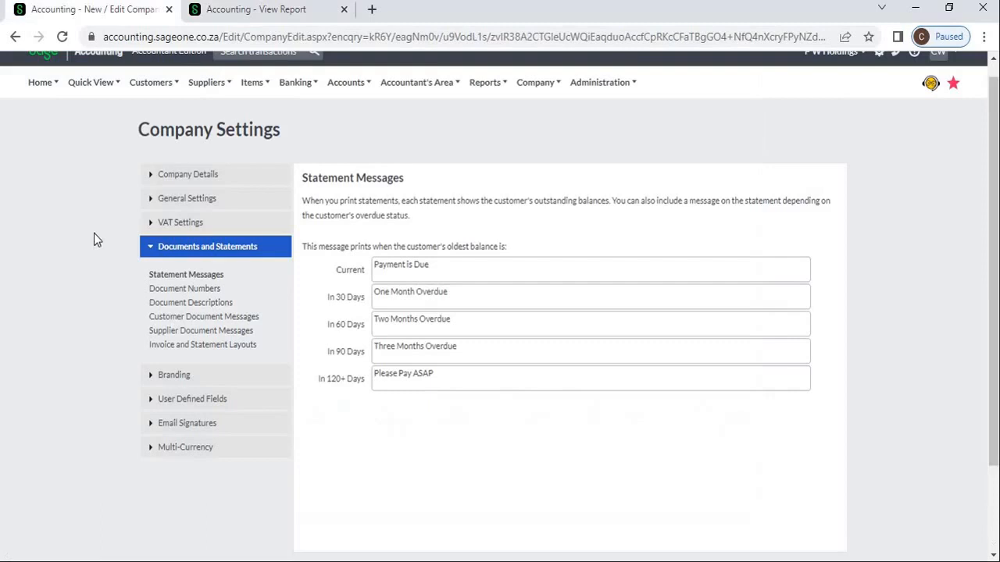
pyautogui.tripleClick(478, 380)
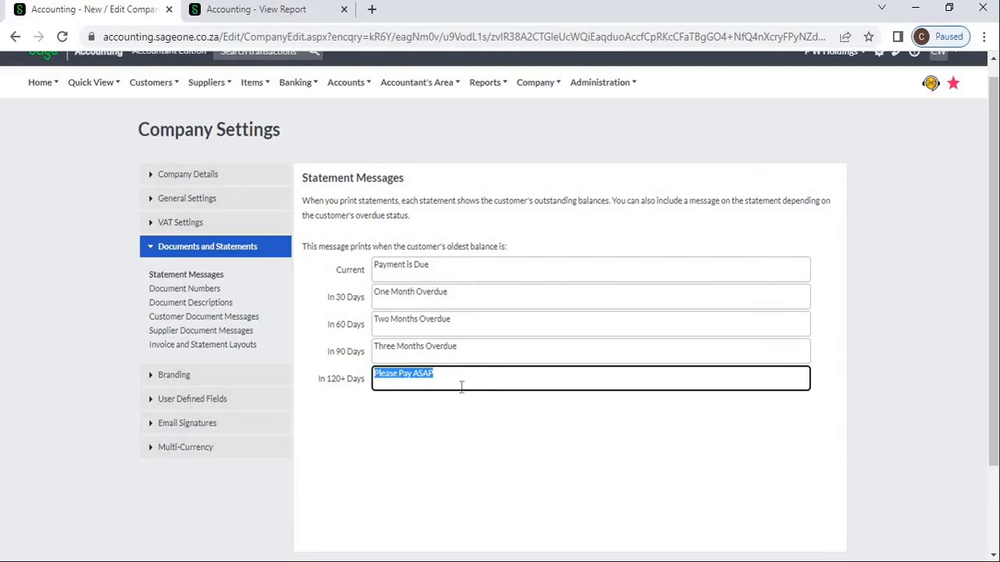
pyautogui.click(242, 10)
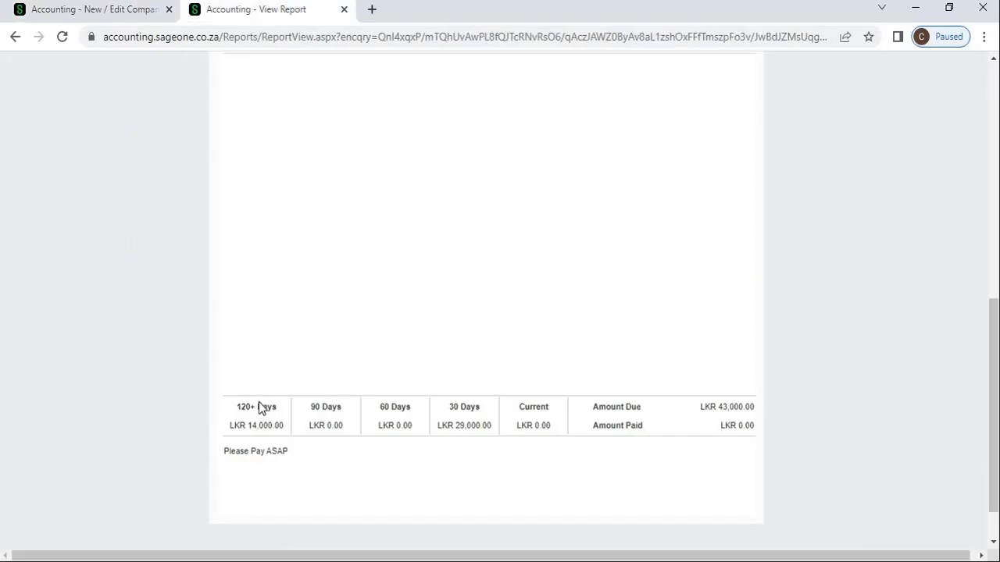
pyautogui.scroll(10, 260, 403)
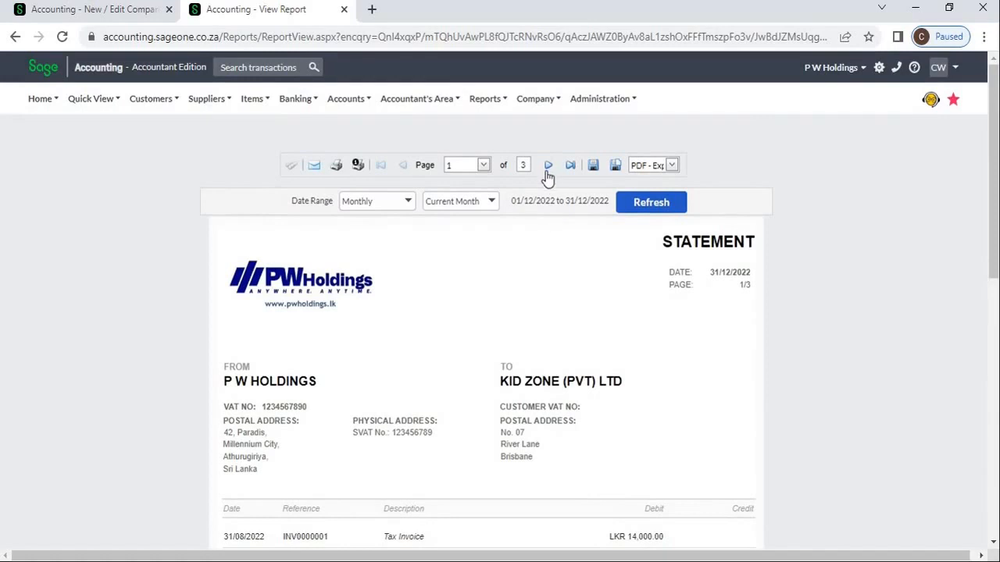
# - Match page 2's Two Months Overdue statement footer to the In 60 Days message
pyautogui.click(548, 167)
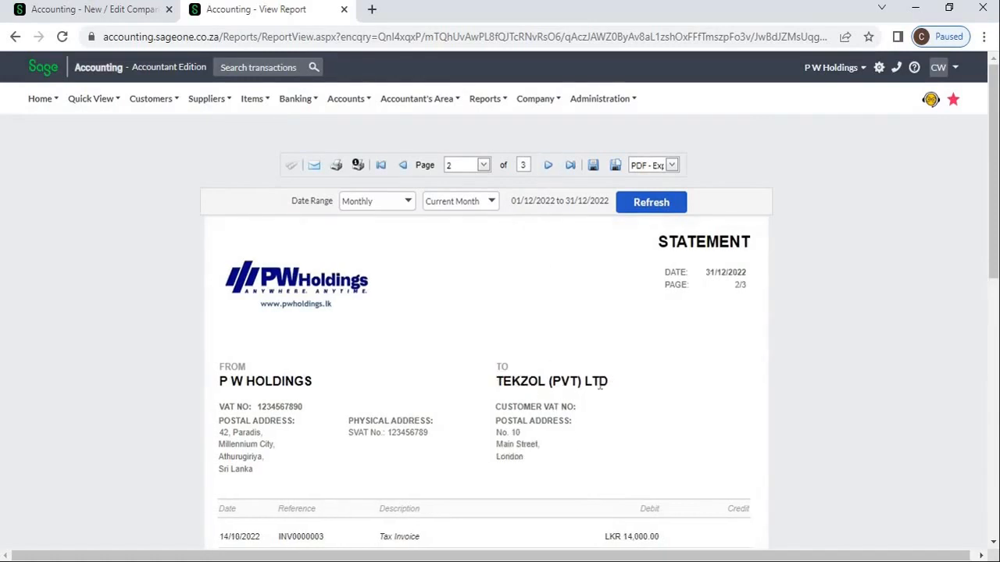
pyautogui.scroll(-7, 600, 386)
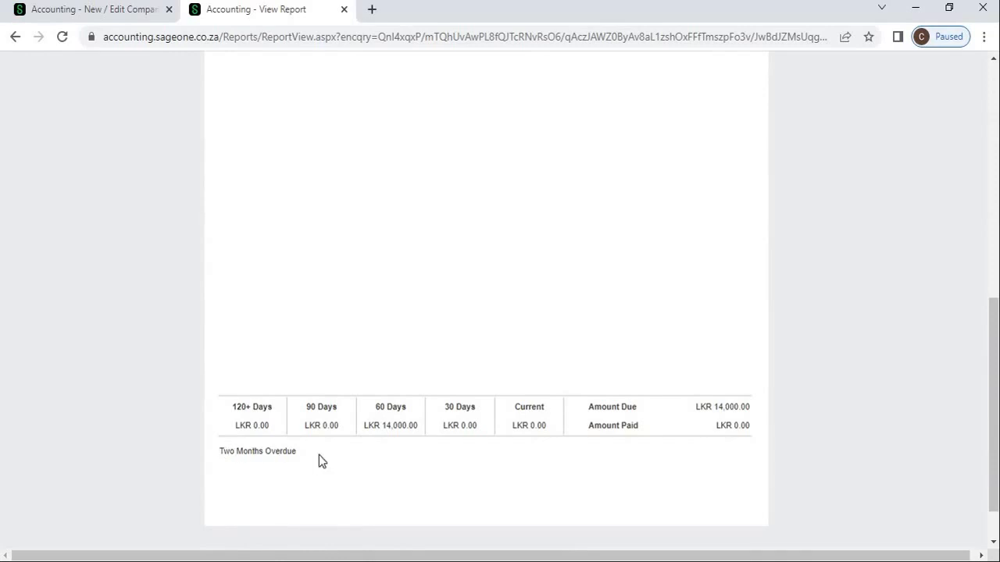
pyautogui.click(133, 12)
pyautogui.click(480, 327)
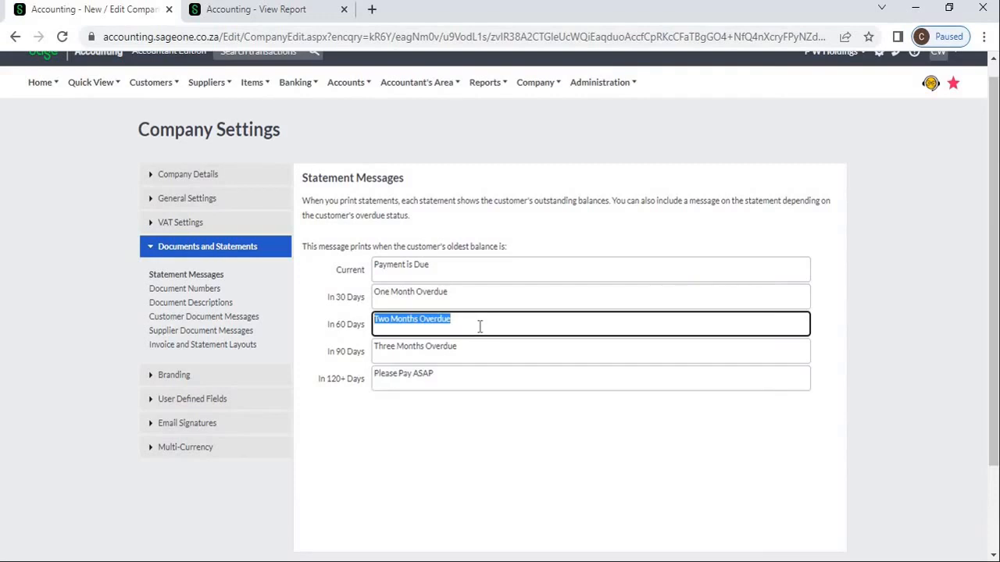
pyautogui.click(251, 13)
pyautogui.scroll(10, 529, 283)
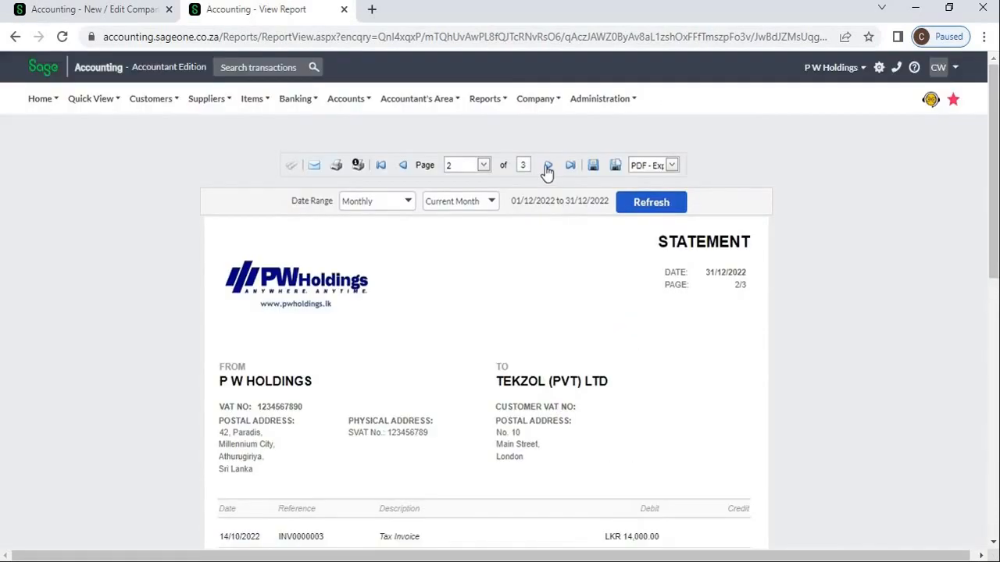
# - Match page 3's One Month Overdue statement footer to the In 30 Days message
pyautogui.click(548, 166)
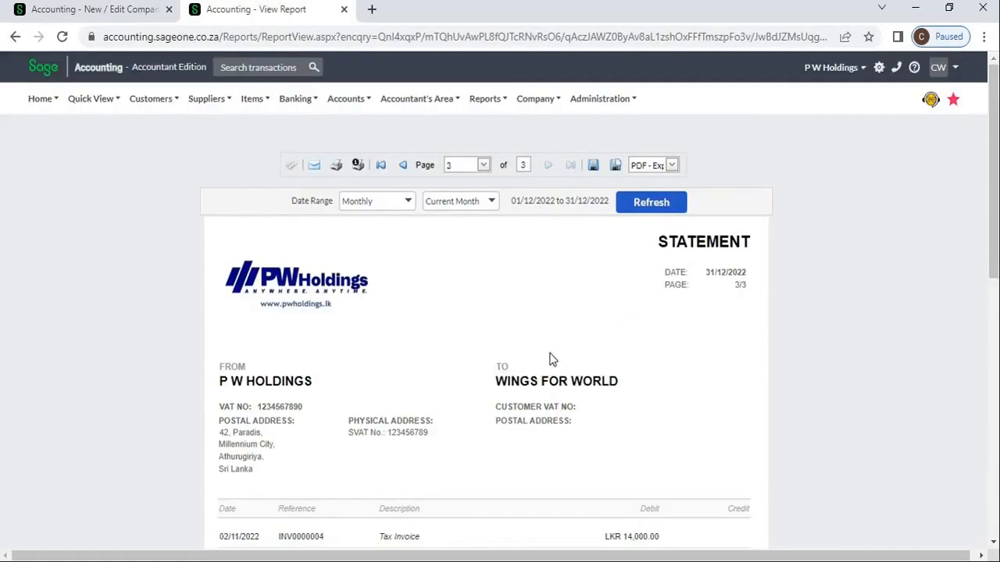
pyautogui.scroll(-7, 595, 422)
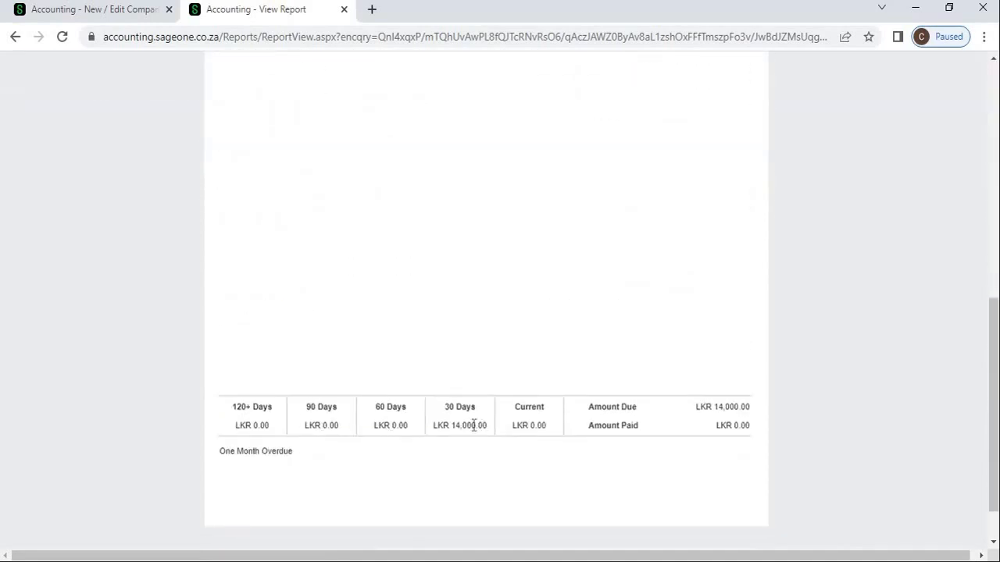
pyautogui.click(107, 13)
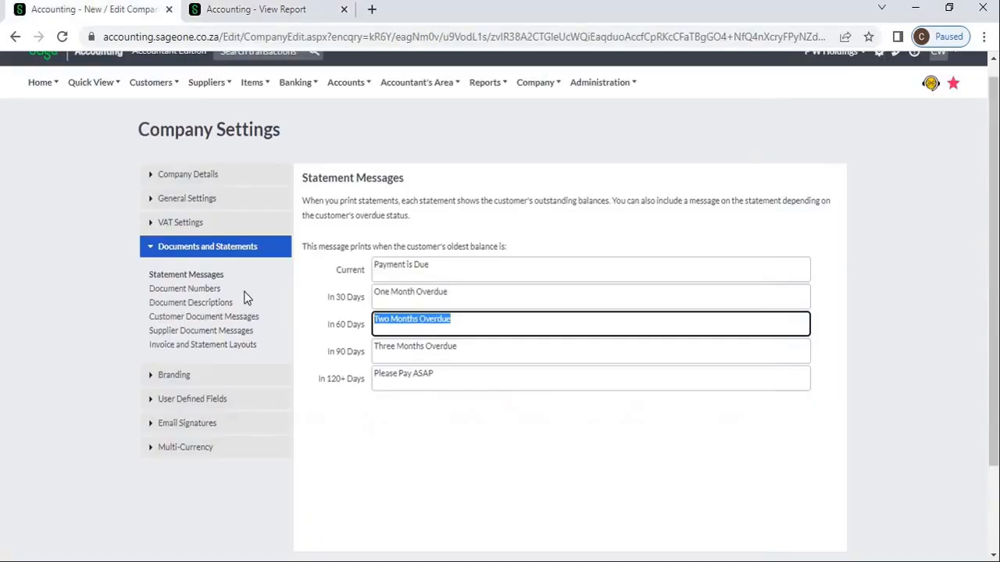
pyautogui.click(495, 298)
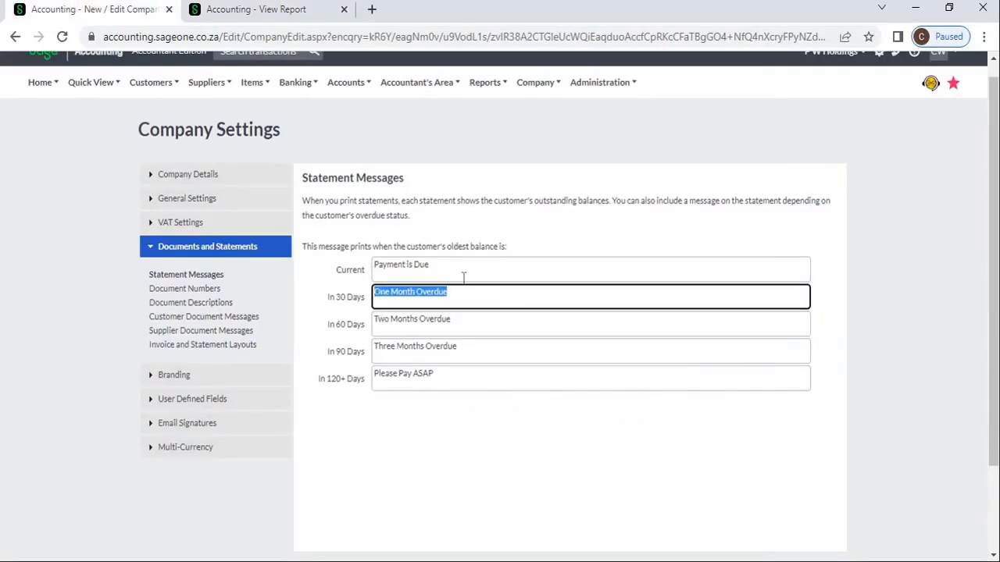
pyautogui.click(254, 11)
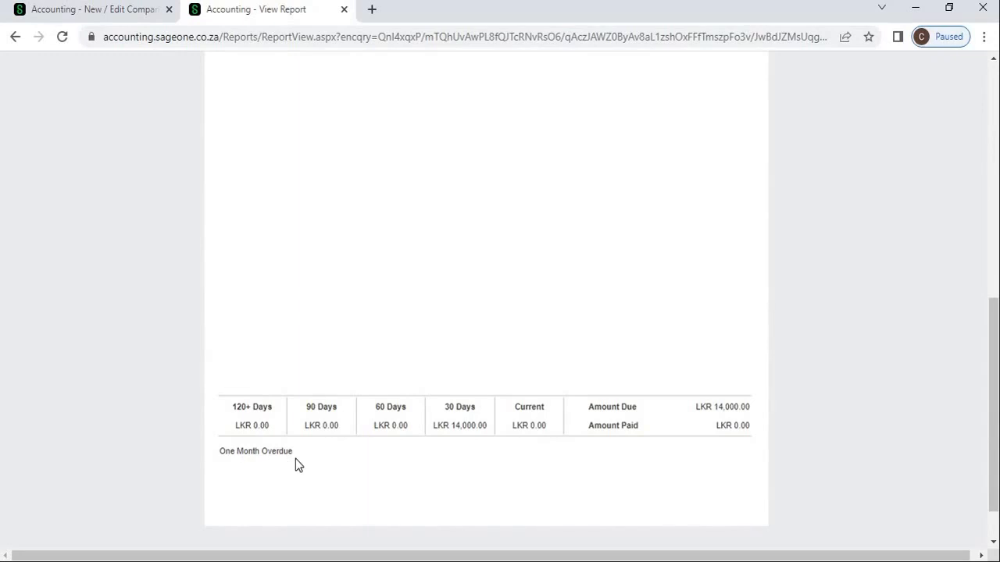
pyautogui.scroll(10, 296, 459)
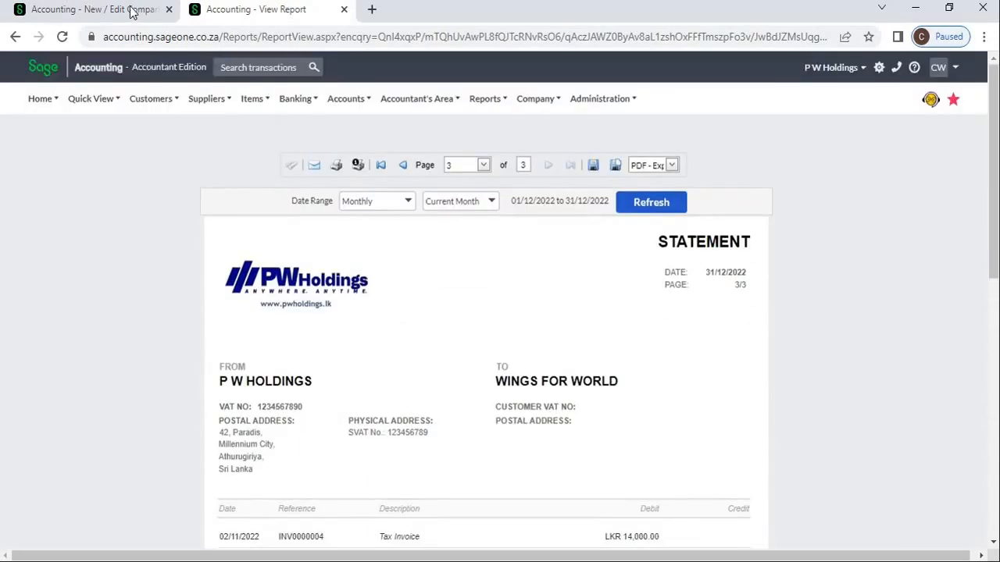
pyautogui.click(131, 11)
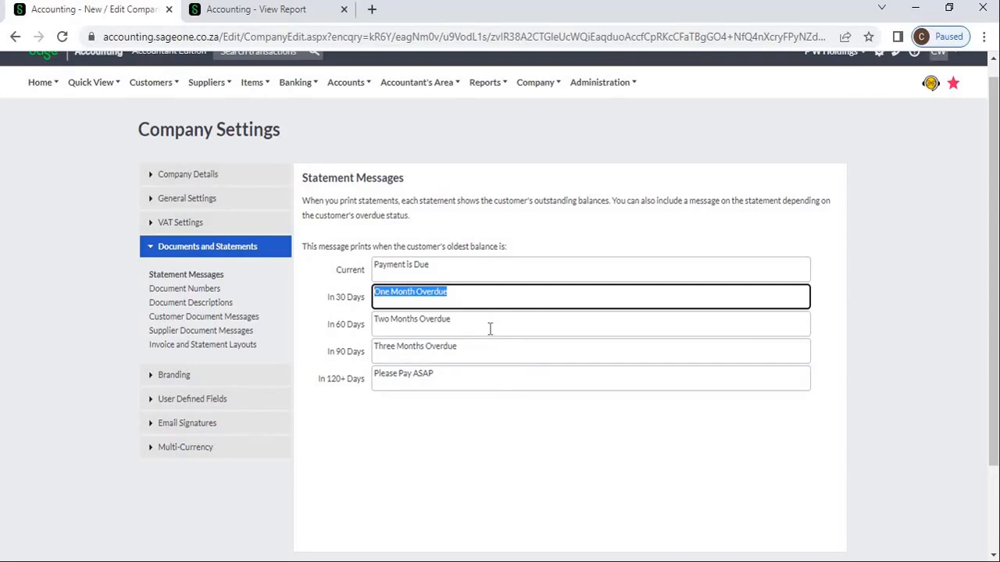
pyautogui.doubleClick(503, 459)
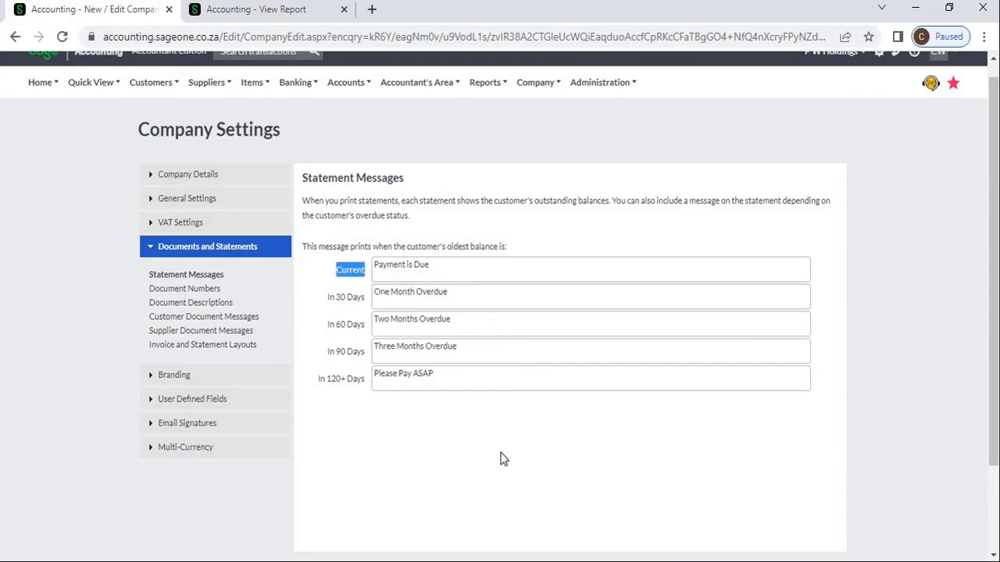
pyautogui.click(490, 460)
# - Review Document Numbers, then view Manage Users showing one Owner and one Regular User
pyautogui.scroll(-2, 487, 459)
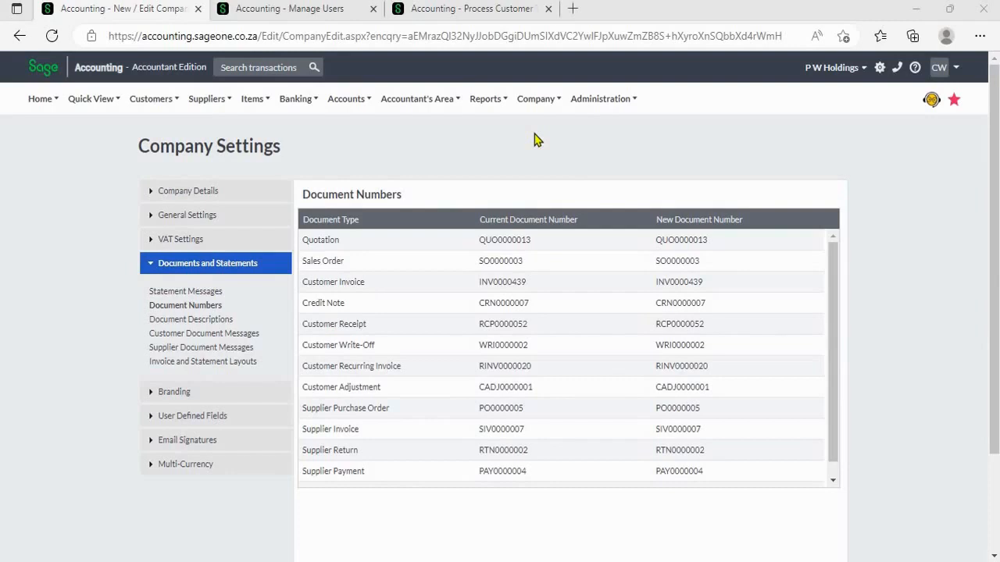
pyautogui.click(538, 102)
pyautogui.click(329, 22)
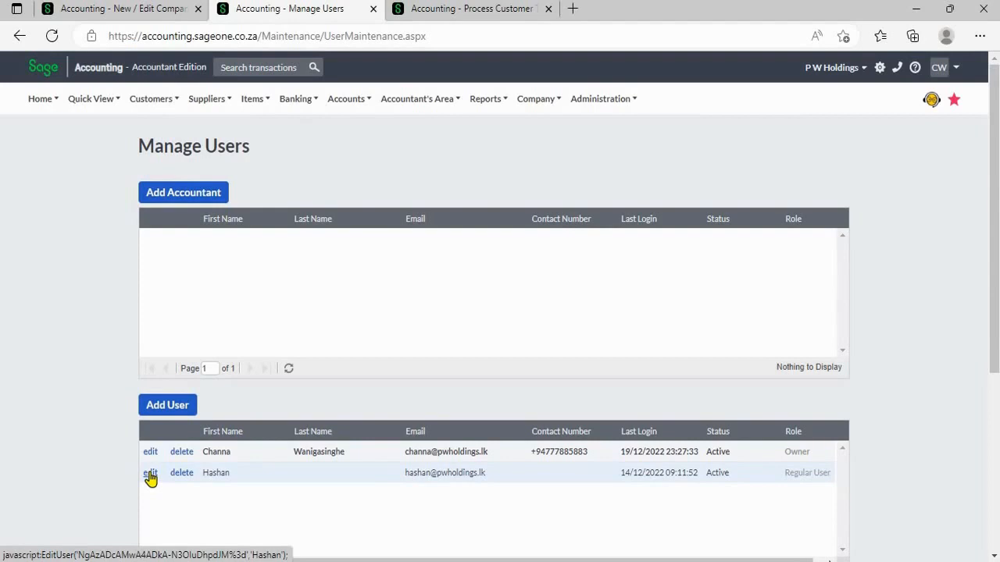
# - Confirm the new customer invoice's Document No. reads *NUMBER* with multiple users
pyautogui.click(428, 15)
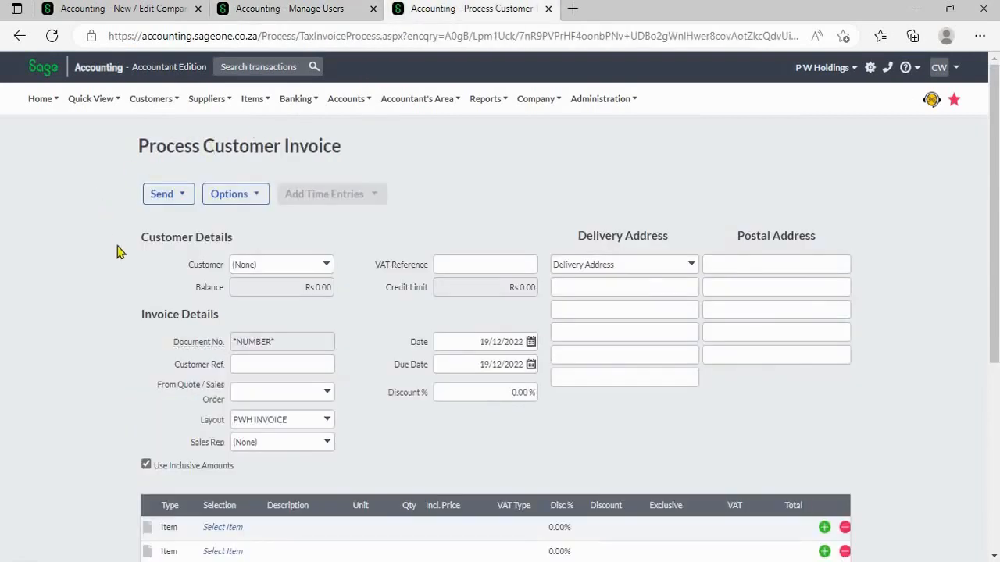
pyautogui.scroll(-2, 141, 254)
pyautogui.moveTo(185, 187)
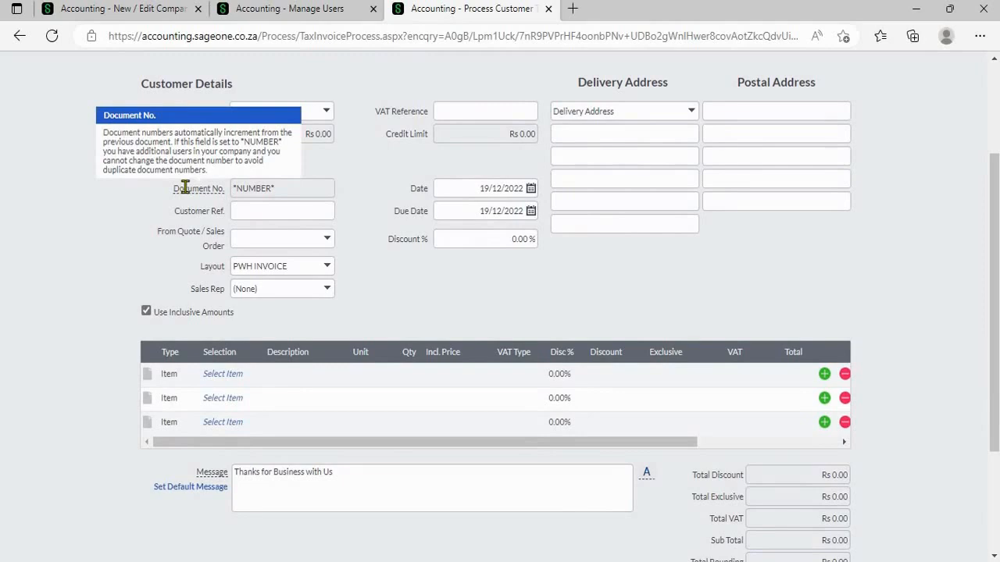
pyautogui.moveTo(218, 191)
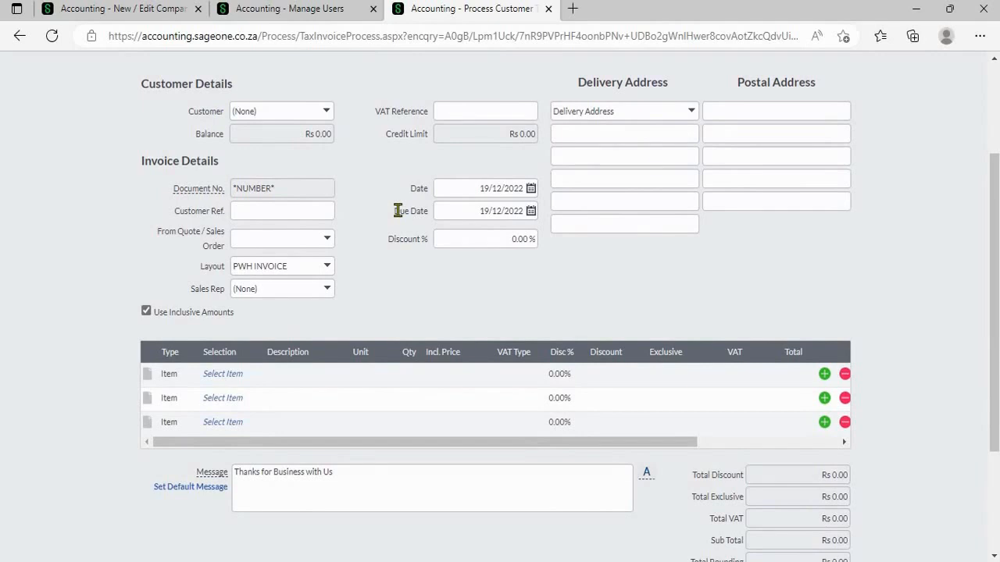
pyautogui.scroll(2, 399, 211)
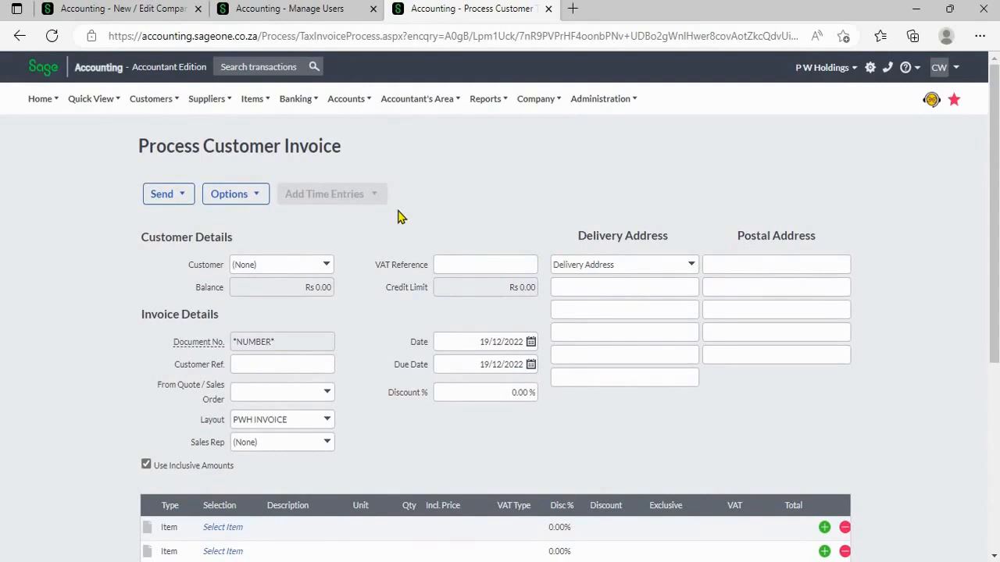
# - Start a new customer tax invoice from Customers > Transactions
pyautogui.click(172, 110)
pyautogui.moveTo(178, 175)
pyautogui.click(271, 220)
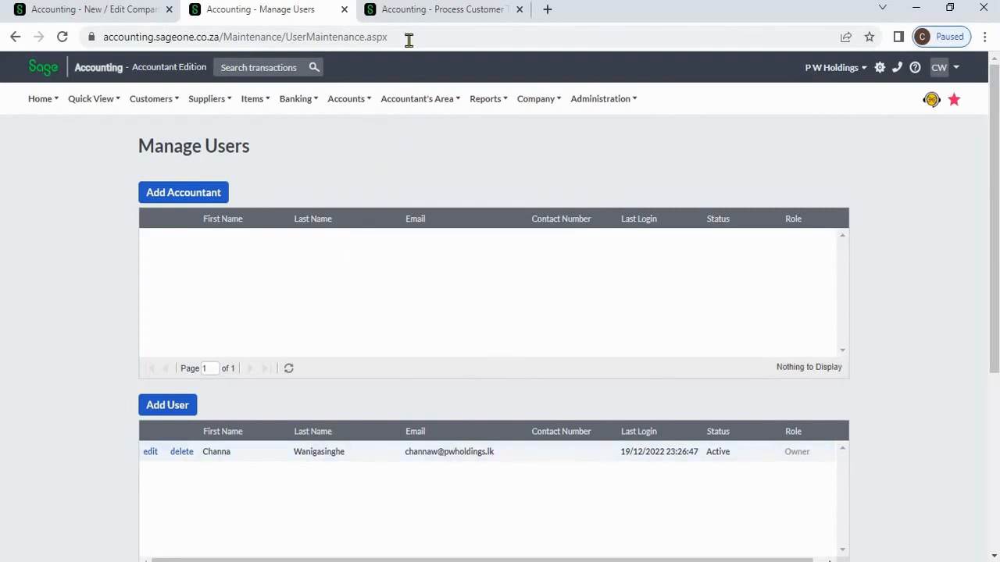
# - Compare invoice number INV0000008 with the Customer Invoice row in Document Numbers
pyautogui.click(410, 17)
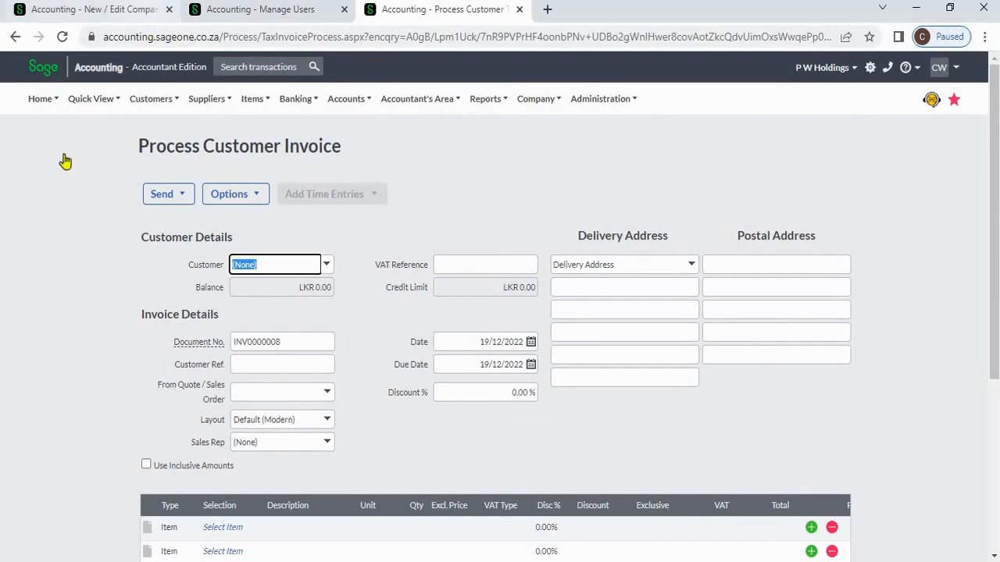
pyautogui.click(147, 17)
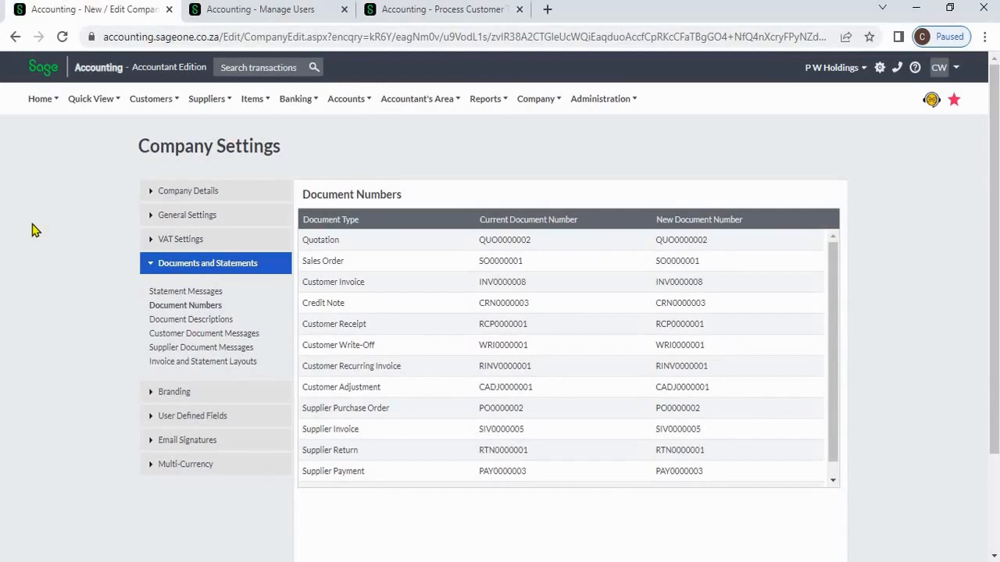
pyautogui.click(370, 244)
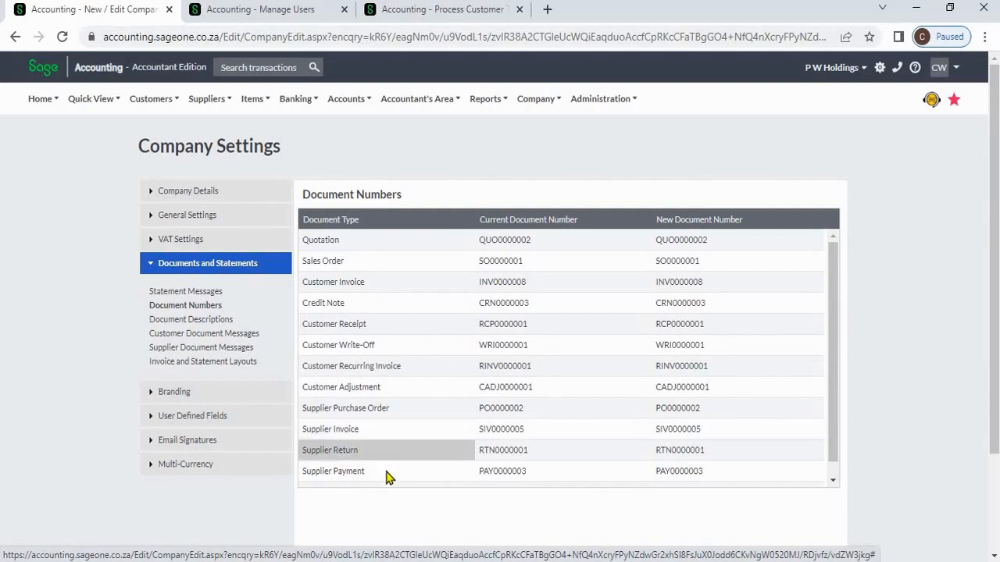
pyautogui.scroll(-1, 394, 469)
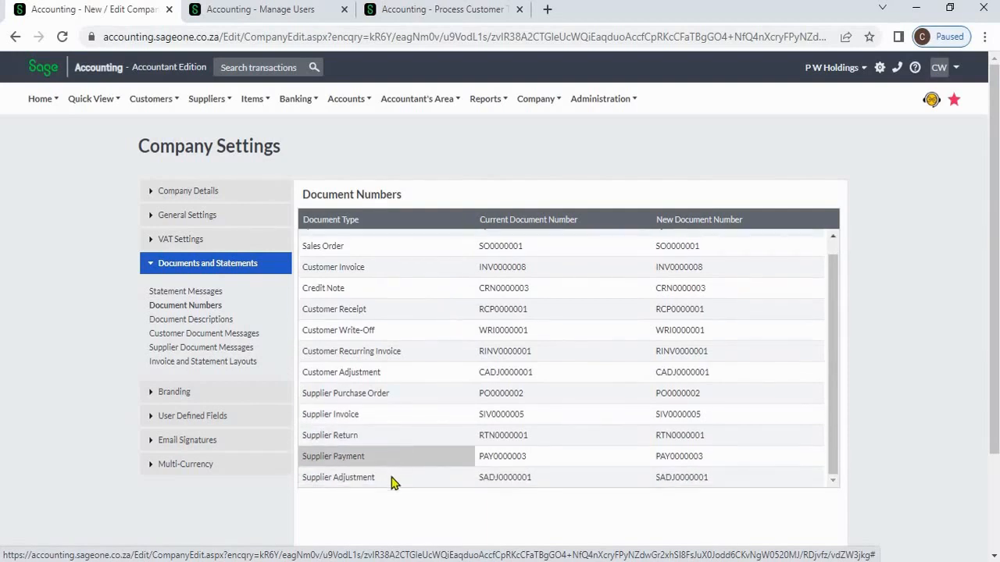
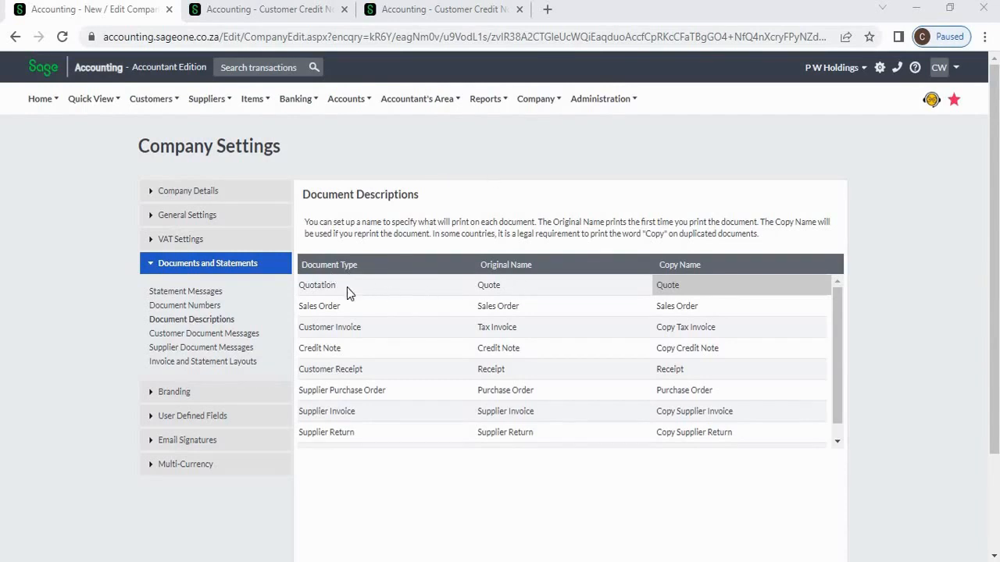
# - Change Quotation's original name to 'Quotation' and its copy name to 'Copy Quote'
pyautogui.click(516, 285)
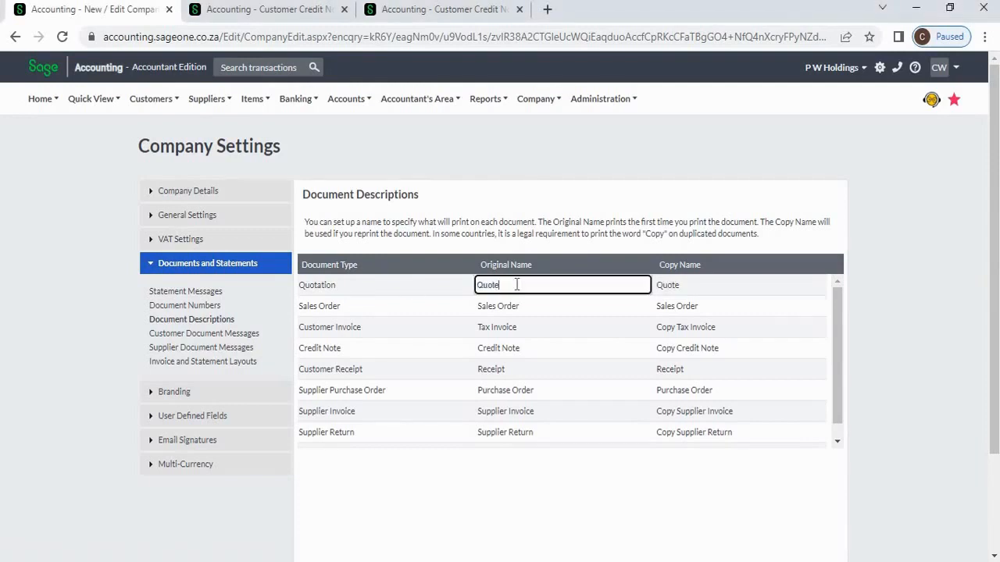
pyautogui.press('BackSpace')
pyautogui.write('ation')
pyautogui.click(694, 284)
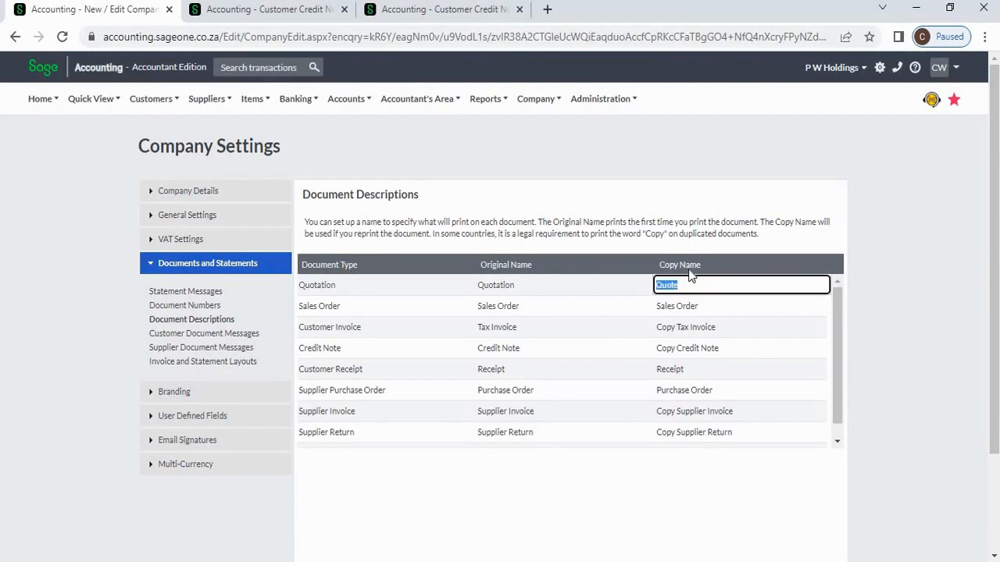
pyautogui.press('Left')
pyautogui.write('Copy')
pyautogui.click(916, 269)
# - Save the document descriptions and switch to the customer credit notes page
pyautogui.scroll(-3, 916, 270)
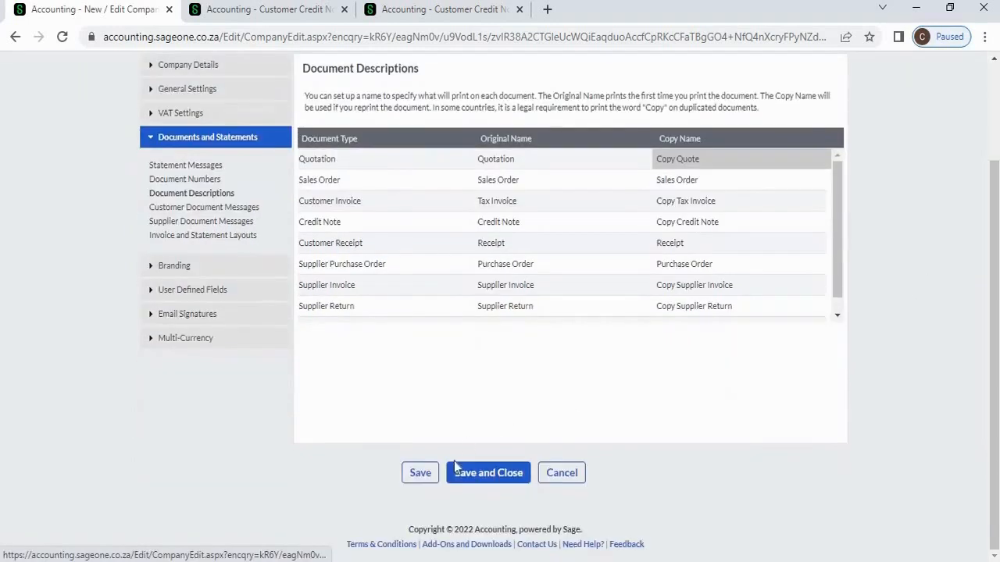
pyautogui.click(416, 474)
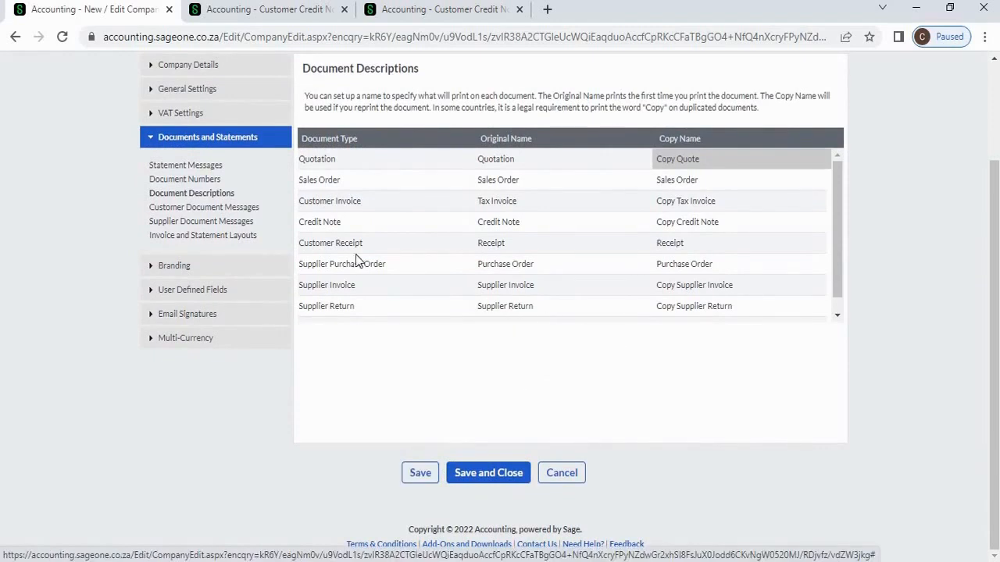
pyautogui.scroll(1, 361, 304)
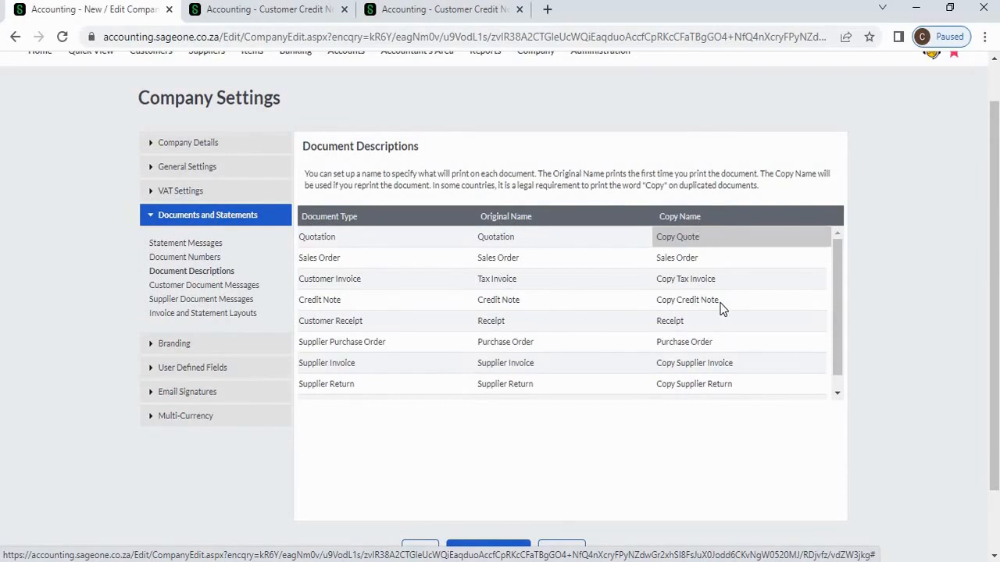
pyautogui.click(271, 17)
# - Start a new customer credit note for Kid Zone (Pvt) Ltd
pyautogui.click(163, 103)
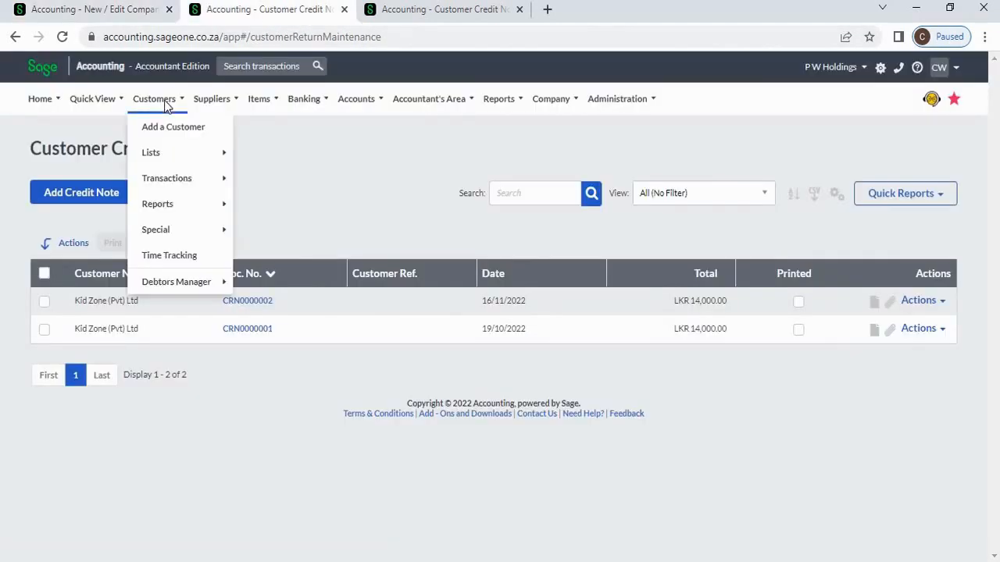
pyautogui.moveTo(175, 181)
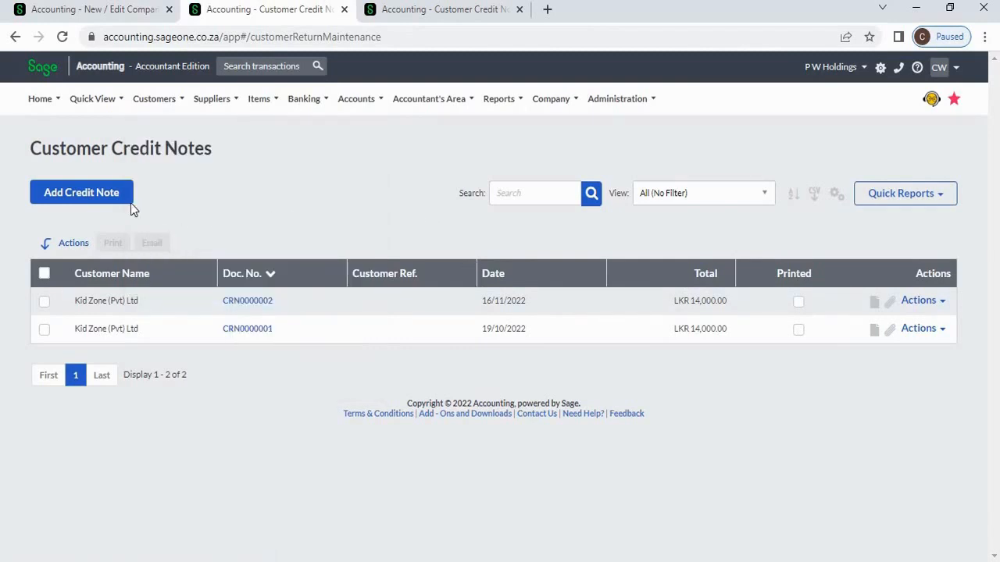
pyautogui.click(119, 205)
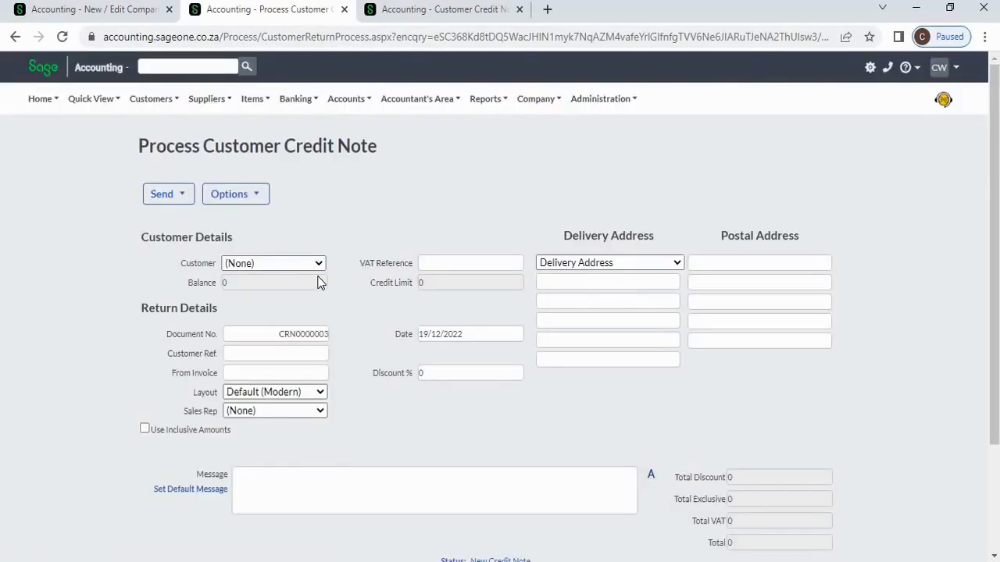
pyautogui.click(327, 267)
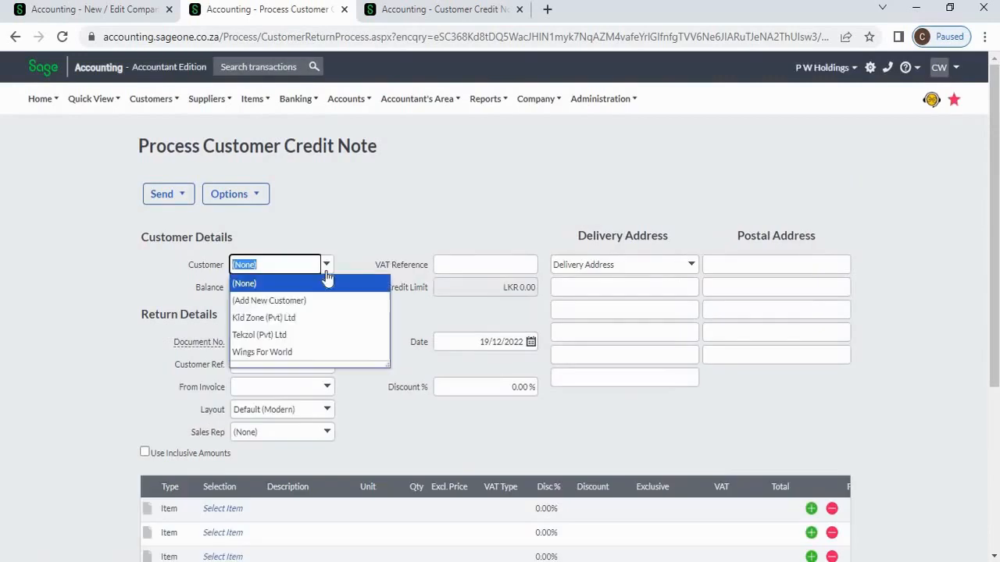
pyautogui.click(350, 328)
# - Add one SBCA2U line priced at 15000 and preview the credit note for printing
pyautogui.scroll(-2, 352, 342)
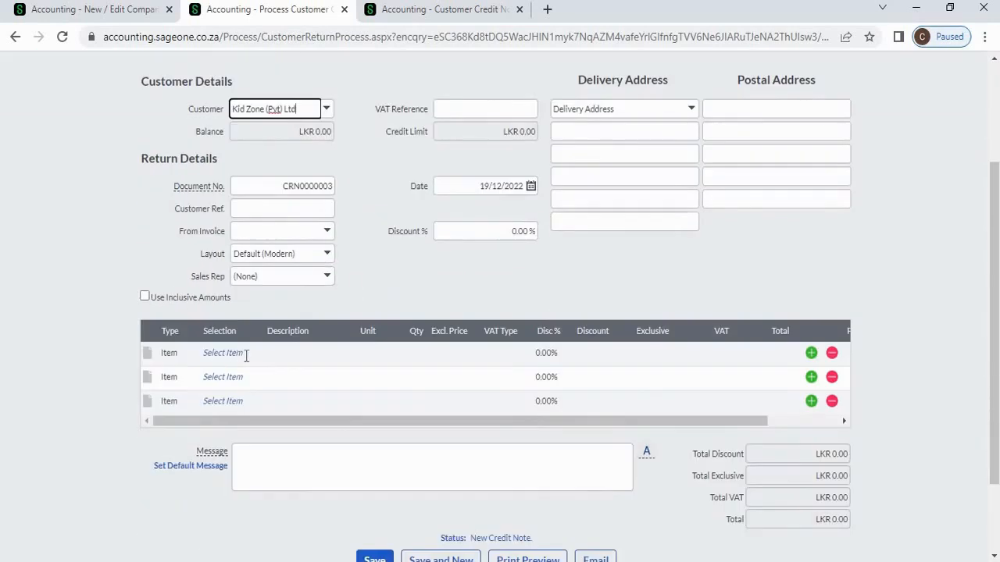
pyautogui.click(238, 353)
pyautogui.click(253, 353)
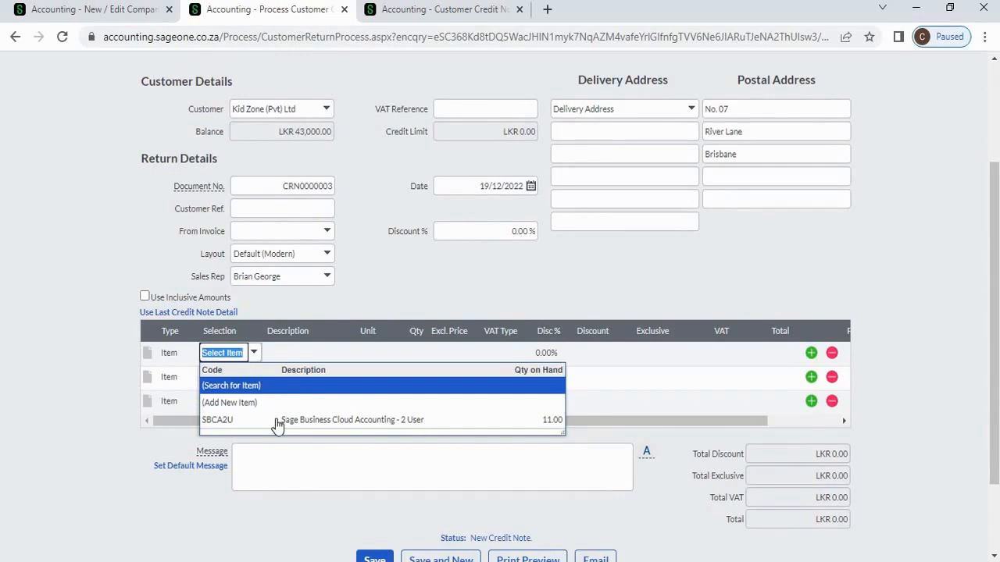
pyautogui.click(276, 419)
pyautogui.press('Tab')
pyautogui.write('15000')
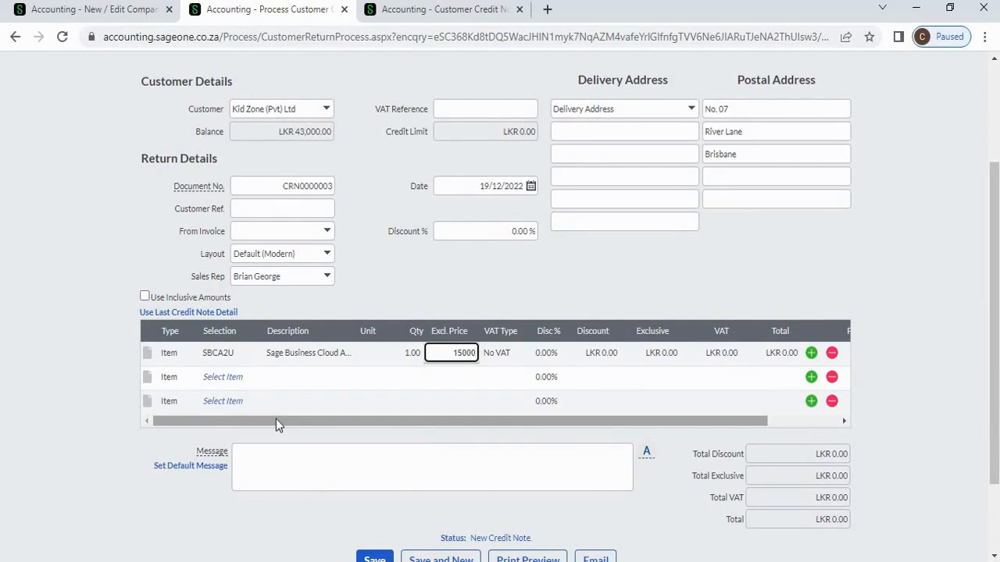
pyautogui.press('Tab')
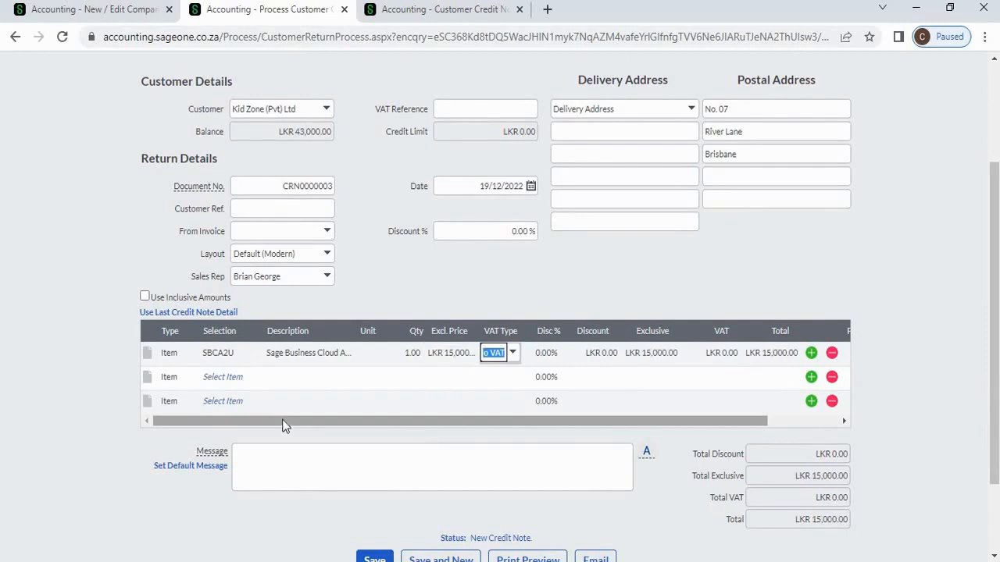
pyautogui.scroll(-1, 469, 481)
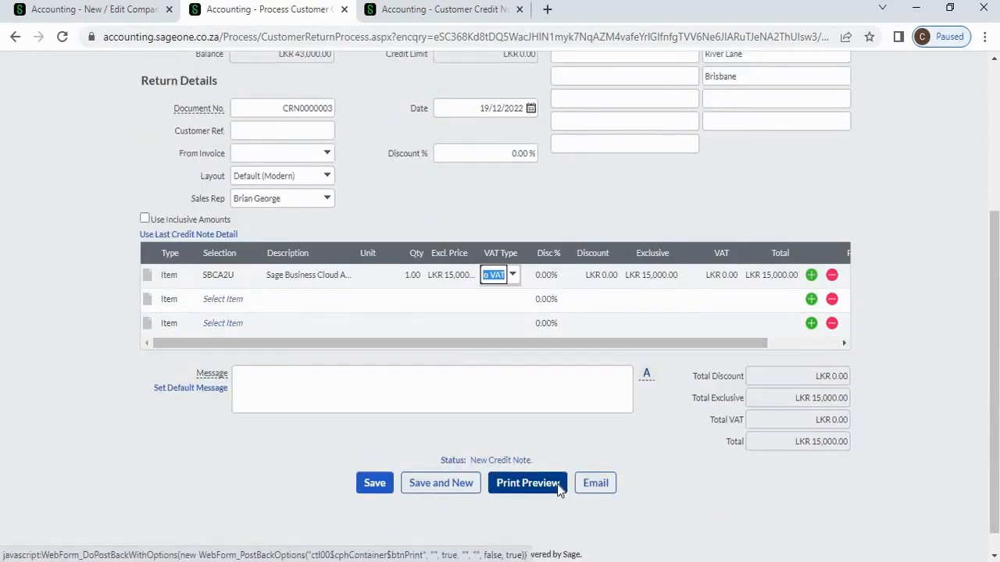
pyautogui.click(557, 484)
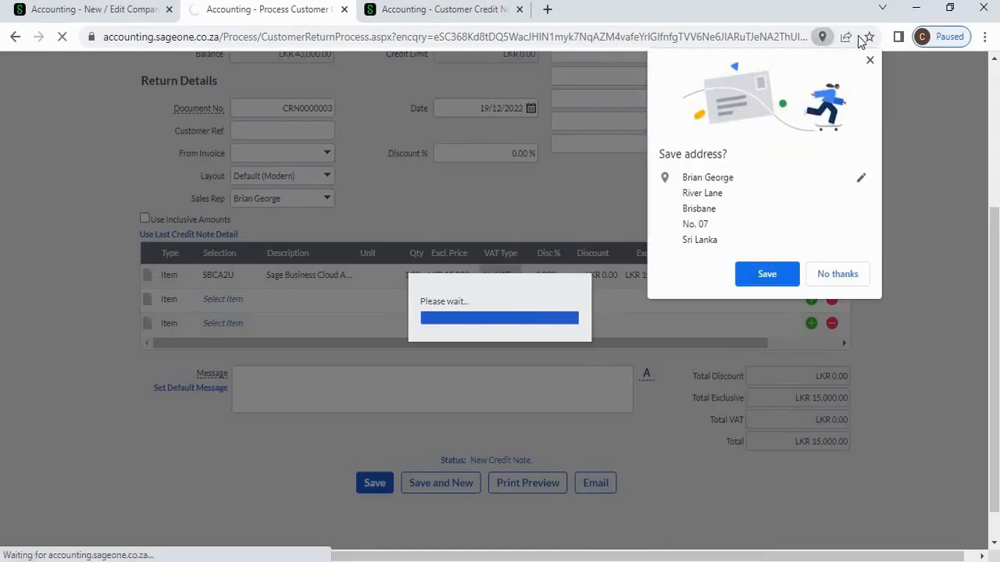
# - Dismiss the save-address prompt and print dialog, then go to the Customer Credit Notes list
pyautogui.click(871, 61)
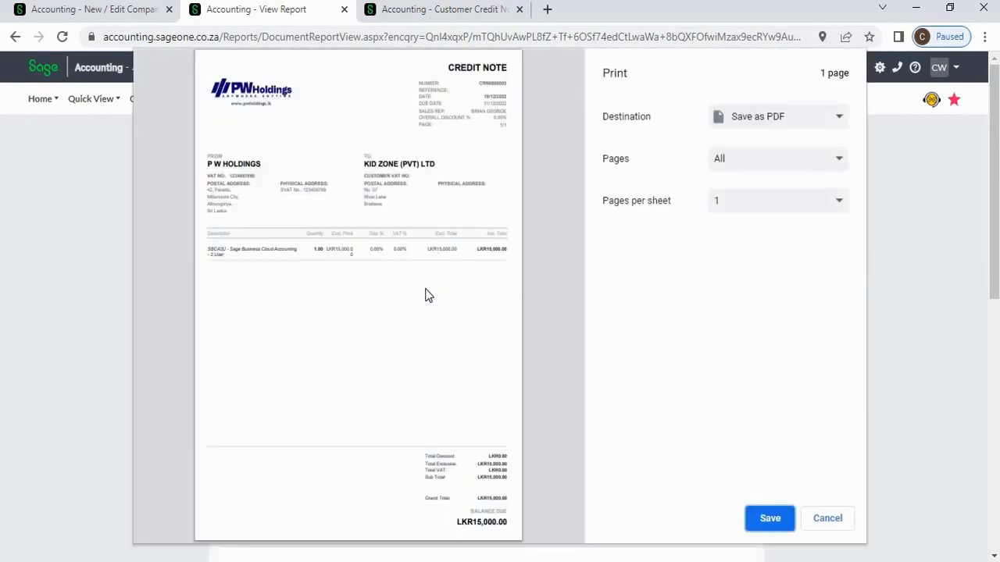
pyautogui.click(819, 522)
pyautogui.click(153, 103)
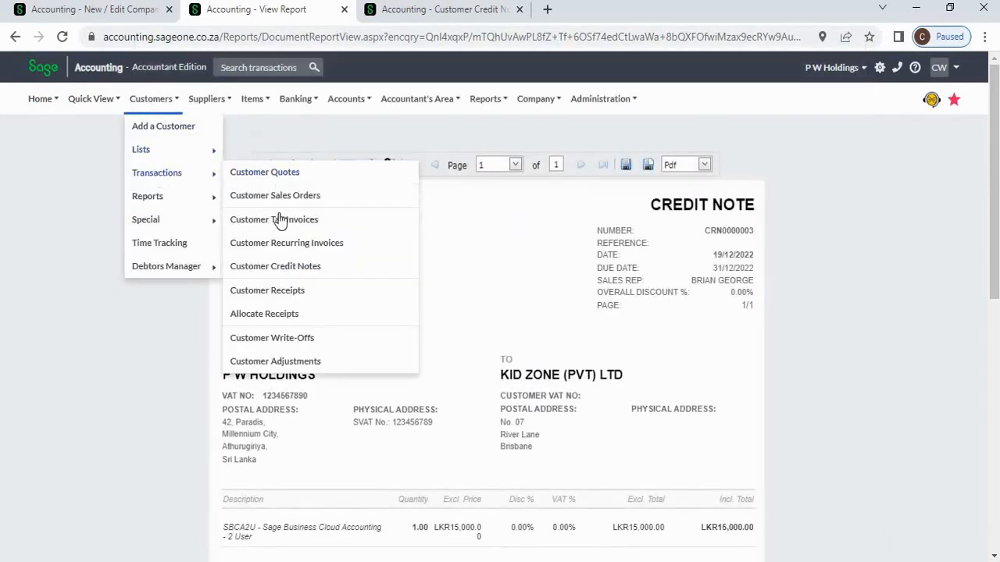
pyautogui.click(281, 268)
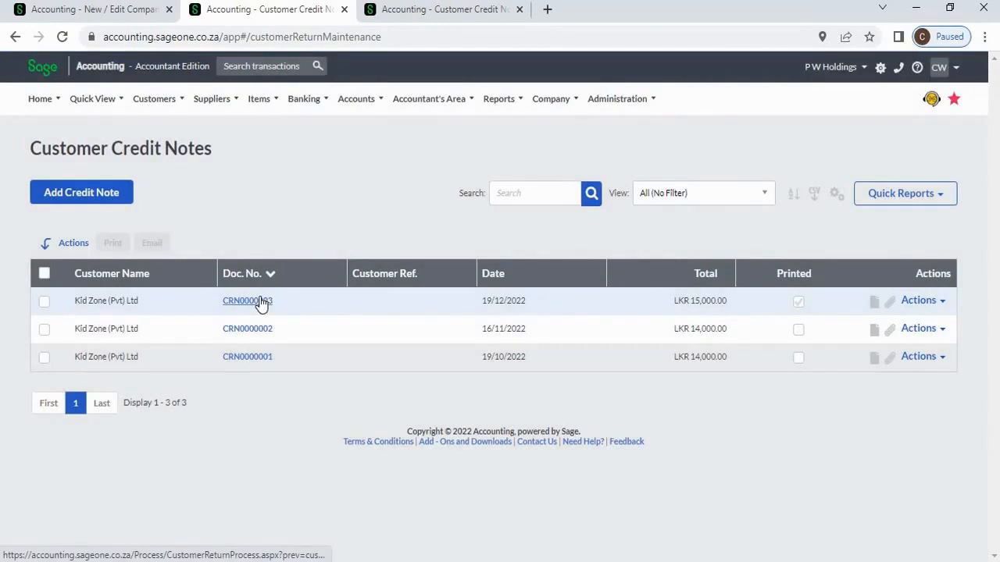
# - Reopen CRN0000003 and preview it, confirming the heading reads COPY CREDIT NOTE
pyautogui.click(260, 303)
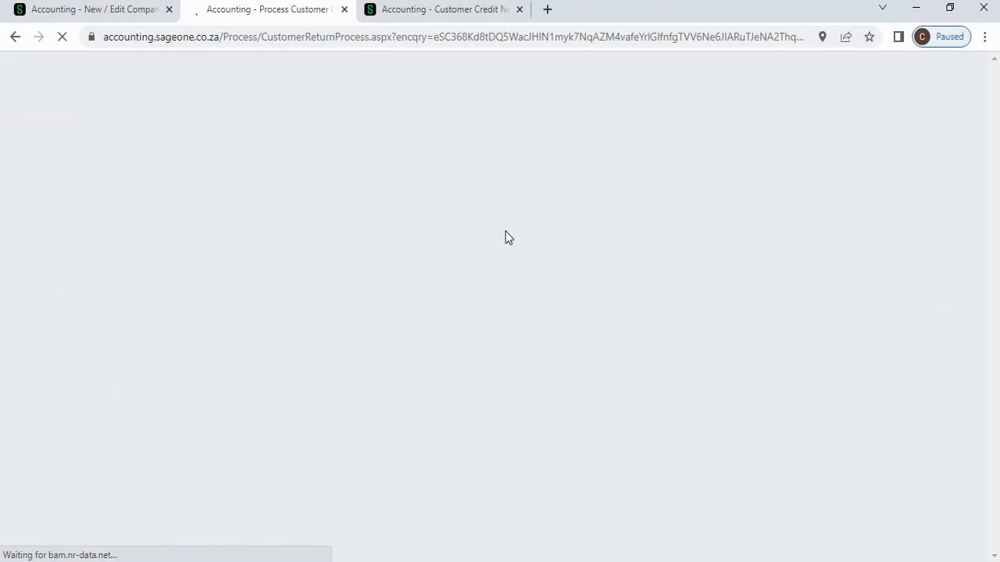
pyautogui.scroll(-3, 521, 234)
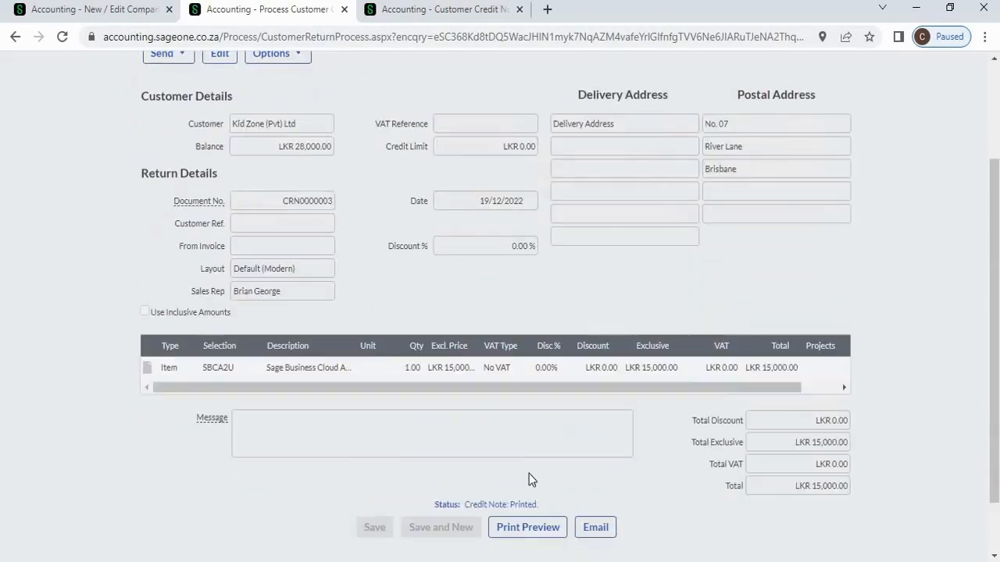
pyautogui.click(529, 530)
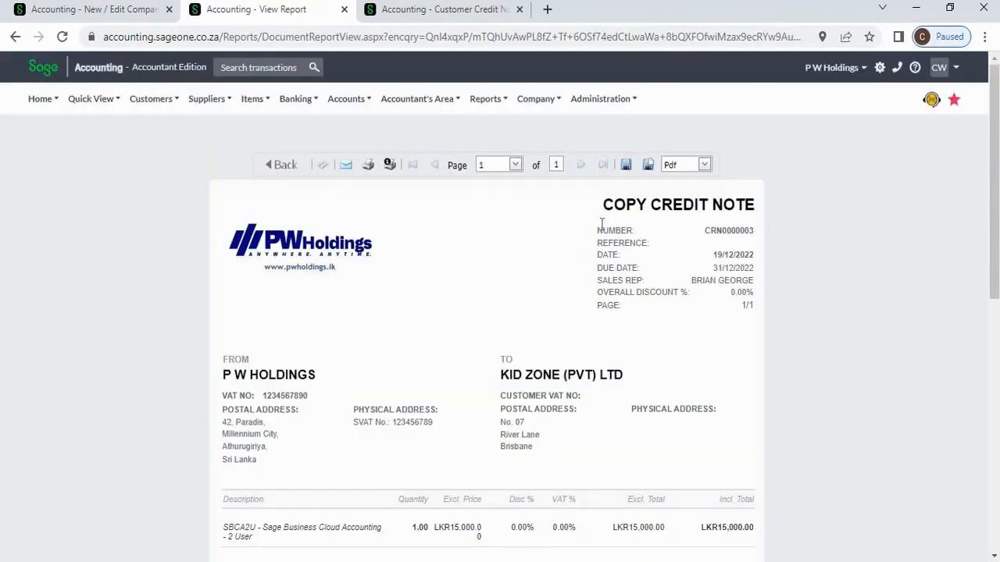
pyautogui.moveTo(613, 204); pyautogui.dragTo(646, 235)
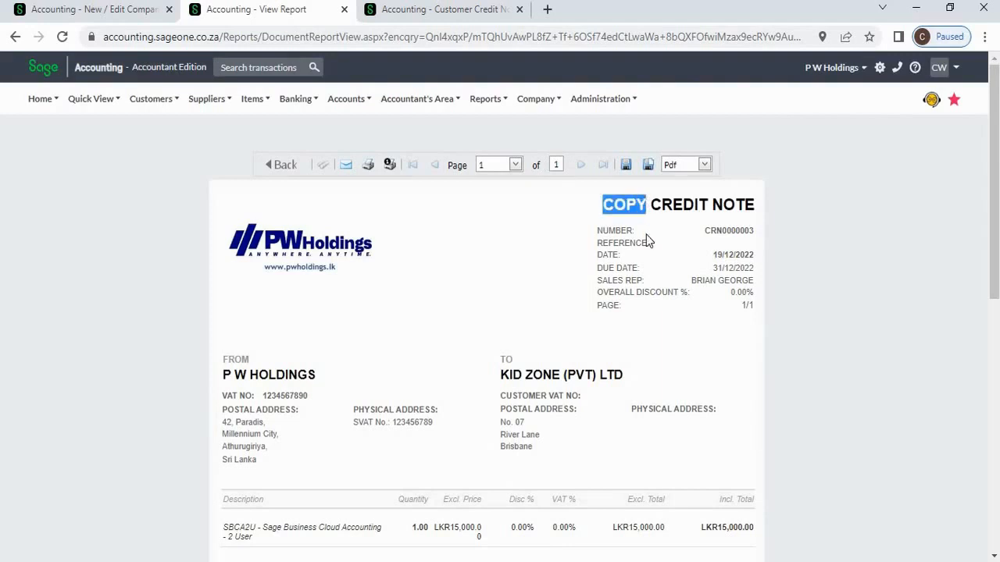
pyautogui.scroll(-1, 646, 234)
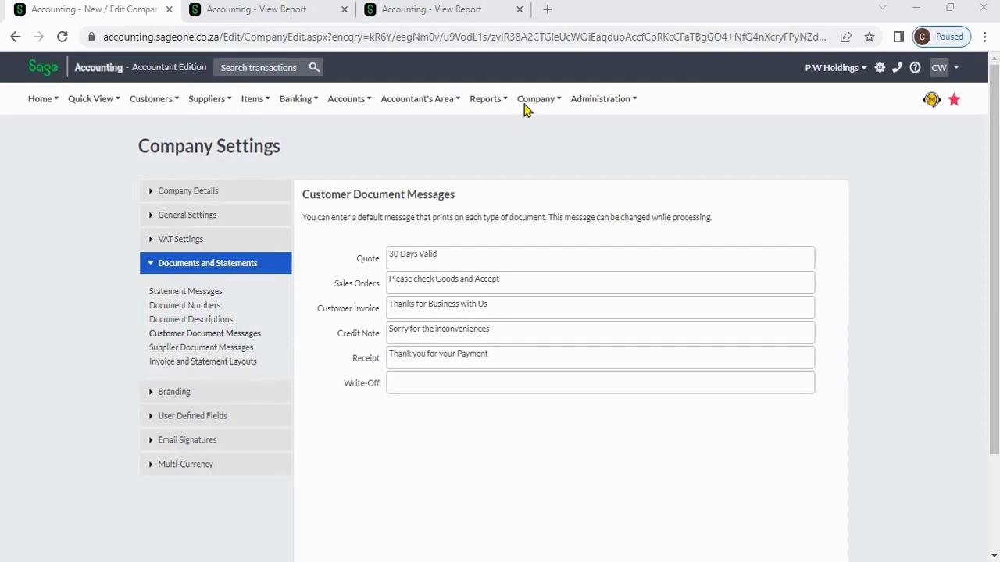
pyautogui.click(524, 103)
pyautogui.click(251, 338)
pyautogui.tripleClick(457, 262)
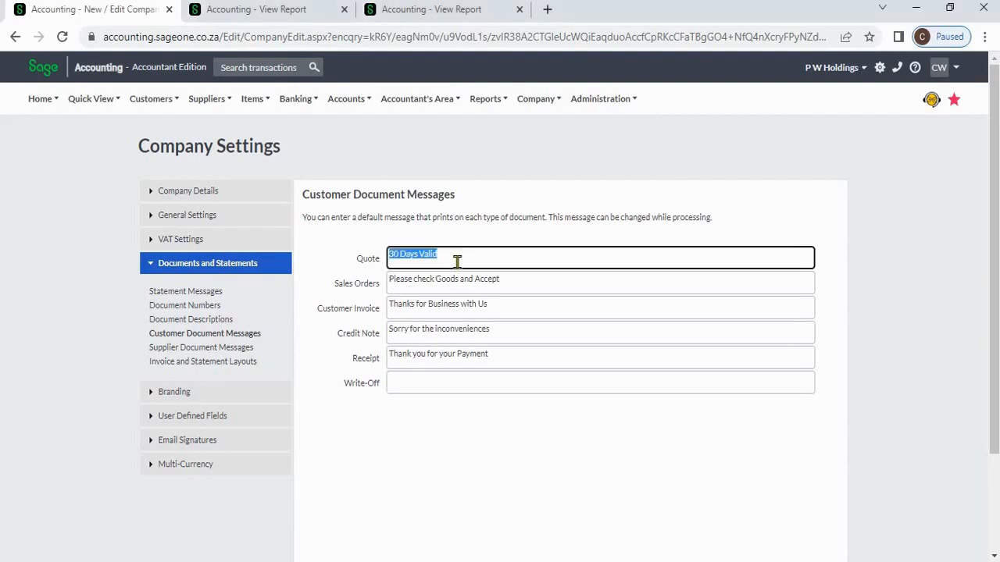
pyautogui.tripleClick(528, 285)
pyautogui.press('Tab')
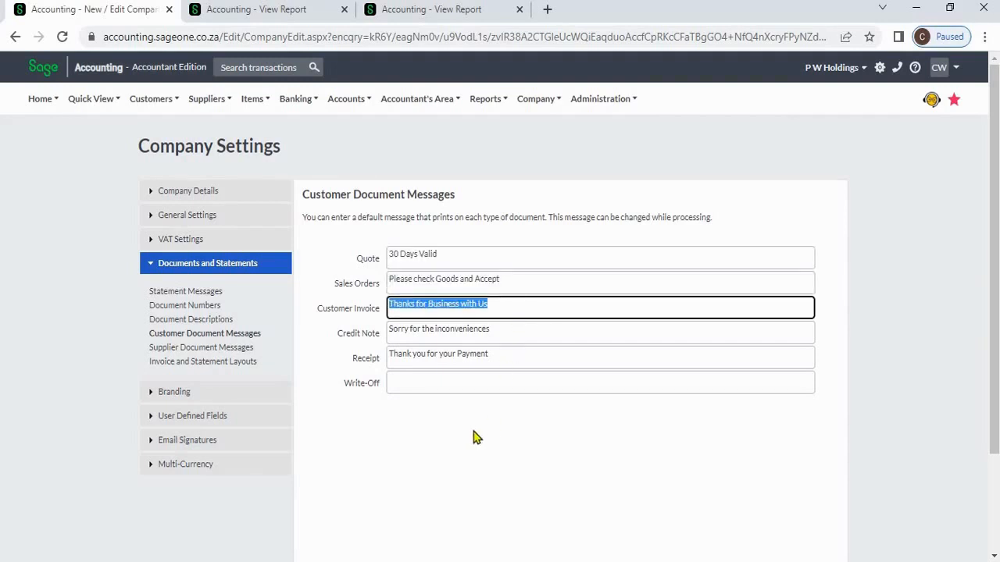
pyautogui.scroll(-1, 474, 432)
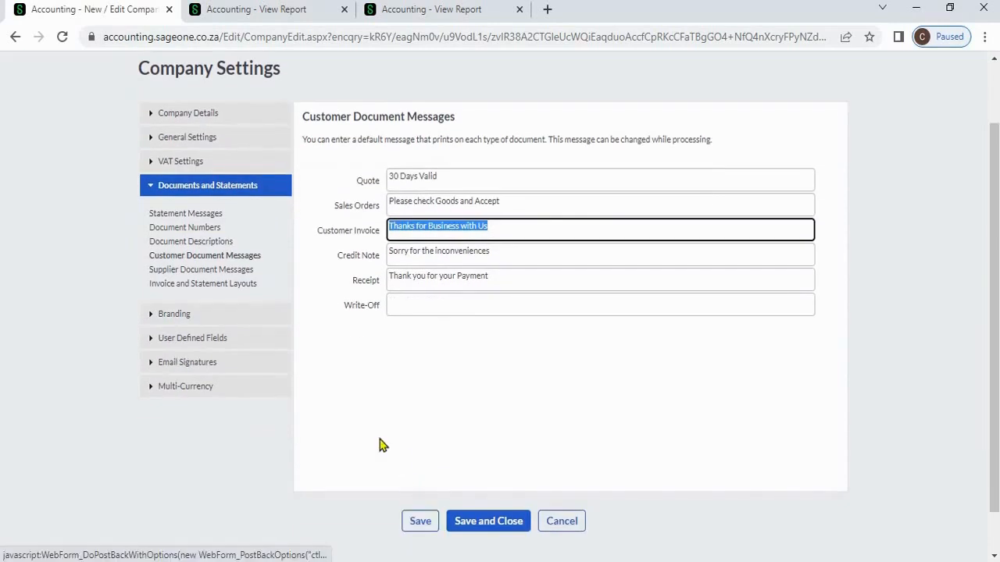
pyautogui.click(371, 373)
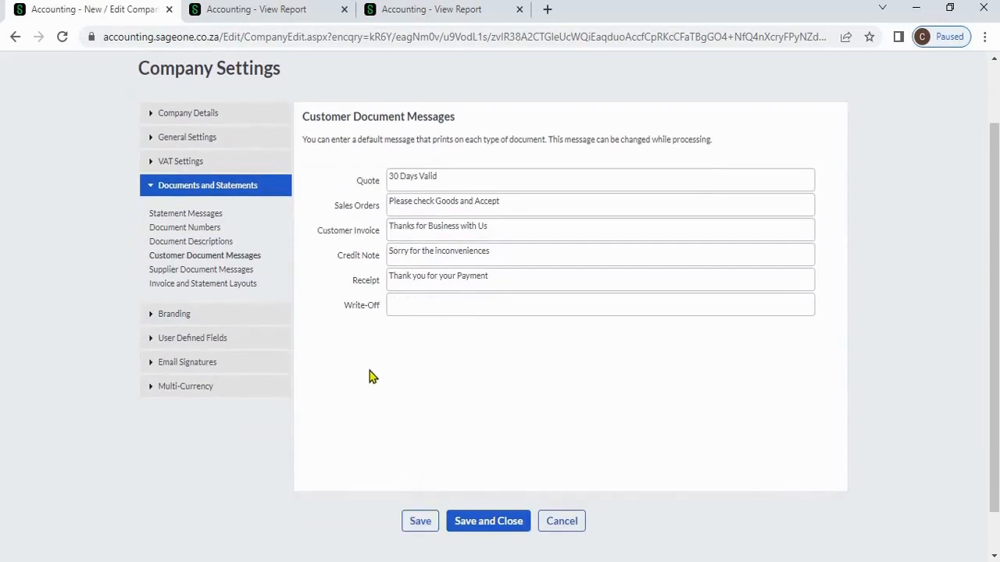
pyautogui.scroll(1, 371, 373)
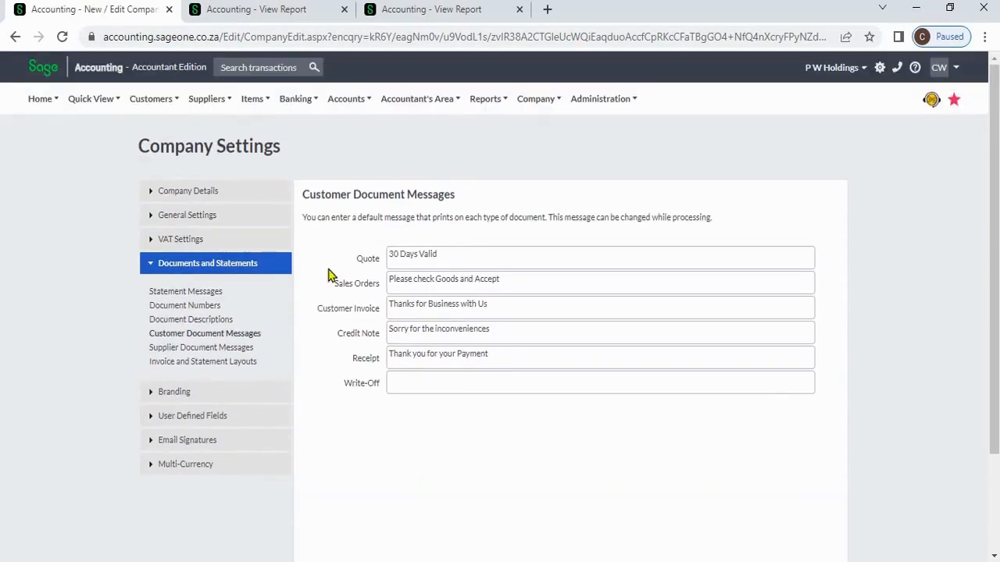
# - Start a new tax invoice from the Customer Tax Invoices list
pyautogui.click(275, 17)
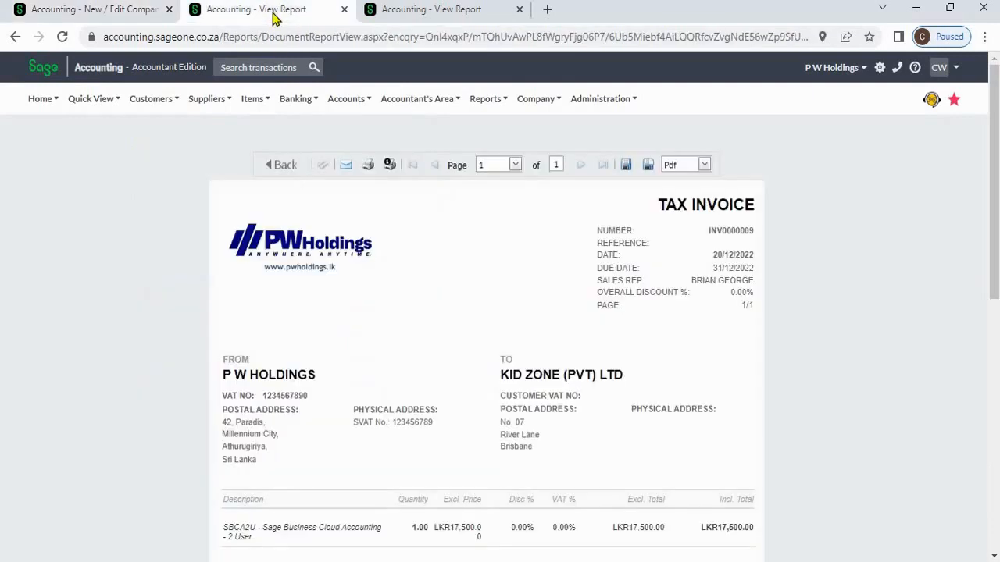
pyautogui.click(166, 104)
pyautogui.moveTo(171, 179)
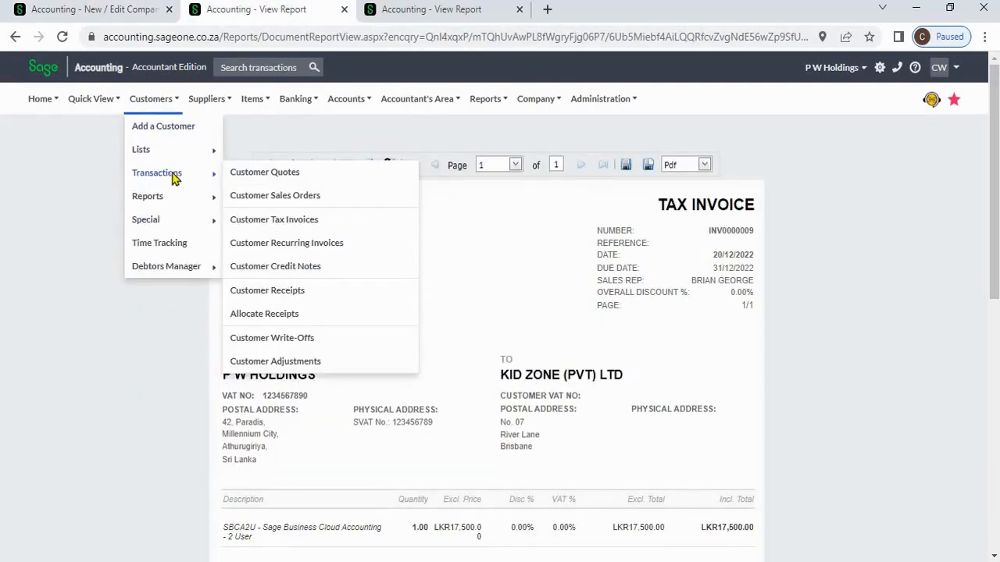
pyautogui.click(313, 222)
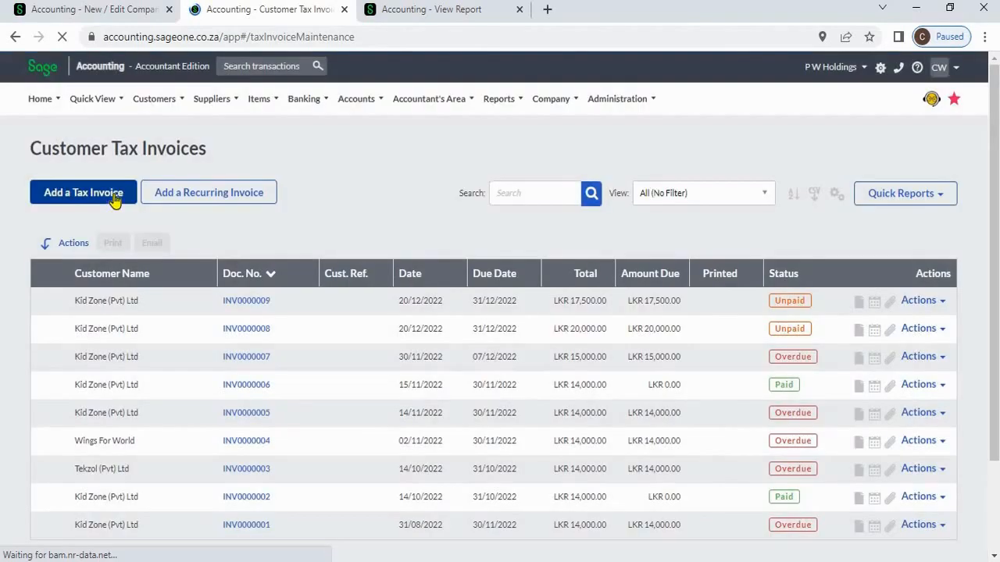
pyautogui.click(84, 192)
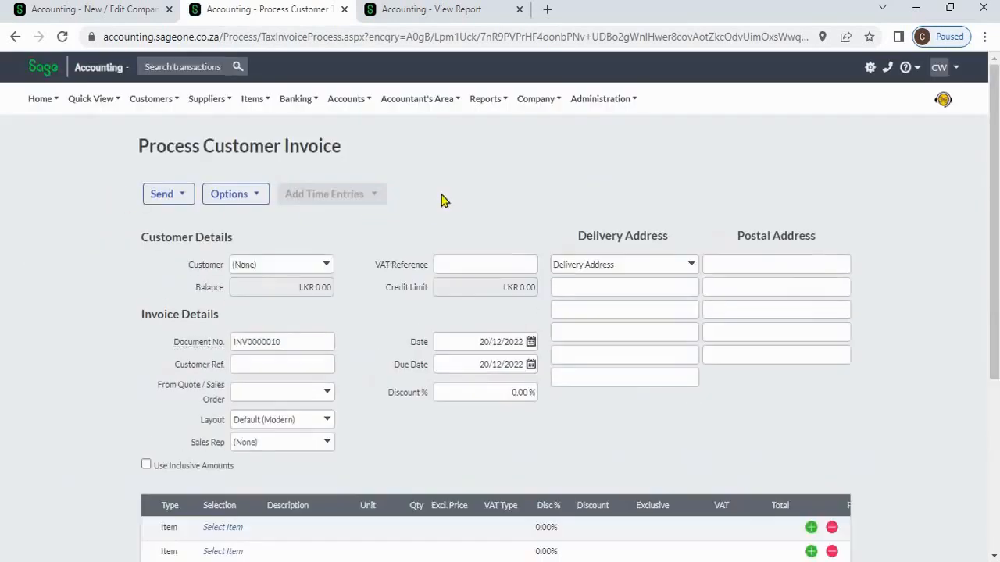
# - Check the invoice message 'Thanks for Business with Us' and view its default message setting
pyautogui.scroll(-3, 341, 398)
pyautogui.tripleClick(348, 399)
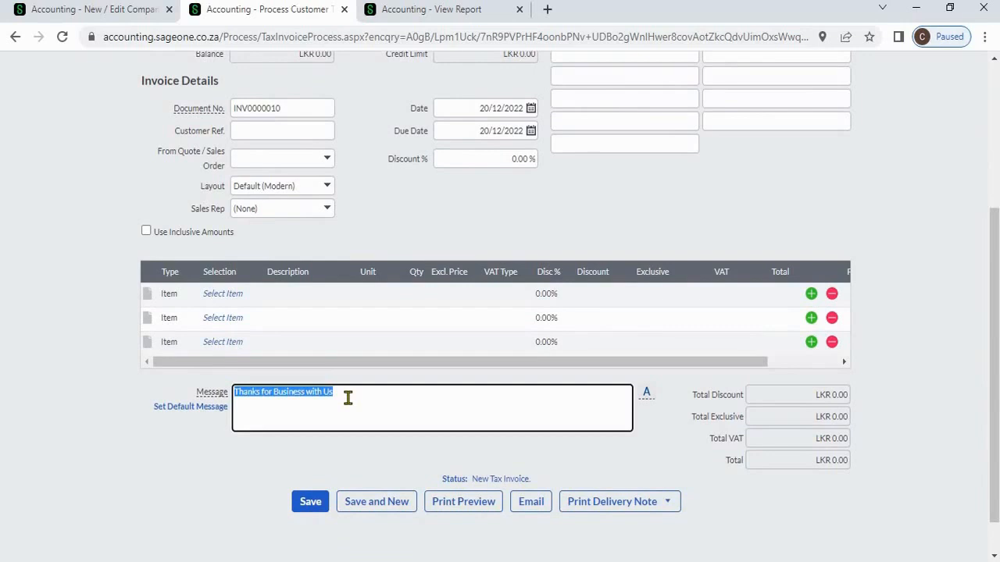
pyautogui.click(406, 399)
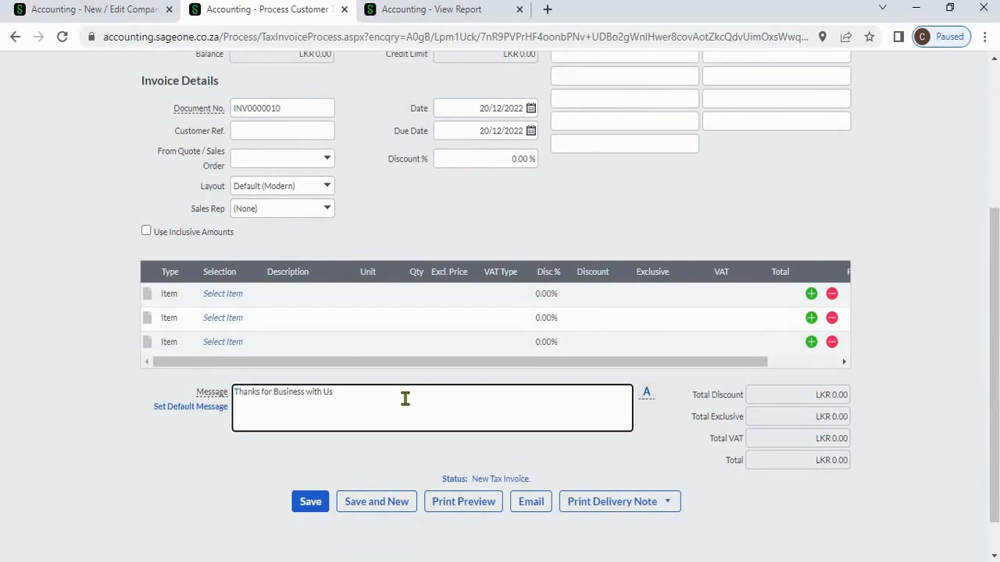
pyautogui.click(226, 412)
pyautogui.click(228, 411)
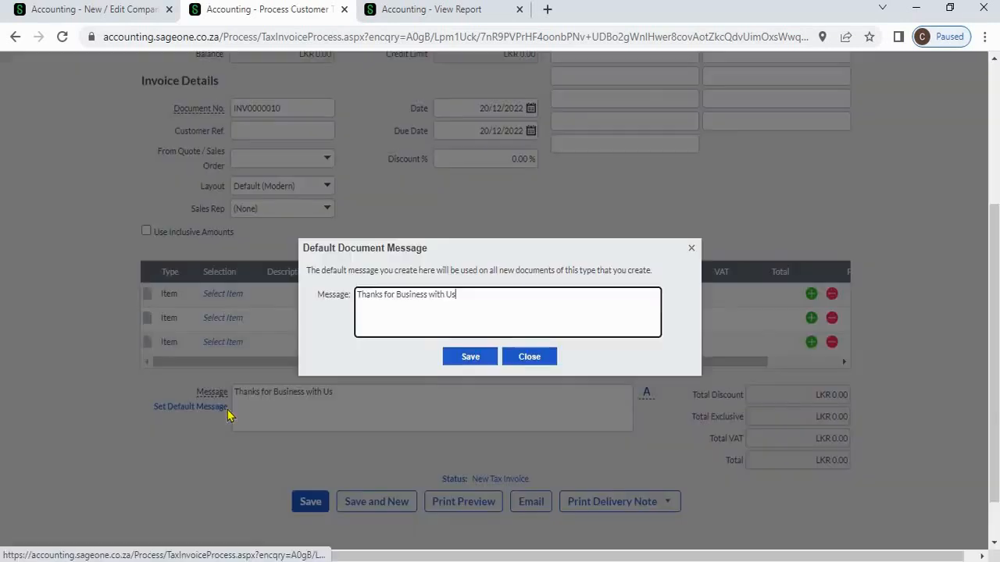
pyautogui.click(529, 359)
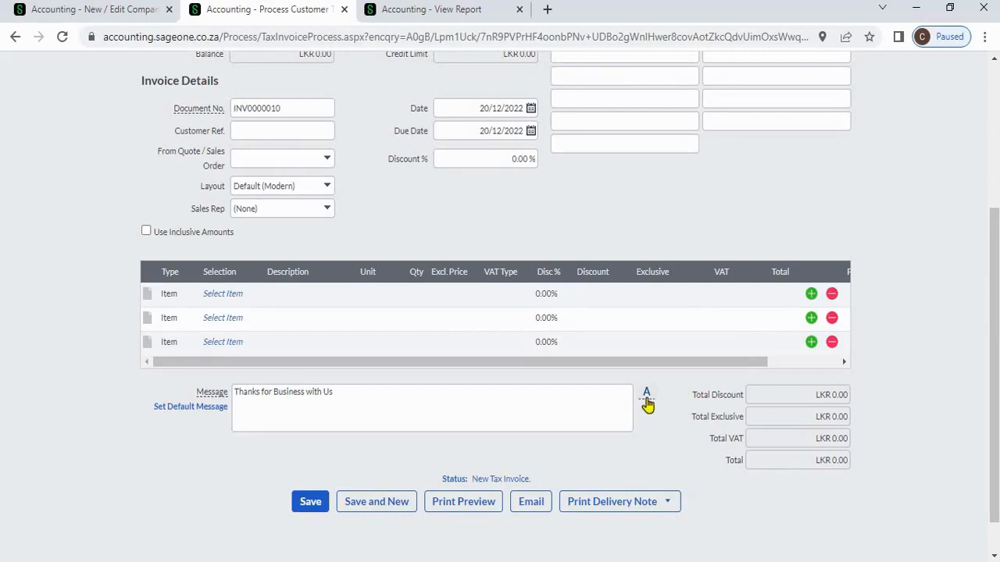
# - Open the saved document messages library, start a new message, then cancel and close it
pyautogui.click(648, 404)
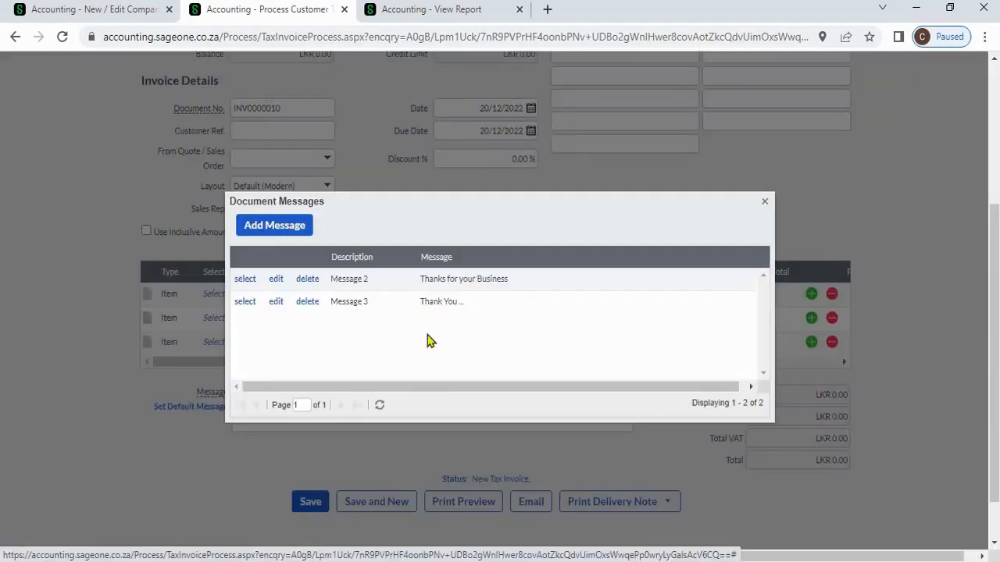
pyautogui.click(285, 225)
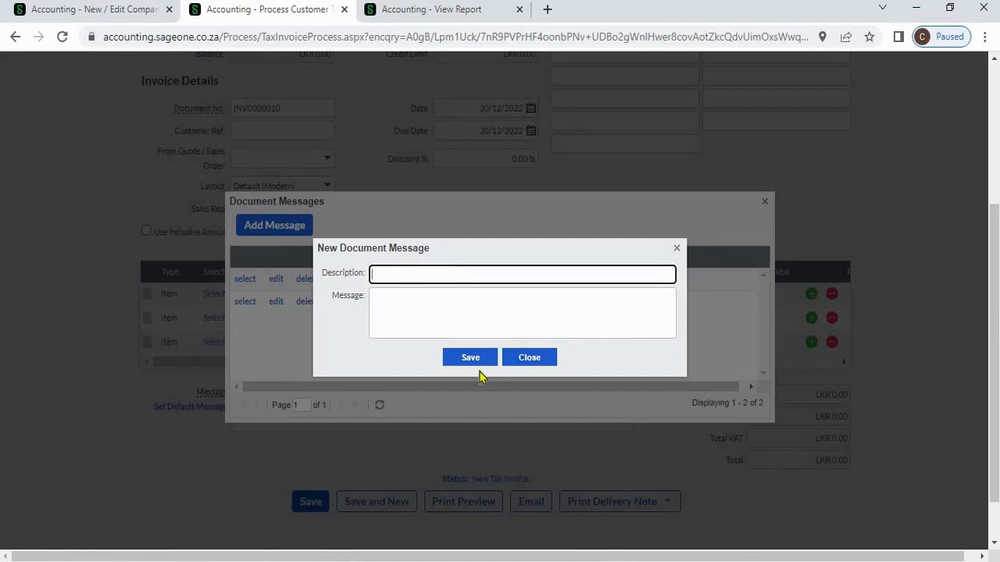
pyautogui.click(517, 359)
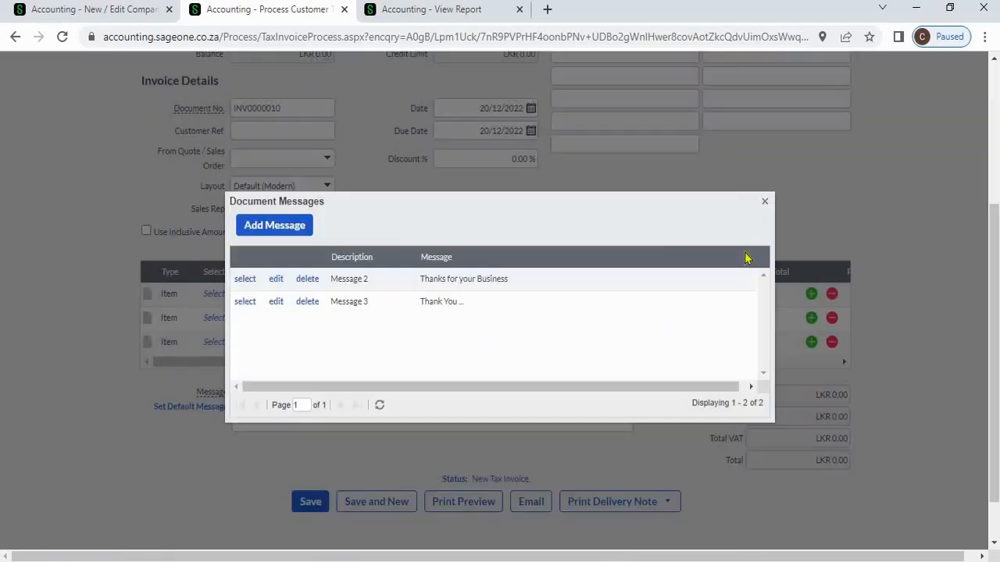
pyautogui.click(764, 202)
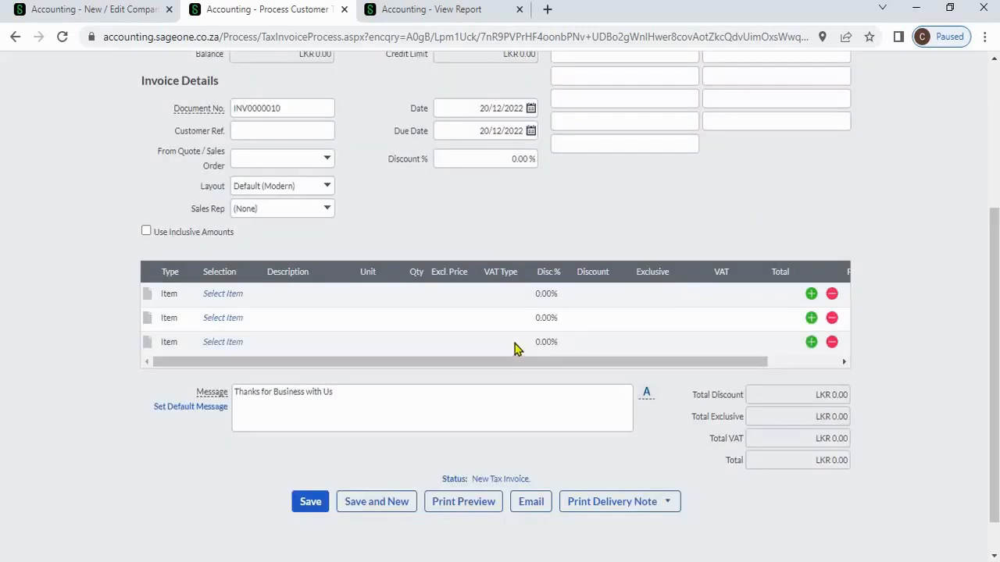
# - Apply saved Message 2, then Message 3, as the invoice message
pyautogui.click(640, 400)
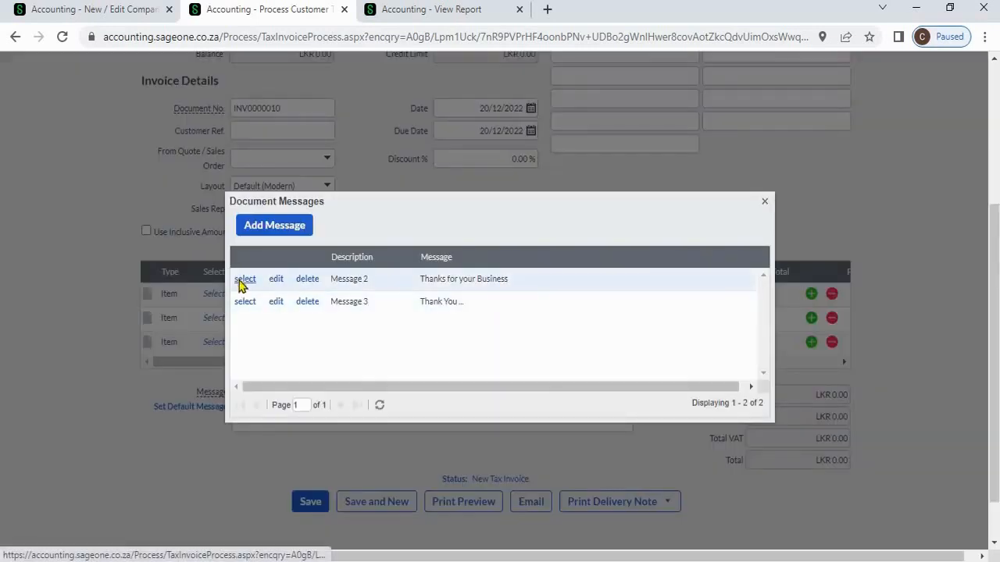
pyautogui.click(244, 280)
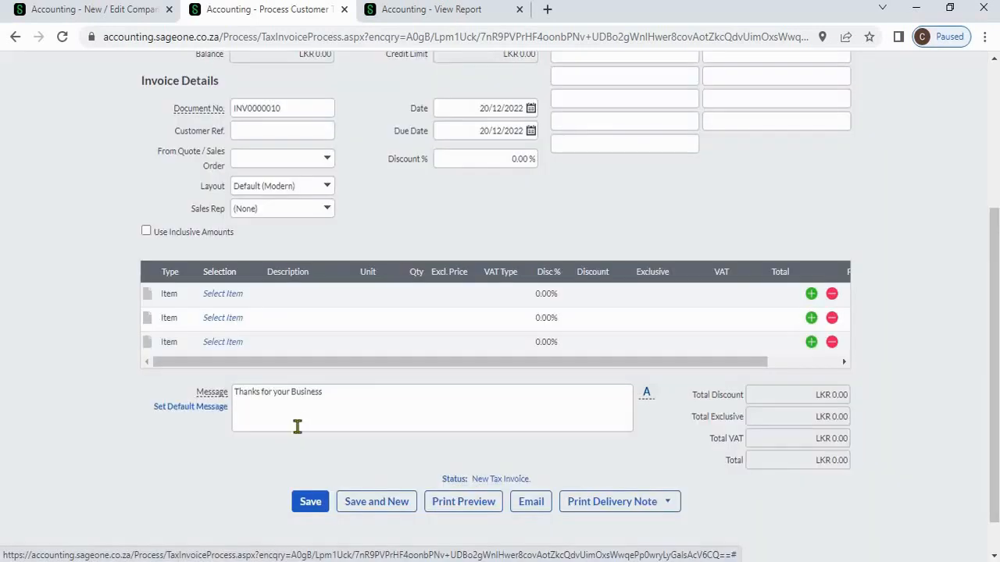
pyautogui.click(650, 399)
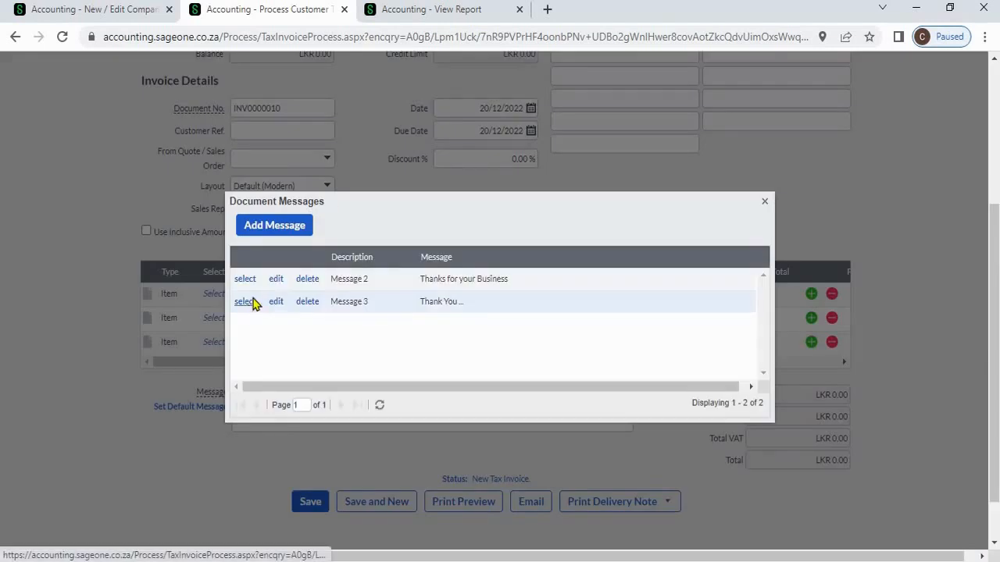
pyautogui.click(246, 301)
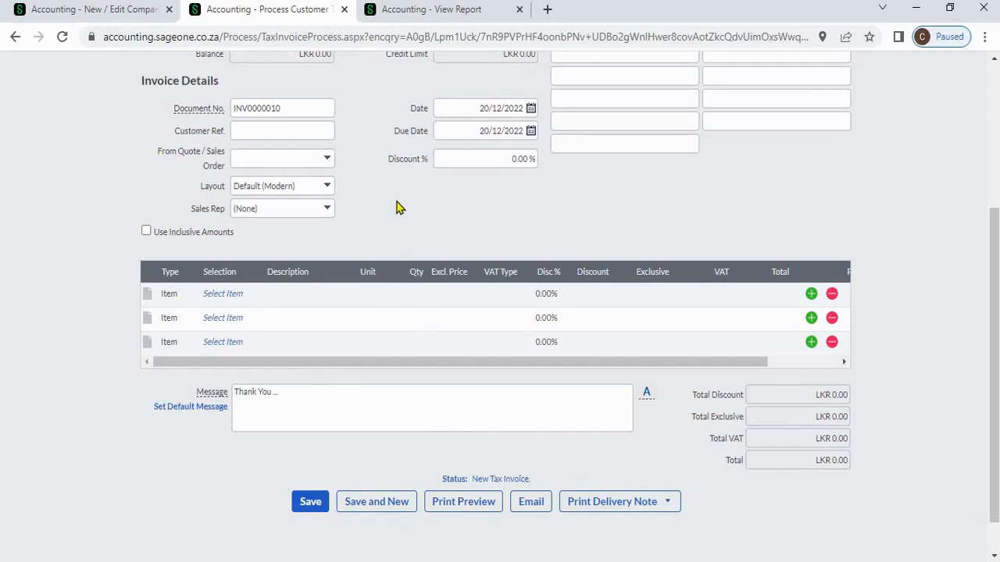
# - Preview the first customer tax invoice, INV0000009, and check its printed footer message
pyautogui.scroll(5, 396, 207)
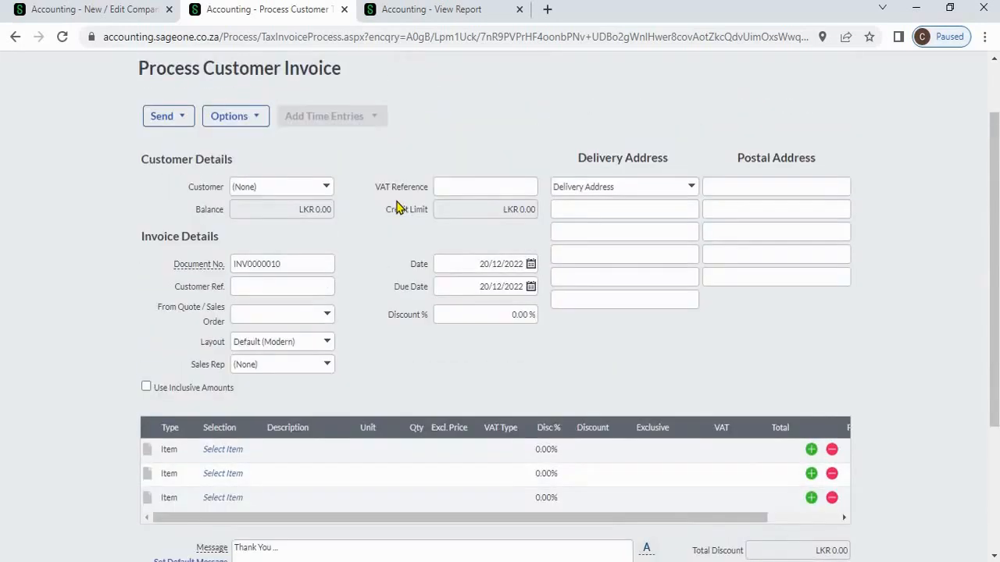
pyautogui.click(149, 100)
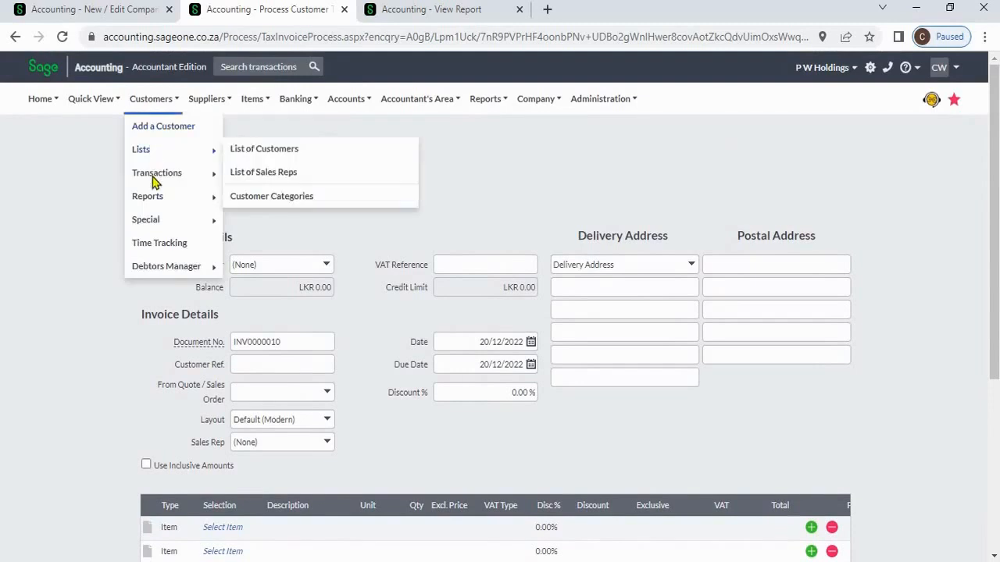
pyautogui.moveTo(156, 174)
pyautogui.click(314, 221)
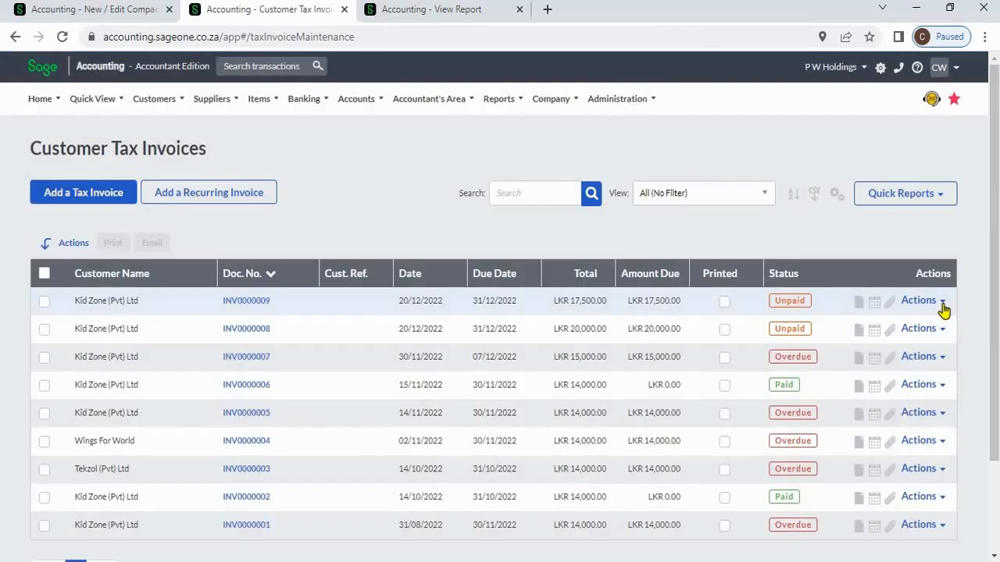
pyautogui.click(936, 302)
pyautogui.click(898, 327)
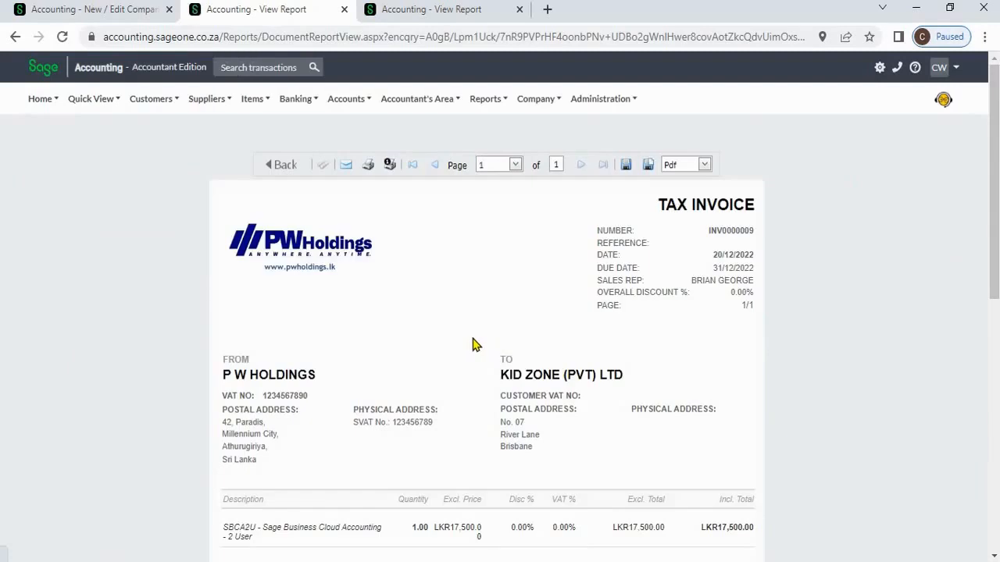
pyautogui.scroll(-5, 473, 344)
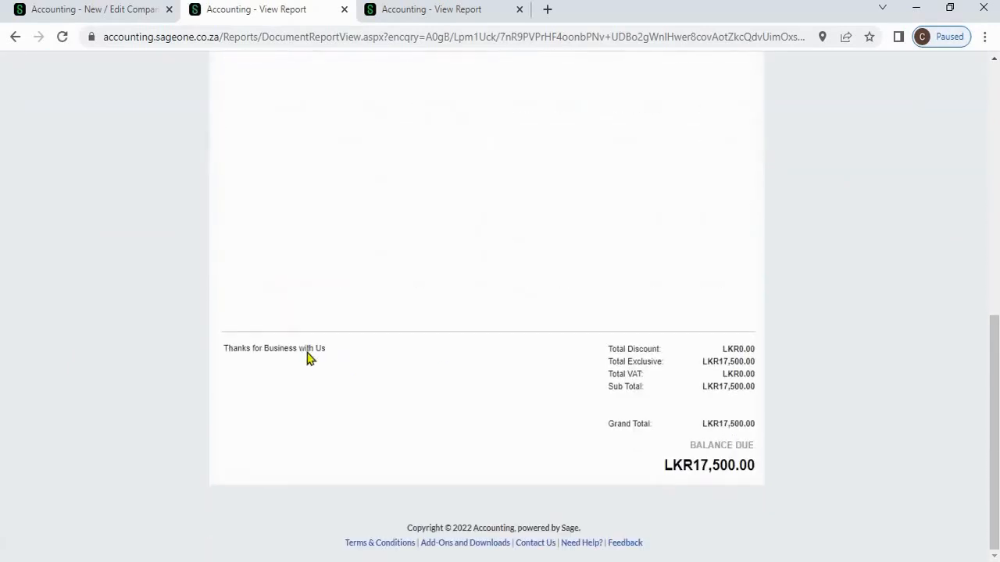
pyautogui.tripleClick(225, 349)
pyautogui.click(221, 352)
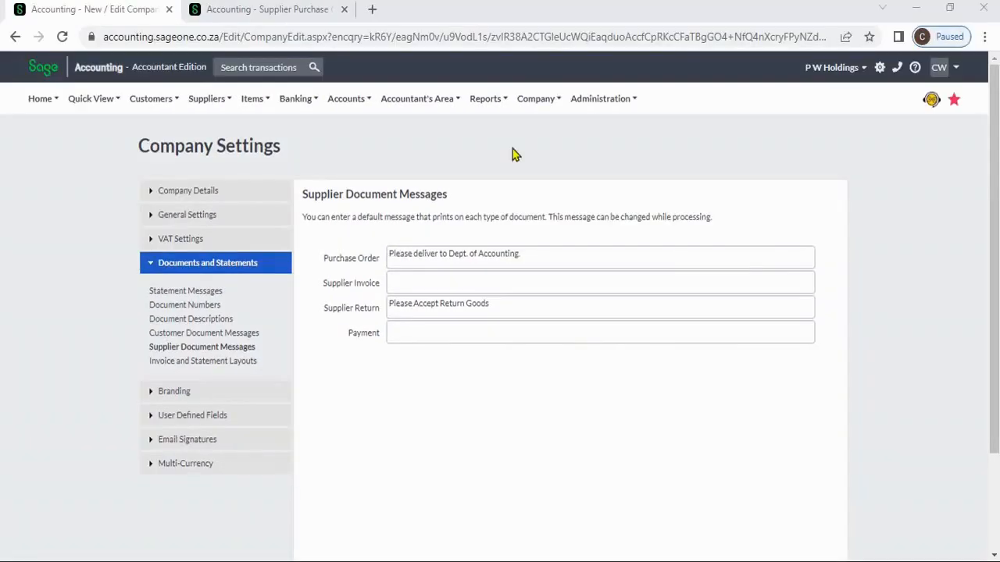
# - Inspect the Purchase Order and Supplier Invoice default messages, then go to Supplier Purchase Orders
pyautogui.click(526, 104)
pyautogui.tripleClick(546, 258)
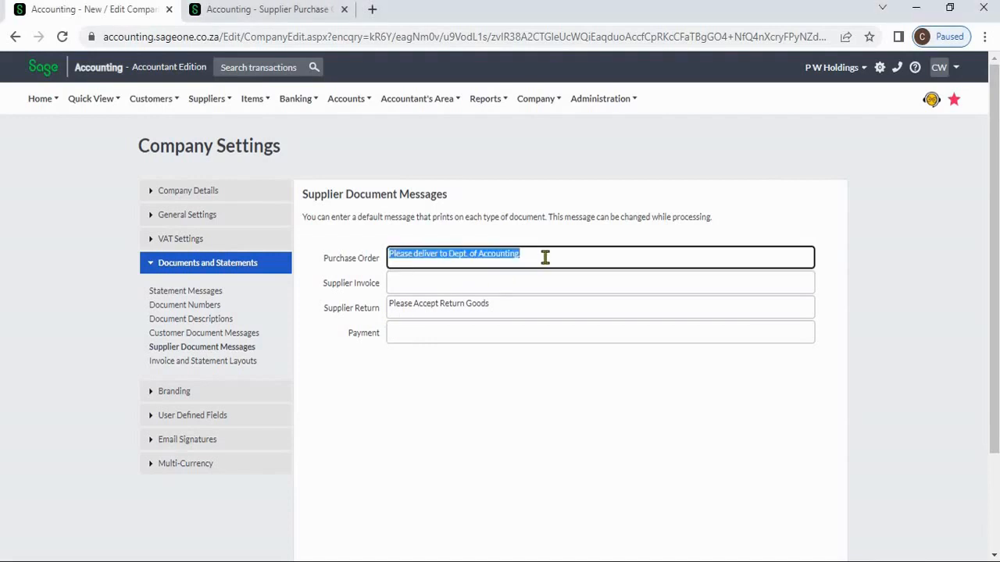
pyautogui.click(545, 282)
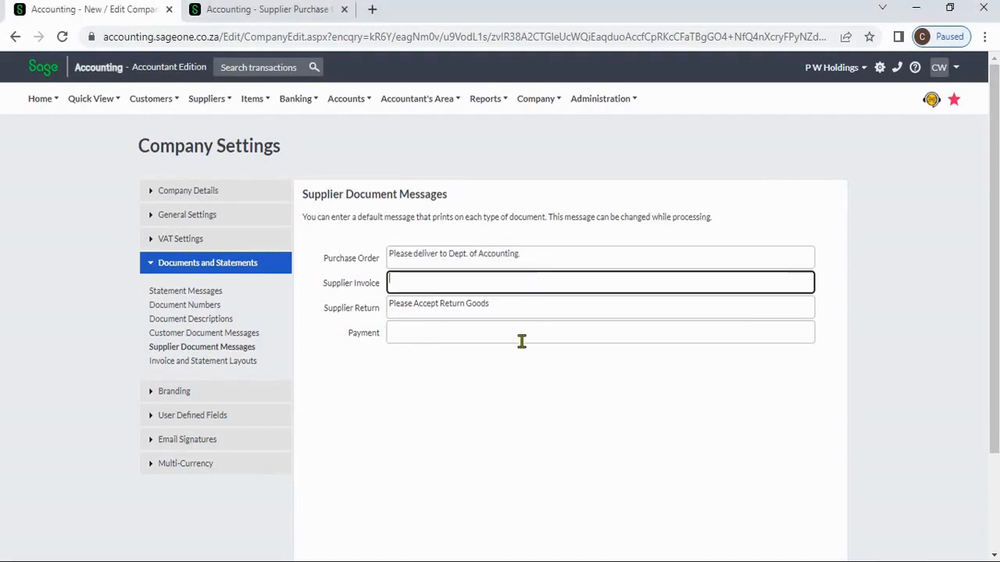
pyautogui.scroll(-2, 484, 352)
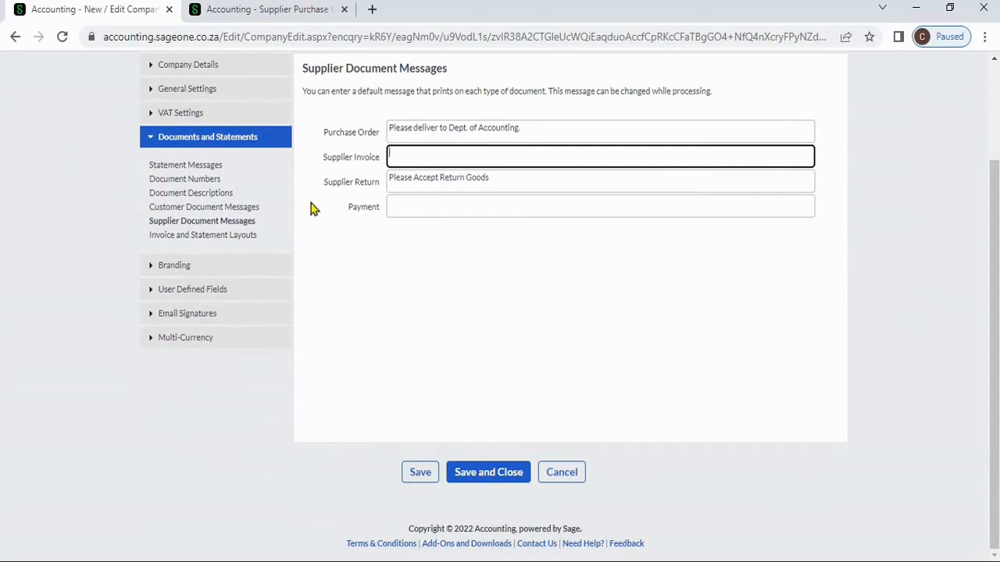
pyautogui.click(258, 17)
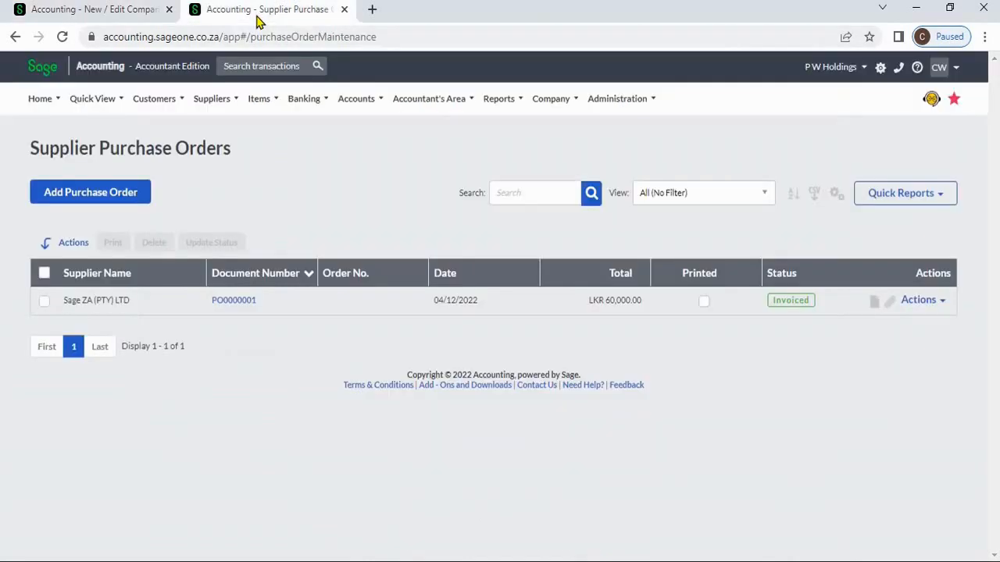
pyautogui.moveTo(208, 112)
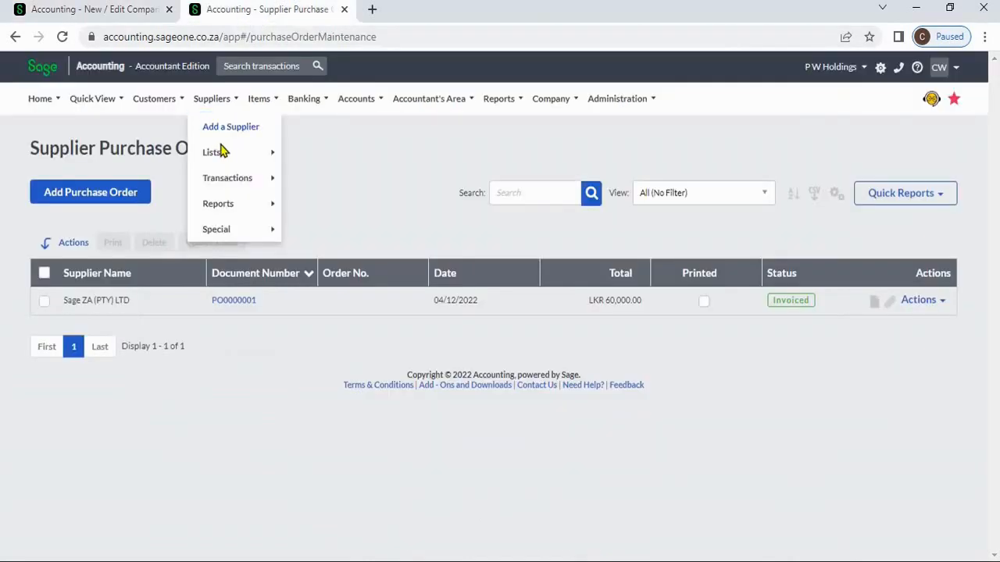
pyautogui.moveTo(221, 151)
pyautogui.moveTo(228, 182)
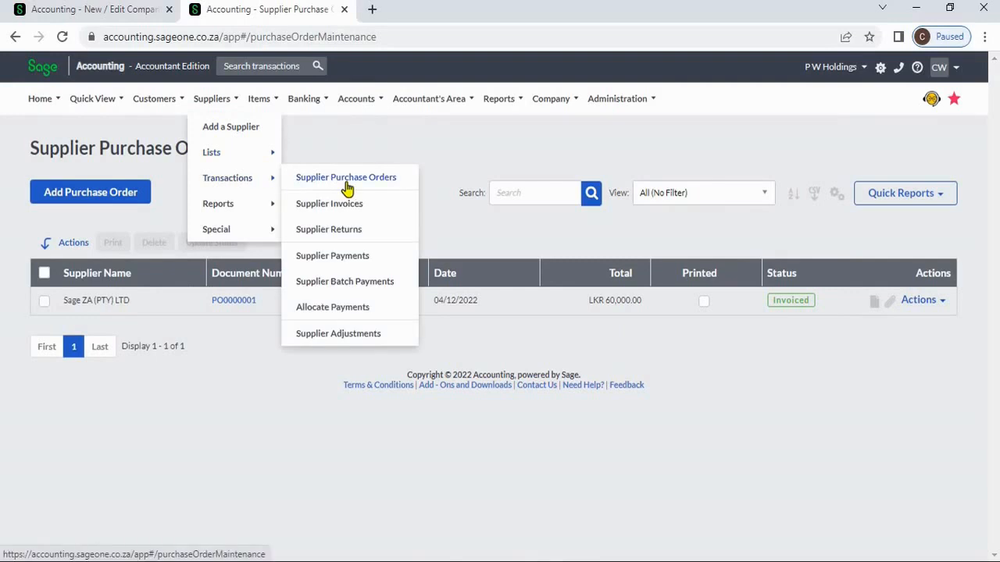
pyautogui.click(348, 182)
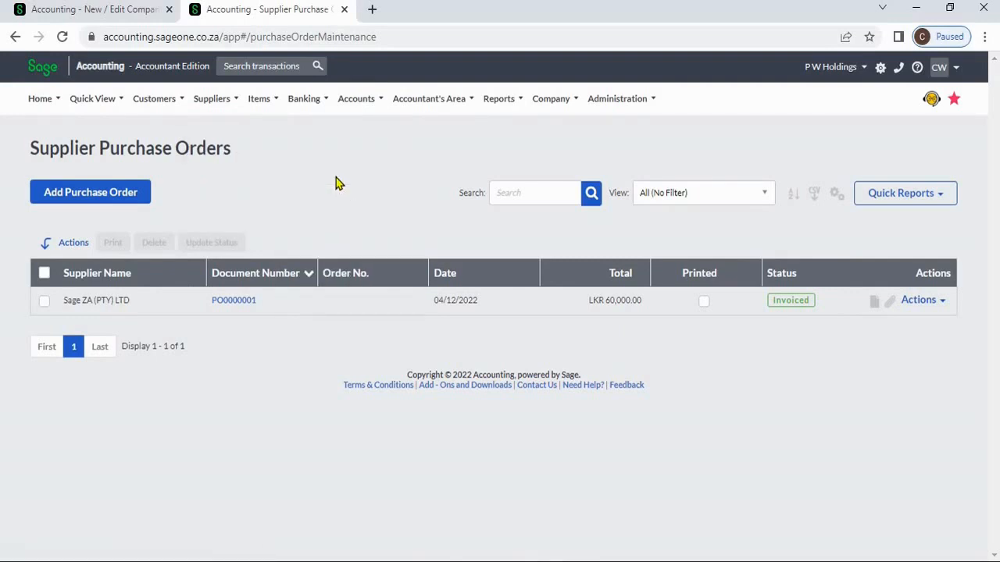
pyautogui.click(223, 106)
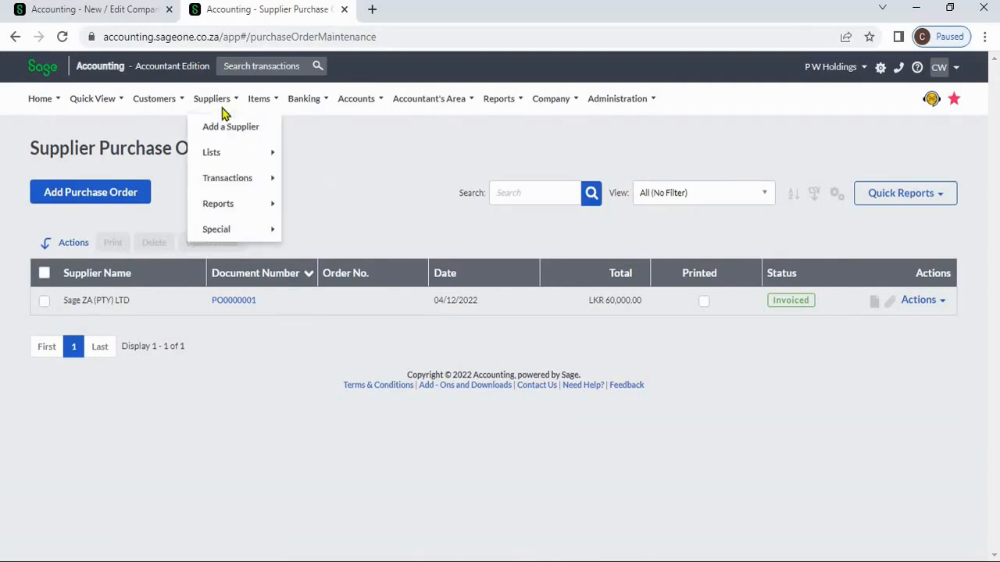
pyautogui.moveTo(238, 179)
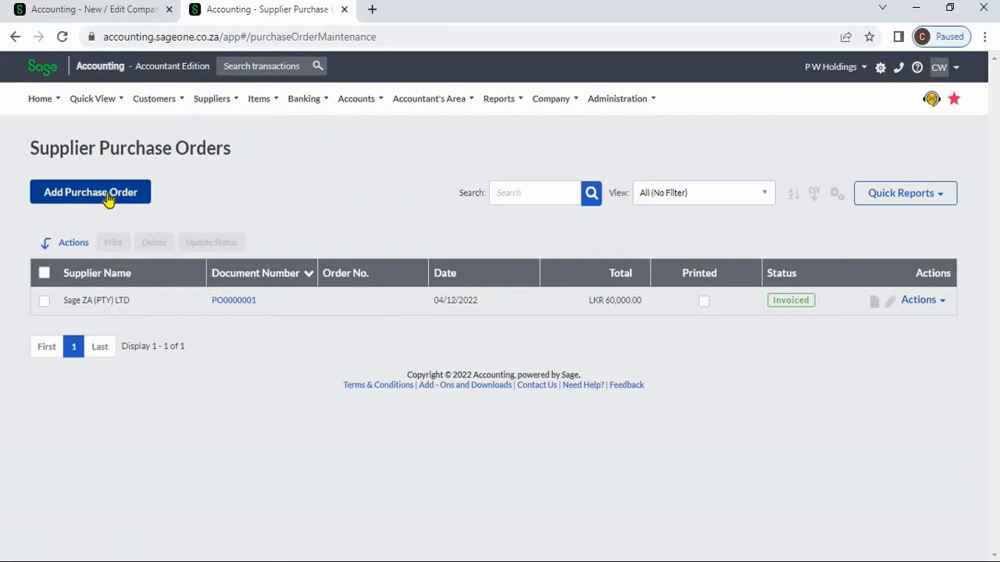
pyautogui.click(133, 195)
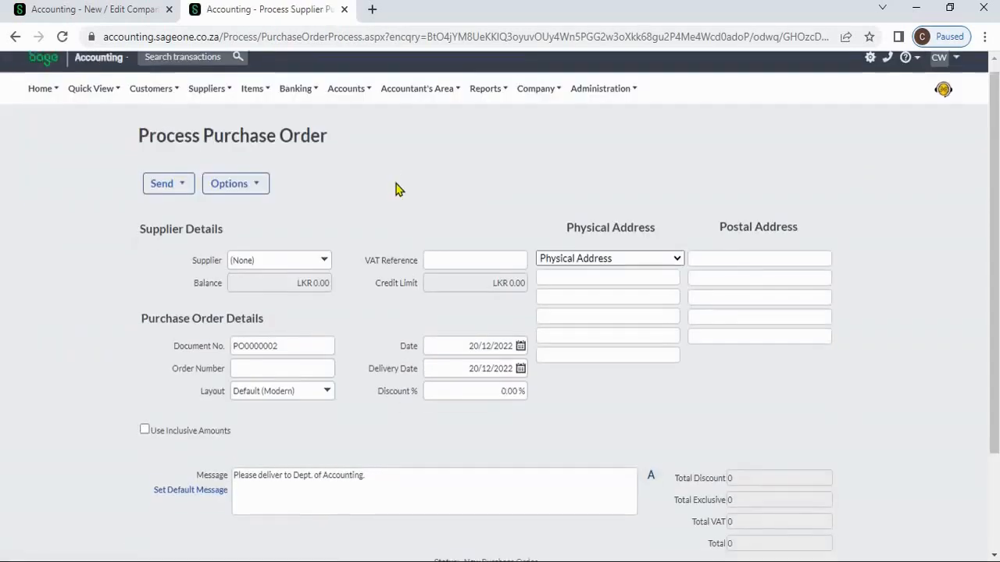
pyautogui.scroll(-2, 404, 359)
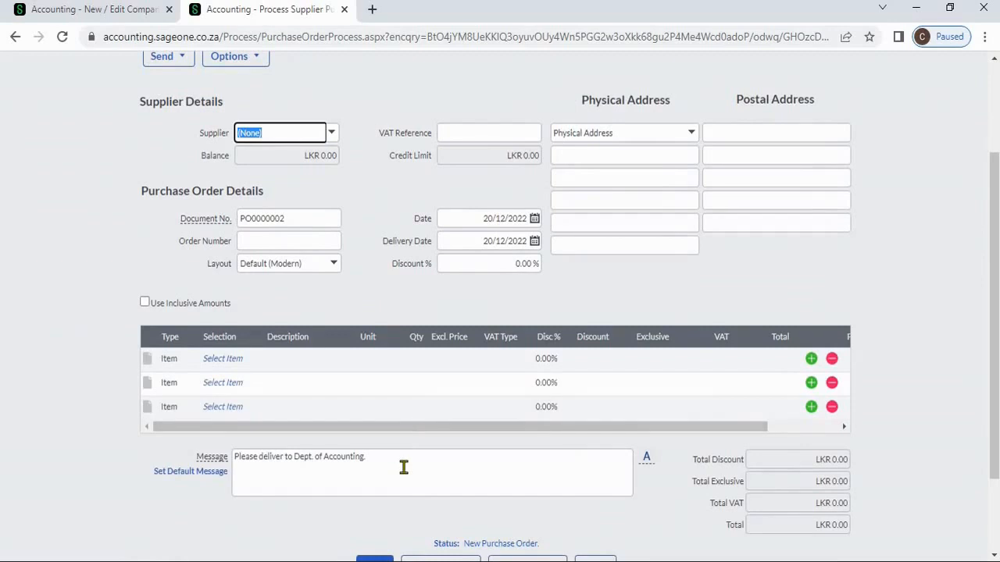
pyautogui.click(403, 467)
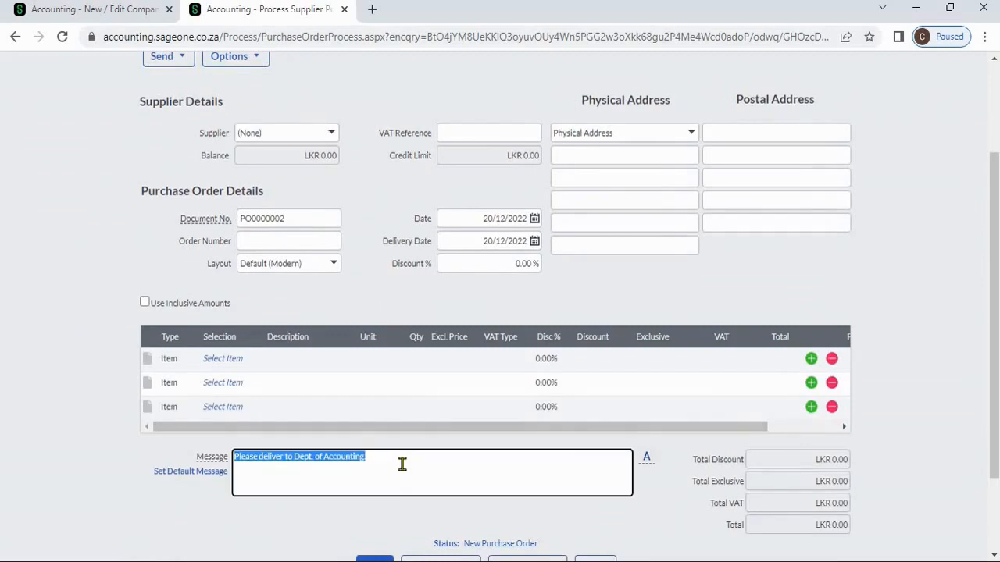
pyautogui.click(403, 465)
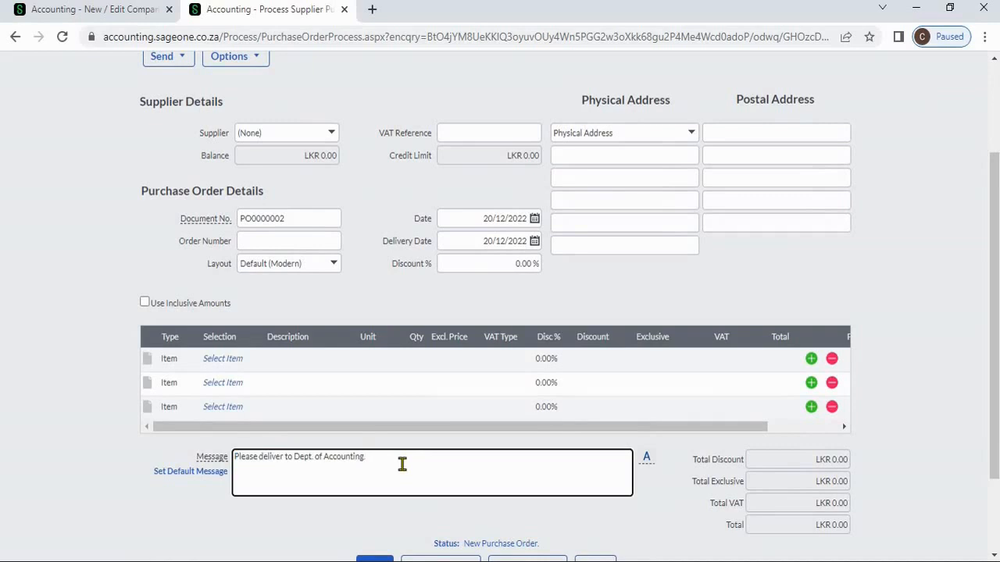
pyautogui.press('BackSpace')
pyautogui.hotkey('ctrl', 'shift', 'Left')
pyautogui.hotkey('ctrl', 'shift', 'Left')
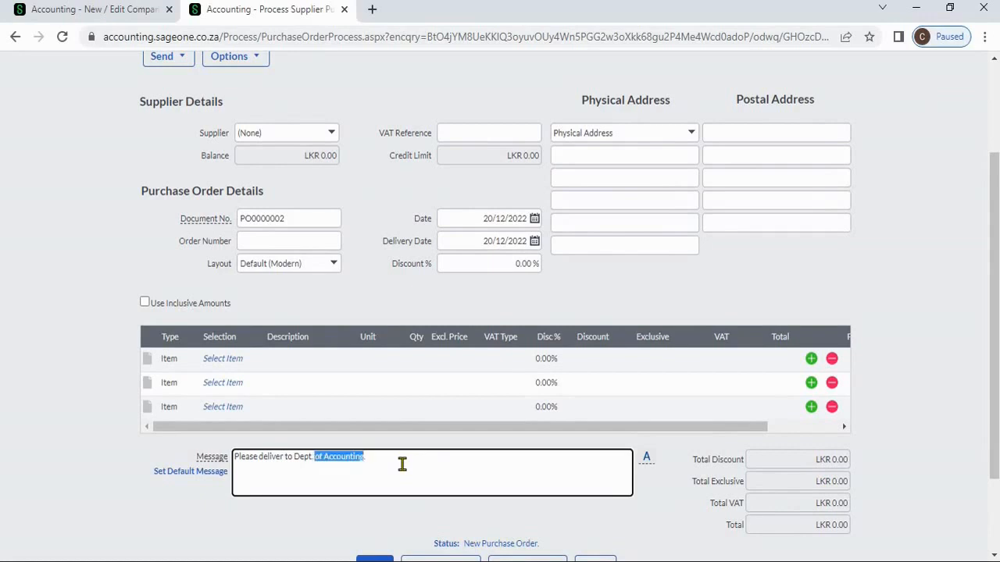
pyautogui.hotkey('ctrl', 'shift', 'Left')
pyautogui.press('BackSpace')
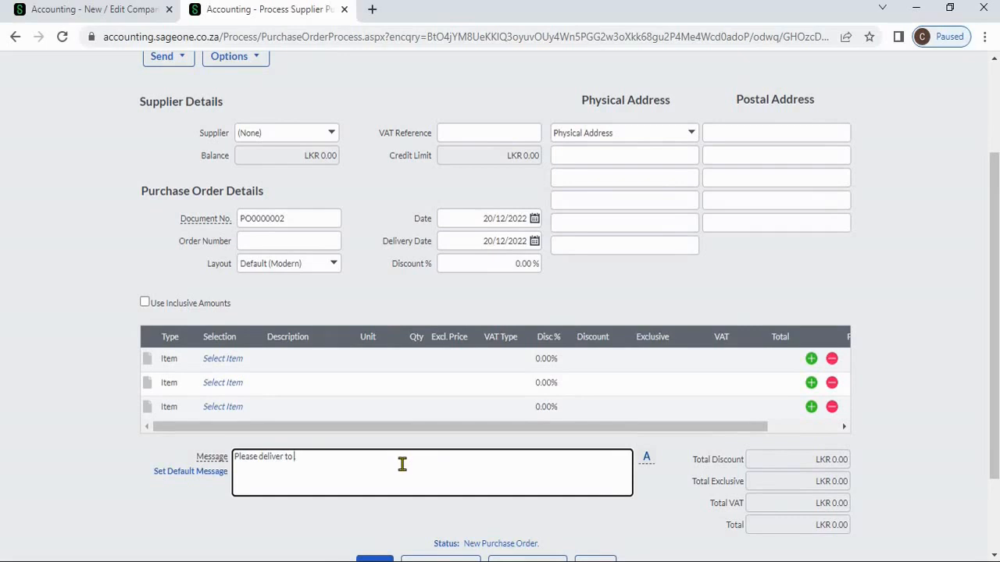
pyautogui.hotkey('ctrl', 'z')
pyautogui.click(655, 500)
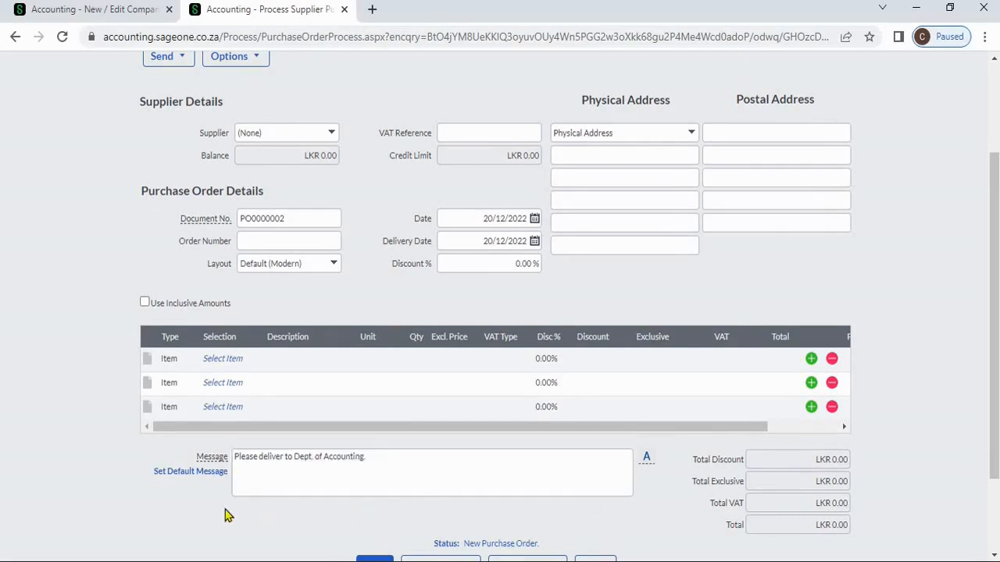
# - Save a new reusable document message 'A' with the text 'Please Deliver'
pyautogui.click(198, 477)
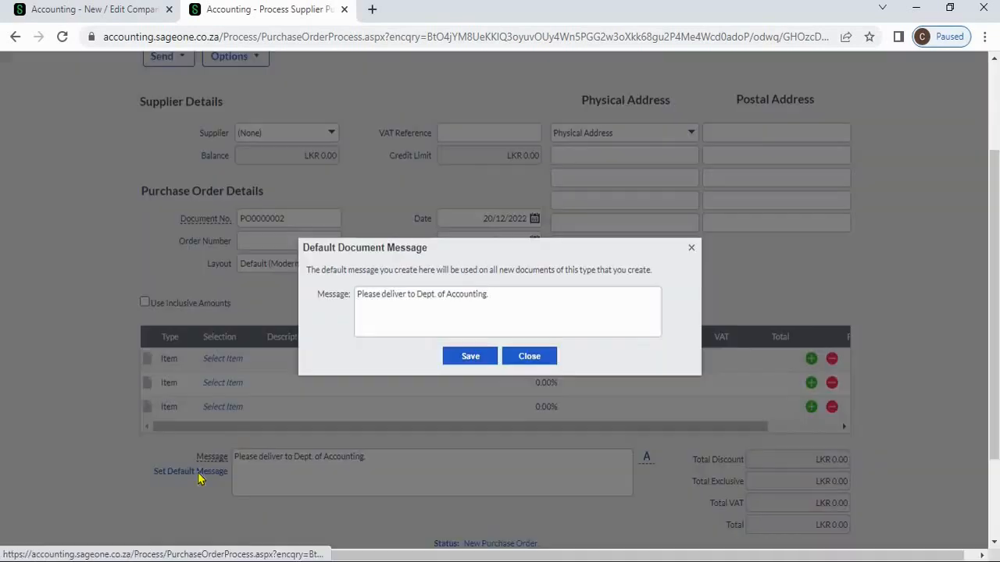
pyautogui.click(527, 361)
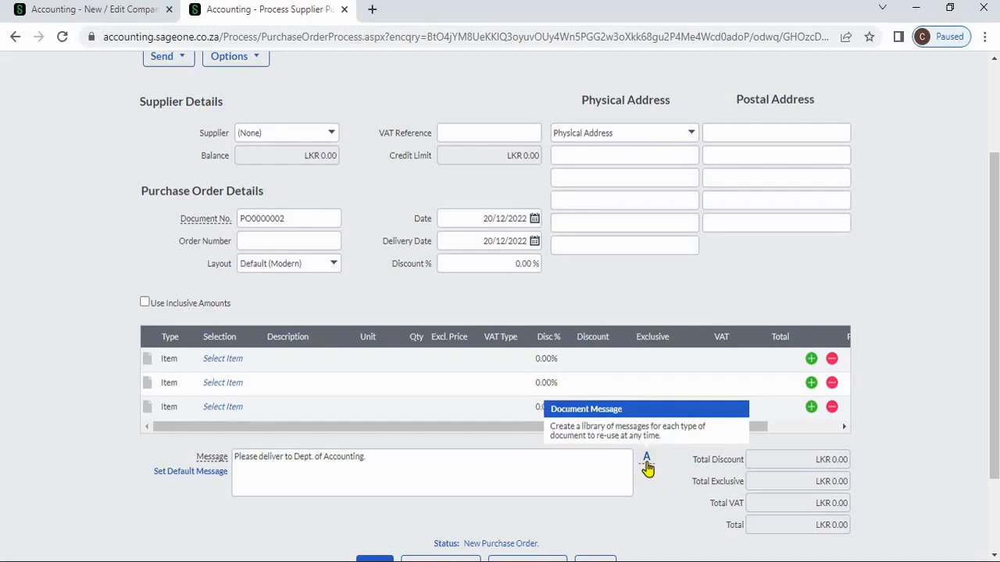
pyautogui.click(646, 462)
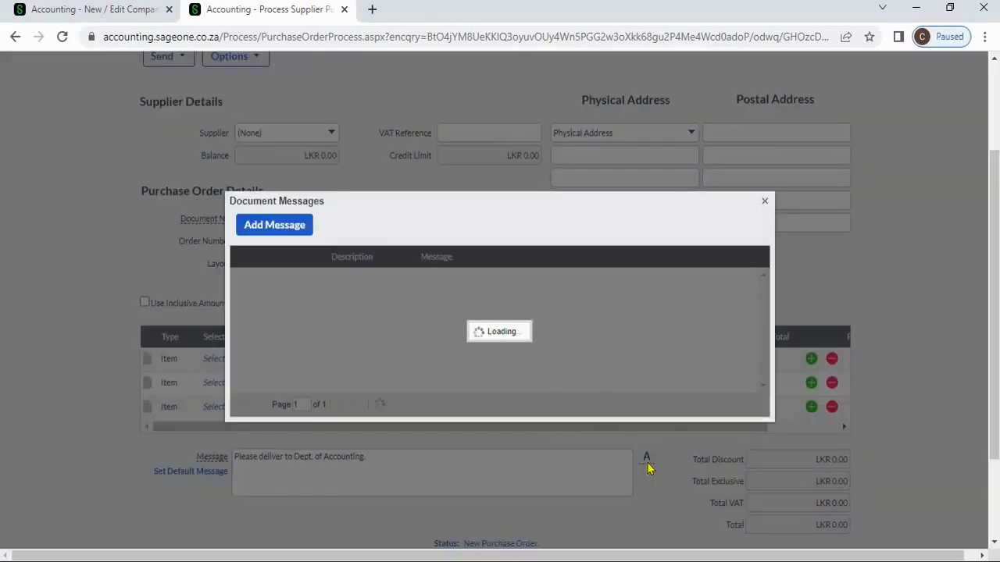
pyautogui.click(262, 226)
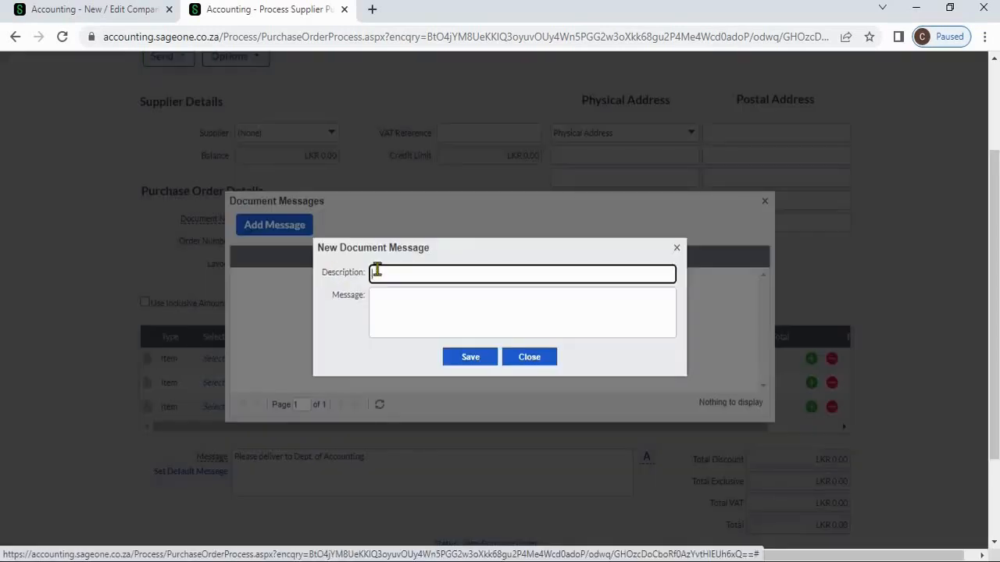
pyautogui.write('A')
pyautogui.click(419, 297)
pyautogui.write('Please')
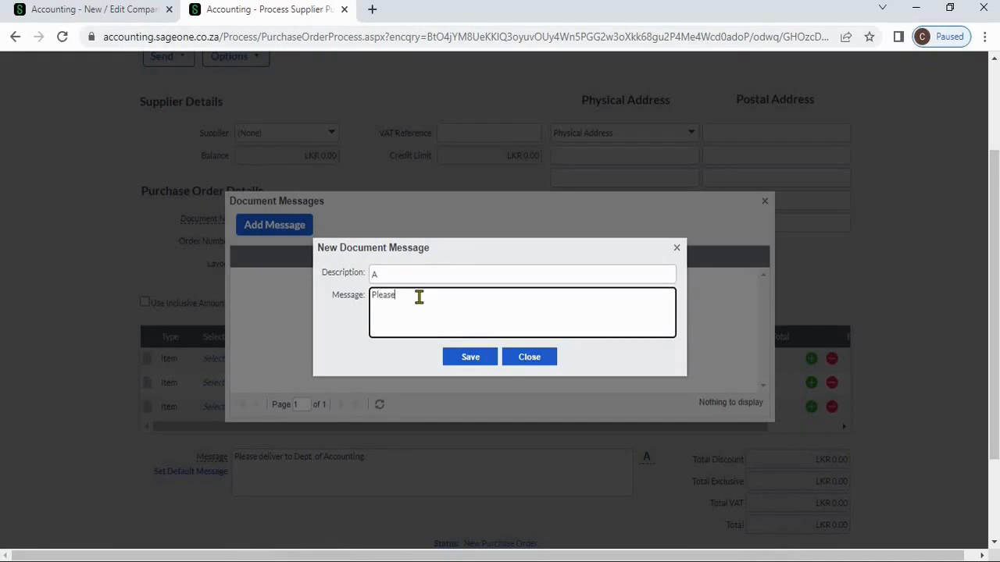
pyautogui.write(' Deliver')
pyautogui.click(465, 363)
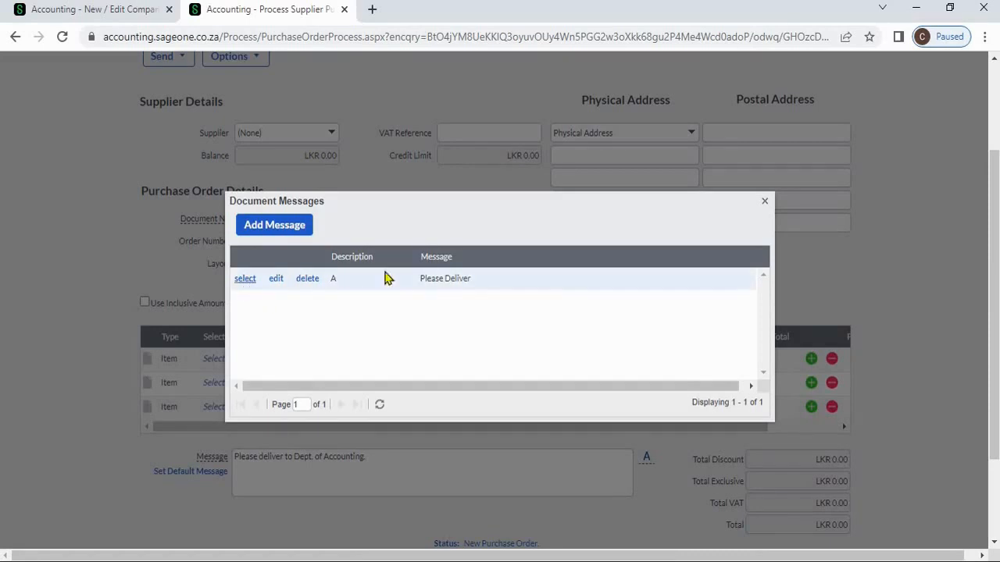
pyautogui.click(763, 204)
# - Set the purchase order supplier to Sage with item SBCA2U on the first line
pyautogui.click(332, 133)
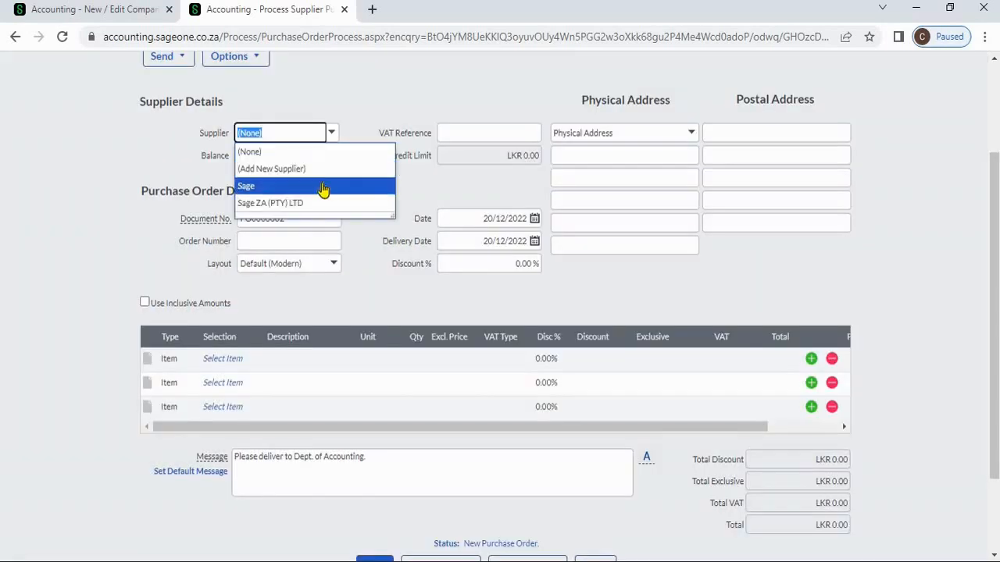
pyautogui.click(323, 189)
pyautogui.click(250, 359)
pyautogui.click(294, 428)
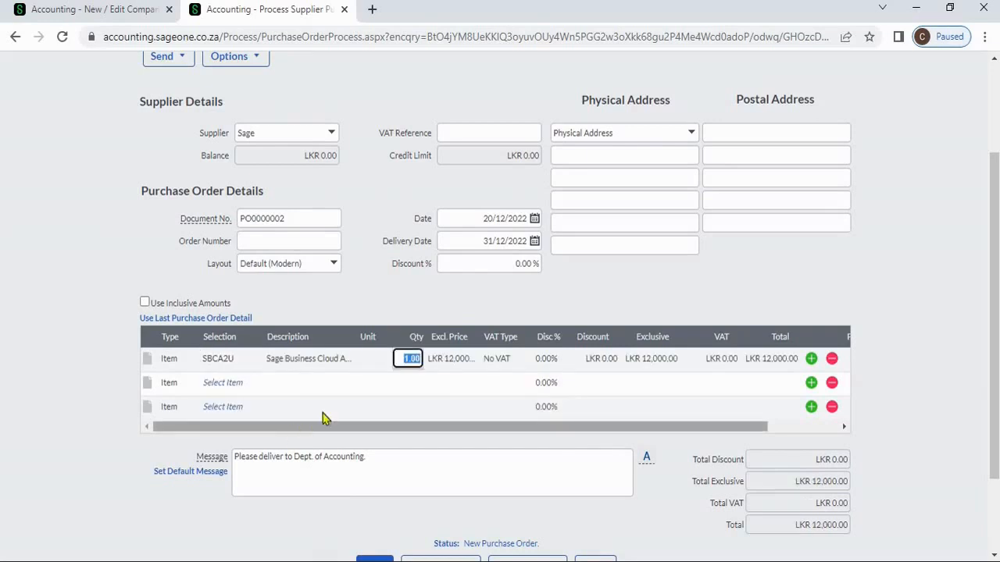
pyautogui.scroll(-2, 328, 406)
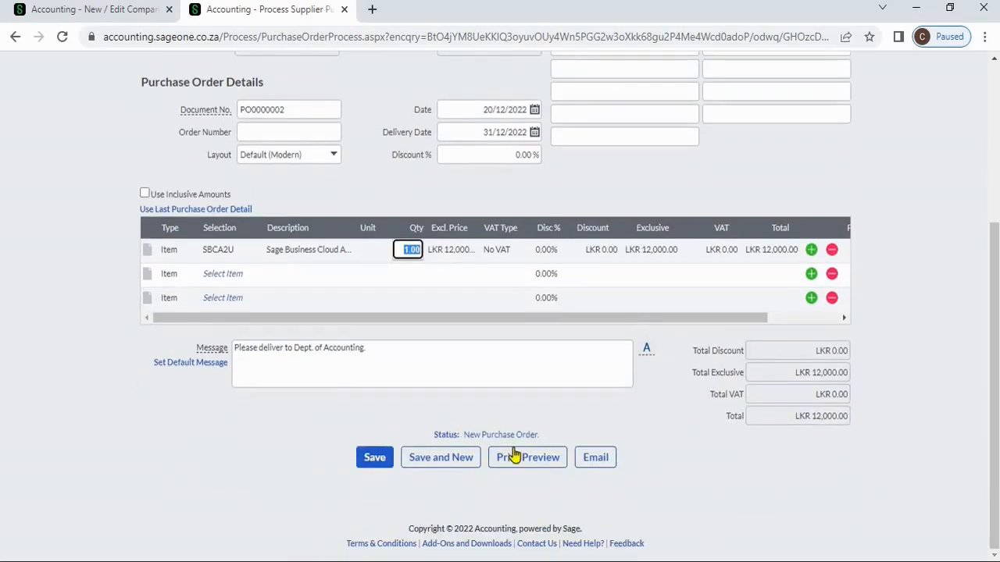
pyautogui.click(391, 354)
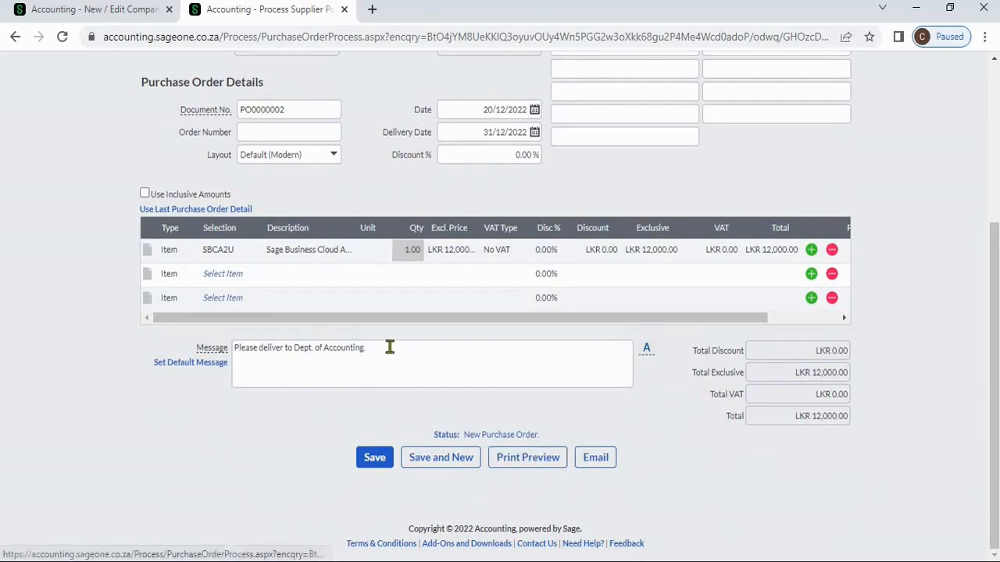
# - Preview PO0000002 and highlight its printed 'Please deliver to Dept. of Accounting.' message
pyautogui.click(514, 458)
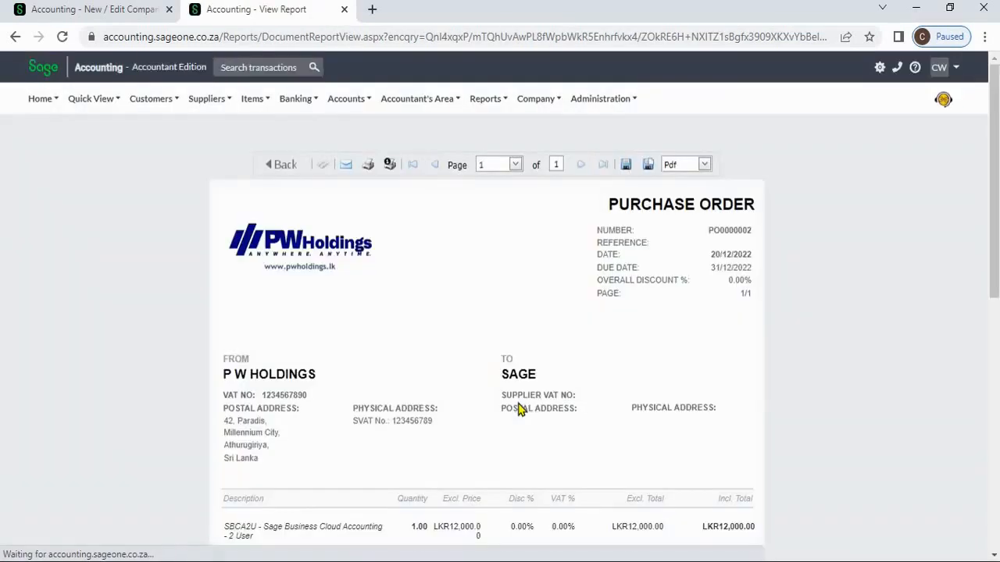
pyautogui.scroll(-6, 518, 409)
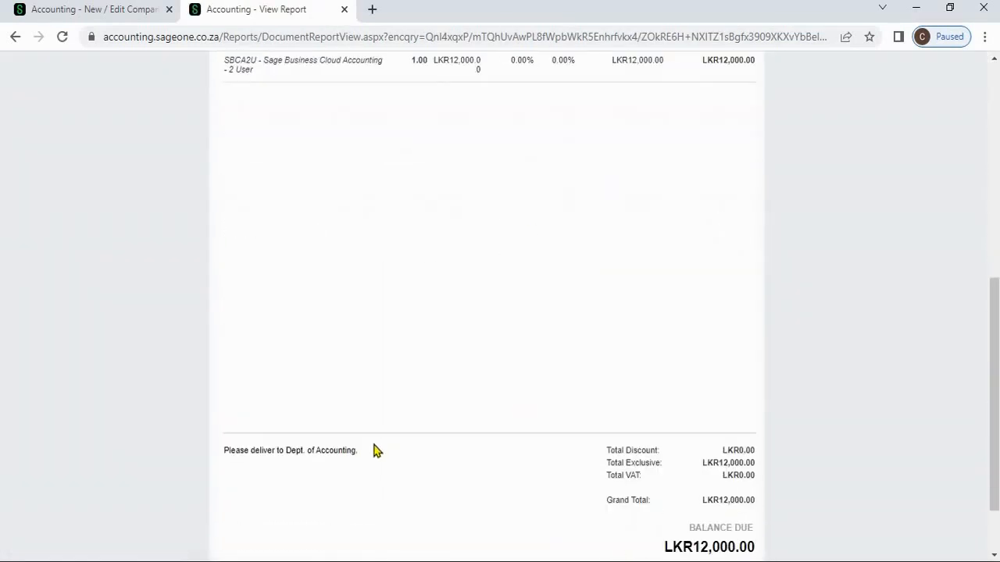
pyautogui.tripleClick(228, 451)
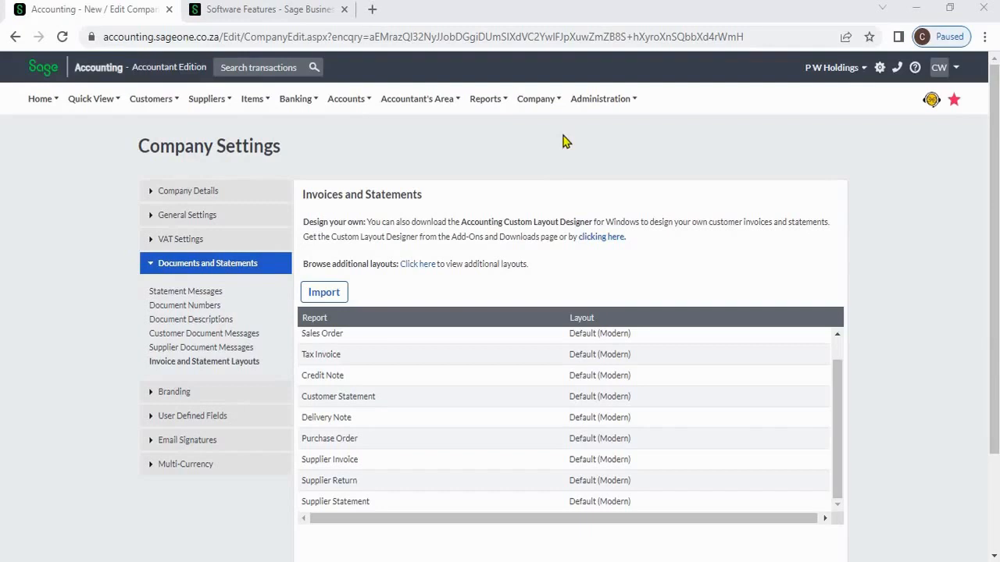
pyautogui.click(537, 100)
pyautogui.click(257, 365)
pyautogui.scroll(1, 461, 423)
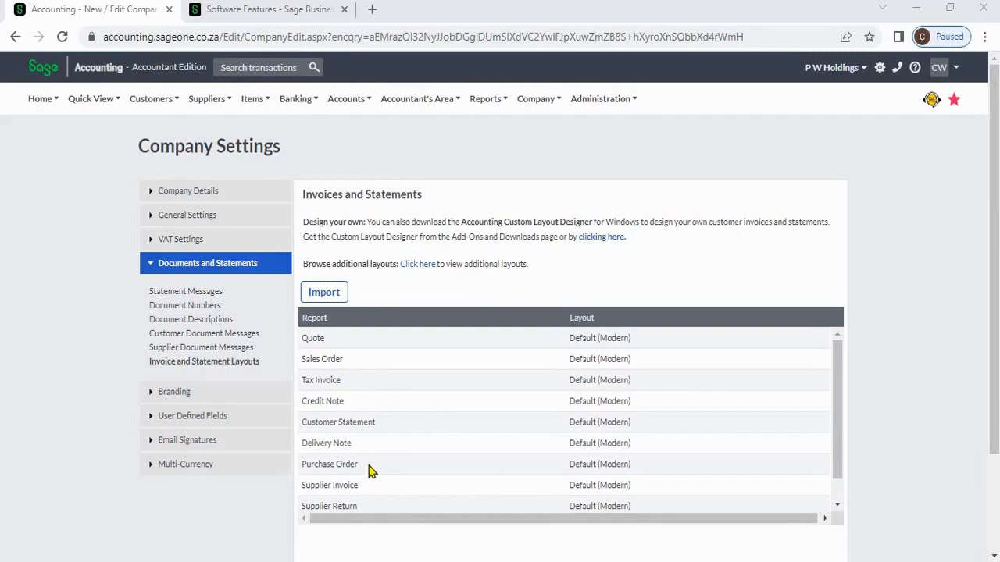
pyautogui.scroll(-1, 371, 472)
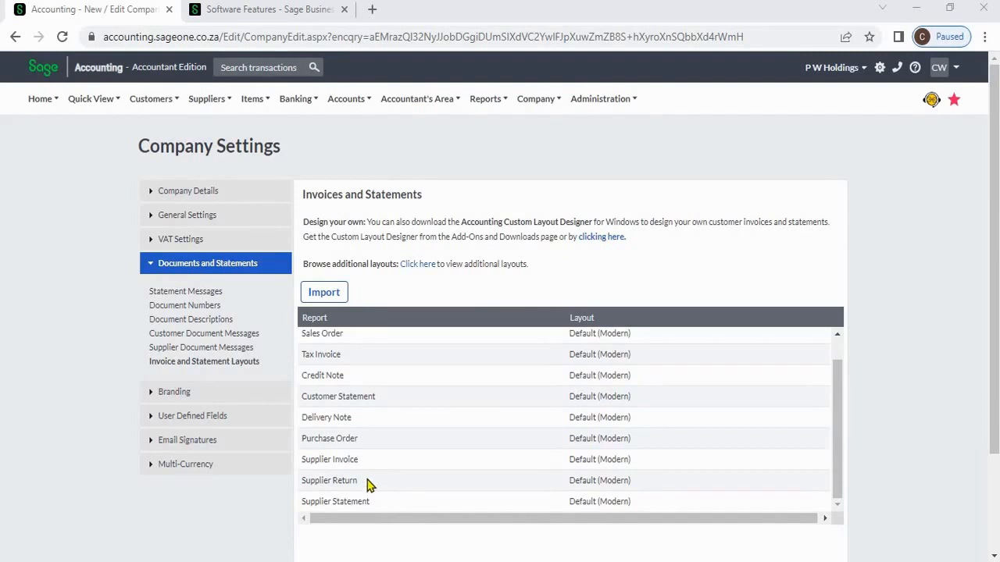
pyautogui.scroll(1, 591, 439)
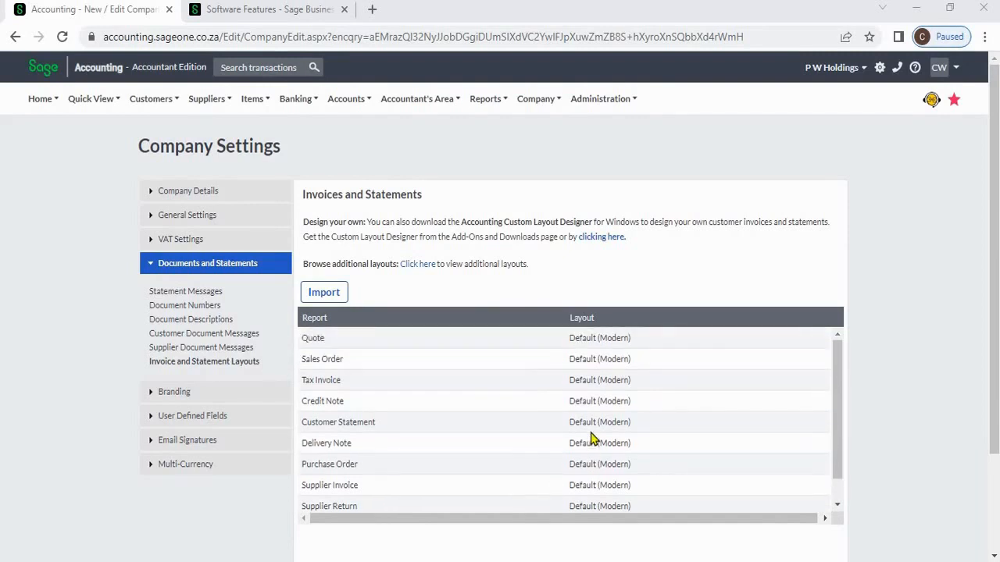
pyautogui.click(632, 386)
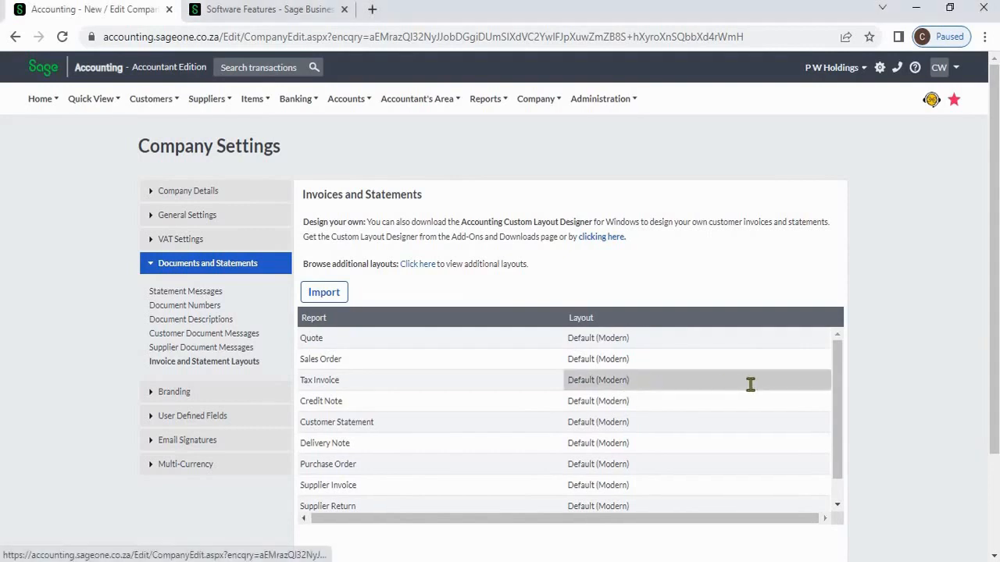
pyautogui.click(822, 380)
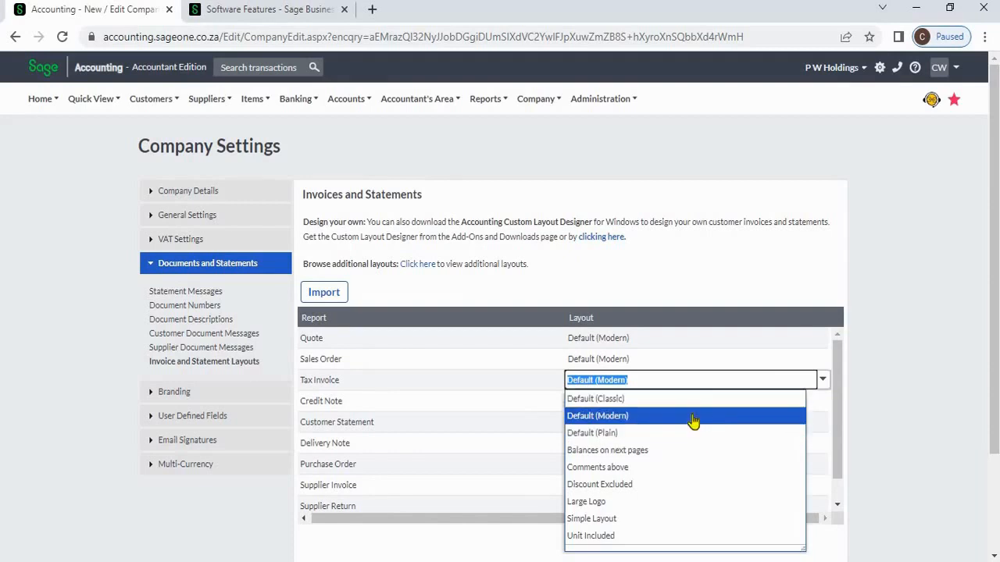
pyautogui.click(877, 391)
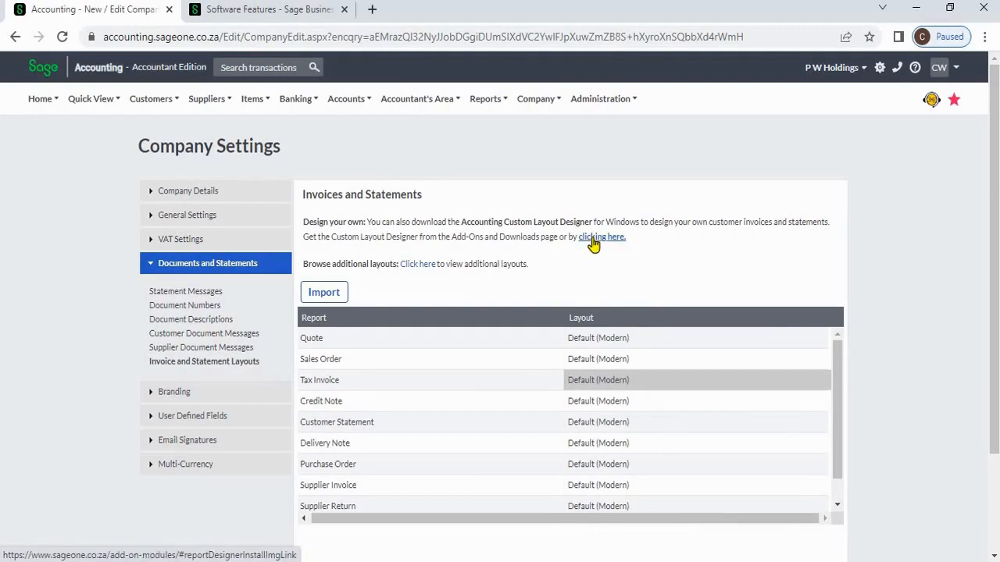
# - Go from the Sage features tab to the Sage Accounting Add-On Modules page
pyautogui.click(289, 17)
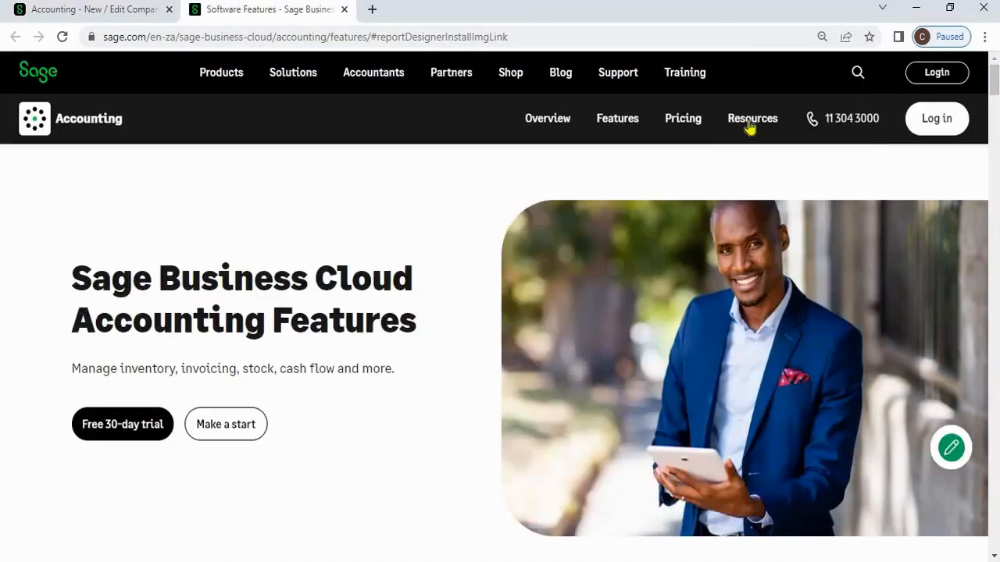
pyautogui.moveTo(746, 127)
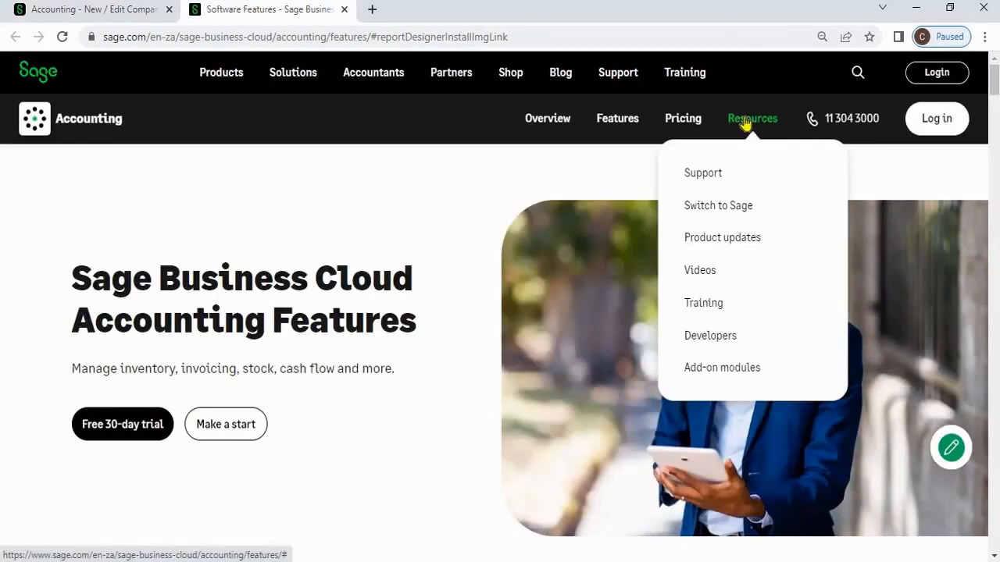
pyautogui.click(779, 374)
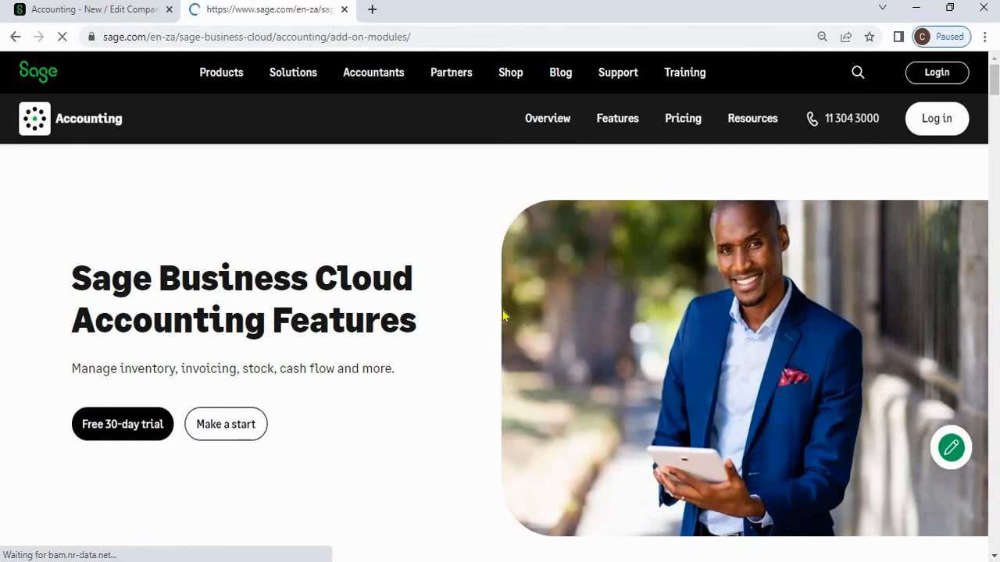
# - Scroll to the Accounting Custom Layout Designer for Windows download, version 1.6.6, 77.2 MB
pyautogui.scroll(-3, 387, 375)
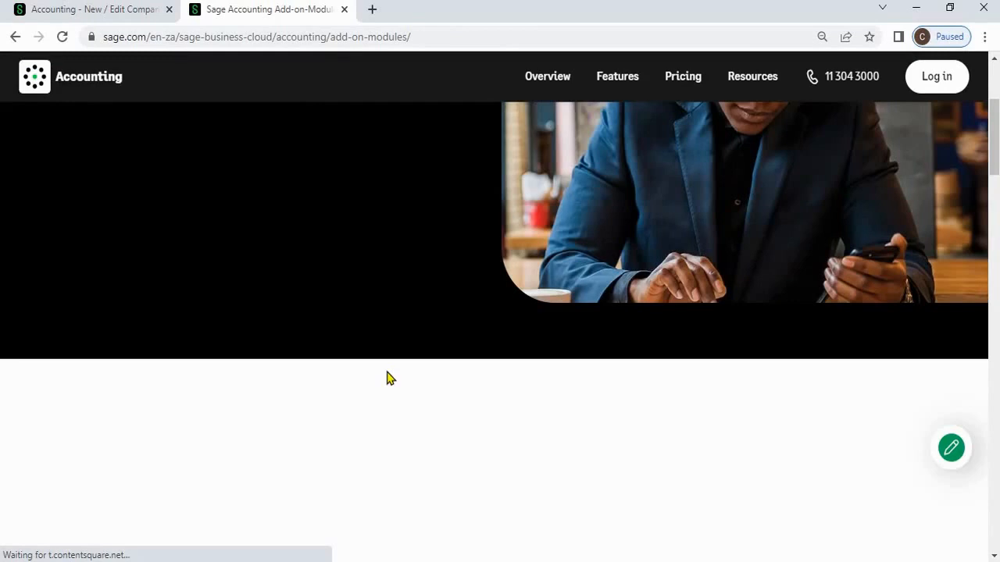
pyautogui.scroll(-4, 387, 377)
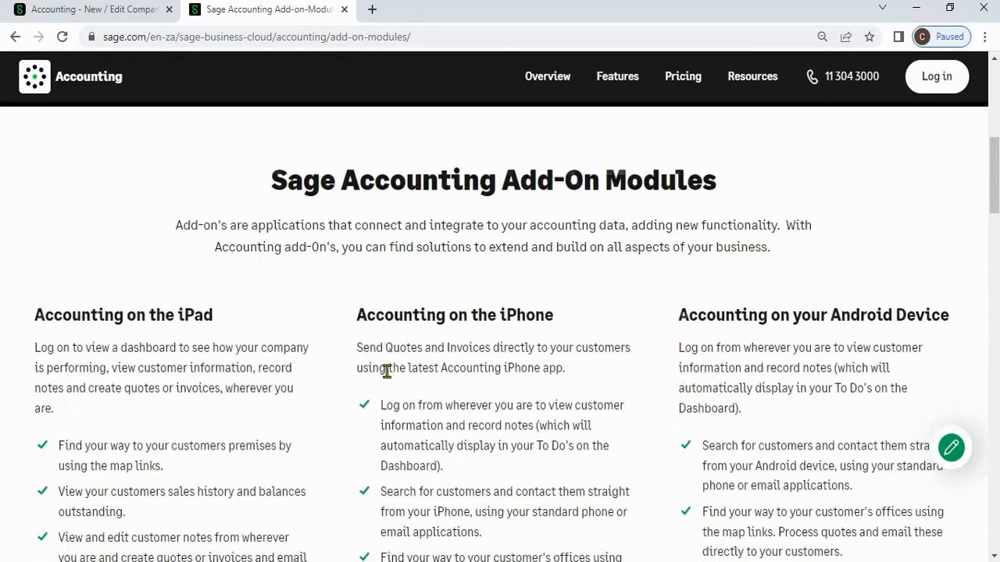
pyautogui.scroll(-5, 387, 377)
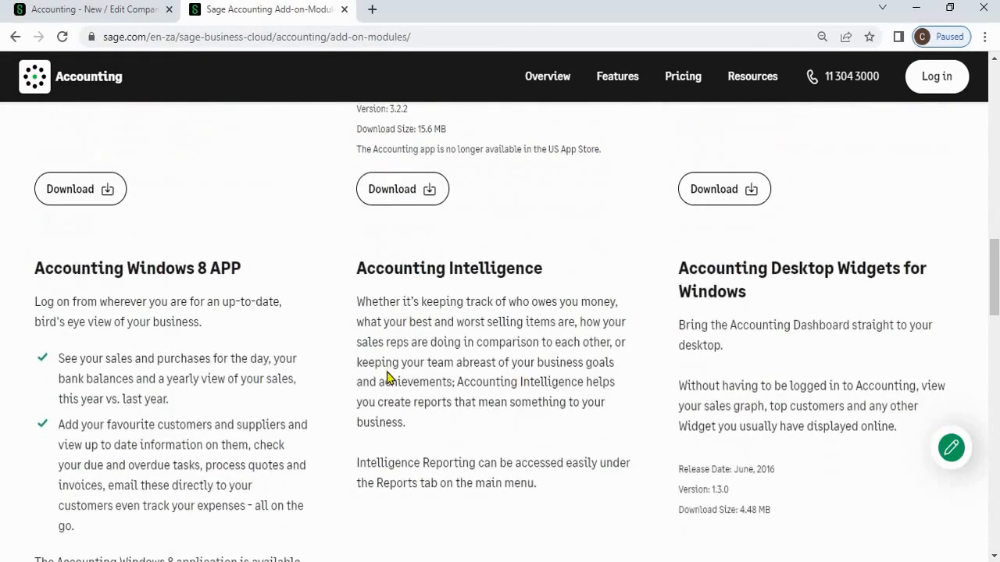
pyautogui.scroll(-3, 386, 377)
pyautogui.scroll(-3, 386, 378)
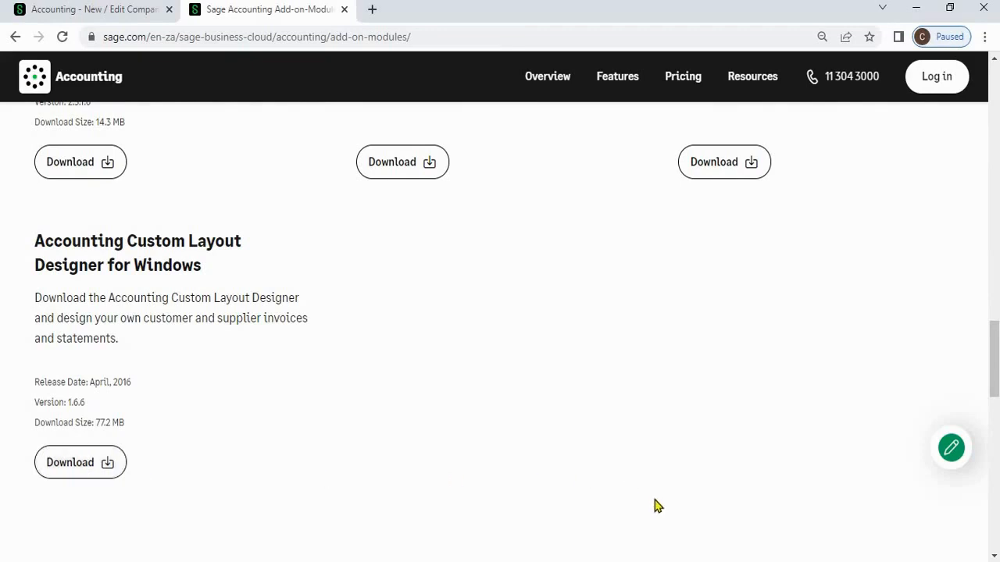
pyautogui.moveTo(660, 559)
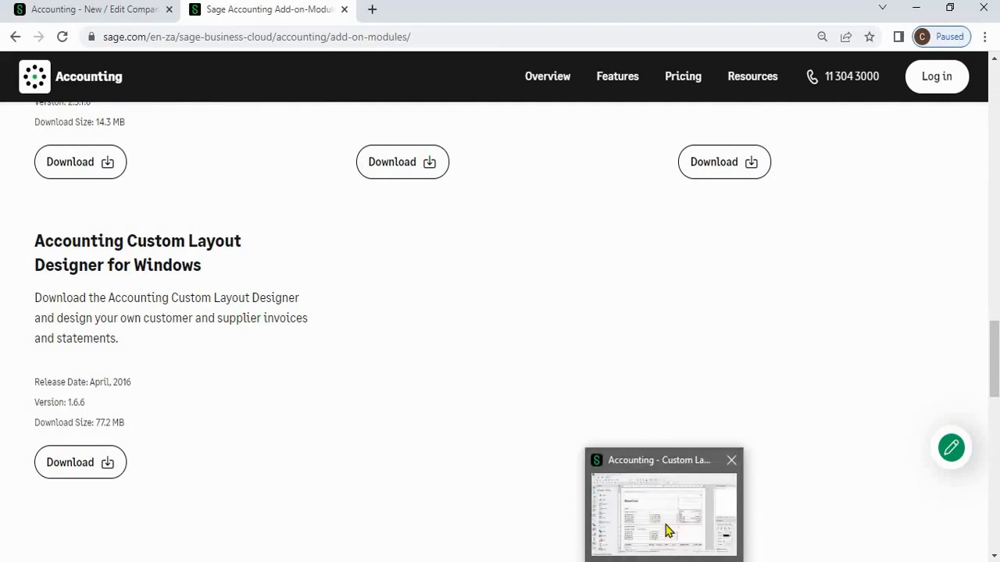
pyautogui.click(668, 525)
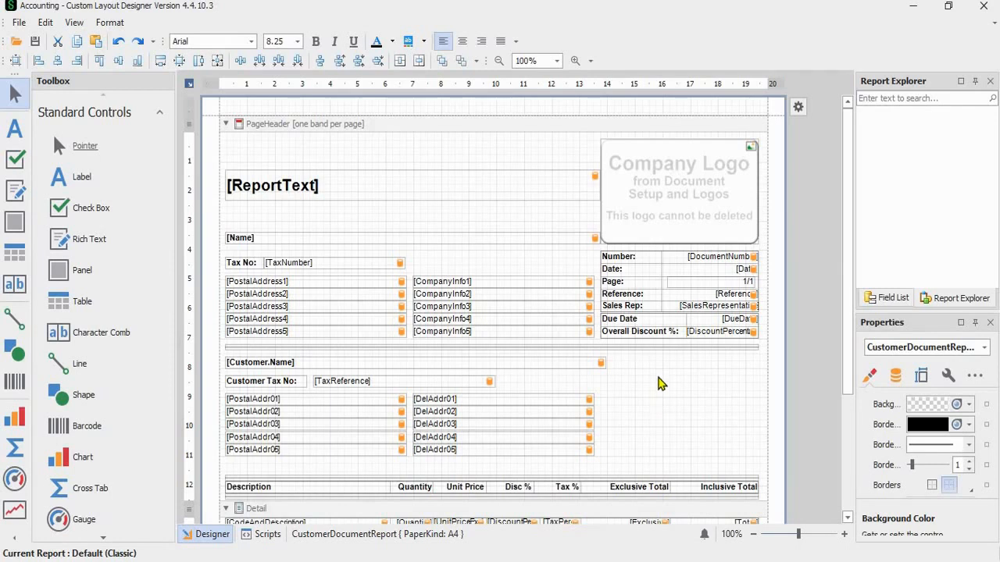
pyautogui.scroll(-3, 659, 383)
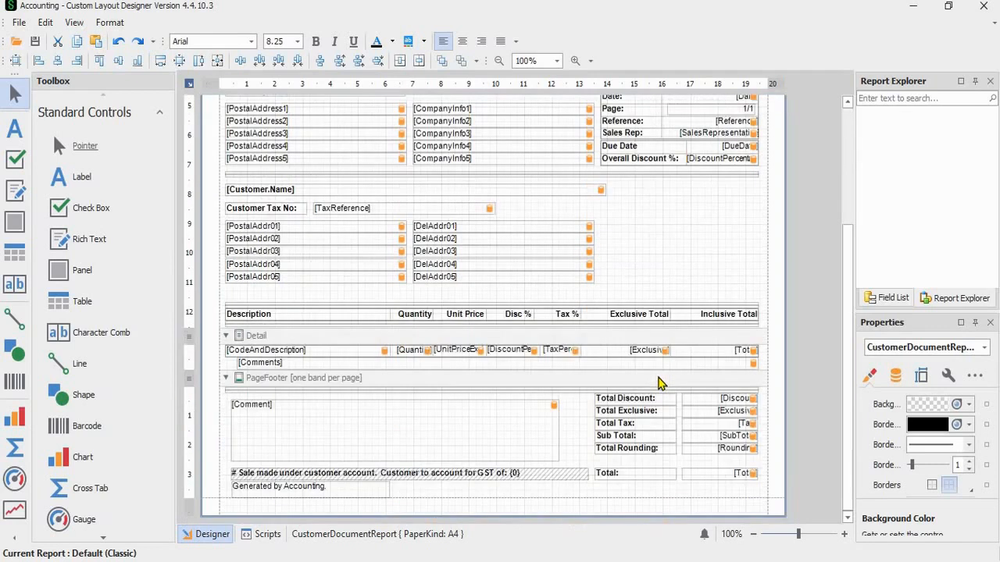
pyautogui.scroll(3, 658, 383)
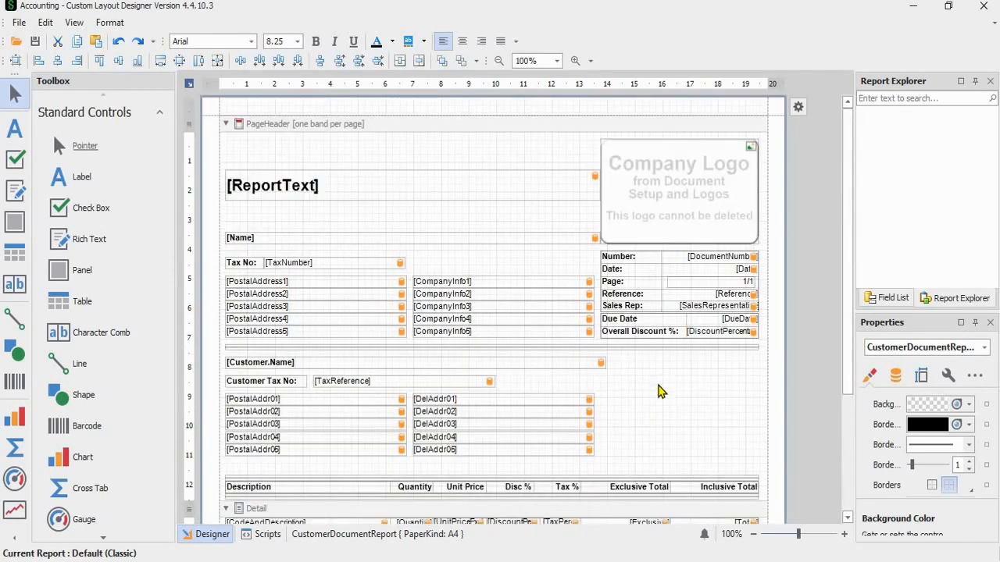
pyautogui.hotkey('alt', 'Tab')
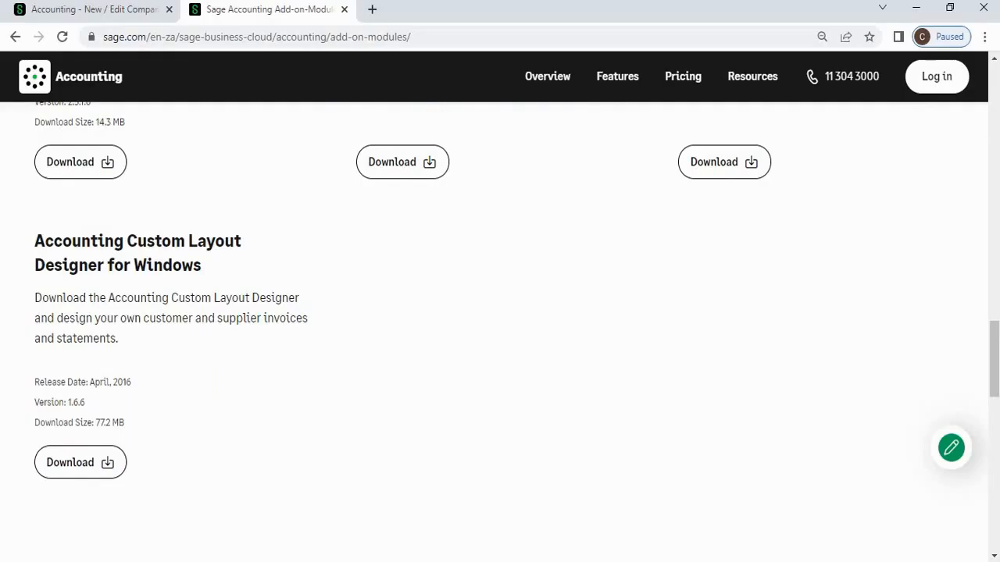
# - Back in Company Settings, review the Tax Invoice layout list and leave it at Default (Modern)
pyautogui.click(84, 18)
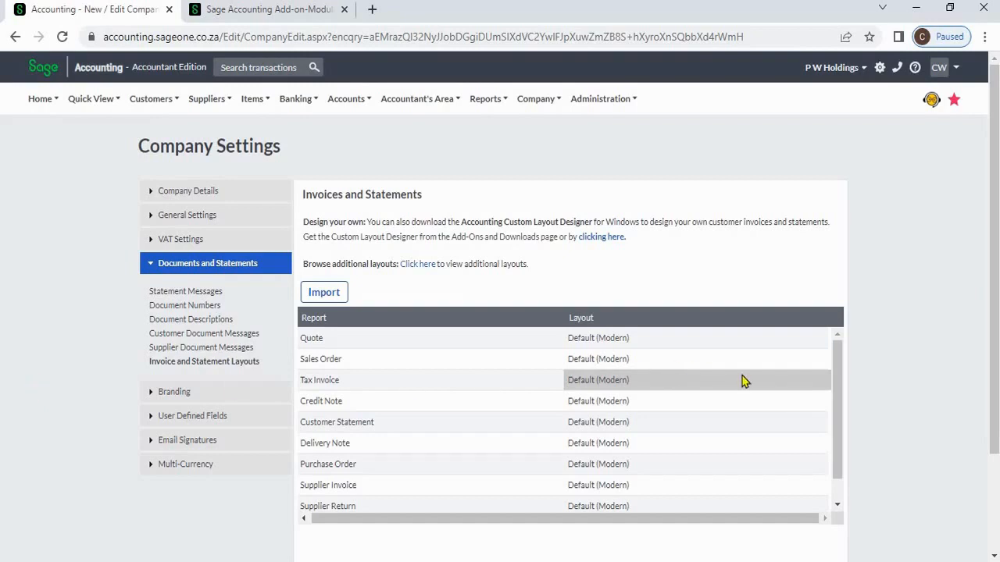
pyautogui.click(770, 379)
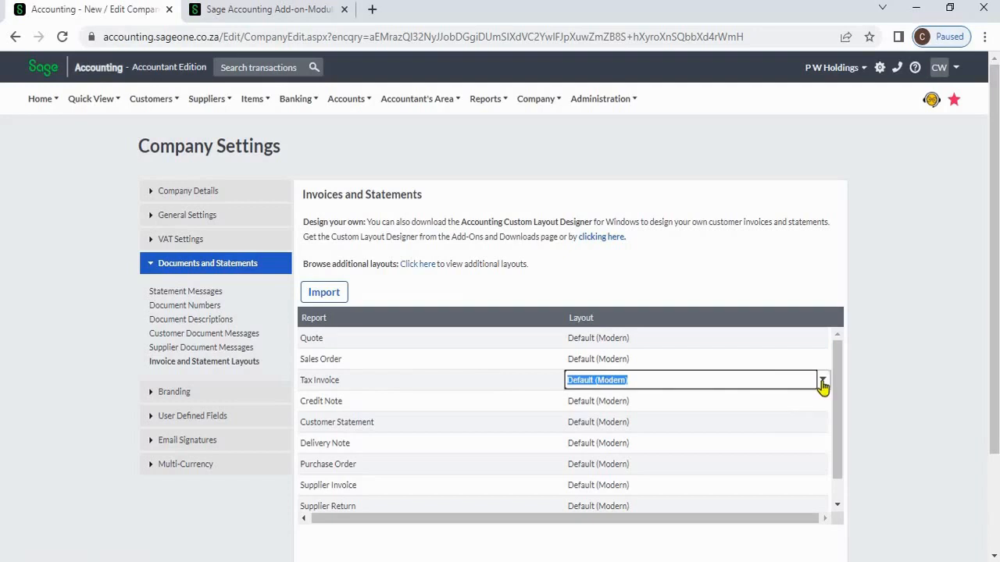
pyautogui.click(823, 382)
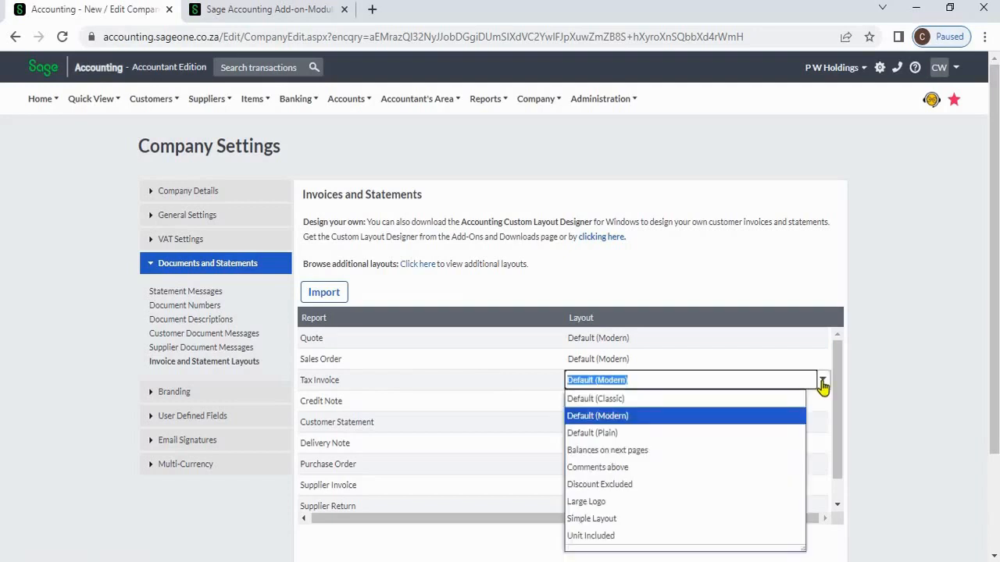
pyautogui.click(916, 349)
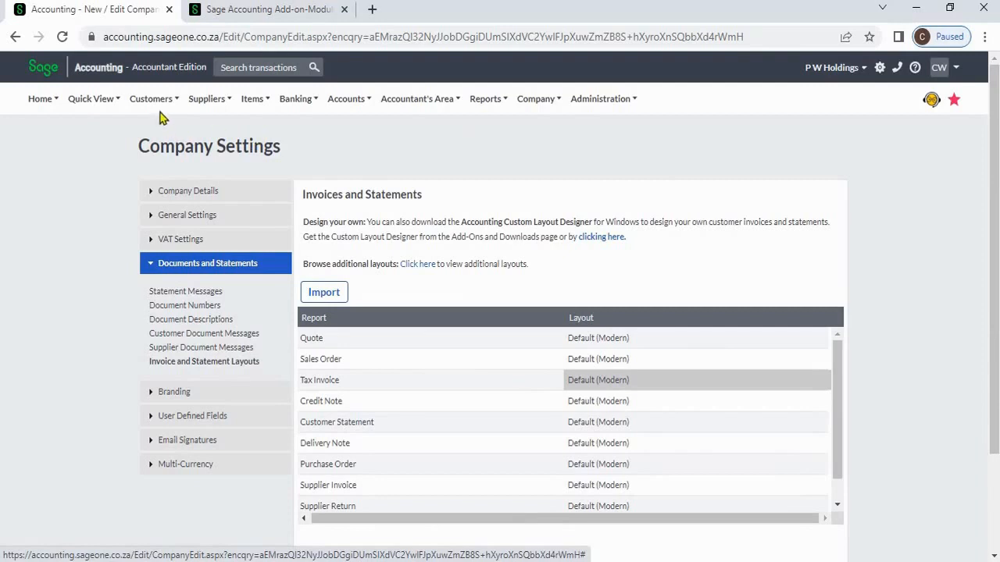
# - Start a new customer and show its Report Layouts section
pyautogui.moveTo(159, 108)
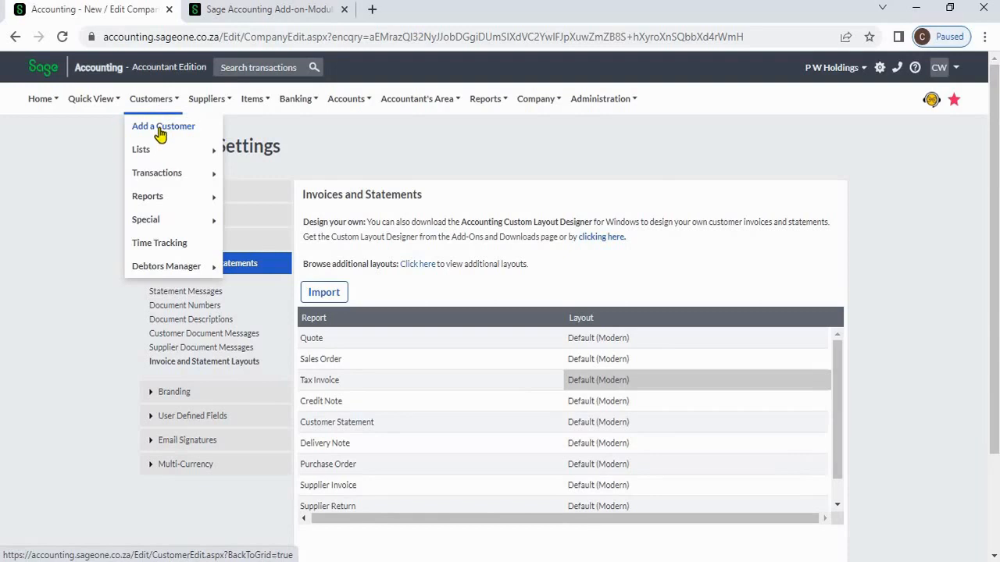
pyautogui.click(160, 131)
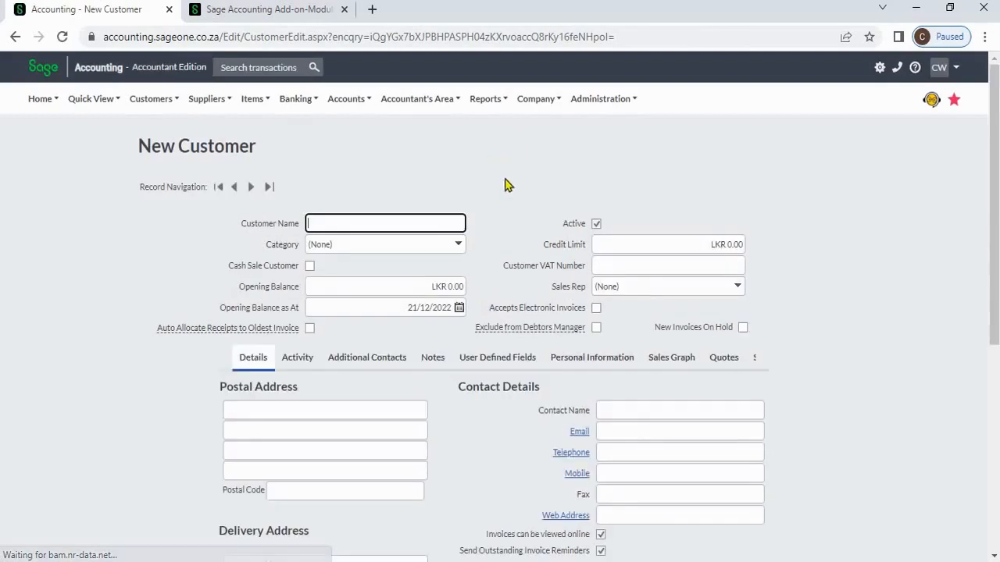
pyautogui.click(760, 358)
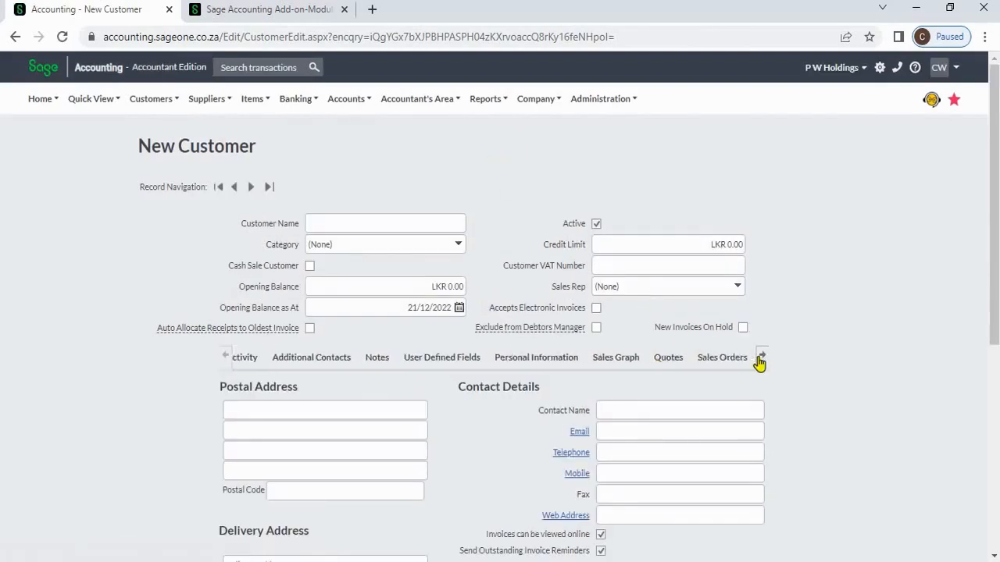
pyautogui.click(737, 363)
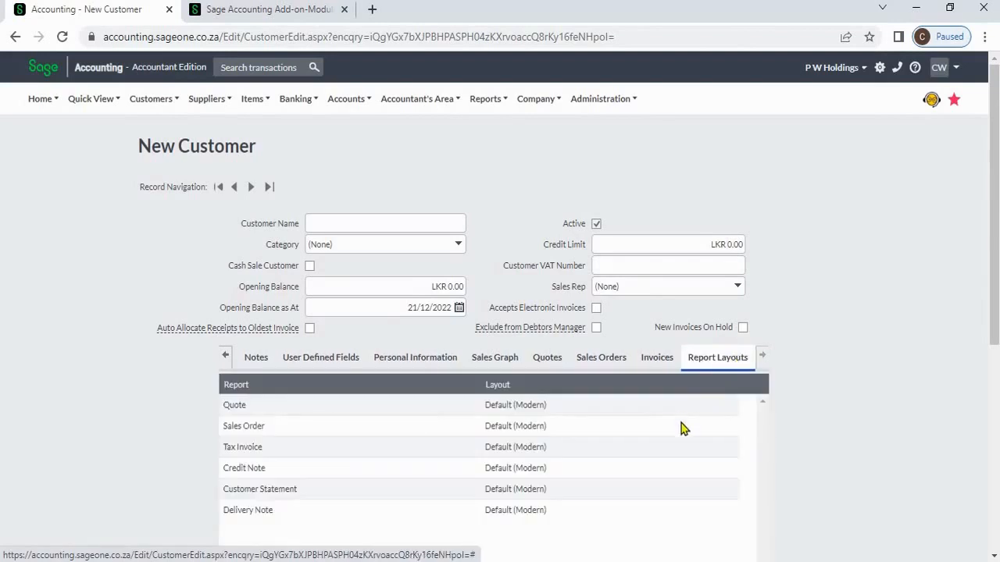
# - Choose a customer-specific layout from the new customer's Tax Invoice dropdown
pyautogui.click(681, 426)
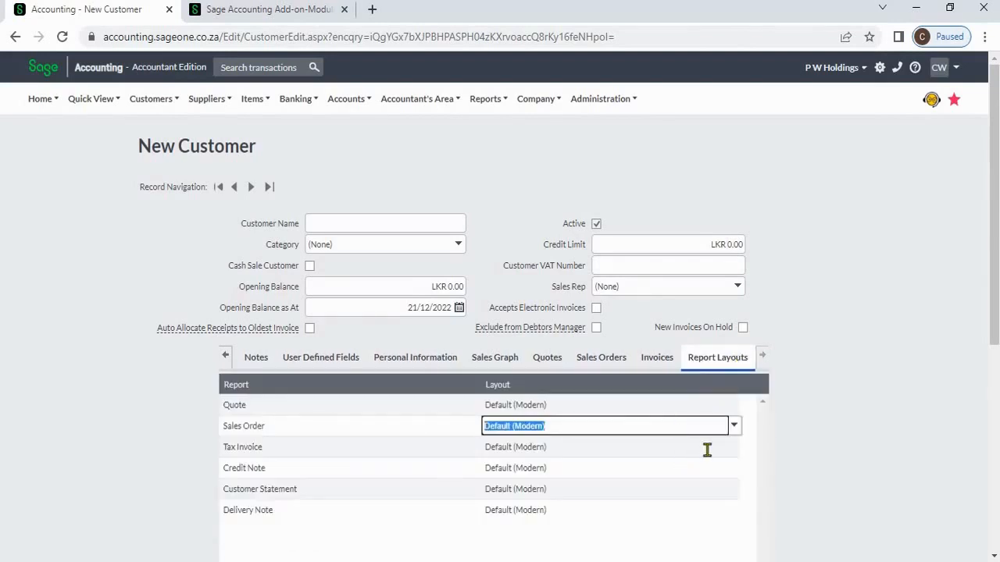
pyautogui.click(707, 450)
pyautogui.click(734, 447)
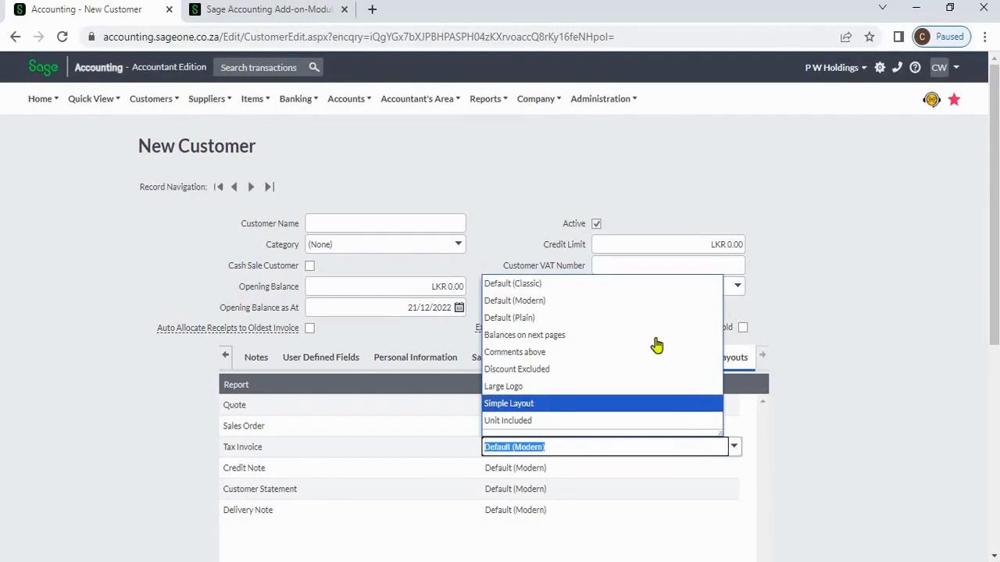
pyautogui.click(812, 413)
pyautogui.scroll(-4, 812, 413)
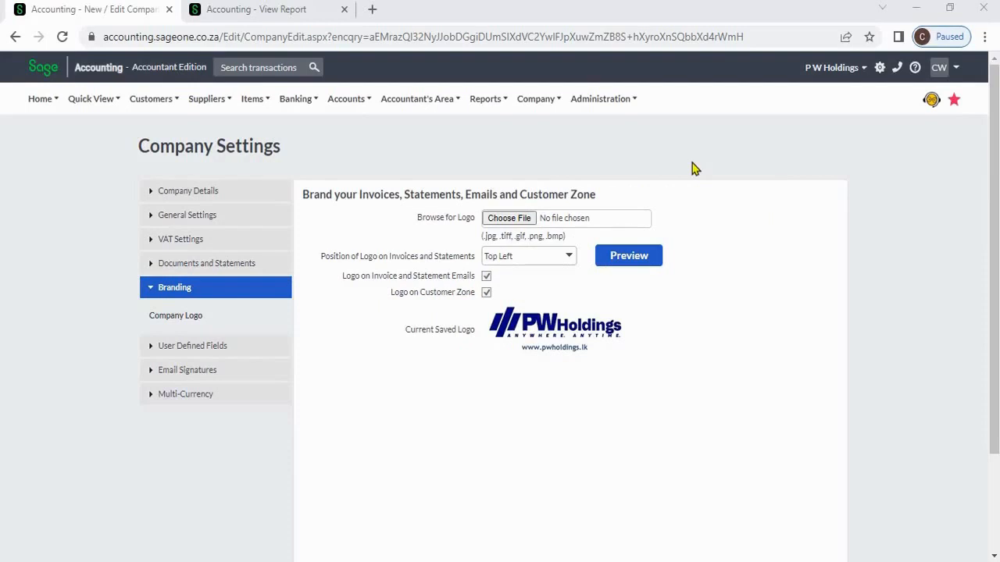
# - Open Branding's Company Logo settings and cancel the file picker, keeping the PW Holdings logo
pyautogui.click(537, 102)
pyautogui.click(180, 319)
pyautogui.click(520, 223)
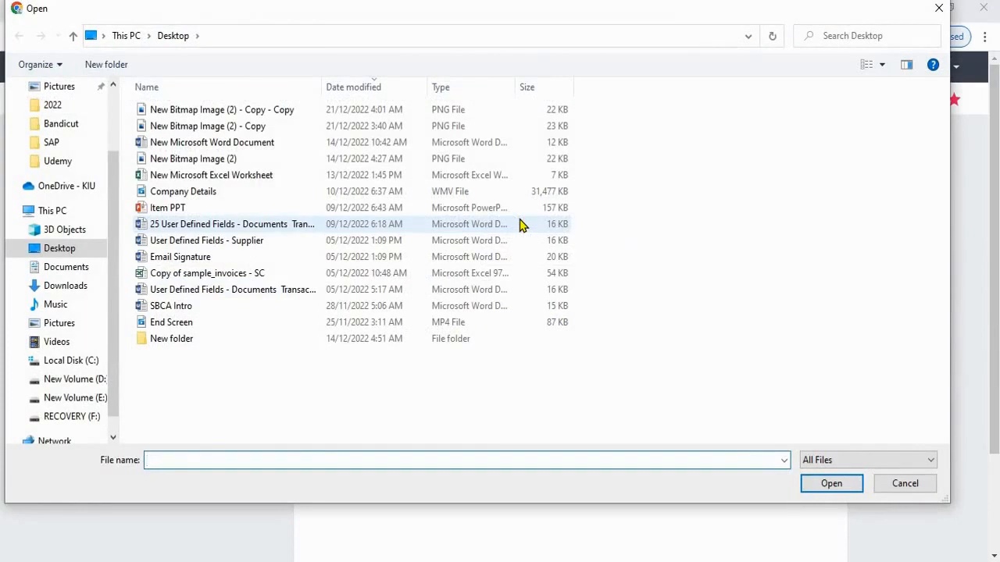
pyautogui.click(898, 486)
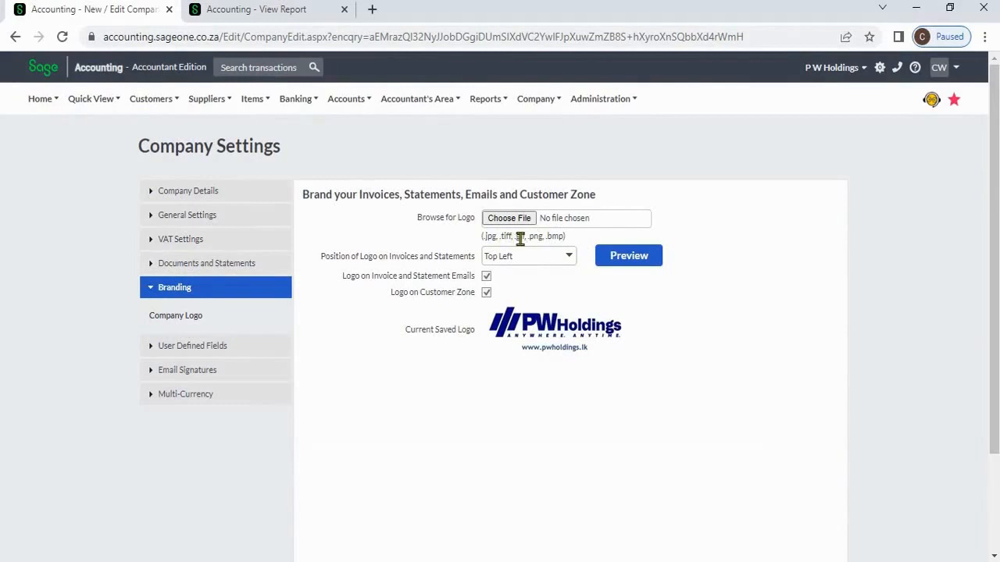
# - Keep the logo at Top Left and preview the sample invoice
pyautogui.click(571, 265)
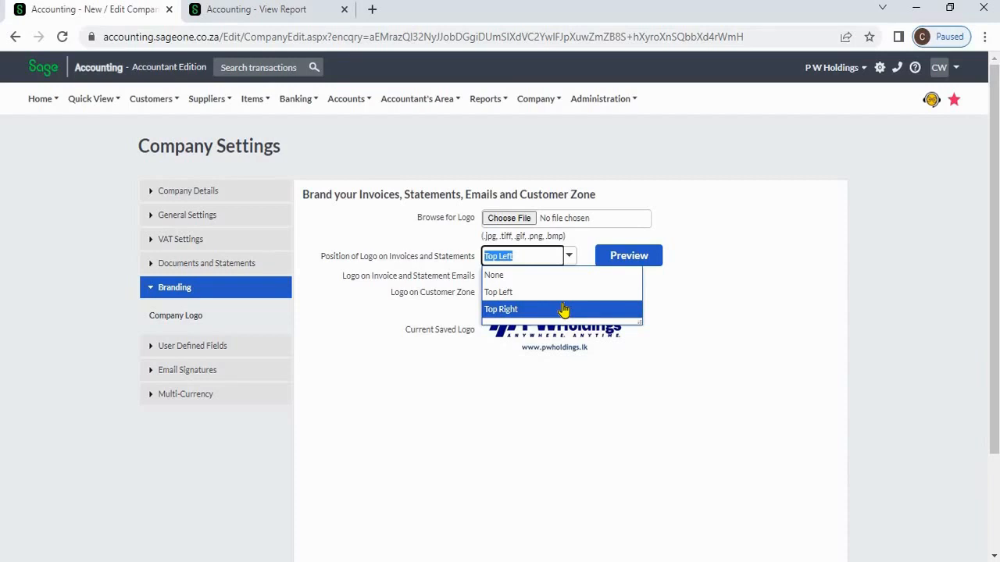
pyautogui.click(756, 302)
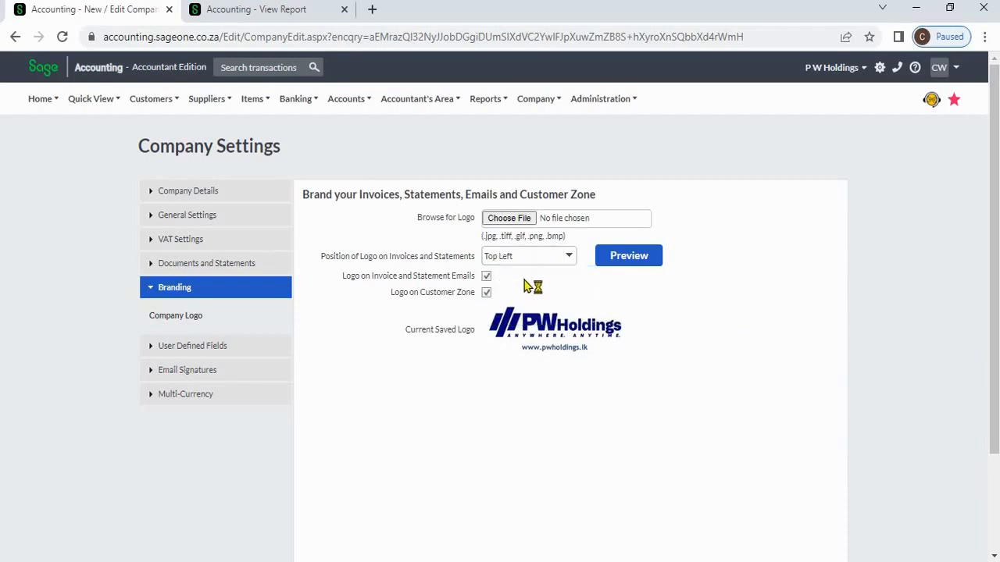
pyautogui.click(617, 262)
pyautogui.click(618, 261)
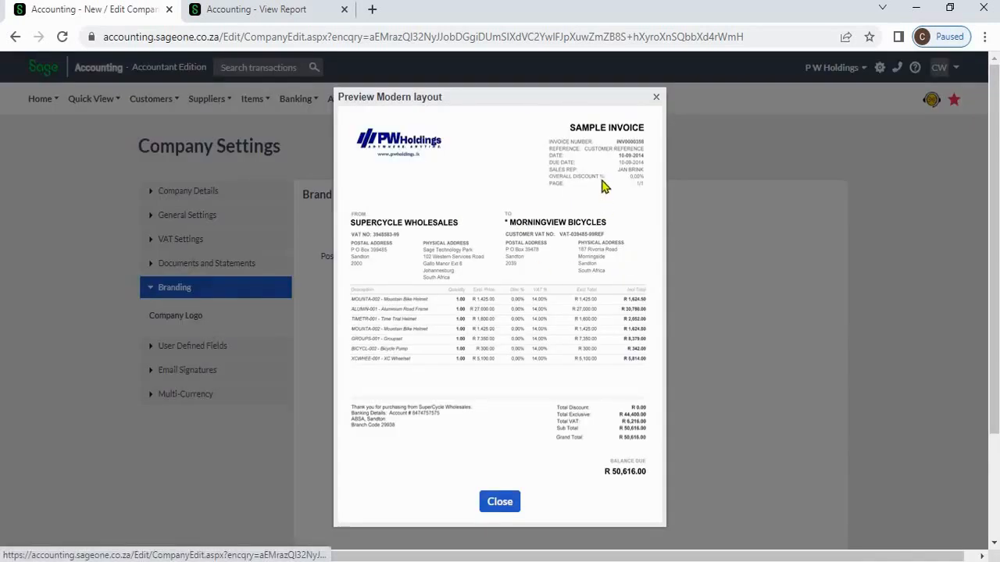
pyautogui.click(655, 98)
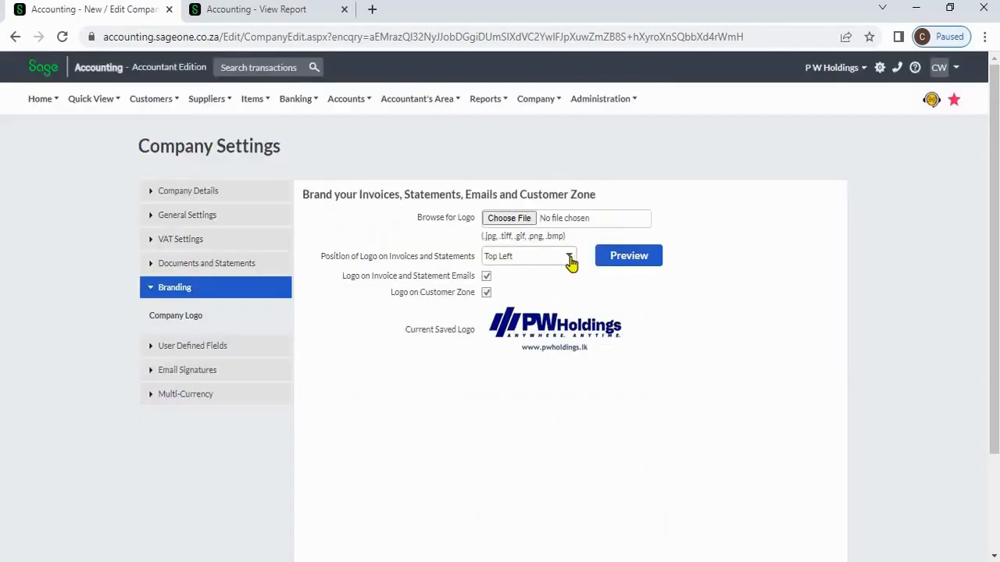
# - Move the logo to Top Right and preview the sample invoice
pyautogui.click(571, 261)
pyautogui.click(594, 309)
pyautogui.click(634, 263)
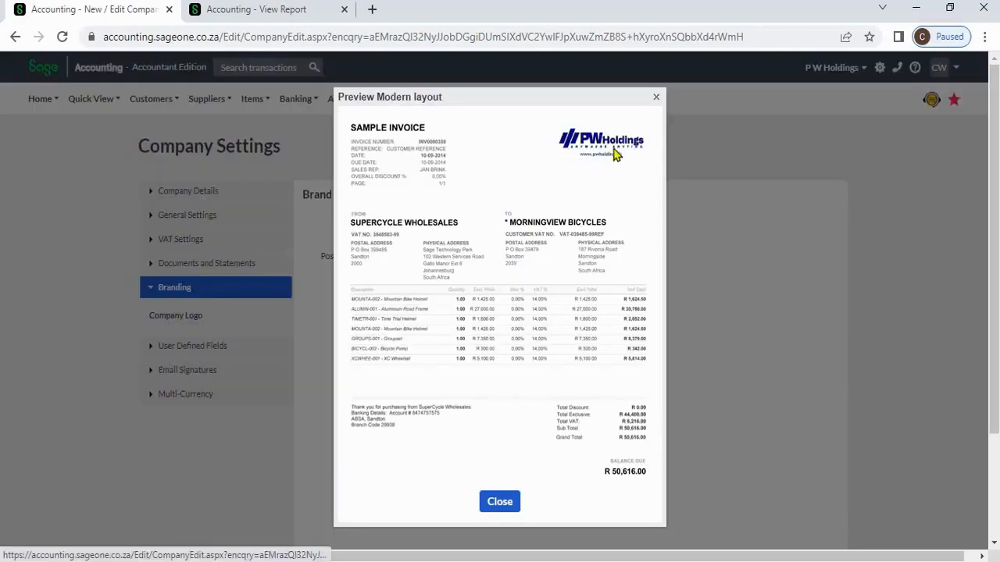
pyautogui.click(655, 98)
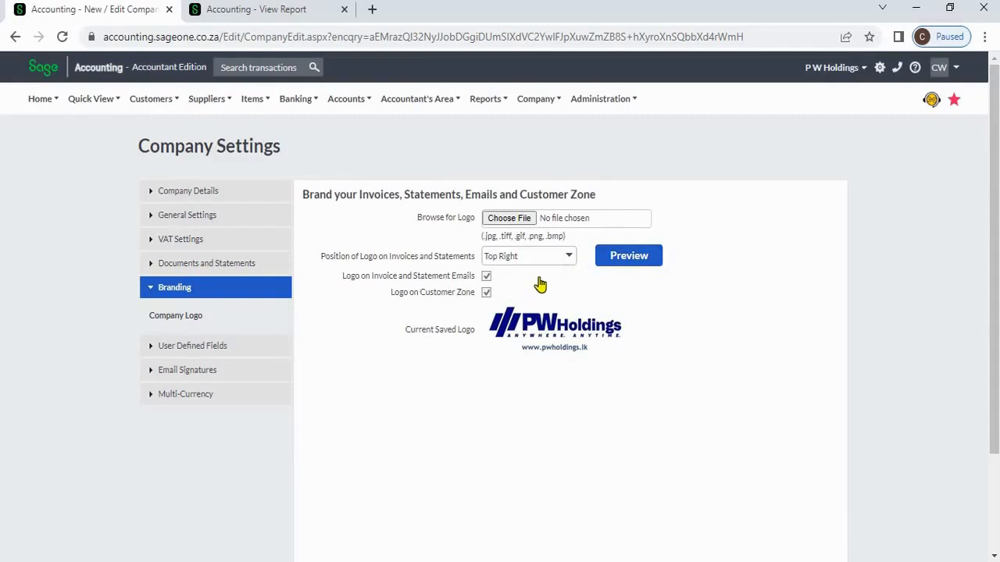
# - Set the logo position back to Top Left and save the logo settings
pyautogui.click(538, 259)
pyautogui.click(526, 292)
pyautogui.scroll(-2, 617, 343)
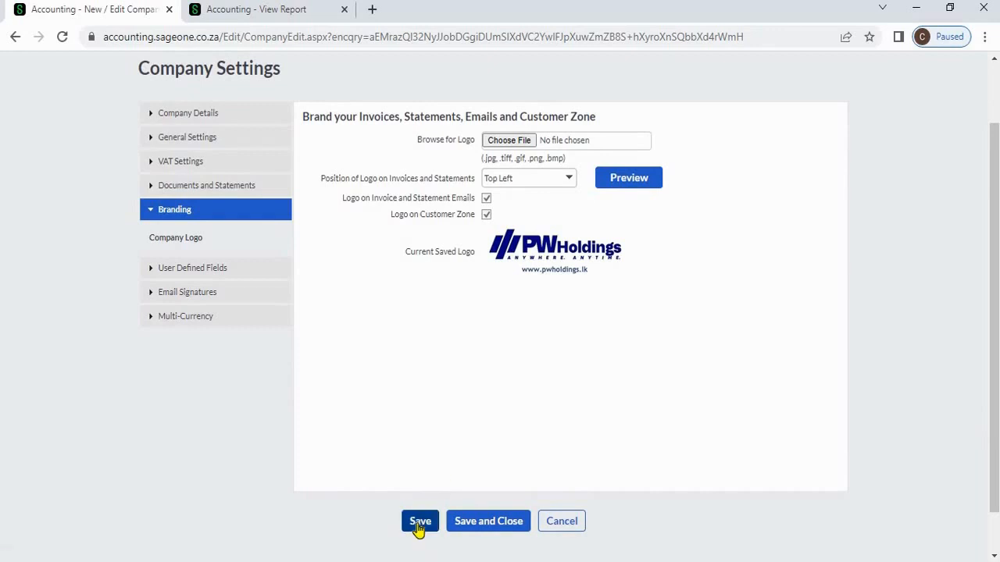
pyautogui.click(419, 524)
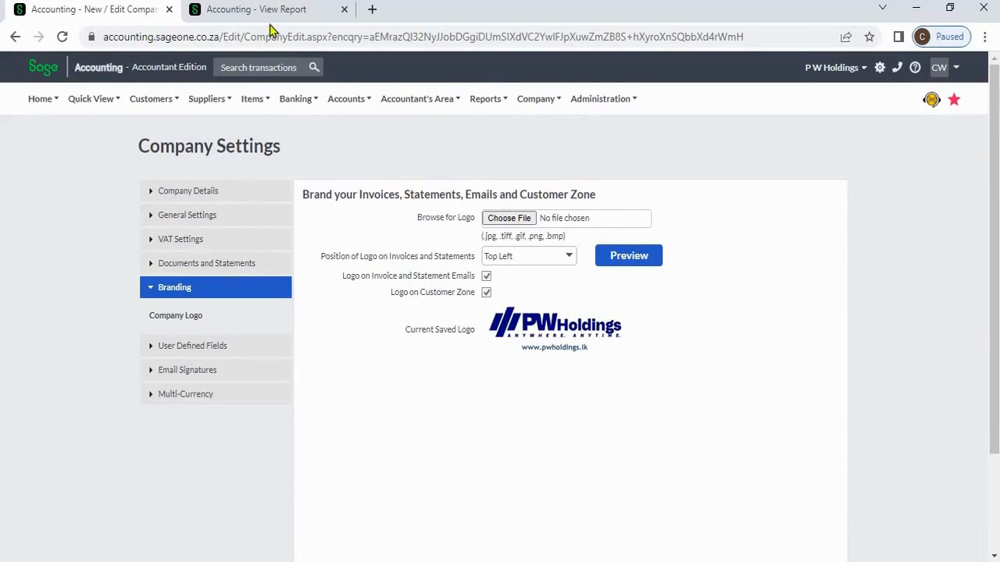
# - Check the tax invoice report and New Customer form, then return to Customer User Defined Fields
pyautogui.click(271, 17)
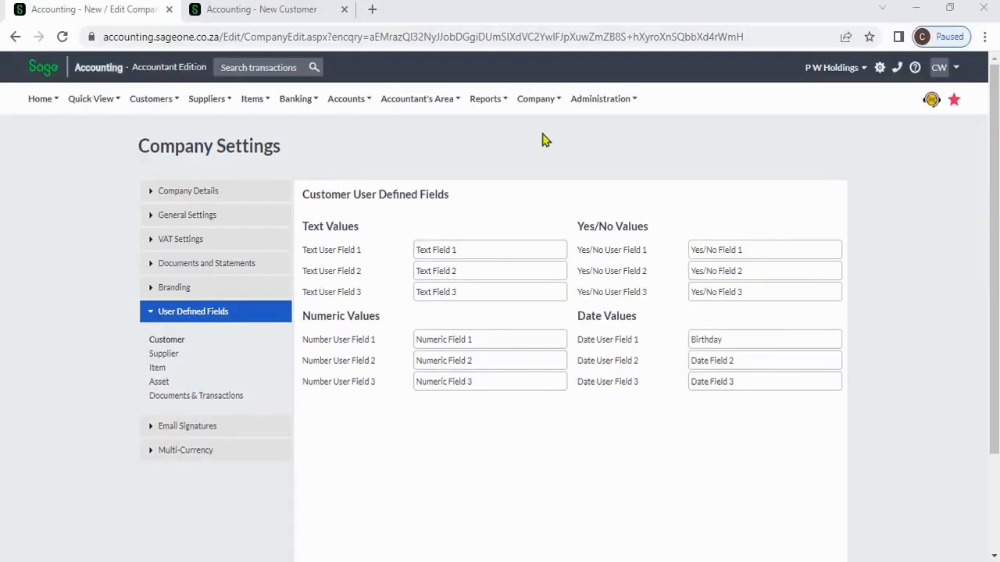
pyautogui.click(538, 100)
pyautogui.click(275, 9)
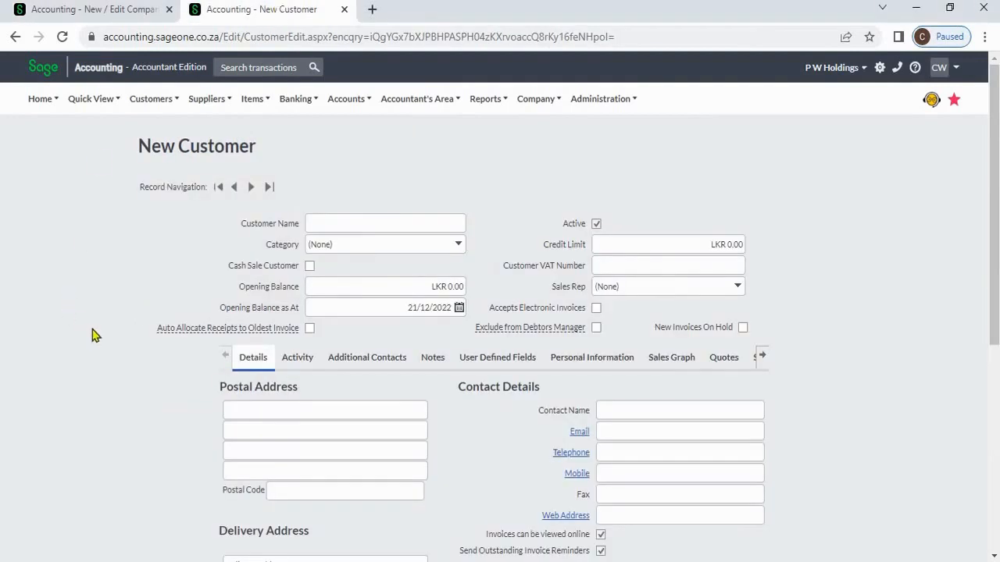
pyautogui.scroll(-2, 94, 339)
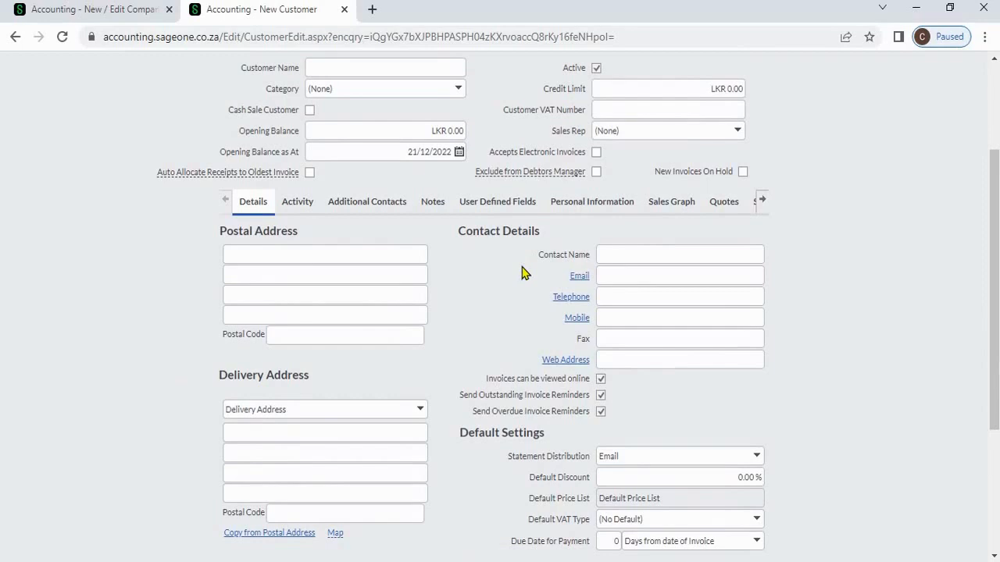
pyautogui.click(93, 11)
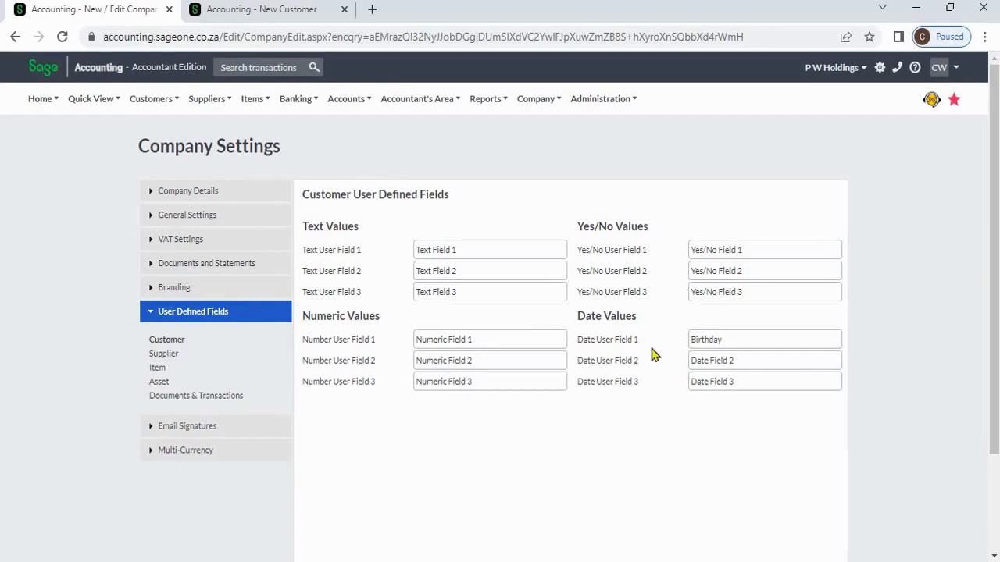
# - Confirm the Birthday date field with its date picker appears on the New Customer form
pyautogui.doubleClick(732, 343)
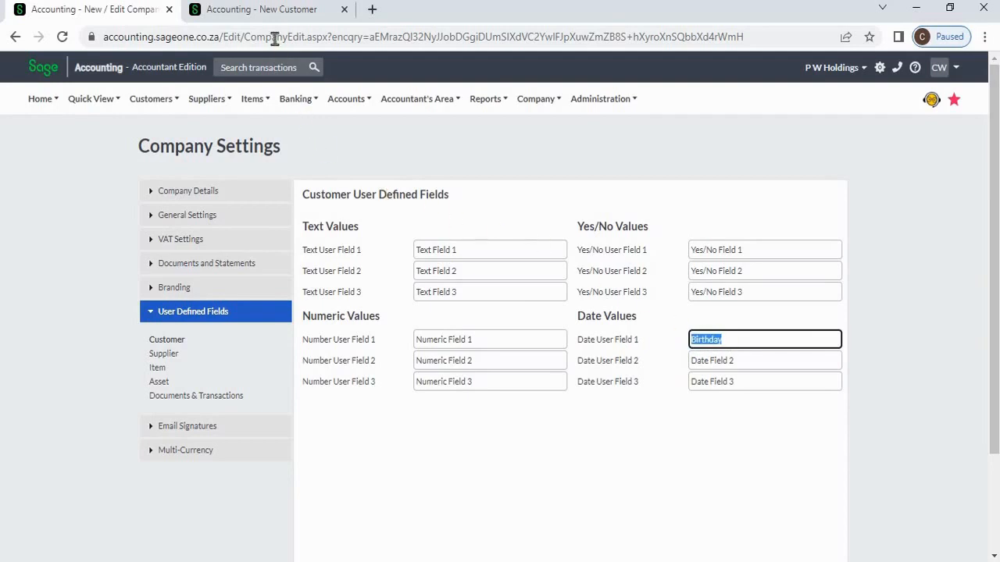
pyautogui.click(273, 11)
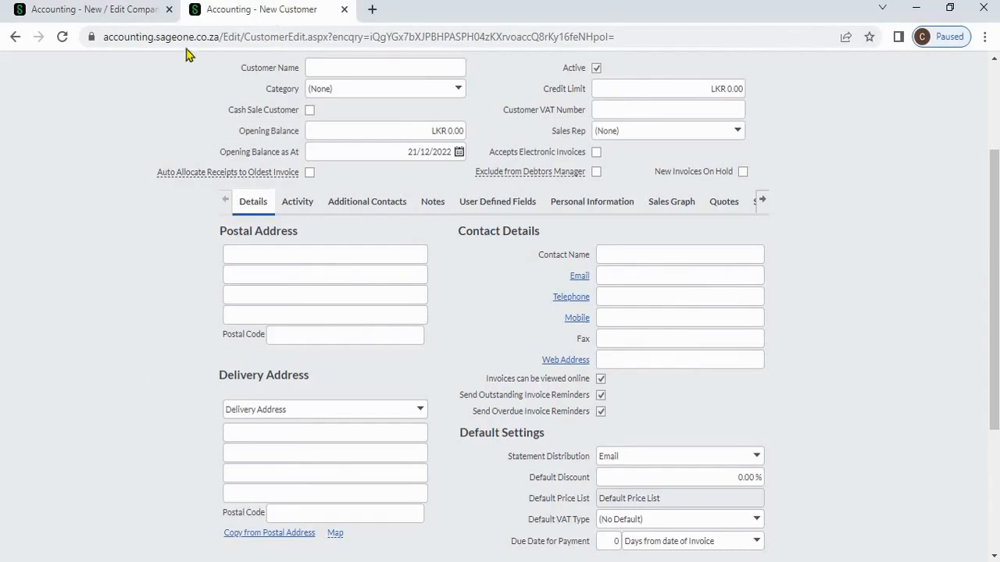
pyautogui.click(481, 215)
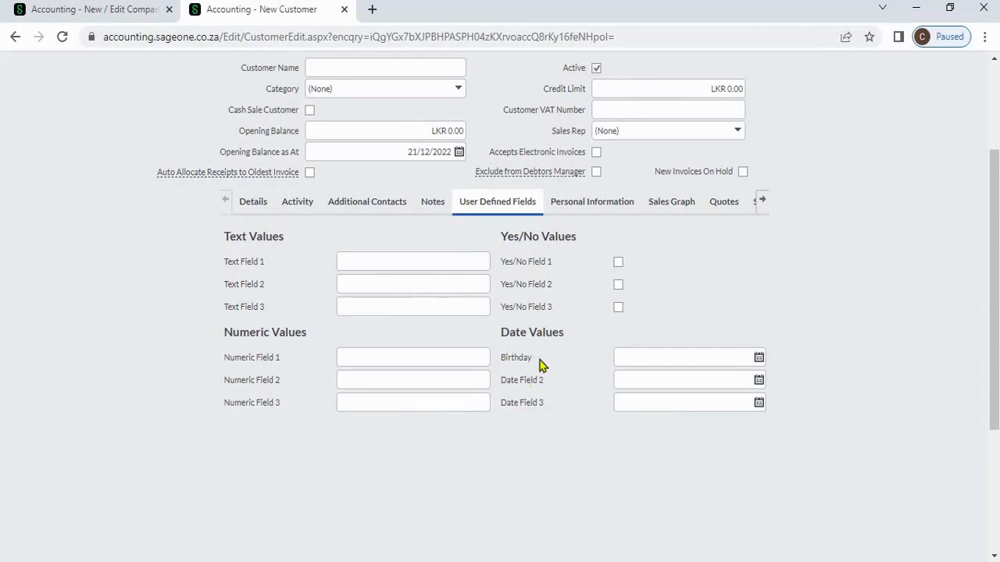
pyautogui.click(759, 359)
pyautogui.press('Escape')
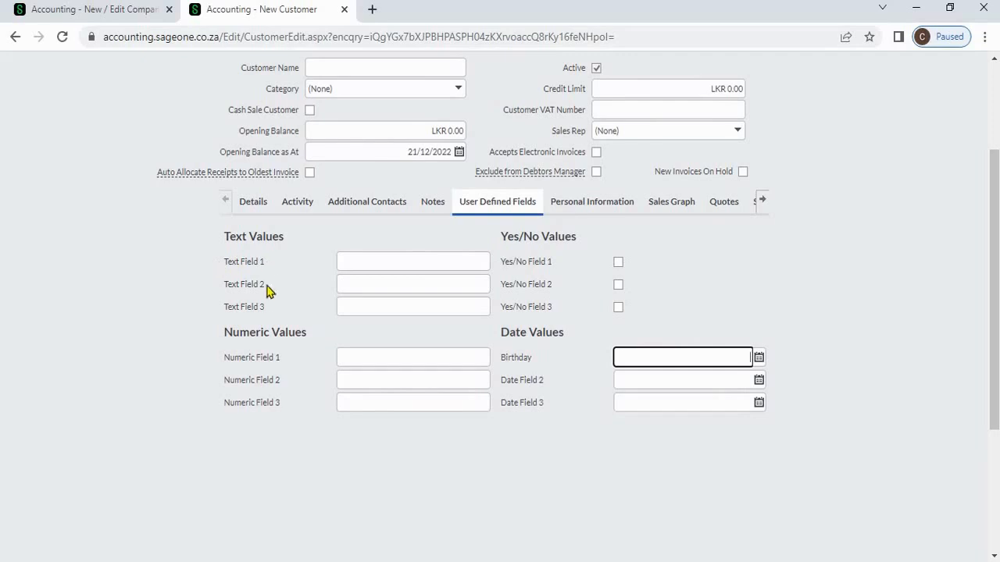
# - Return to Company Settings and save the customer user-defined field names
pyautogui.click(119, 12)
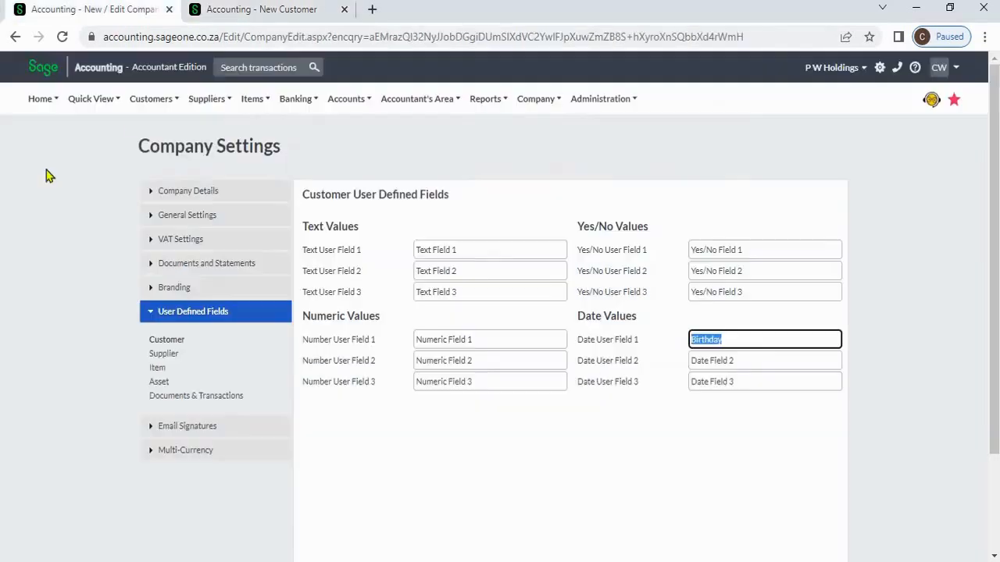
pyautogui.click(468, 250)
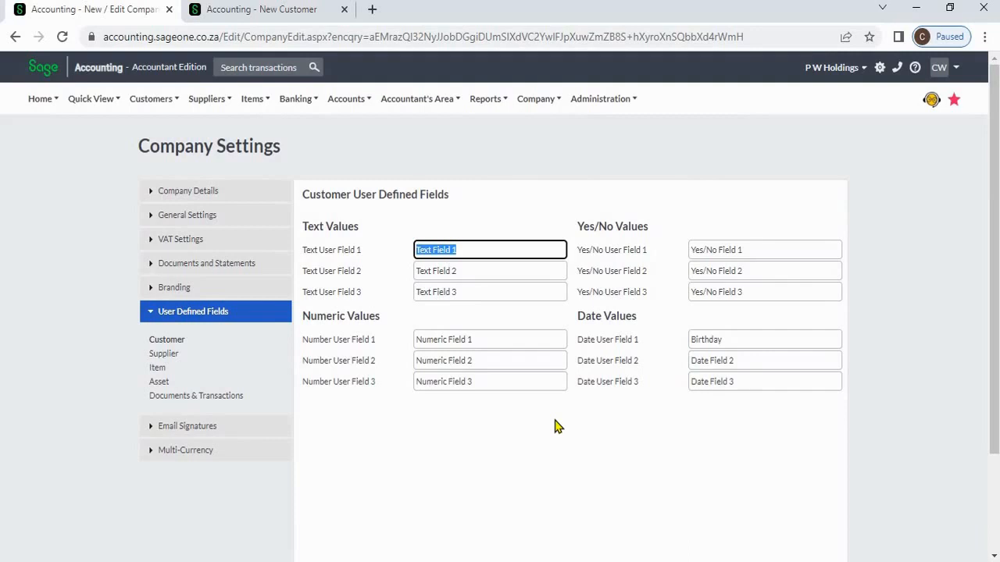
pyautogui.scroll(-1, 555, 426)
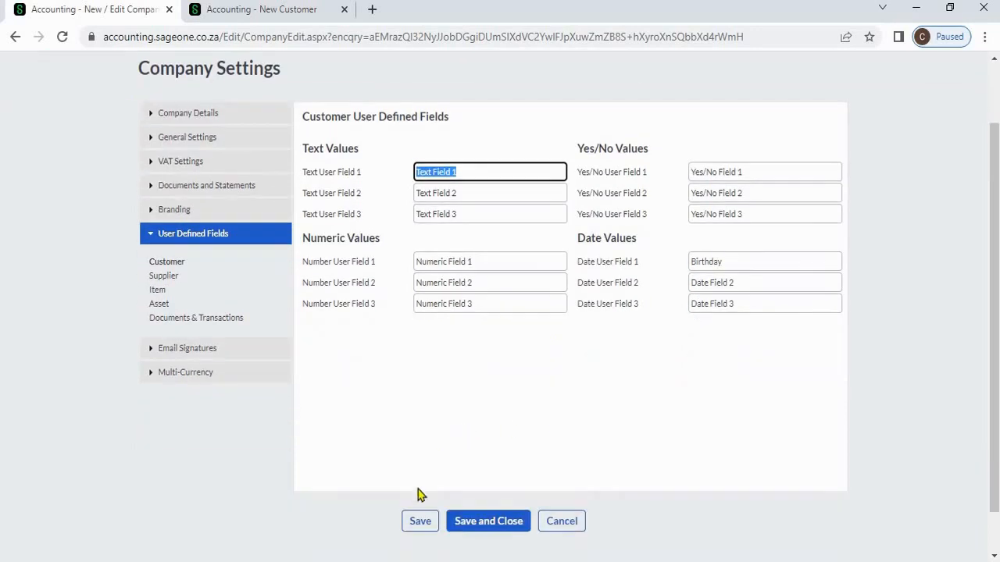
pyautogui.click(419, 522)
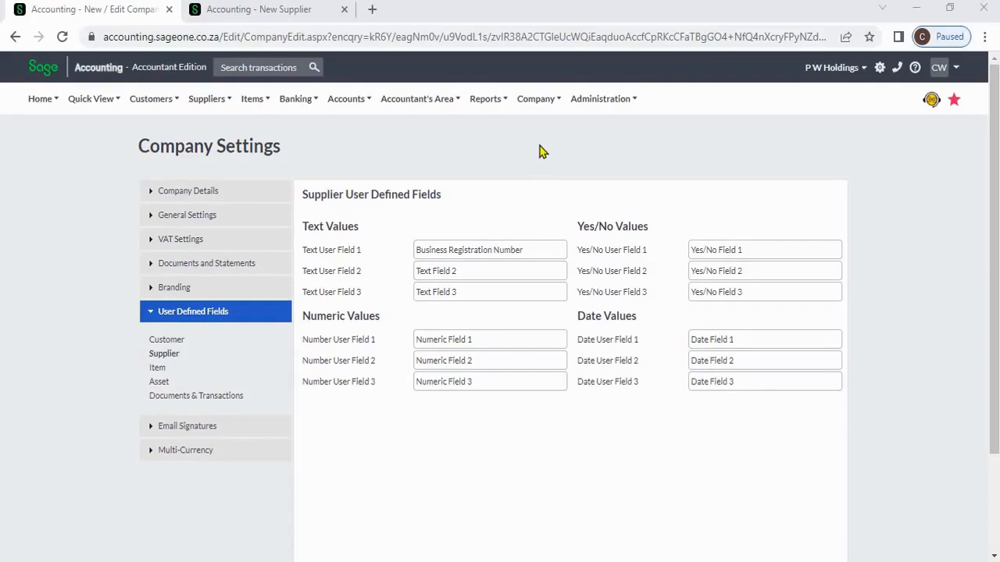
pyautogui.click(536, 101)
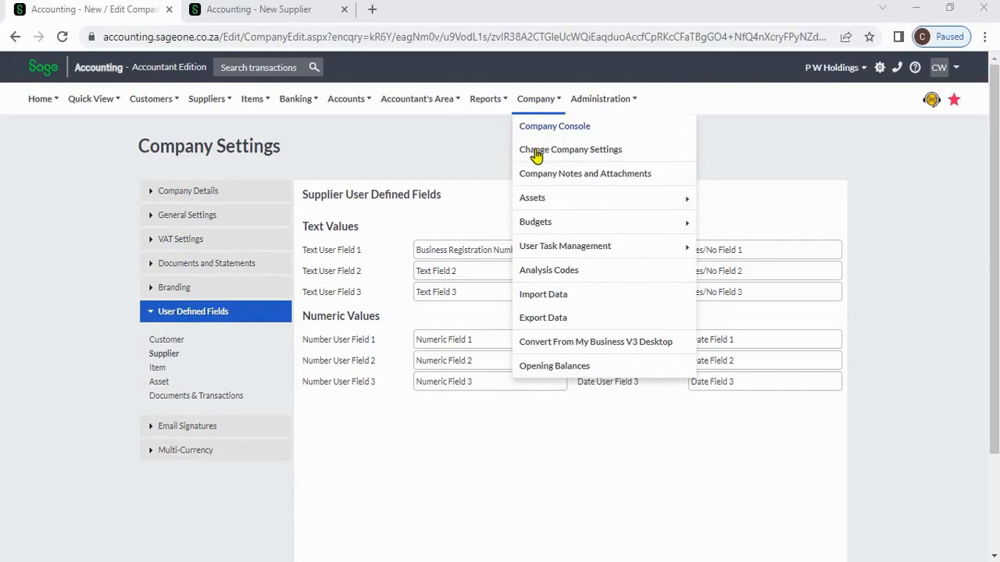
pyautogui.click(339, 159)
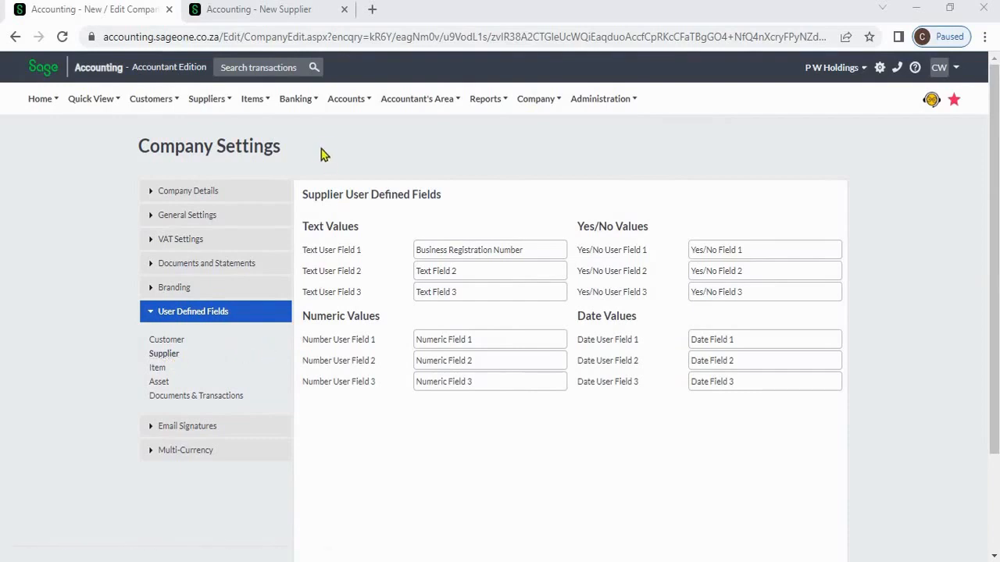
pyautogui.click(254, 9)
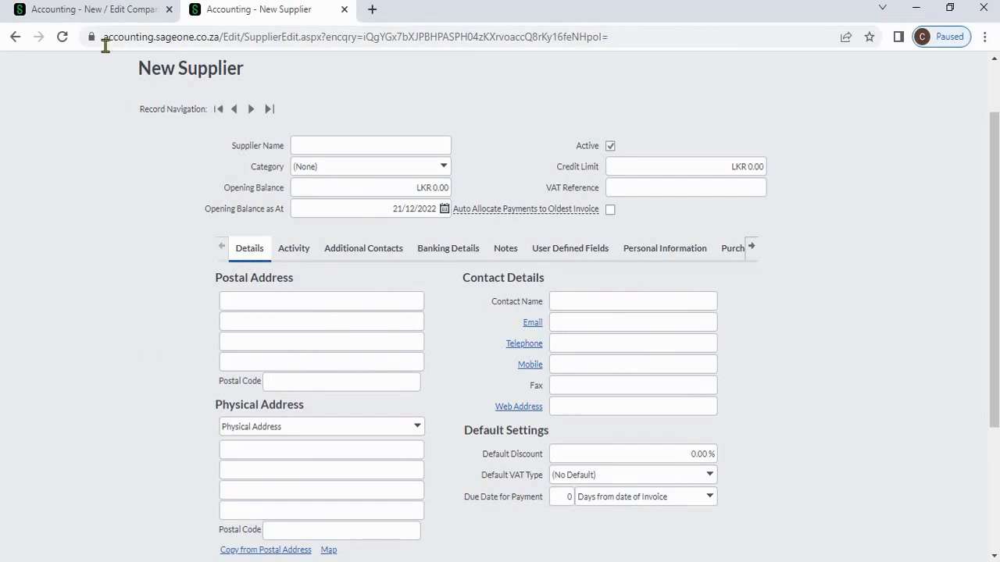
pyautogui.click(112, 11)
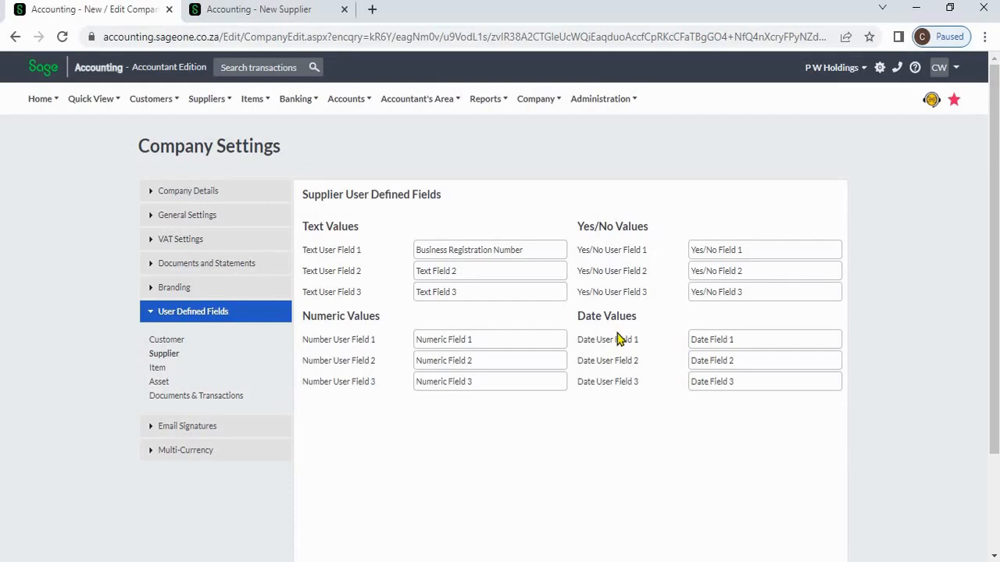
pyautogui.click(544, 253)
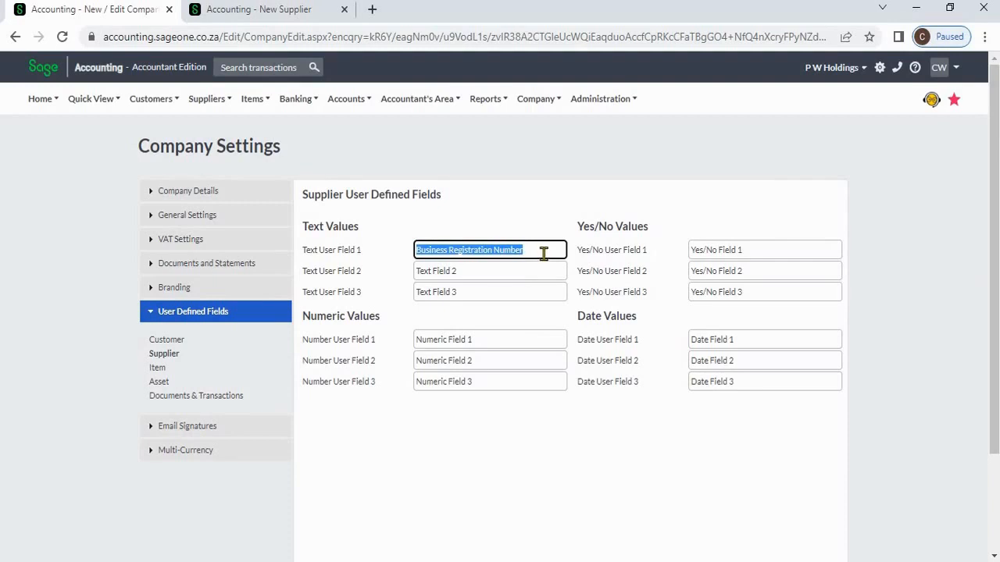
# - Confirm Business Registration Number shows on the New Supplier form, then save the supplier field names
pyautogui.click(277, 16)
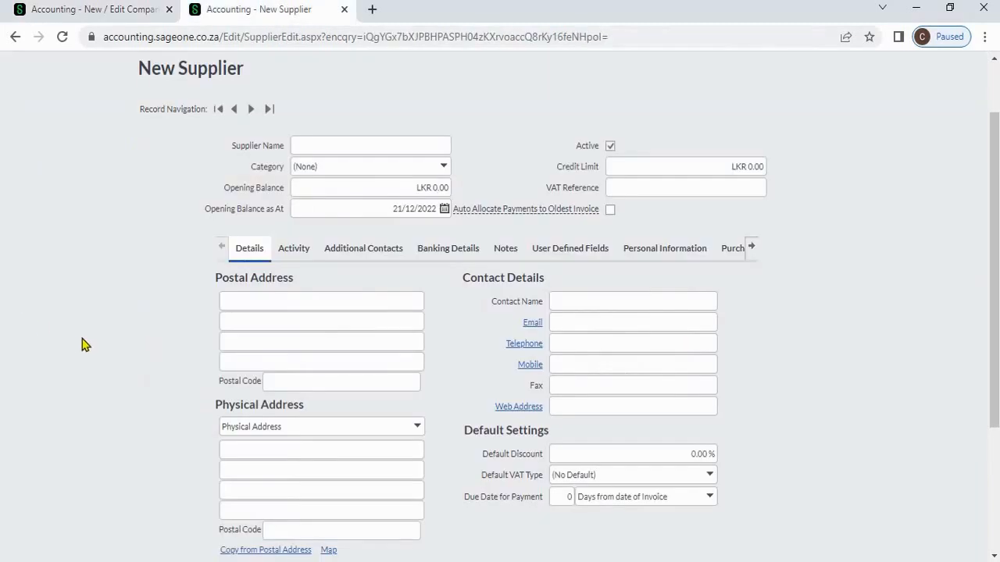
pyautogui.click(566, 260)
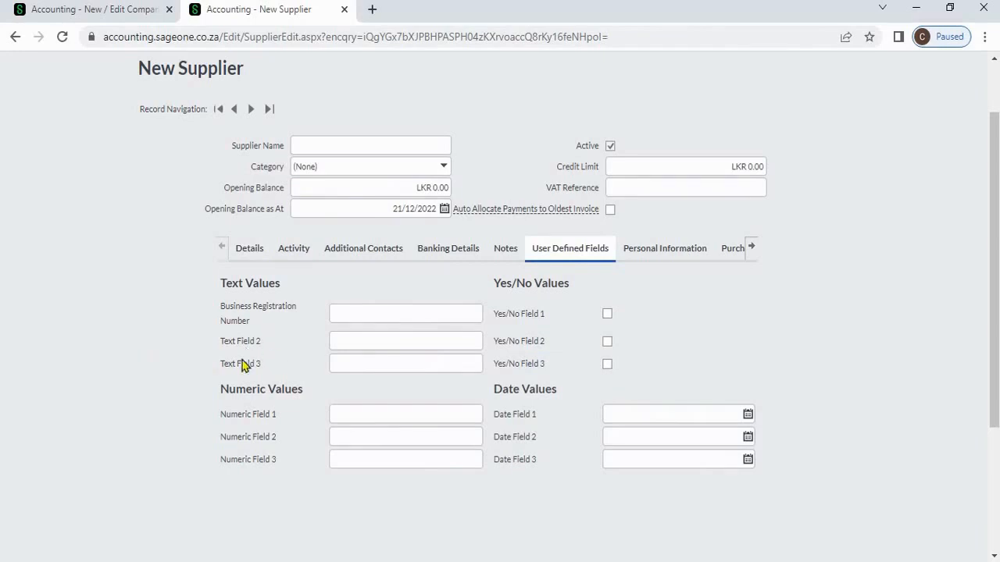
pyautogui.click(85, 18)
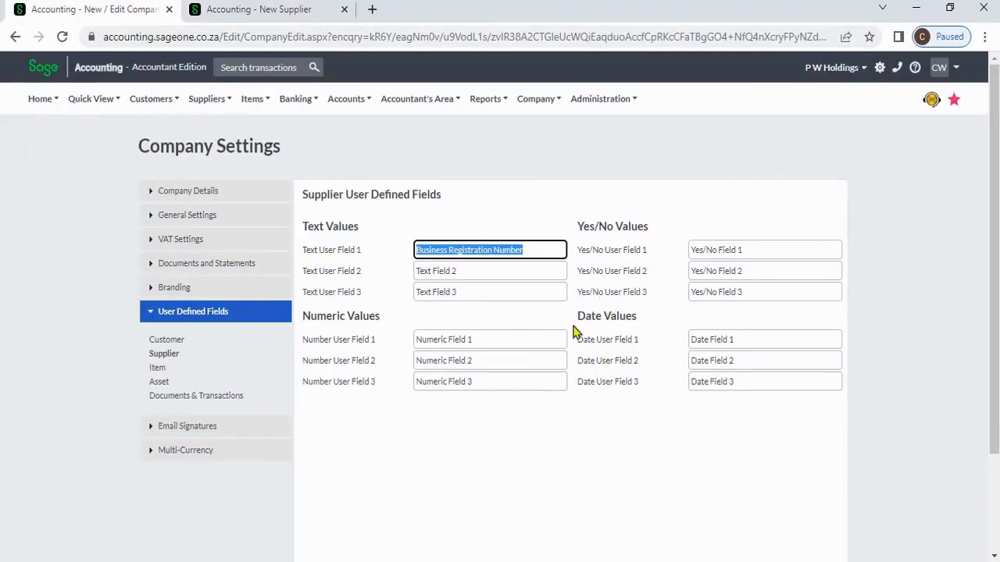
pyautogui.press('Tab')
pyautogui.click(586, 449)
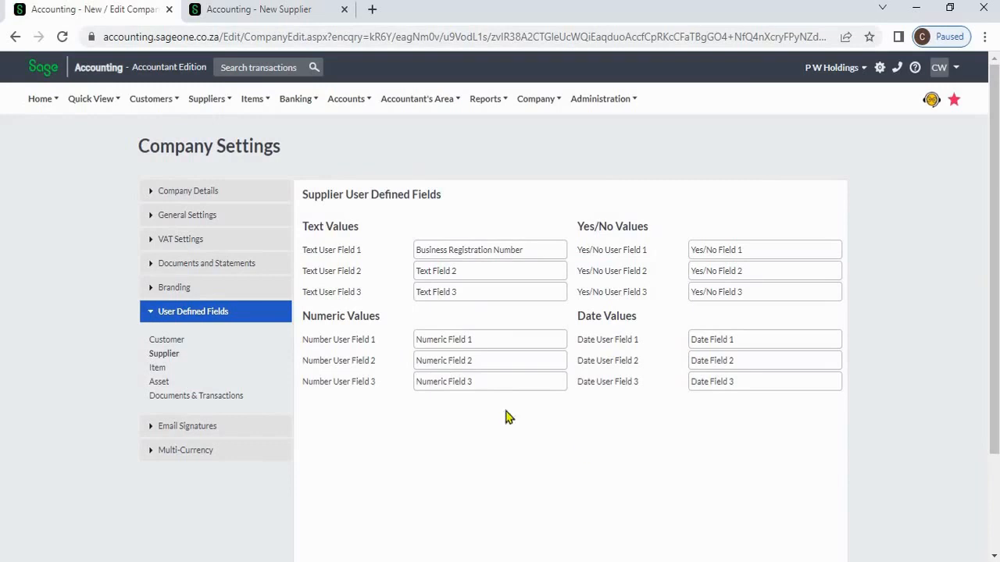
pyautogui.scroll(-1, 421, 453)
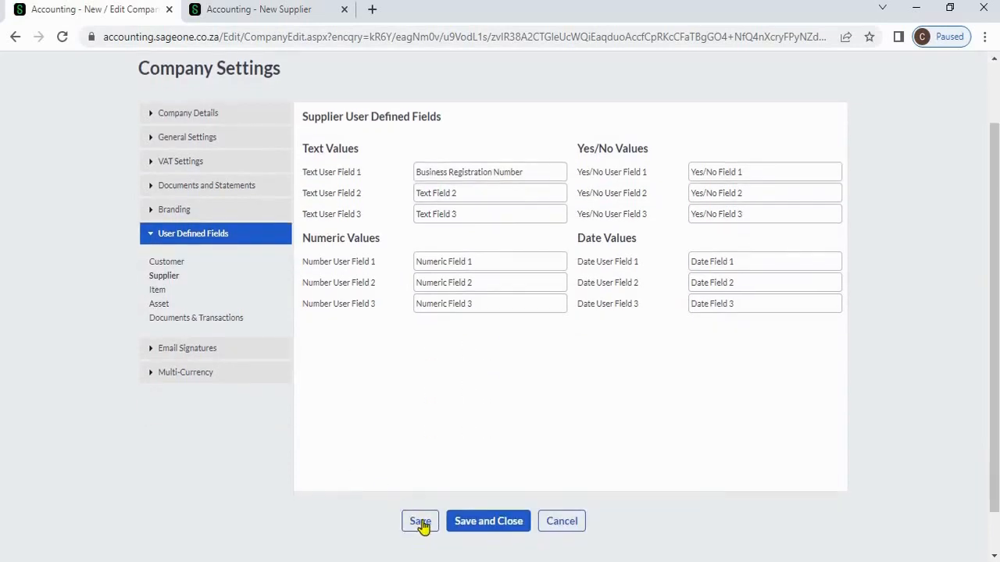
pyautogui.click(420, 522)
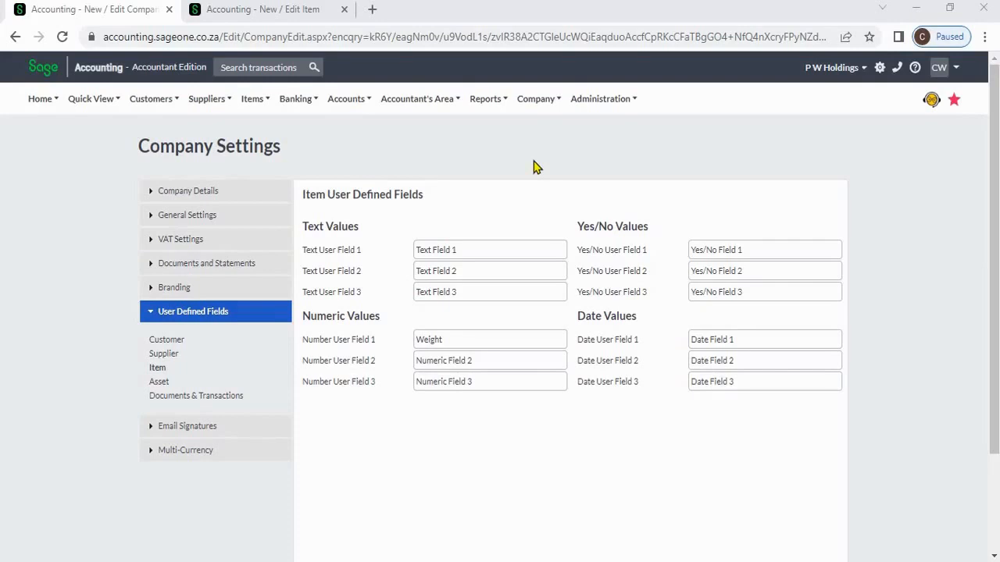
# - Open the Company menu to reach the item user-defined field settings
pyautogui.click(535, 108)
pyautogui.click(252, 10)
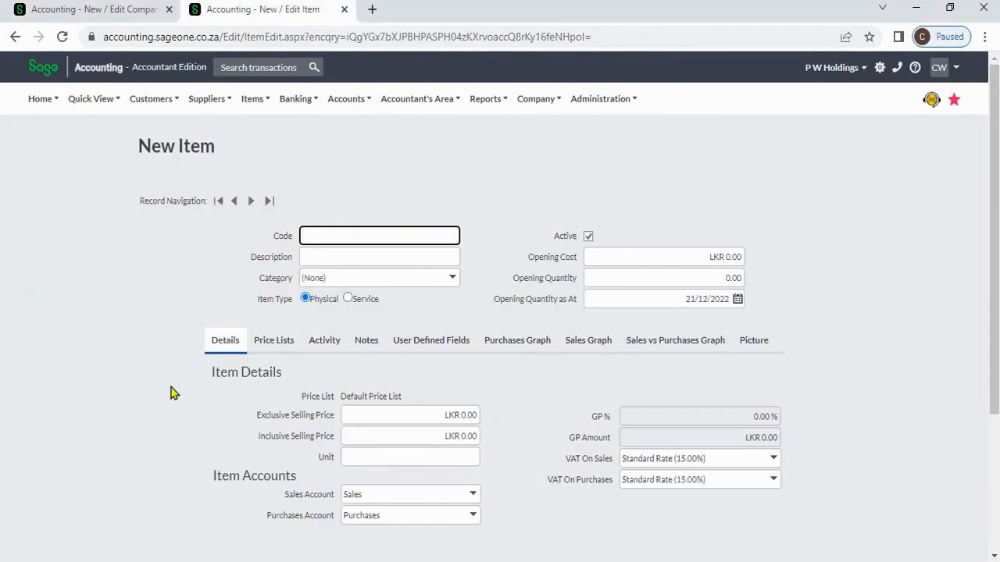
pyautogui.scroll(-1, 171, 388)
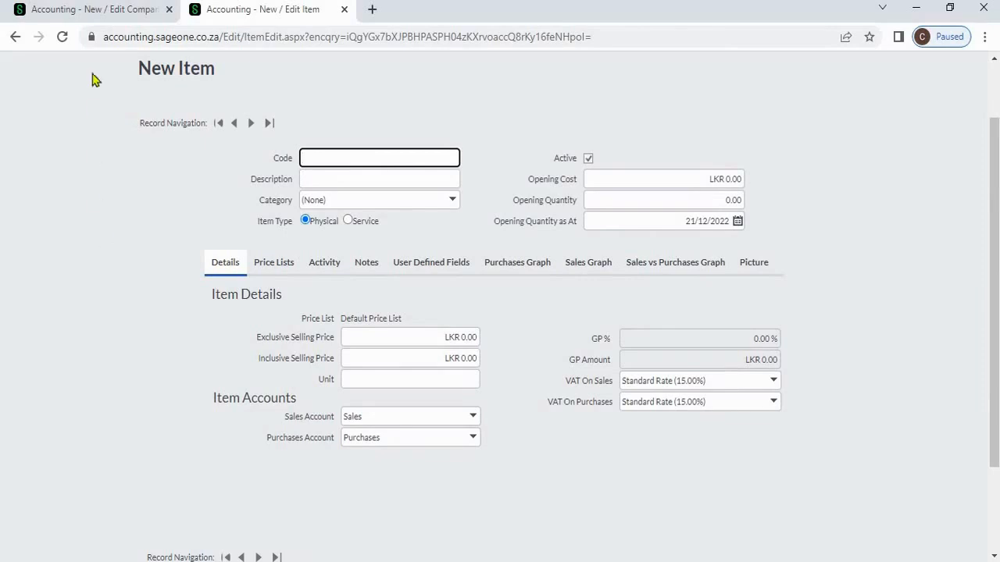
pyautogui.click(94, 9)
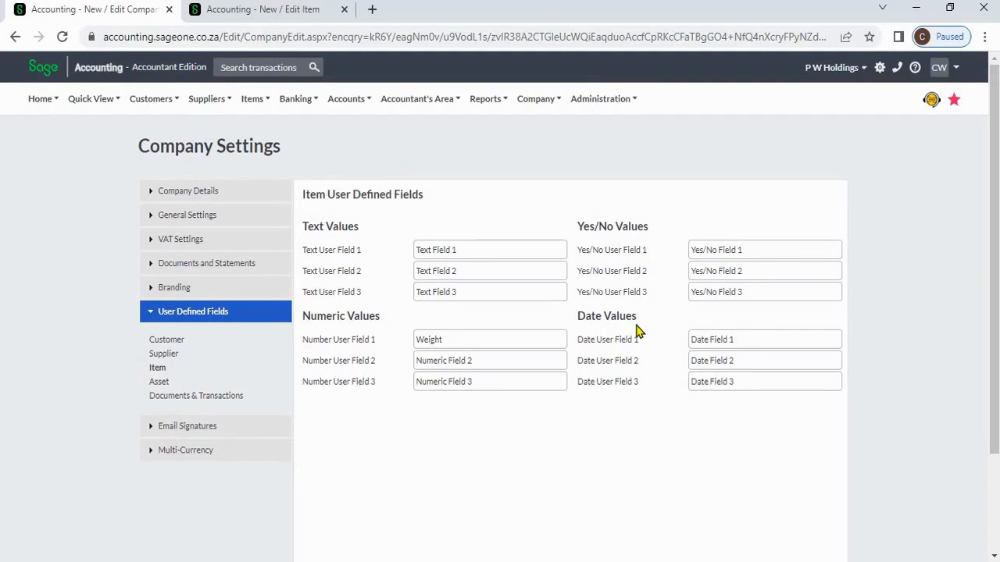
pyautogui.doubleClick(509, 340)
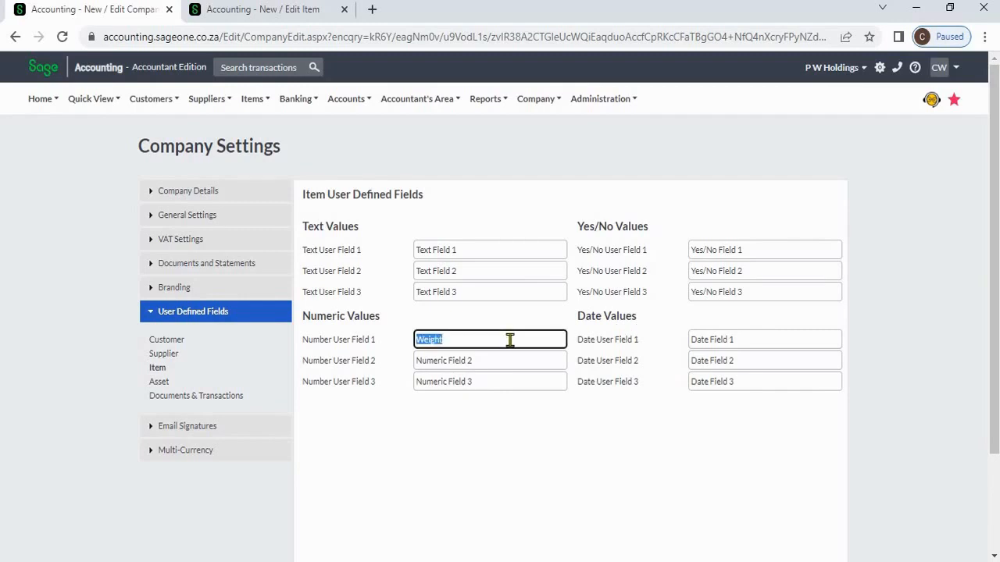
pyautogui.click(408, 414)
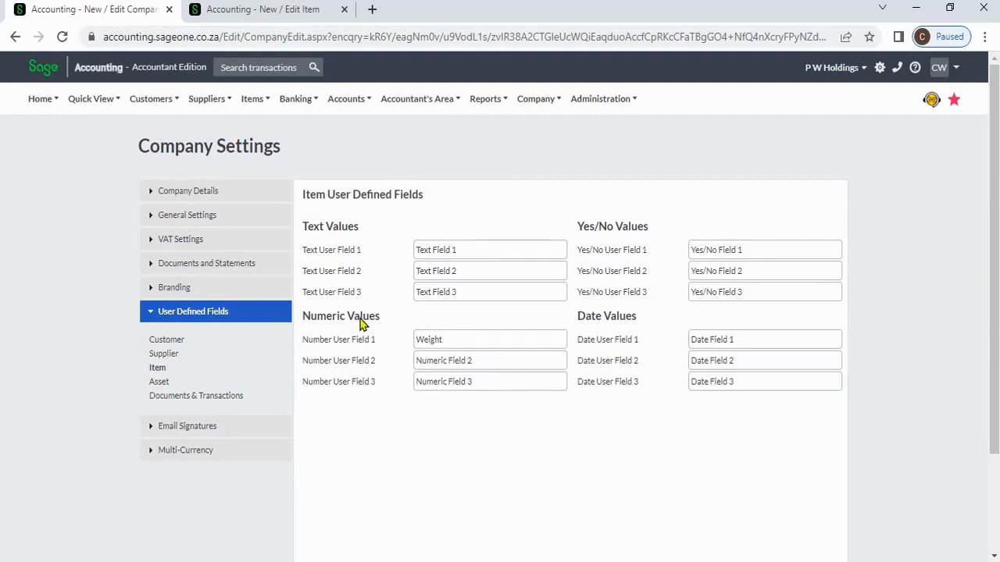
pyautogui.click(231, 14)
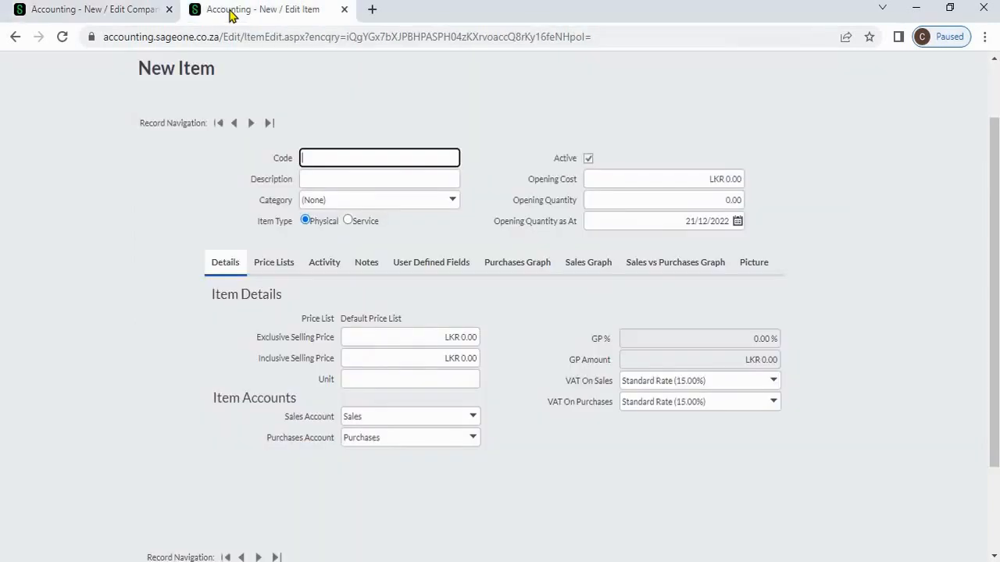
pyautogui.click(417, 277)
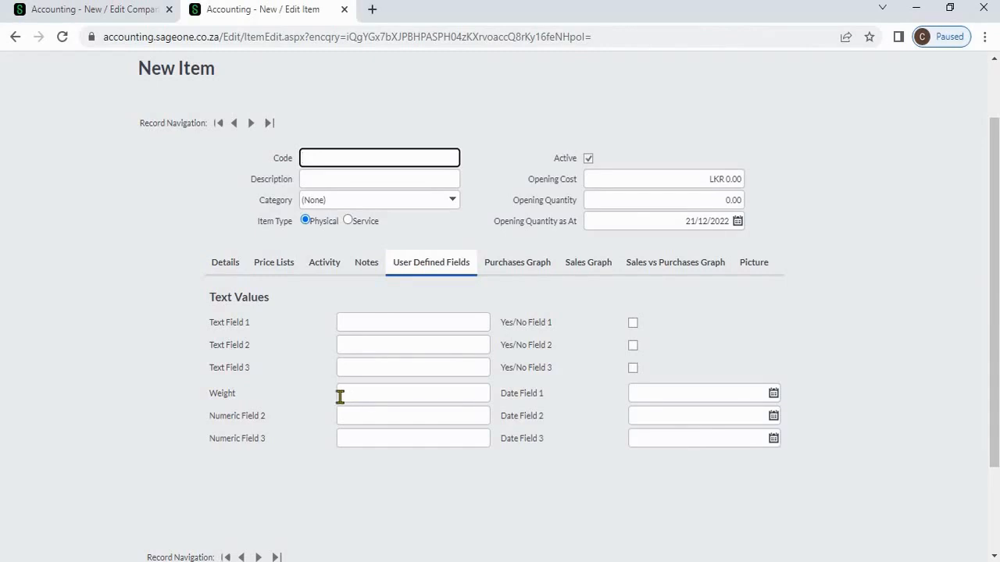
pyautogui.click(79, 15)
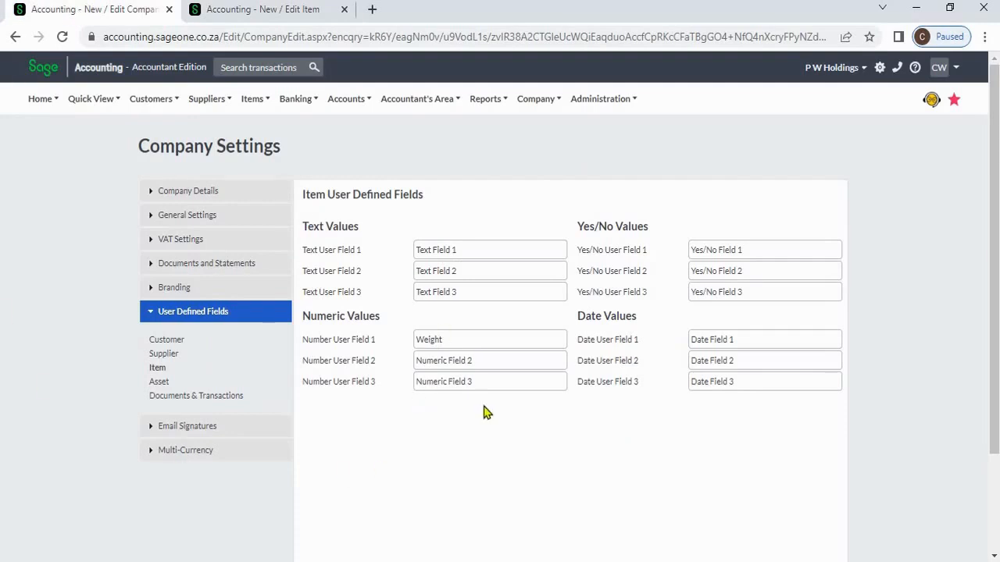
pyautogui.scroll(-1, 459, 437)
# - Save the item field names, then view the Asset field names and the New Asset form
pyautogui.click(418, 520)
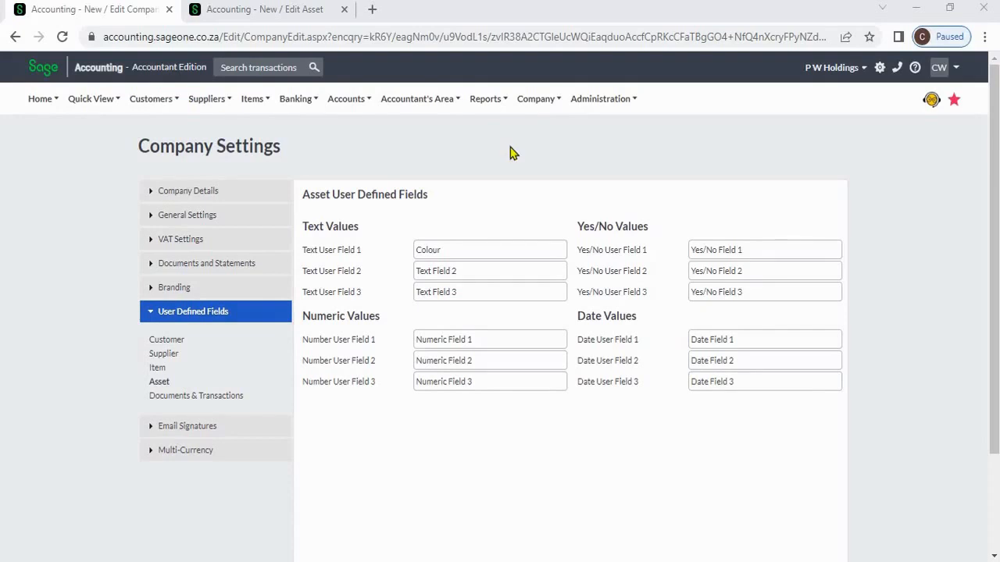
pyautogui.click(532, 103)
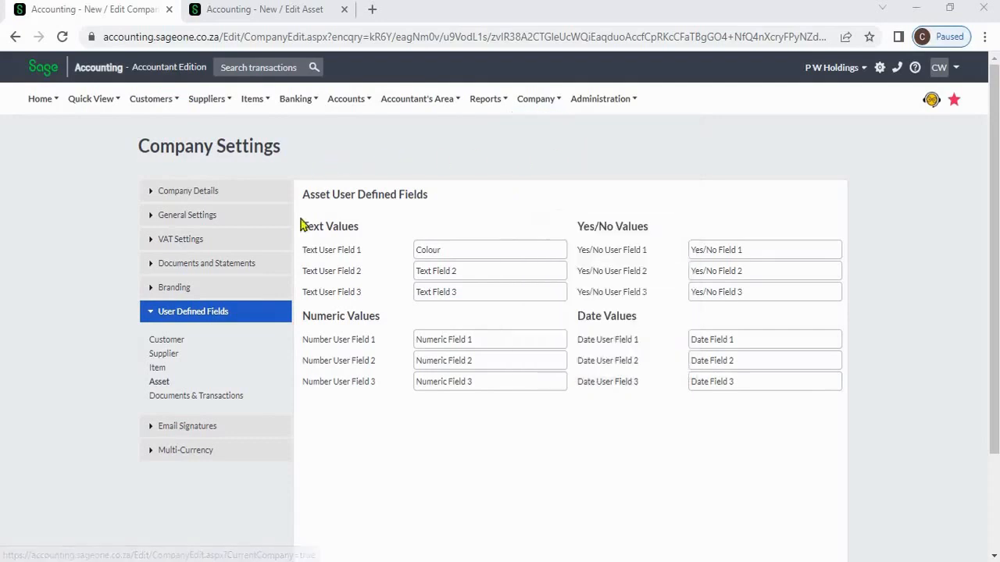
pyautogui.click(164, 382)
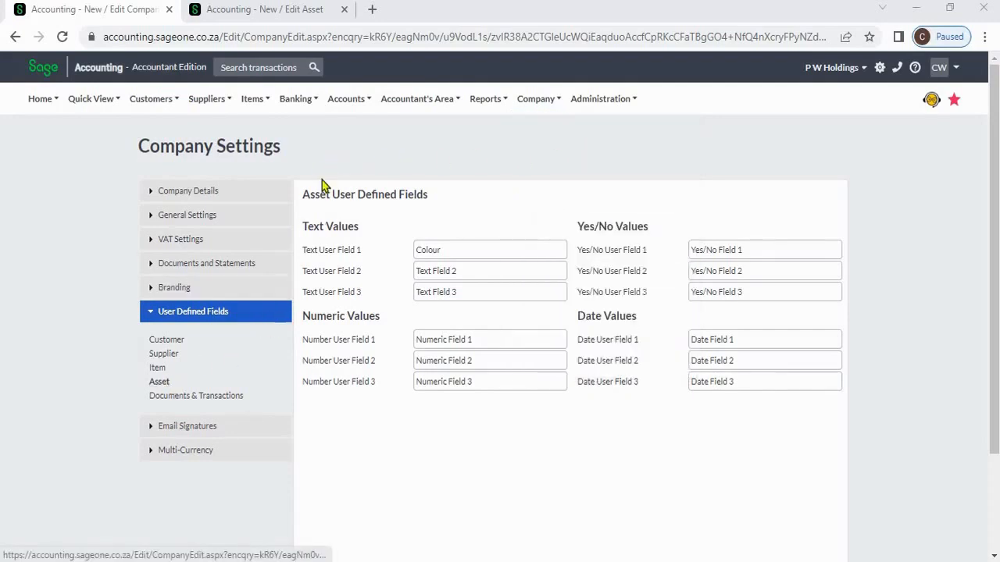
pyautogui.click(249, 10)
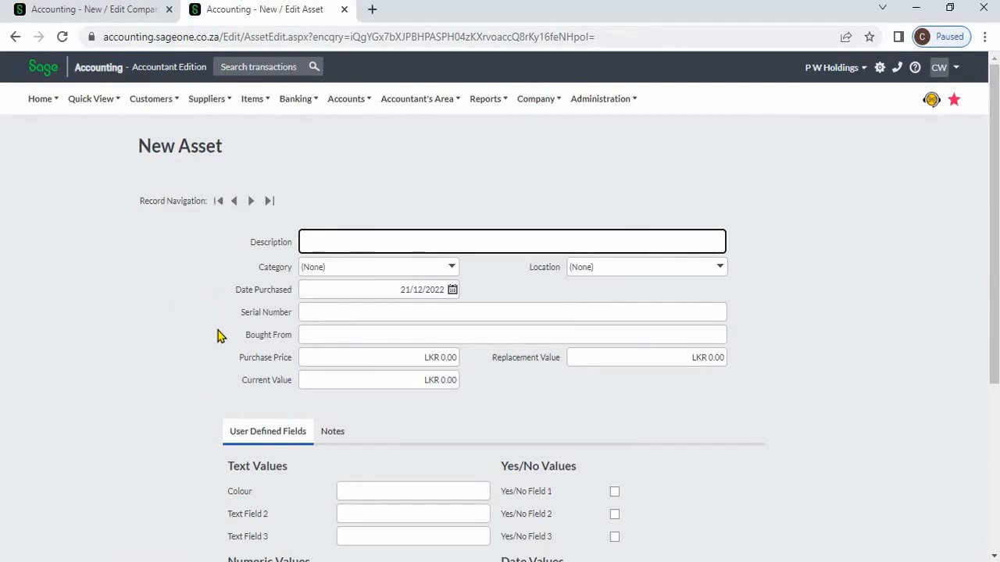
# - Return to the Asset User Defined Fields settings, where Text User Field 1 still reads 'Colour'
pyautogui.click(104, 12)
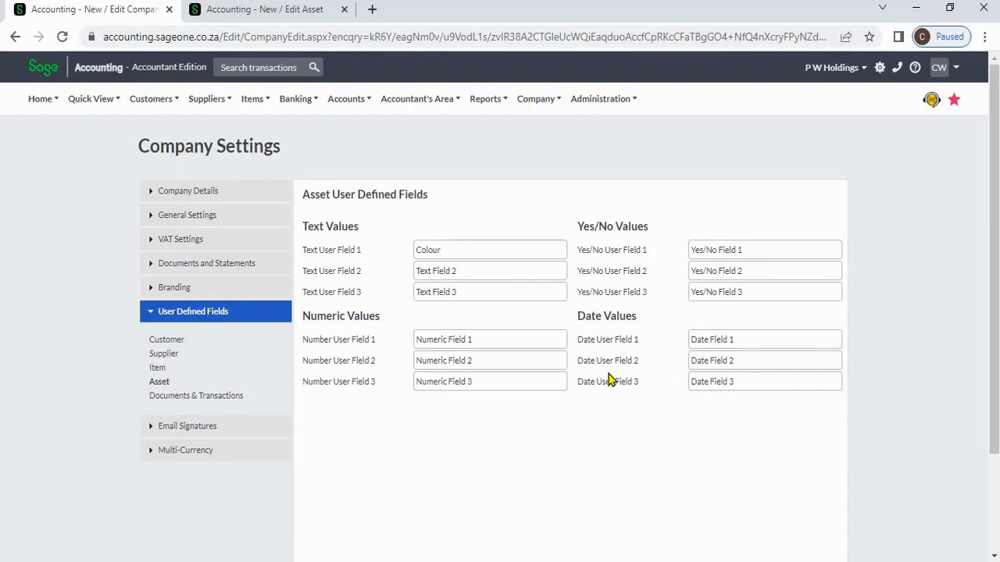
# - Select the 'Colour' field name and compare it against the New Asset form
pyautogui.doubleClick(450, 249)
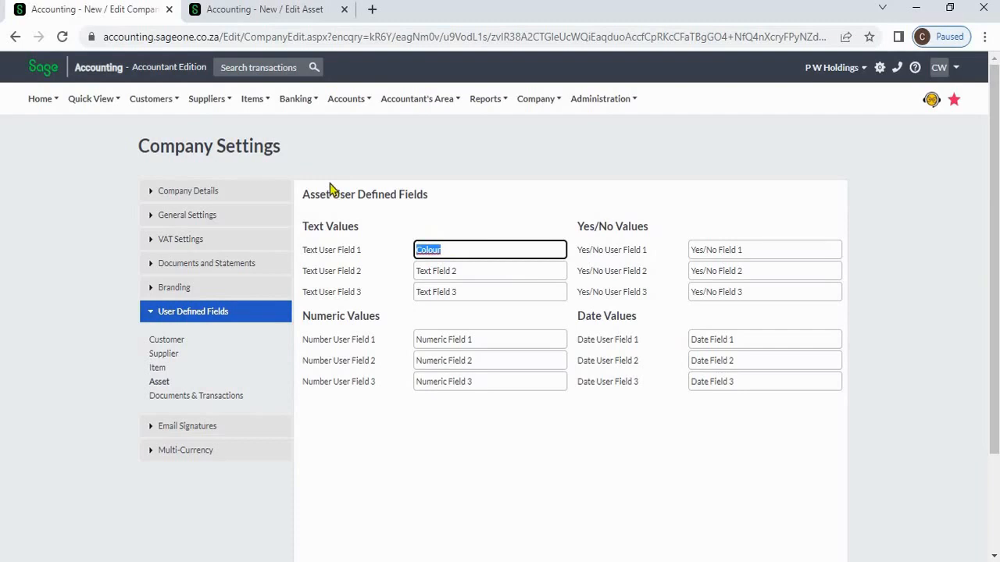
pyautogui.click(258, 10)
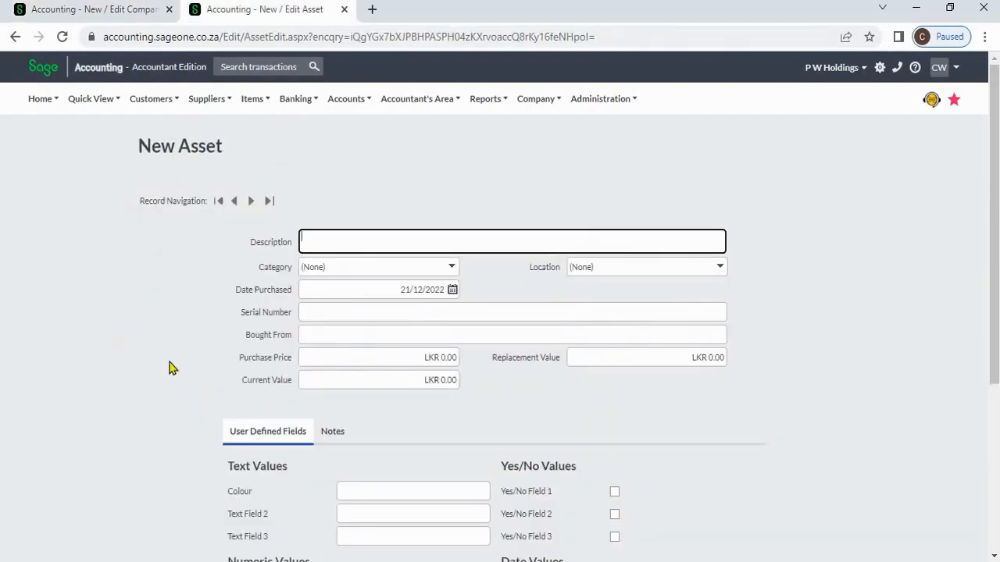
pyautogui.scroll(-1, 377, 414)
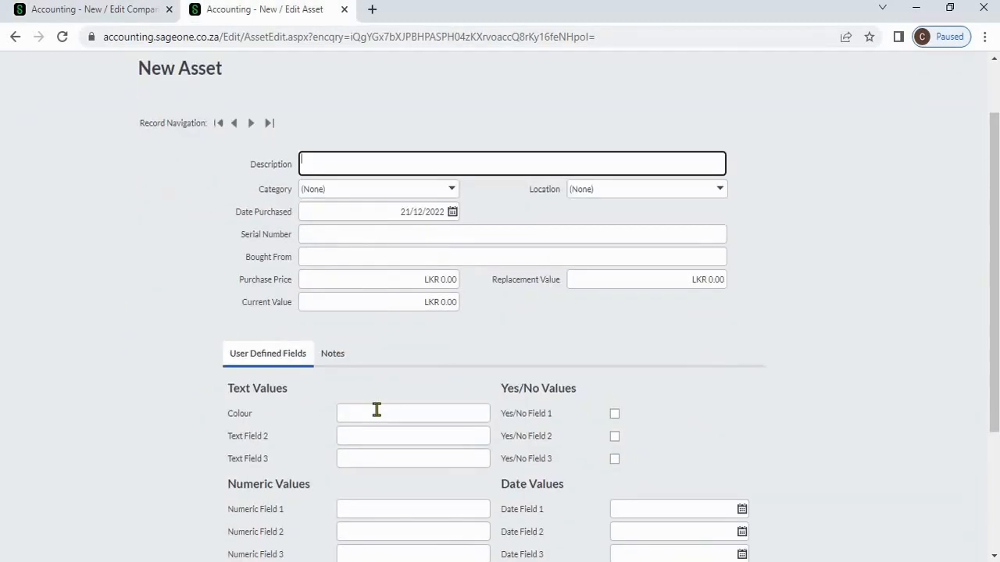
pyautogui.scroll(-1, 386, 367)
pyautogui.scroll(-1, 386, 367)
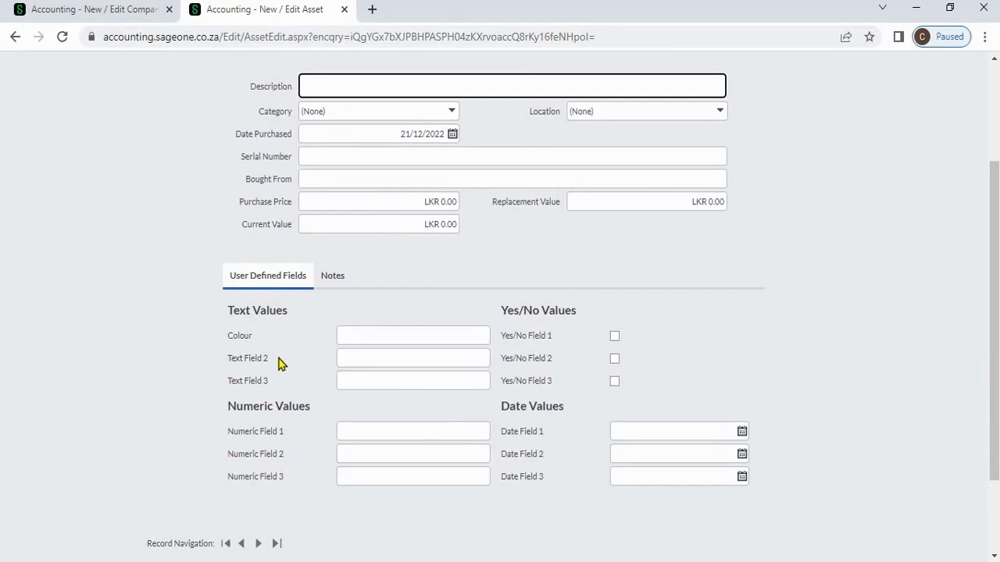
# - Back in Company Settings, move on to the Documents & Transactions user defined fields
pyautogui.click(112, 16)
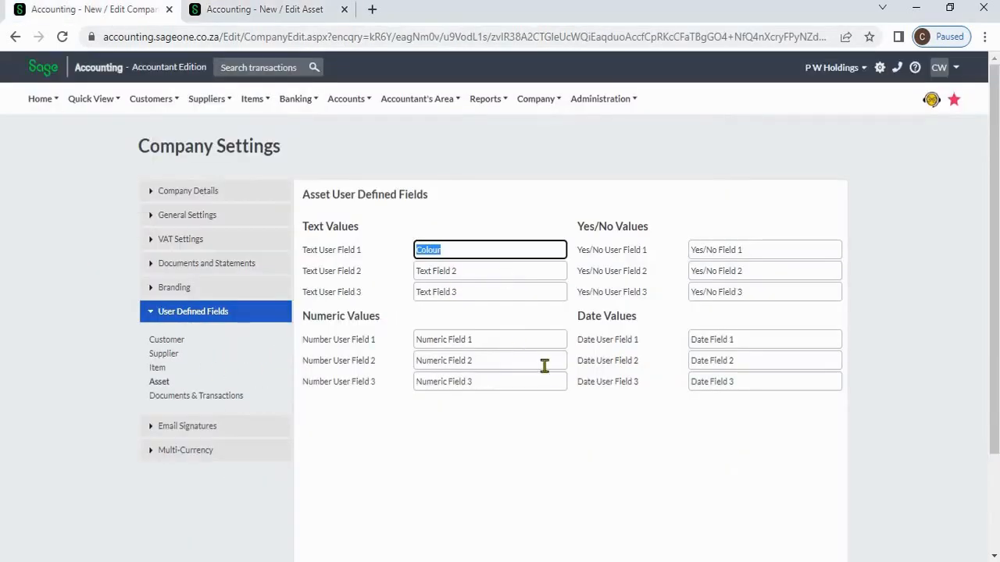
pyautogui.click(569, 427)
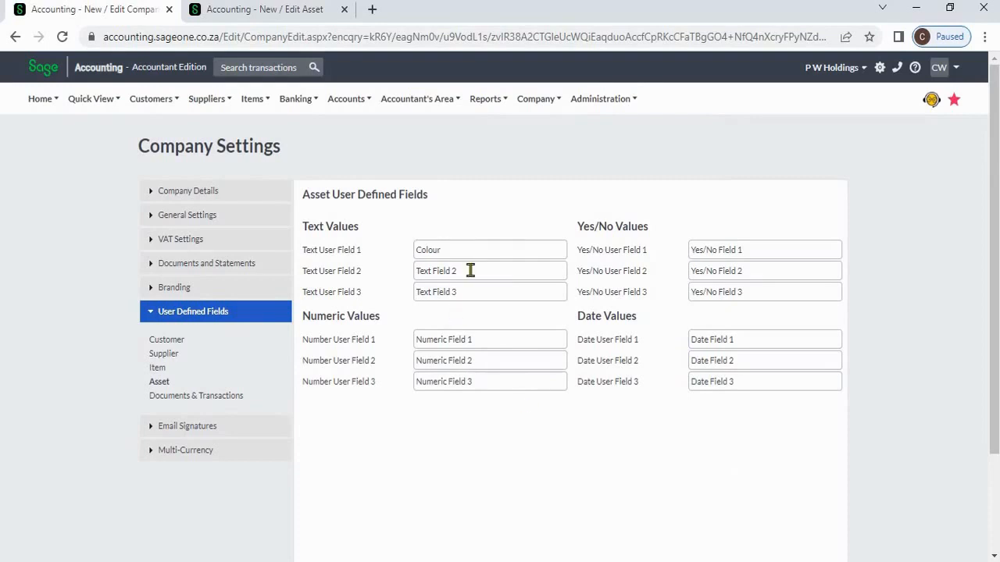
pyautogui.scroll(-2, 461, 352)
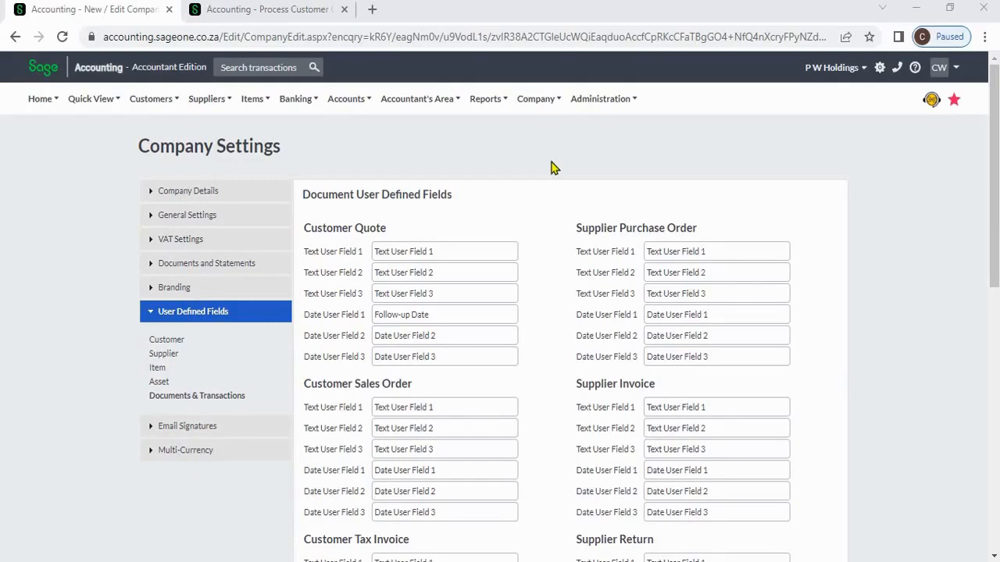
pyautogui.click(544, 100)
pyautogui.click(275, 17)
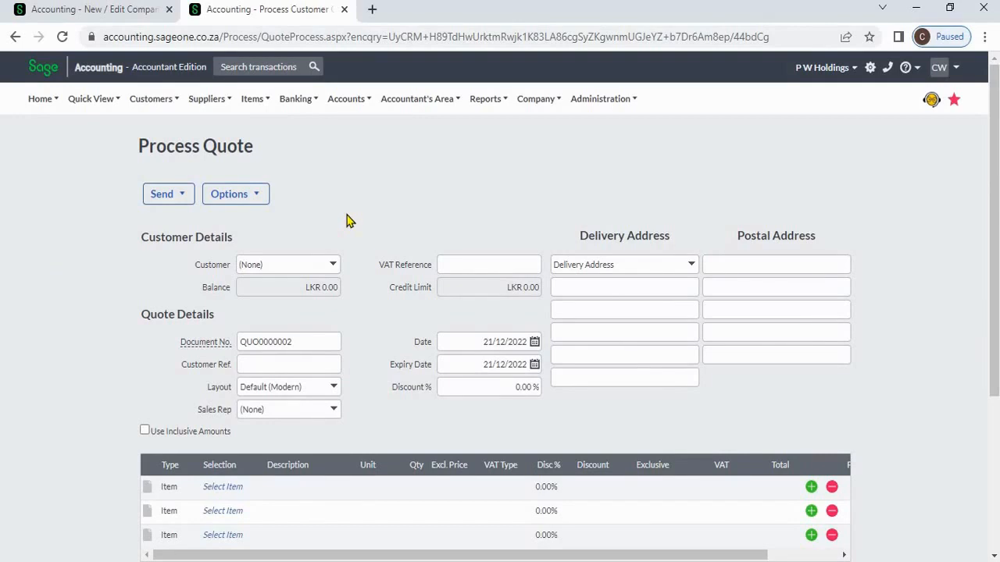
pyautogui.click(152, 11)
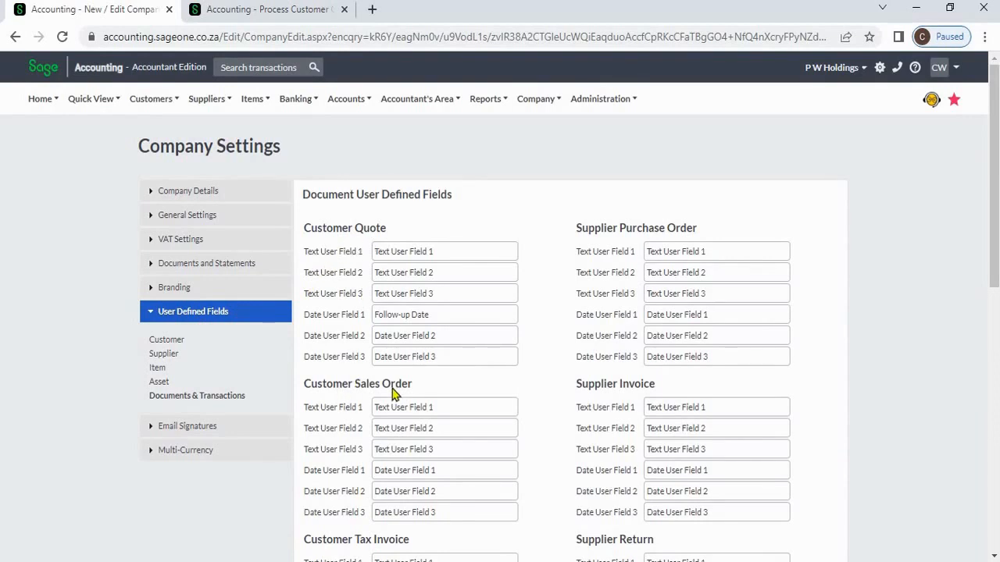
pyautogui.scroll(-2, 393, 394)
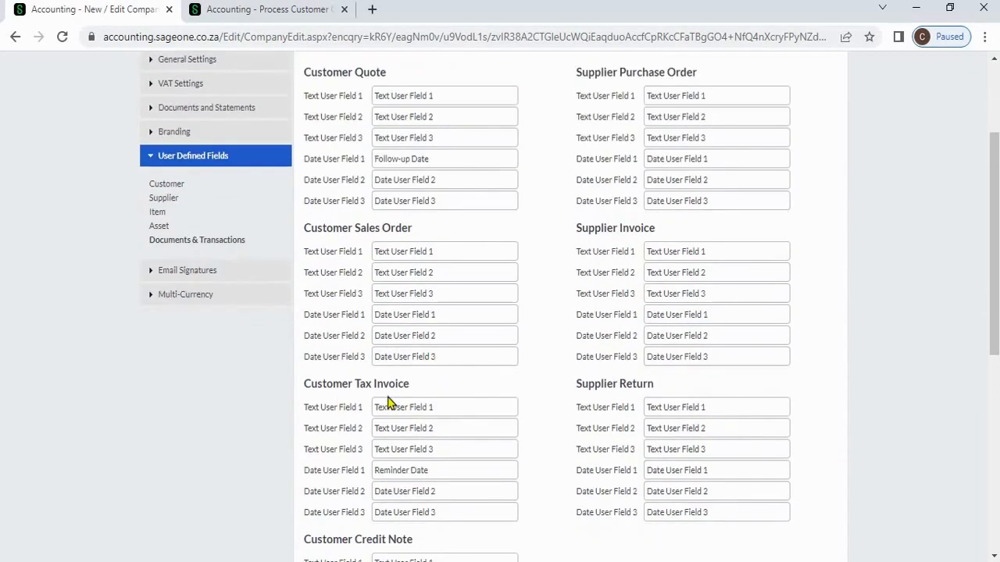
pyautogui.scroll(-2, 394, 393)
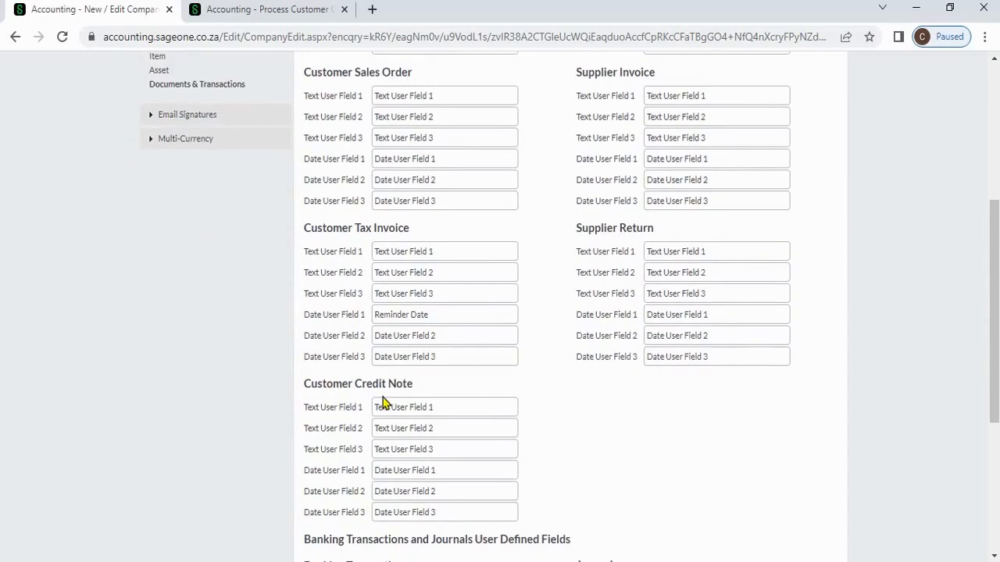
pyautogui.scroll(-2, 383, 398)
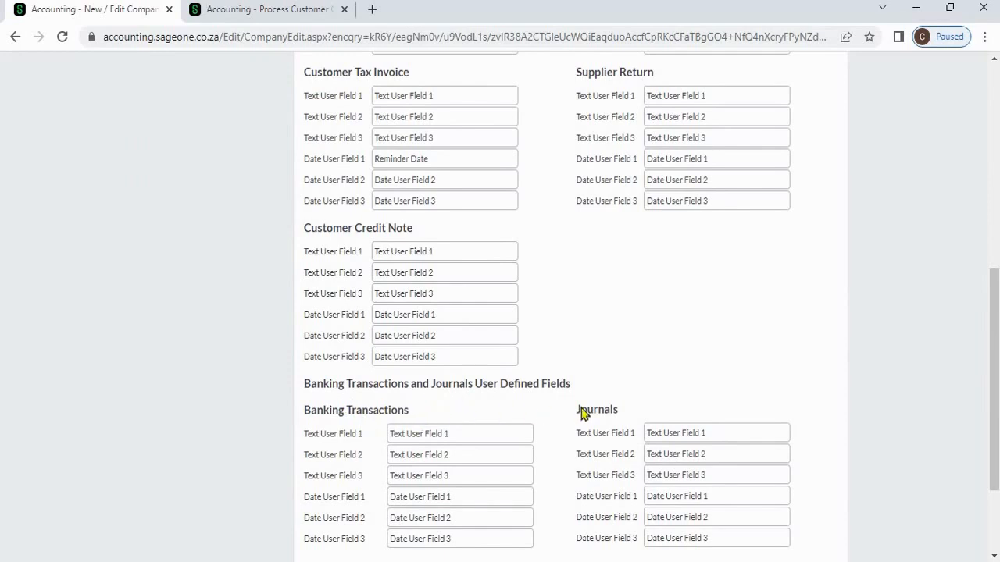
pyautogui.scroll(-1, 610, 383)
pyautogui.scroll(4, 607, 375)
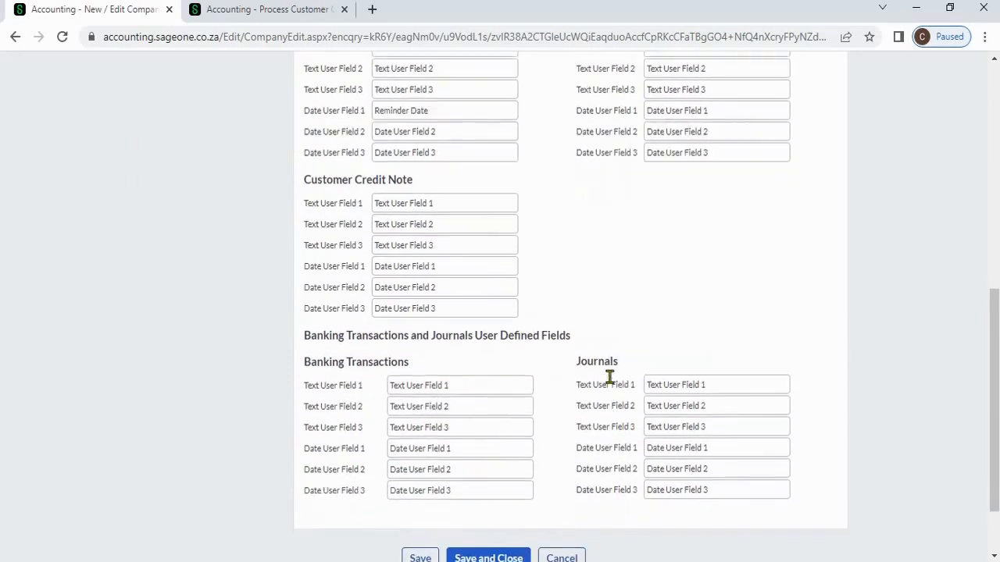
pyautogui.scroll(2, 593, 227)
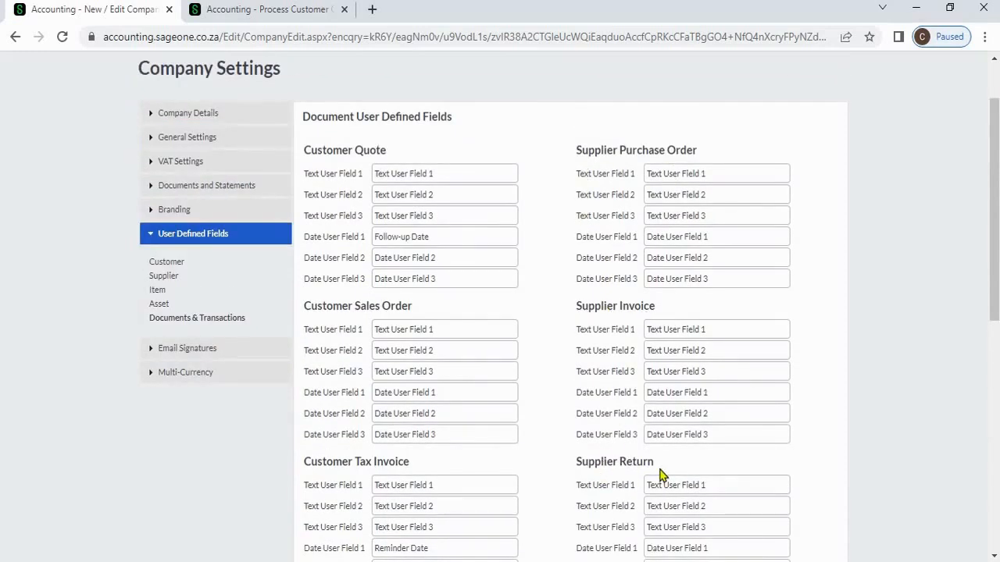
pyautogui.scroll(-2, 660, 475)
pyautogui.scroll(3, 660, 475)
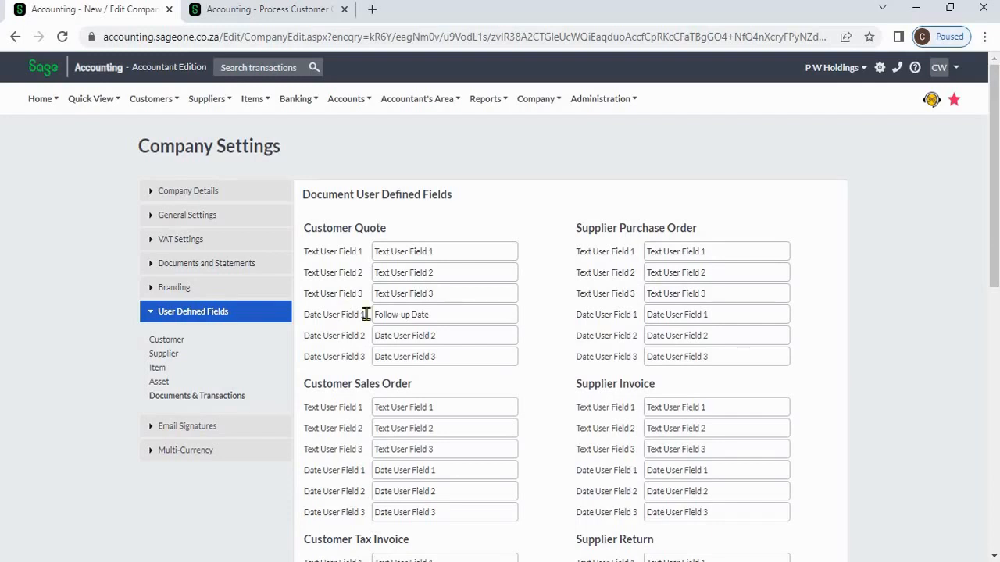
pyautogui.tripleClick(454, 311)
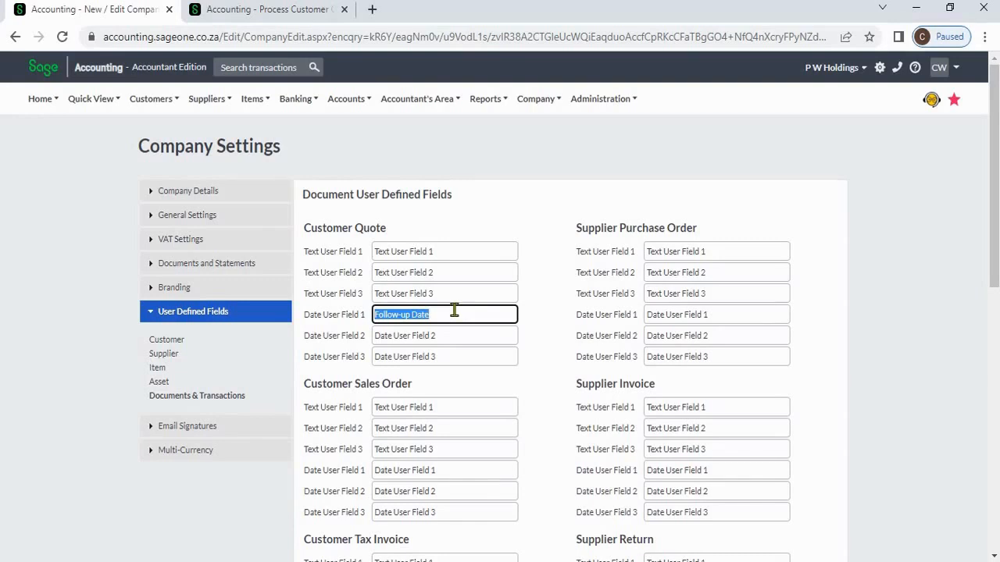
pyautogui.click(268, 15)
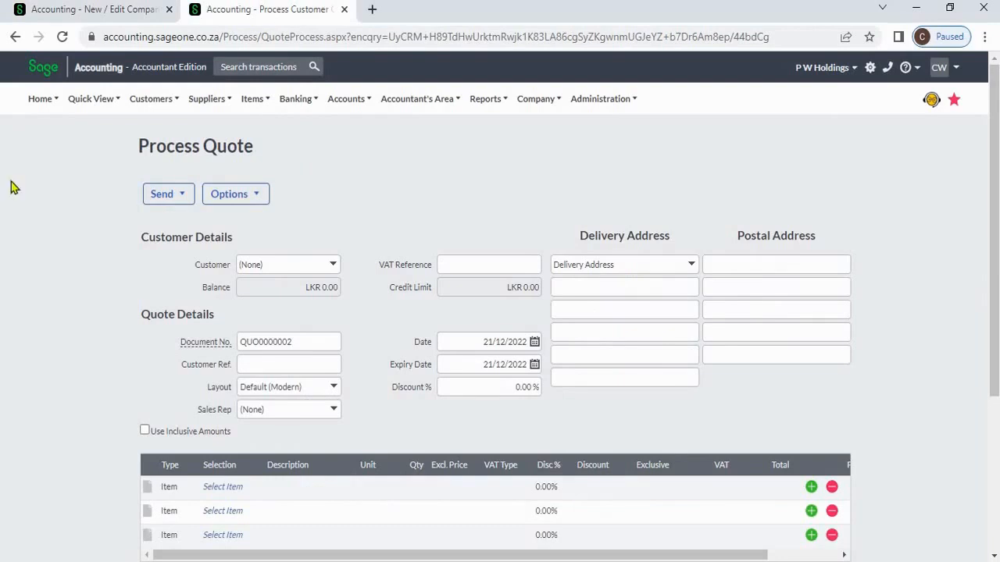
pyautogui.click(249, 200)
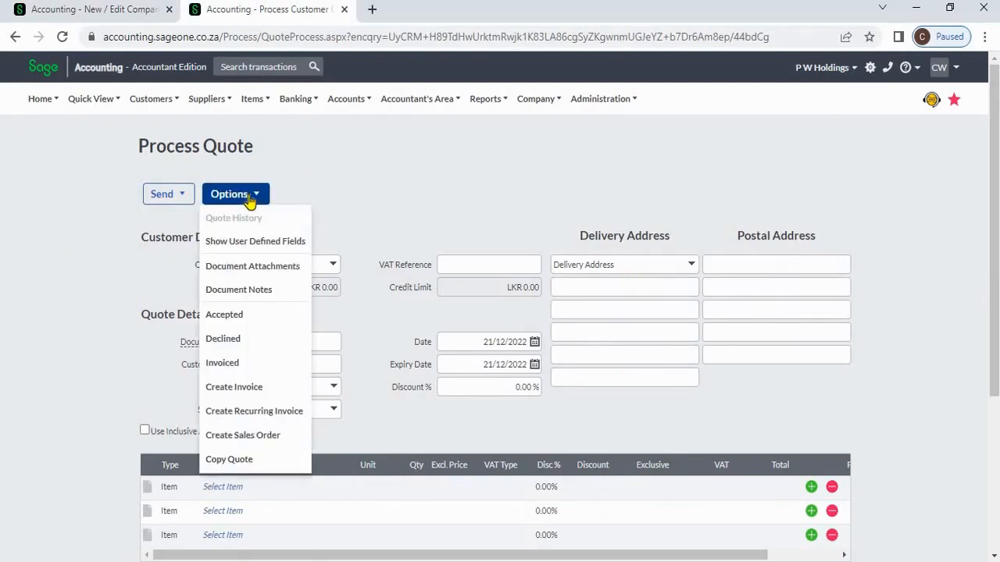
pyautogui.click(269, 243)
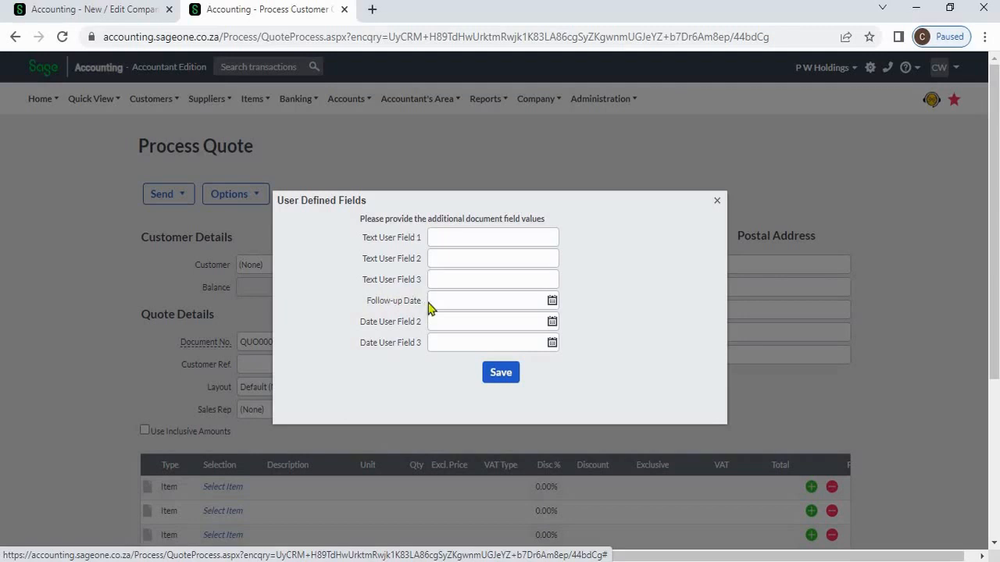
pyautogui.click(552, 301)
pyautogui.click(602, 261)
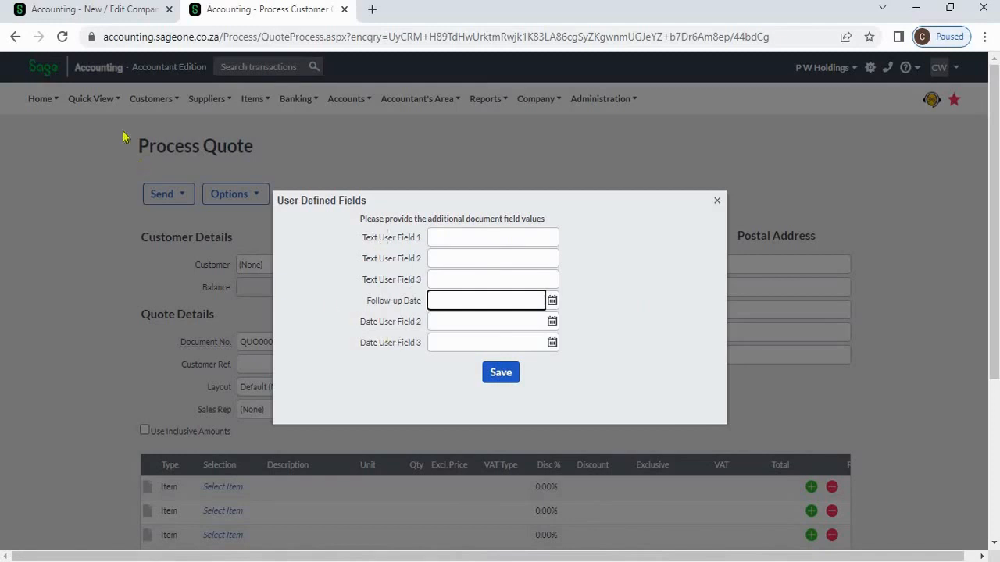
pyautogui.click(98, 17)
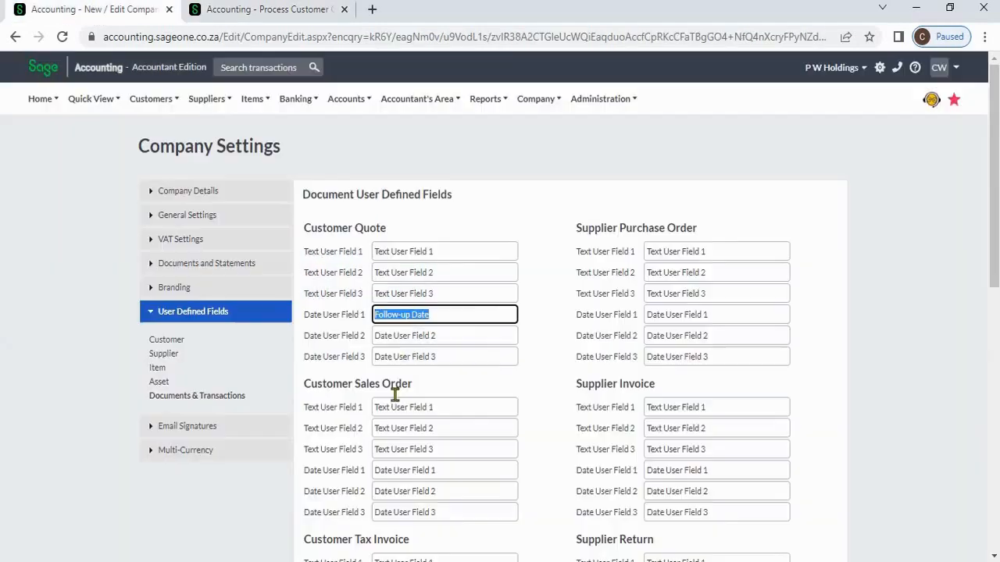
pyautogui.click(551, 310)
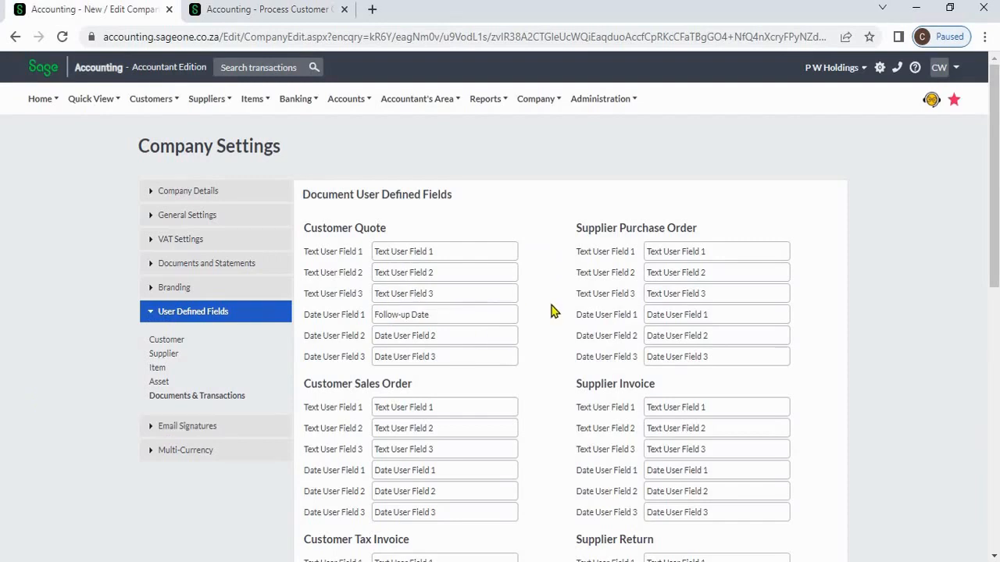
# - Scroll to the bottom of Company Settings and reopen the settings menu to reach Email Signatures
pyautogui.scroll(-8, 550, 311)
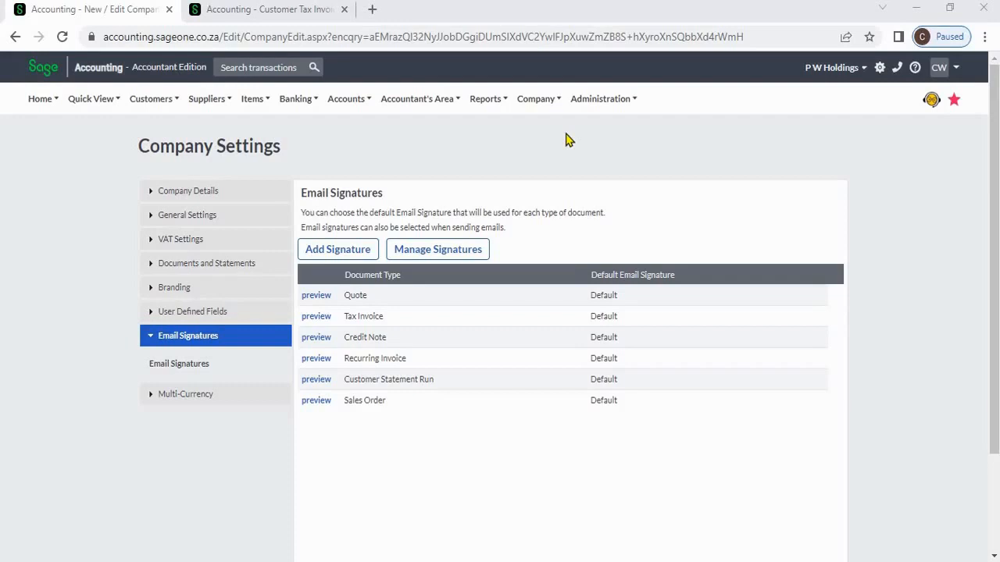
pyautogui.click(538, 105)
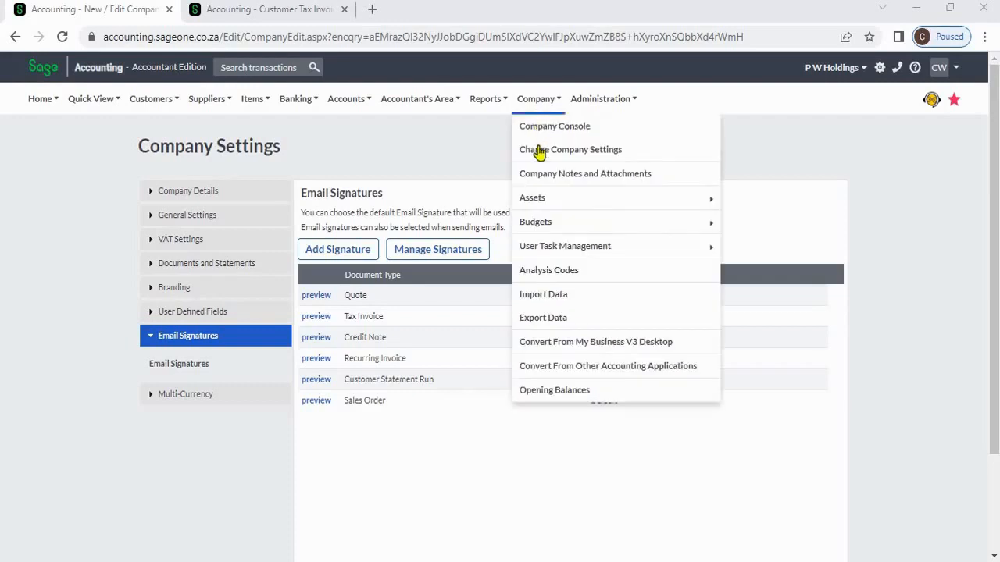
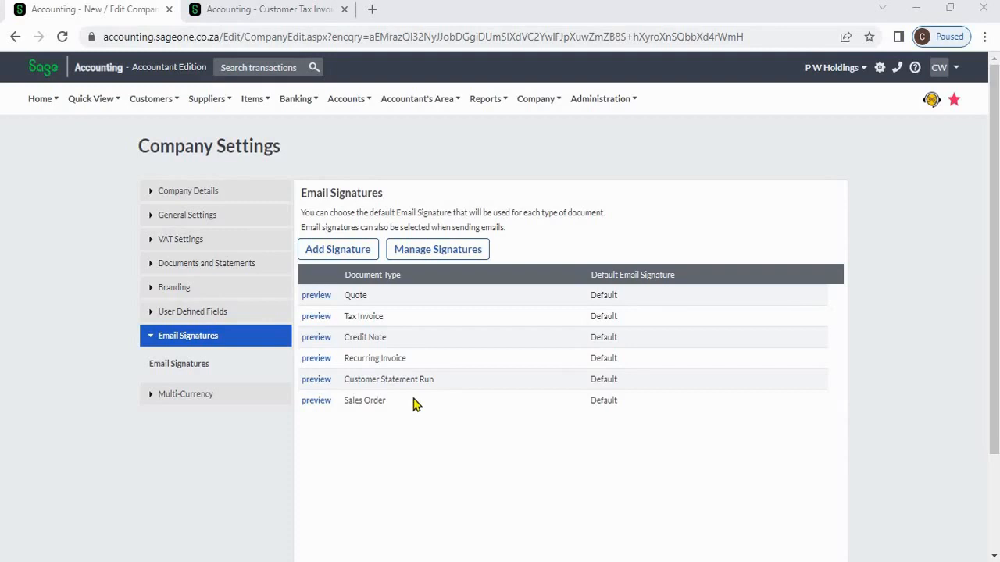
# - Preview the Tax Invoice email template, then start a new email signature
pyautogui.click(317, 317)
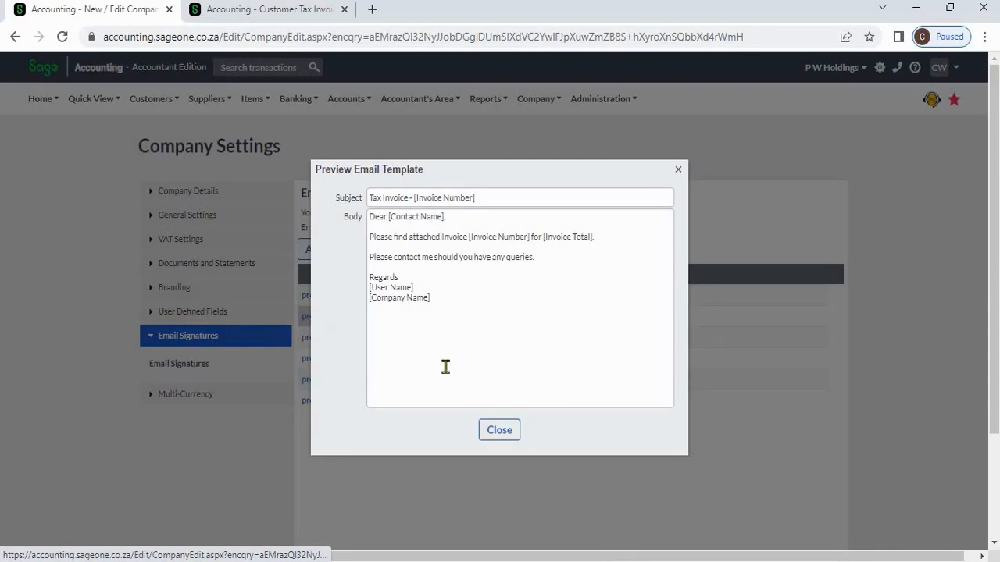
pyautogui.click(490, 430)
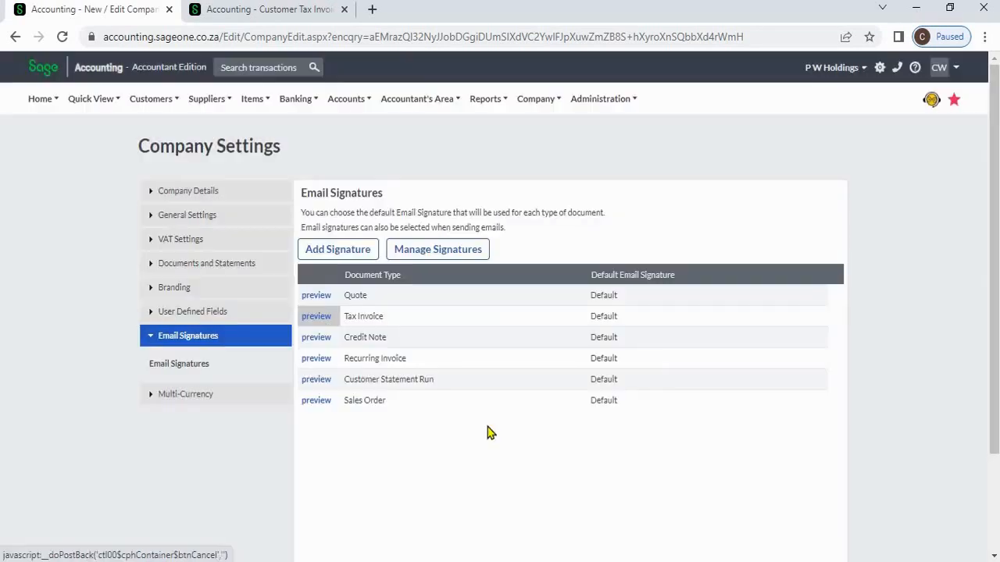
pyautogui.click(328, 256)
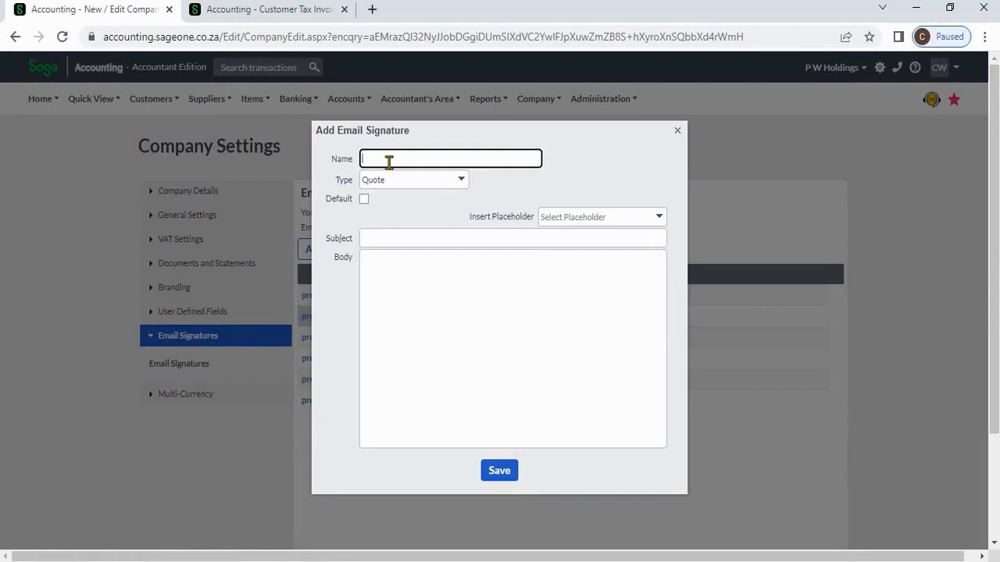
# - Name the signature 'Invoice New', set its type to Tax Invoice and make it the default
pyautogui.click(389, 163)
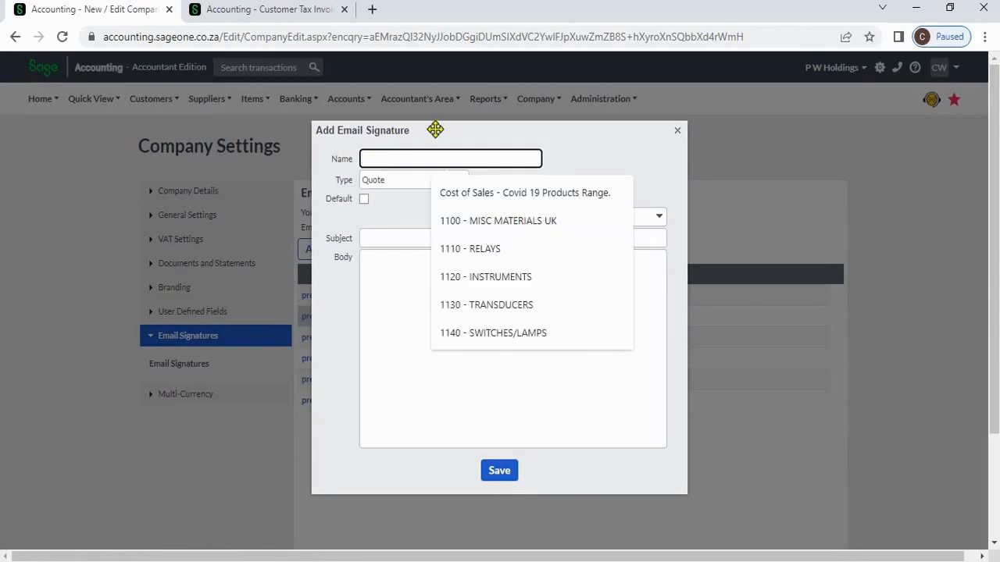
pyautogui.click(412, 219)
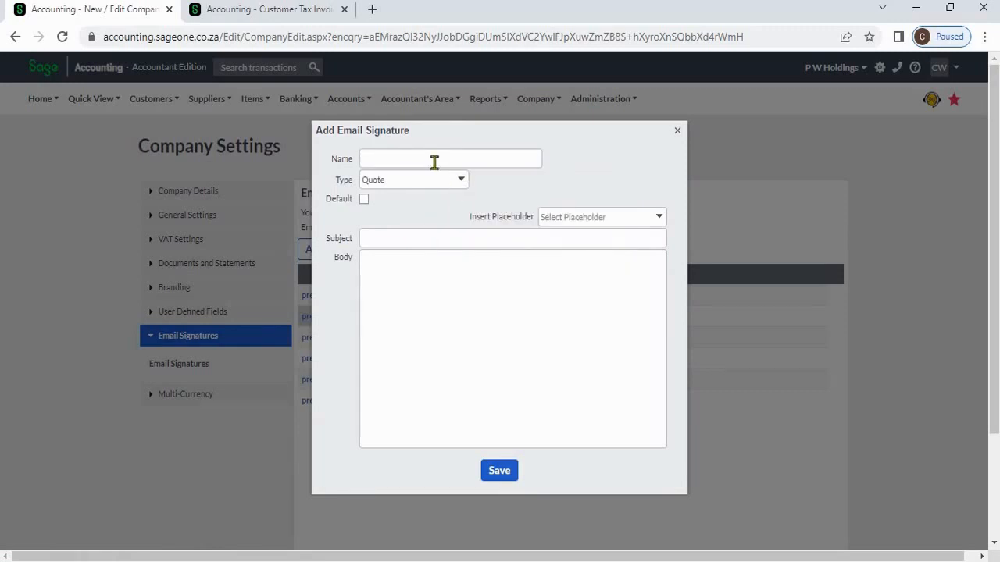
pyautogui.click(433, 161)
pyautogui.write('In')
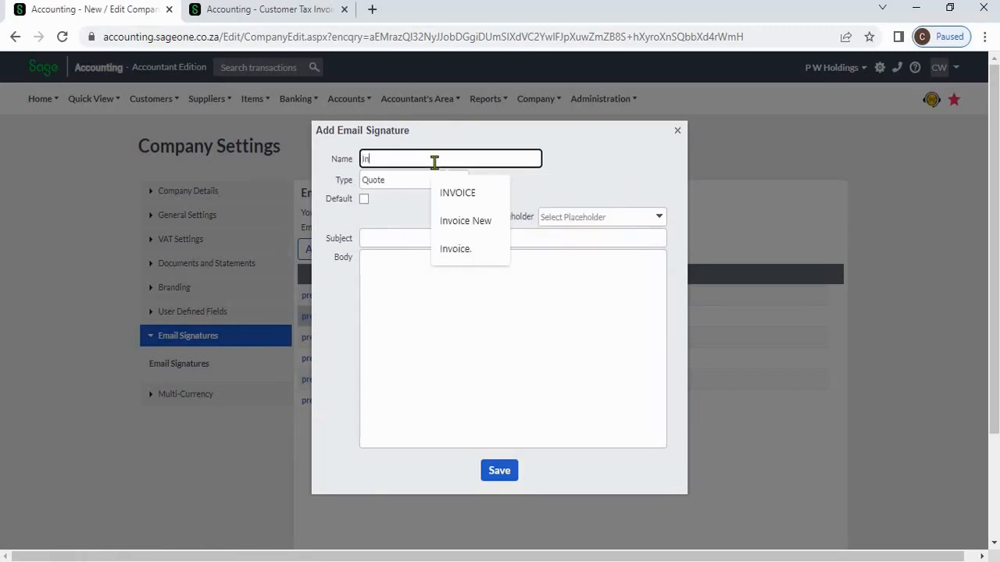
pyautogui.click(462, 221)
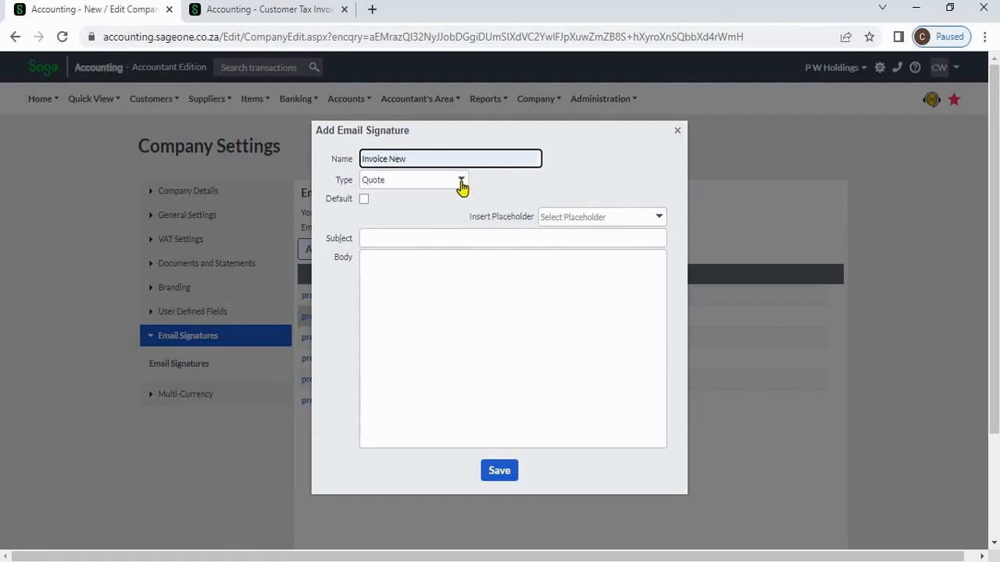
pyautogui.click(461, 182)
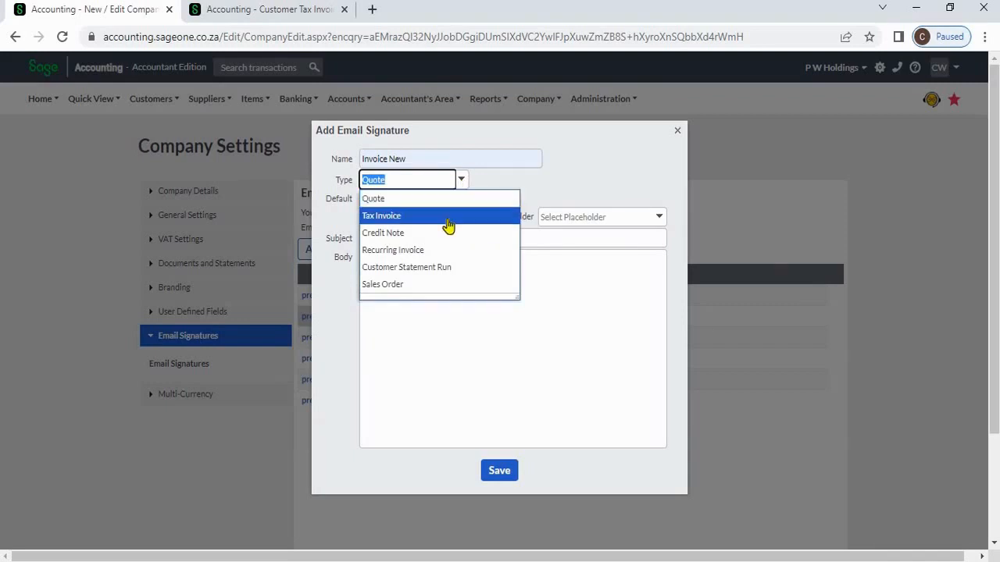
pyautogui.click(449, 220)
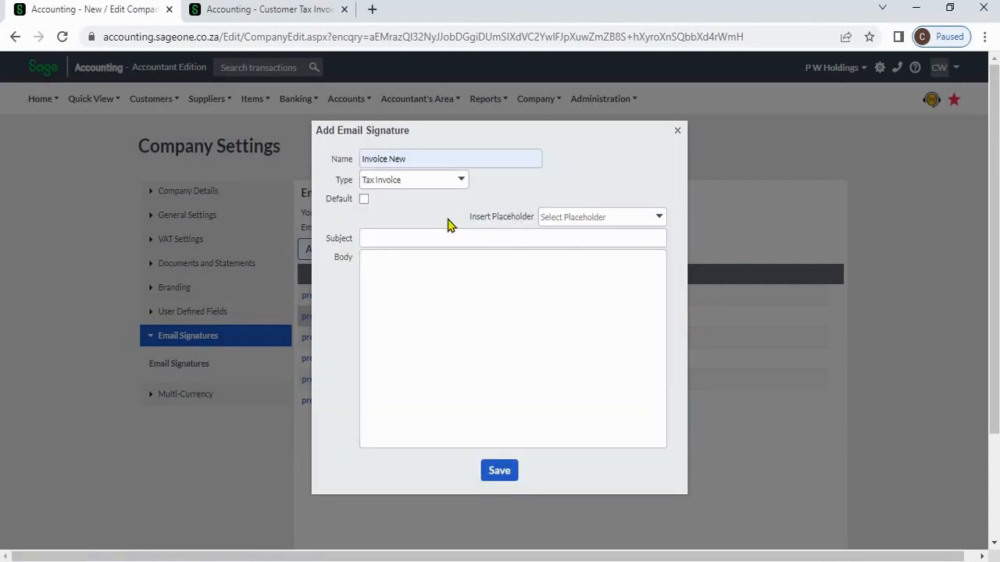
pyautogui.click(364, 200)
# - Set the signature subject to 'Tax Invoice - [Invoice Number]' using the placeholder list
pyautogui.click(612, 224)
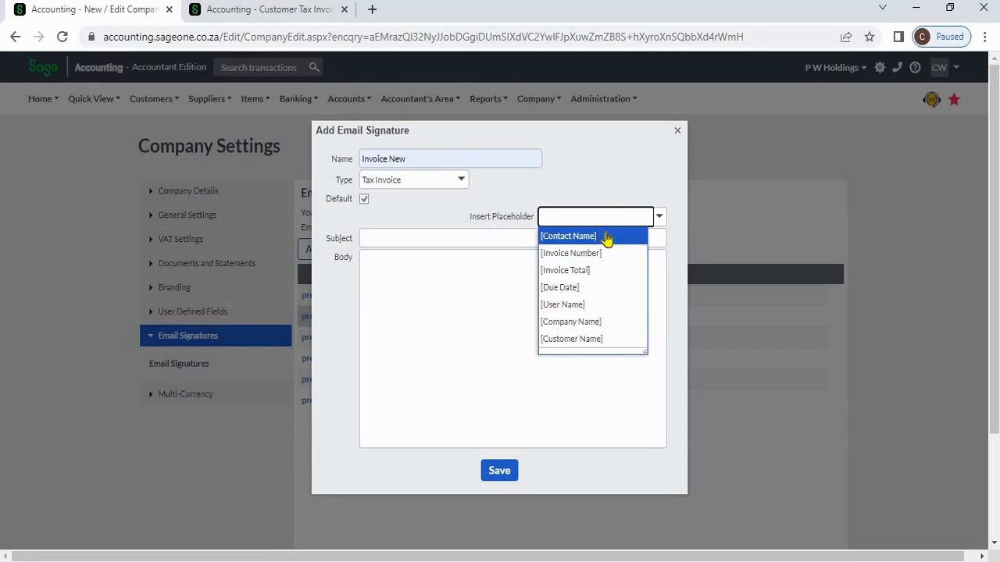
pyautogui.click(504, 243)
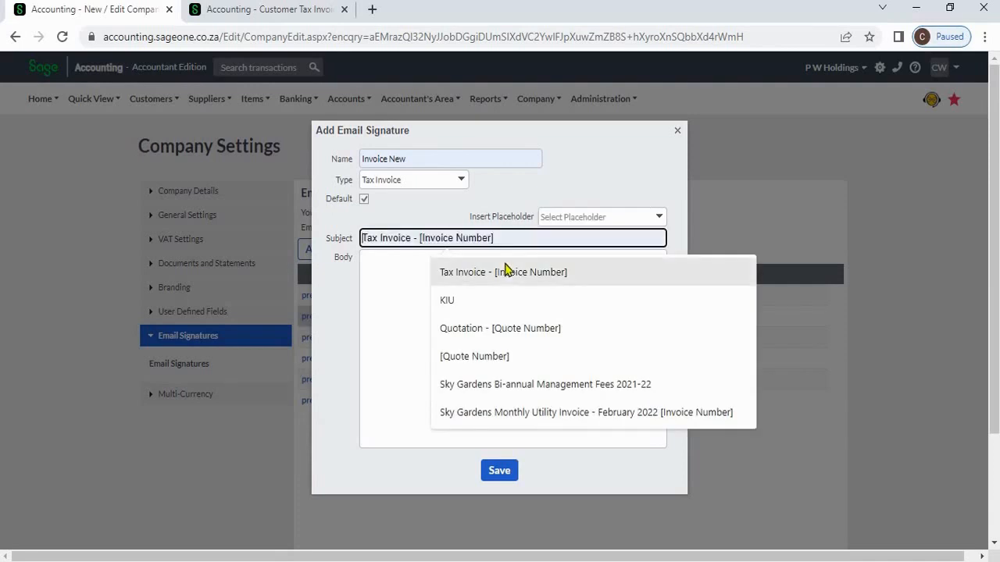
pyautogui.click(505, 271)
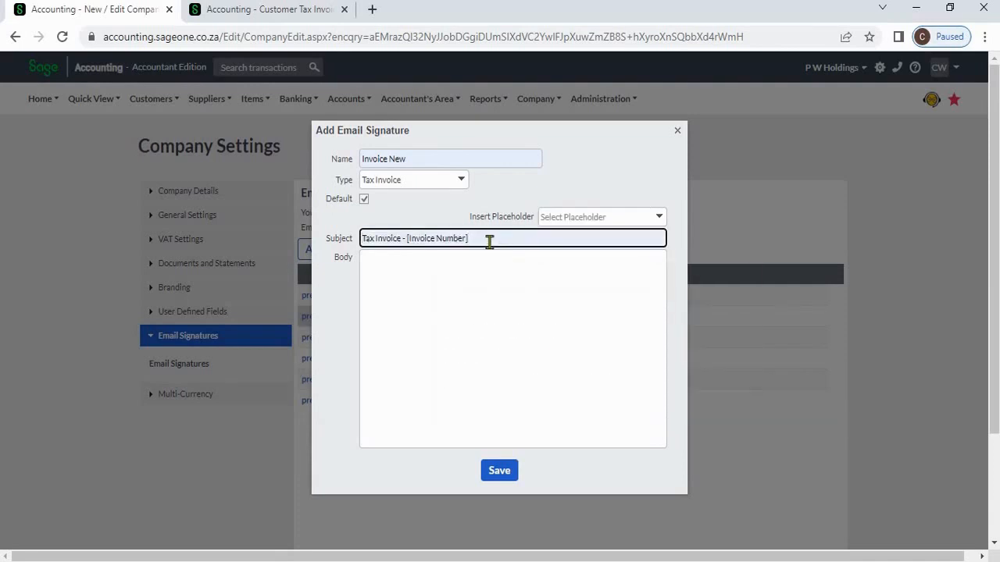
pyautogui.hotkey('ctrl', 'shift', 'Left')
pyautogui.hotkey('ctrl', 'shift', 'Left')
pyautogui.hotkey('ctrl', 'shift', 'Left')
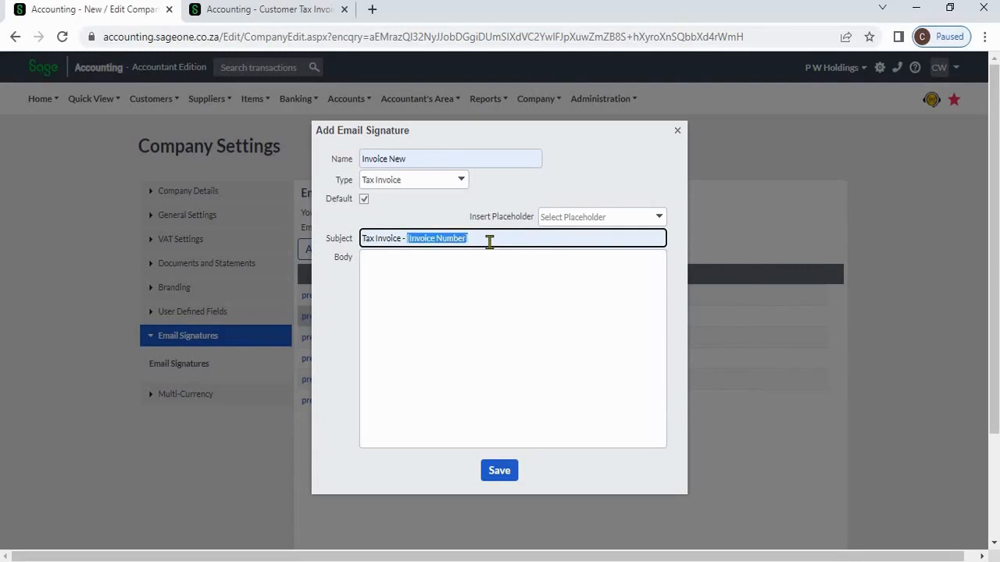
pyautogui.press('BackSpace')
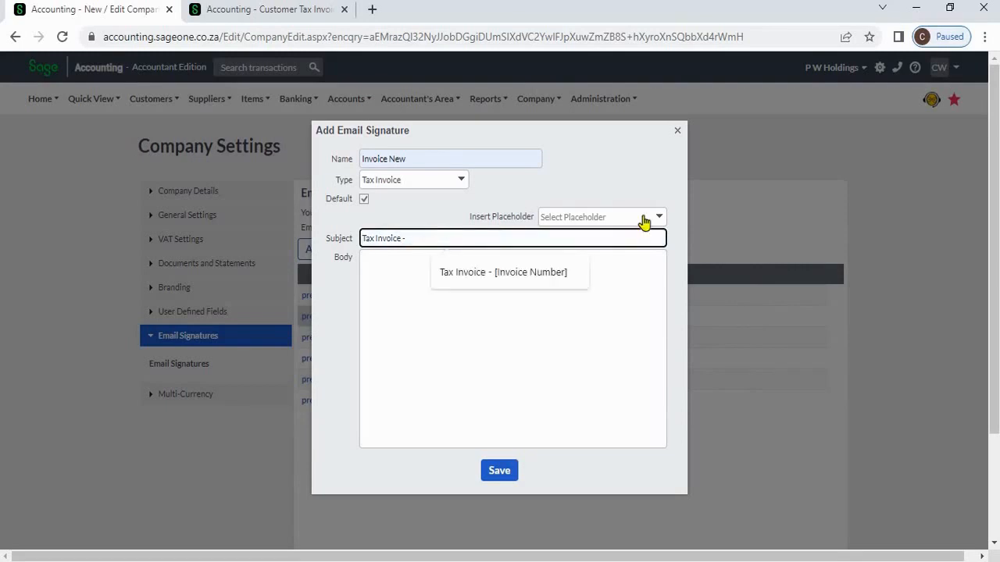
pyautogui.click(643, 221)
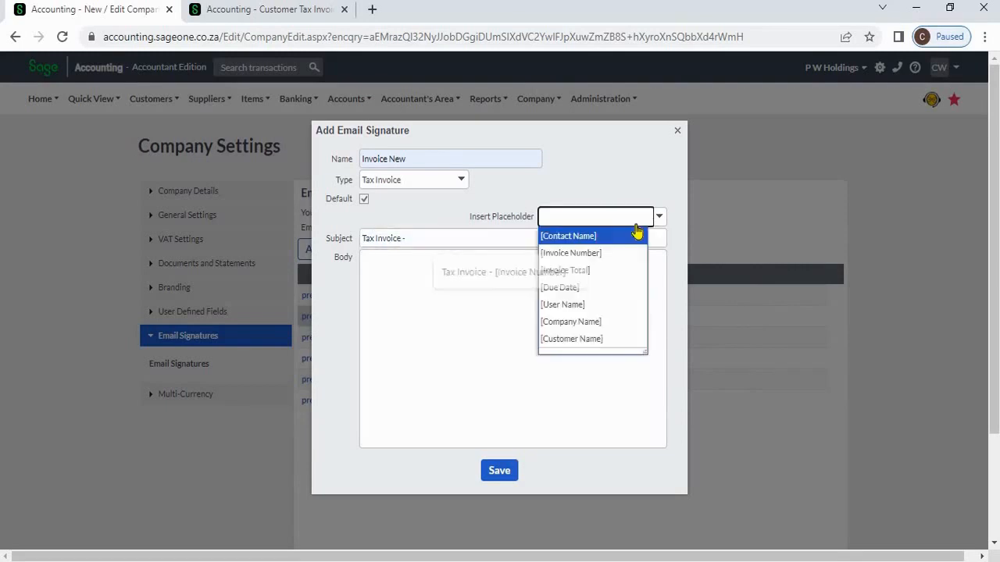
pyautogui.click(598, 254)
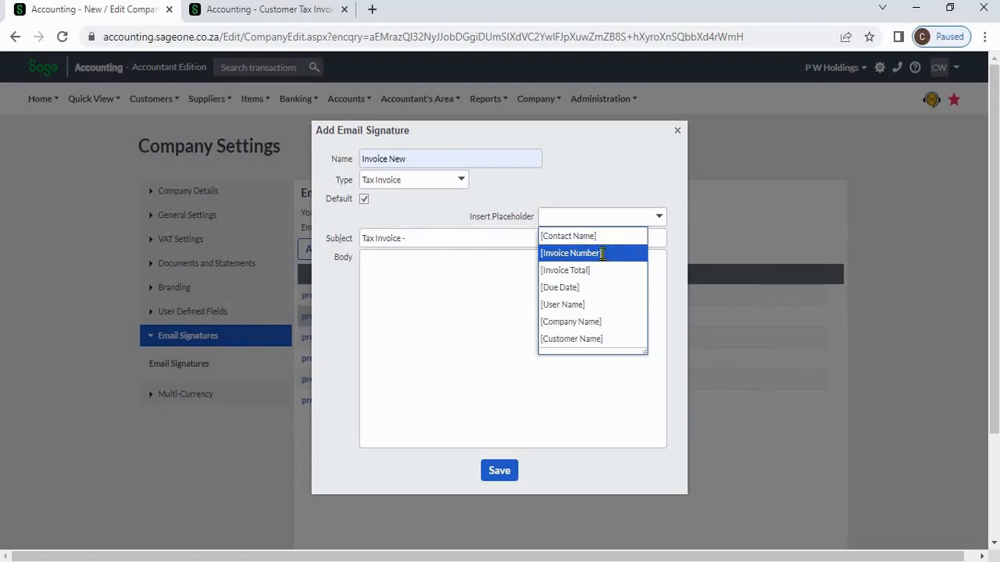
# - Start the email body with 'Dear [Contact Name]'
pyautogui.click(527, 273)
pyautogui.write('D')
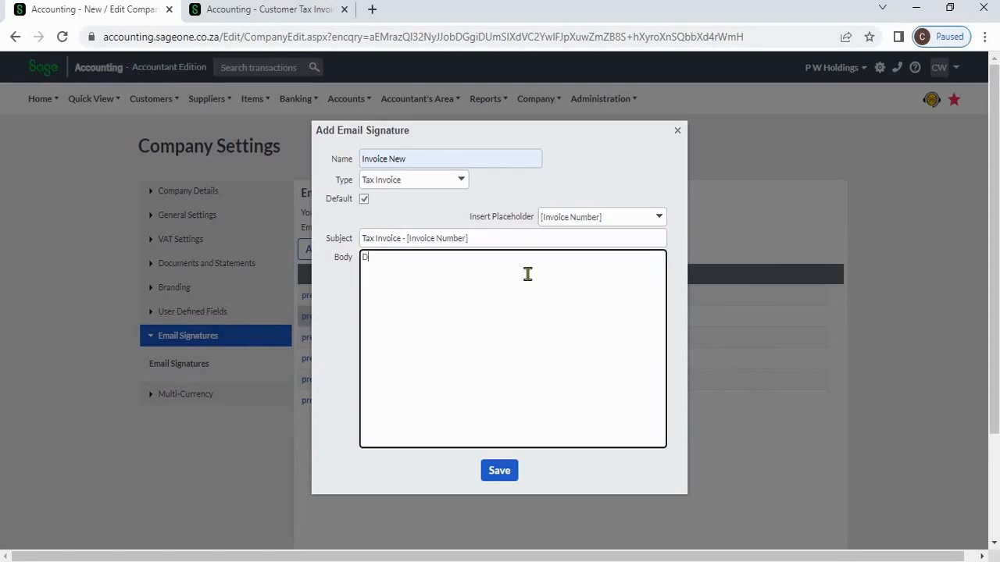
pyautogui.write('ear')
pyautogui.click(657, 218)
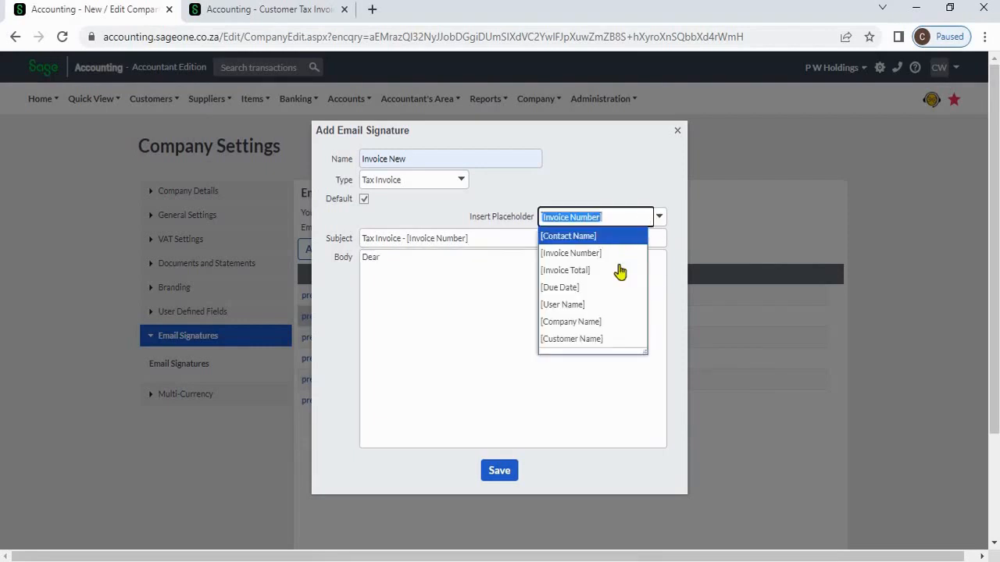
pyautogui.click(603, 236)
pyautogui.tripleClick(508, 333)
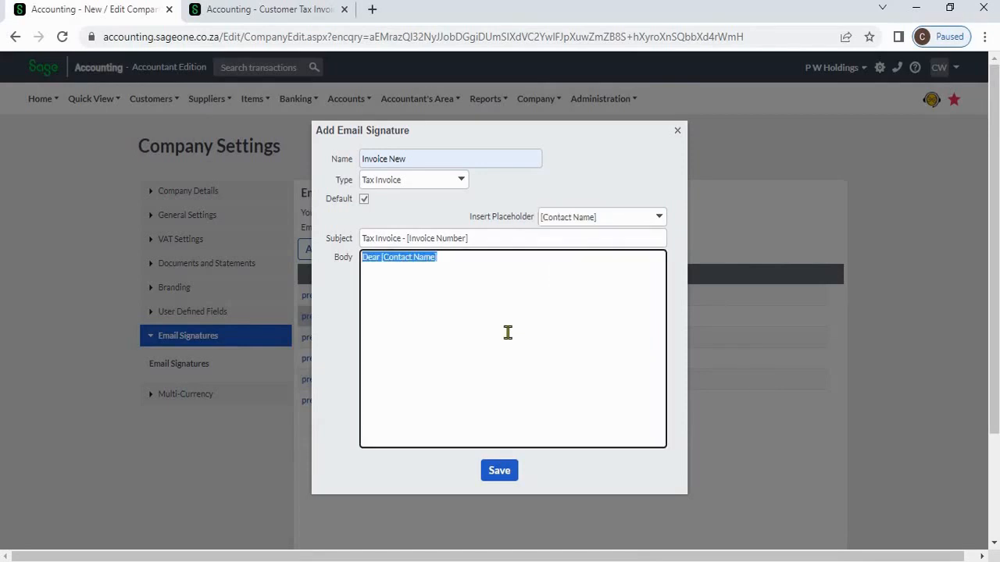
pyautogui.click(508, 332)
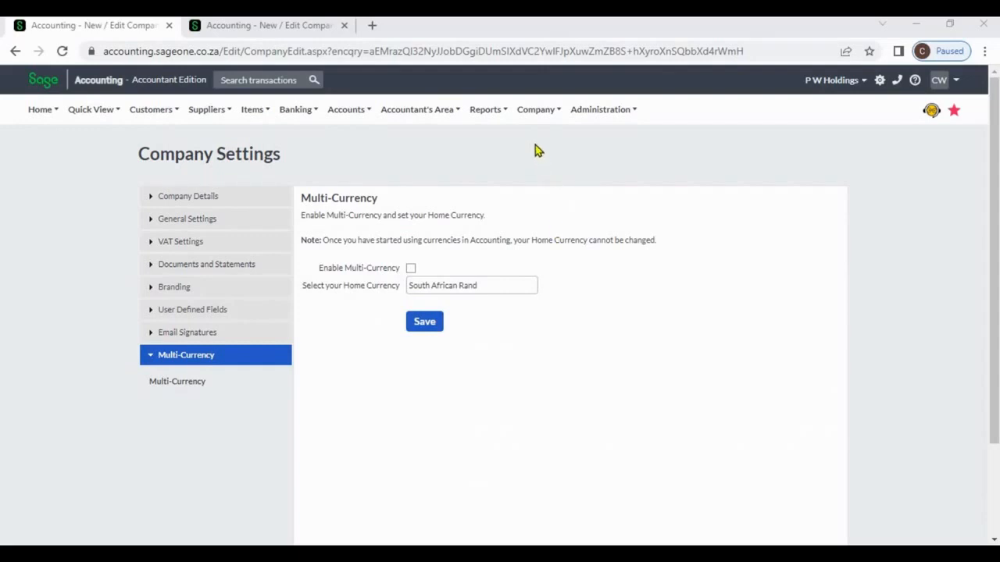
# - Go to Change Company Settings from the Company menu
pyautogui.click(534, 111)
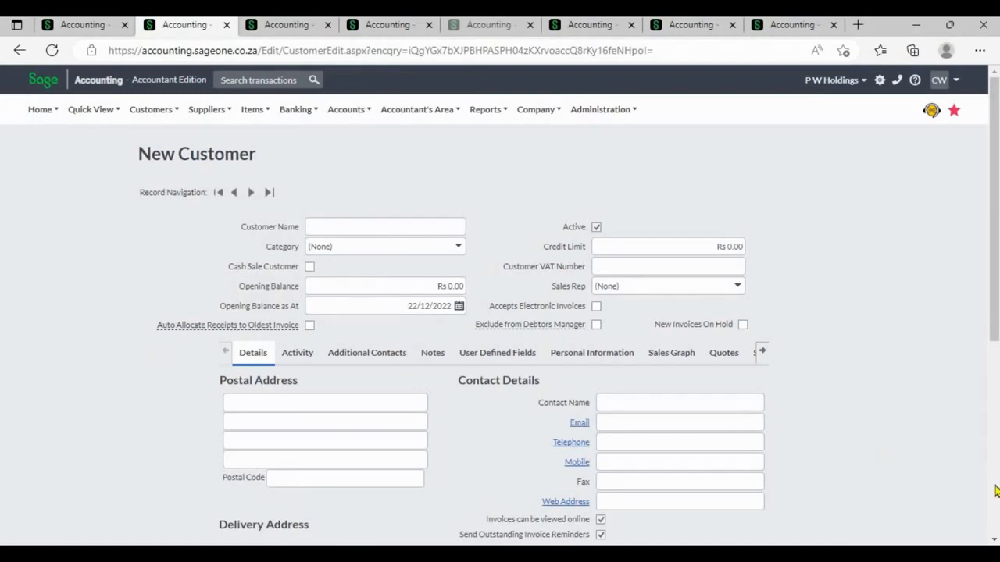
# - Check that the New Customer, New Supplier and New Bank Account currencies default to Sri Lankan Rupee
pyautogui.scroll(-5, 789, 411)
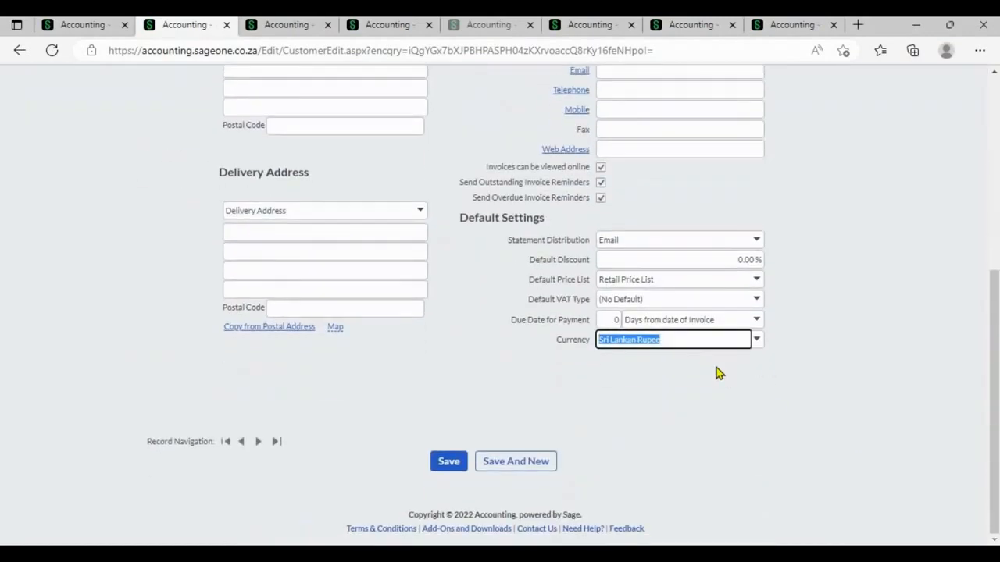
pyautogui.click(756, 341)
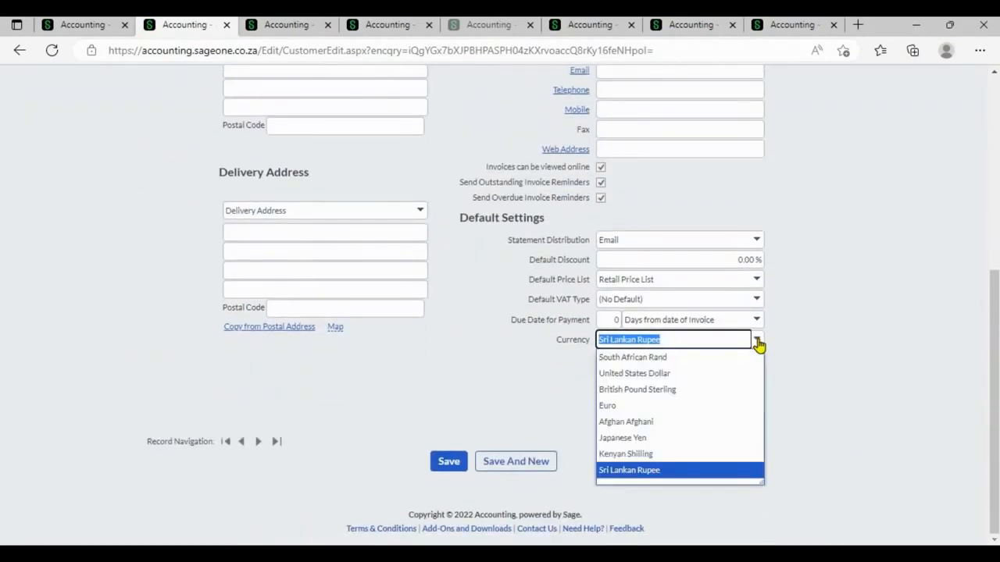
pyautogui.click(838, 311)
pyautogui.click(302, 28)
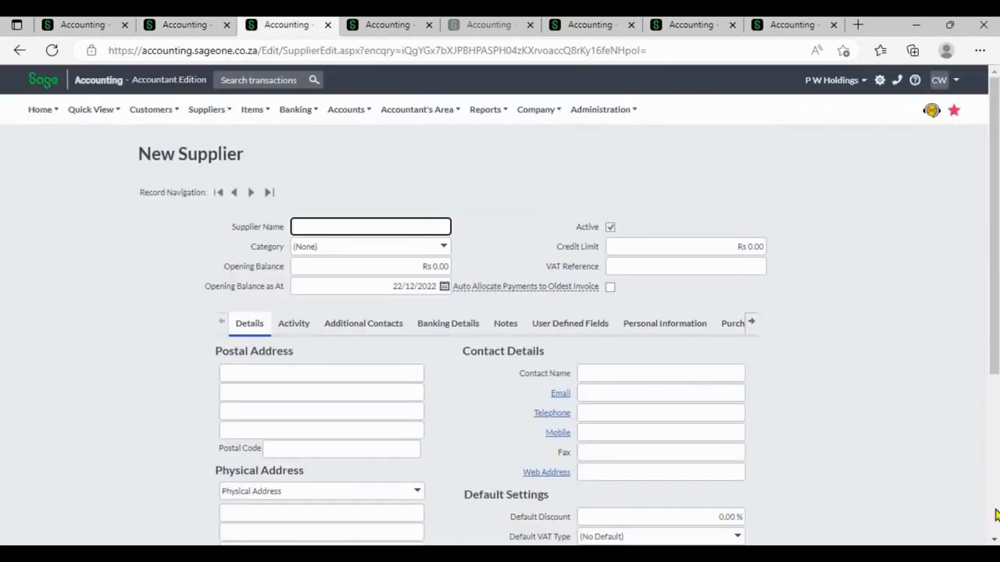
pyautogui.scroll(-3, 972, 506)
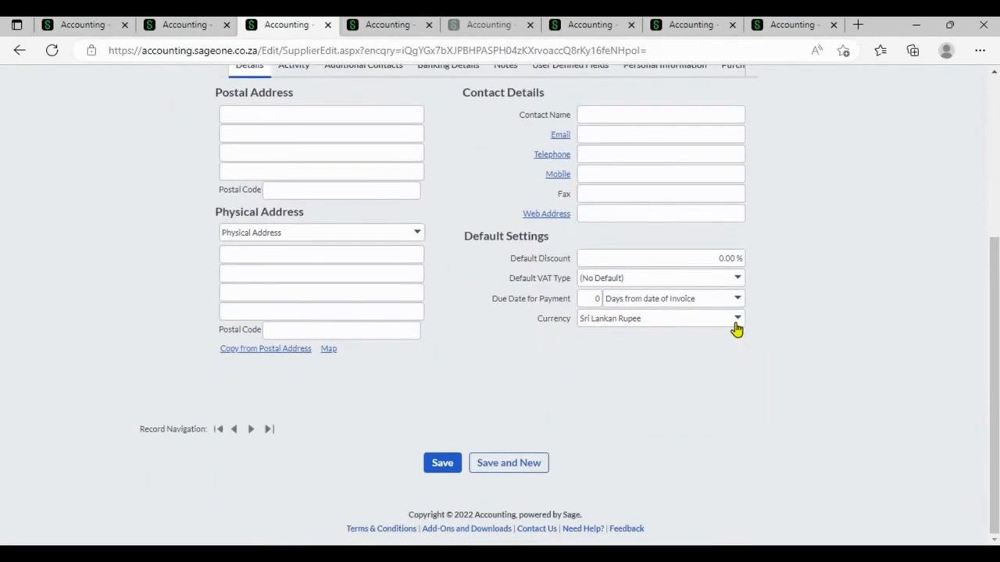
pyautogui.click(735, 320)
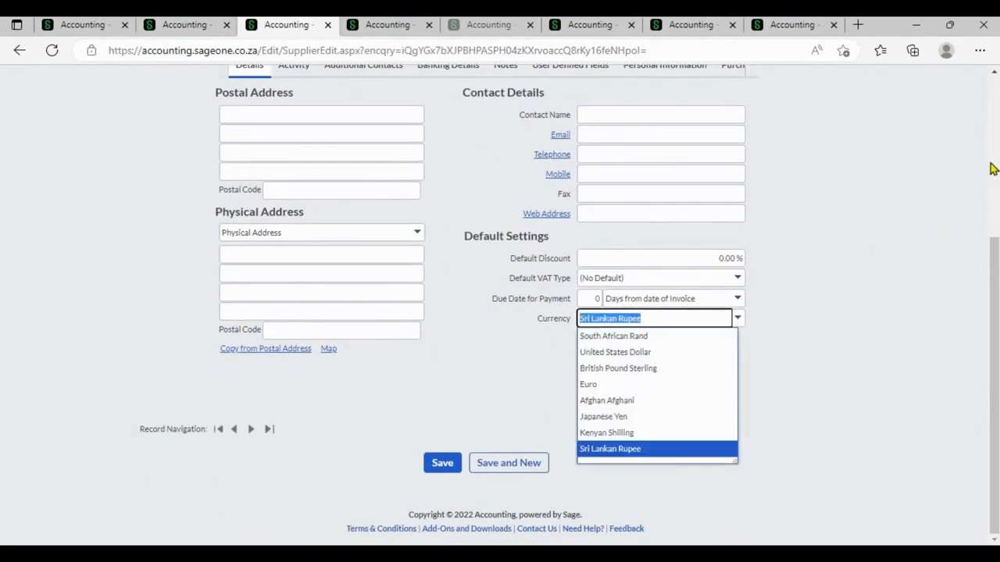
pyautogui.scroll(5, 878, 143)
pyautogui.click(374, 29)
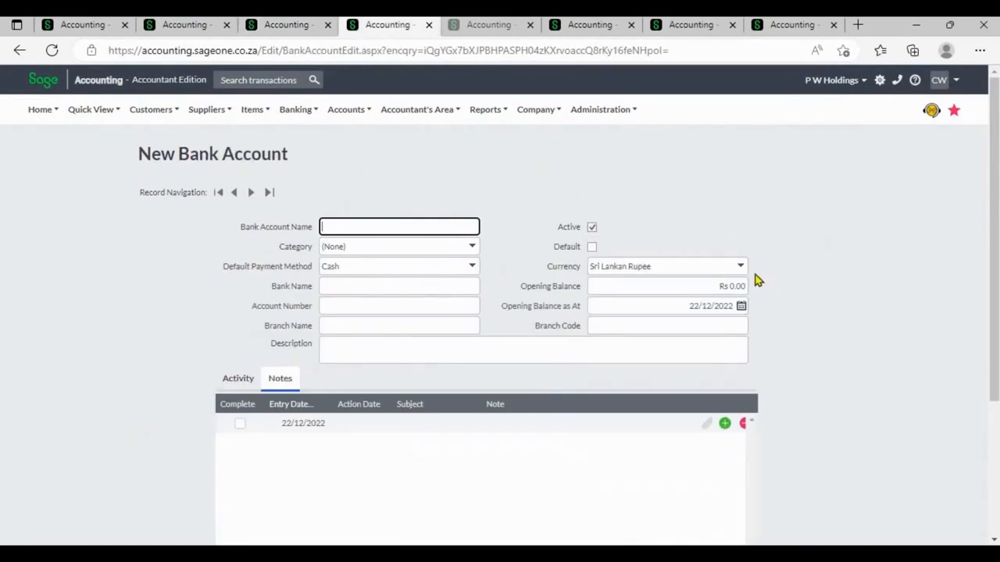
pyautogui.click(741, 267)
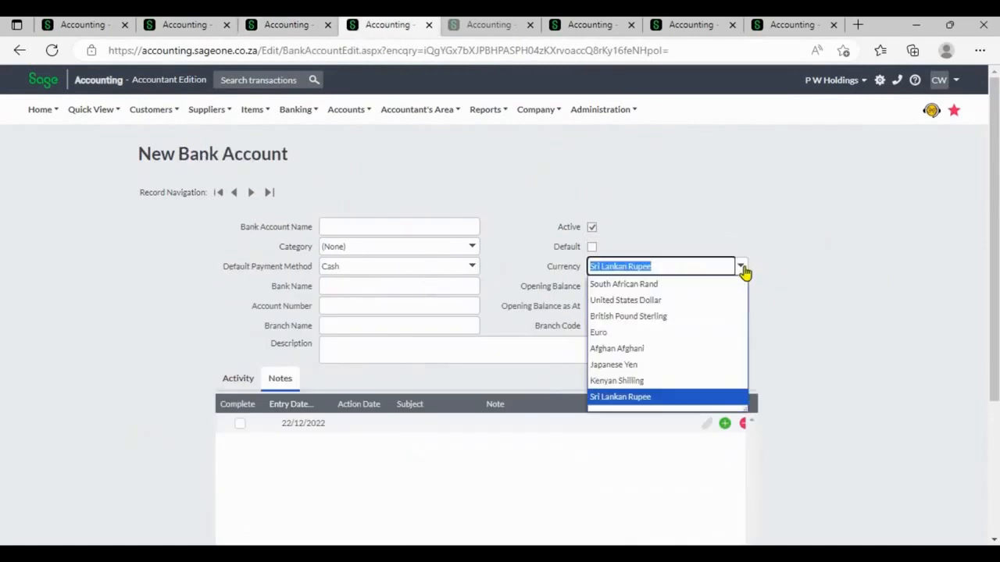
pyautogui.click(785, 281)
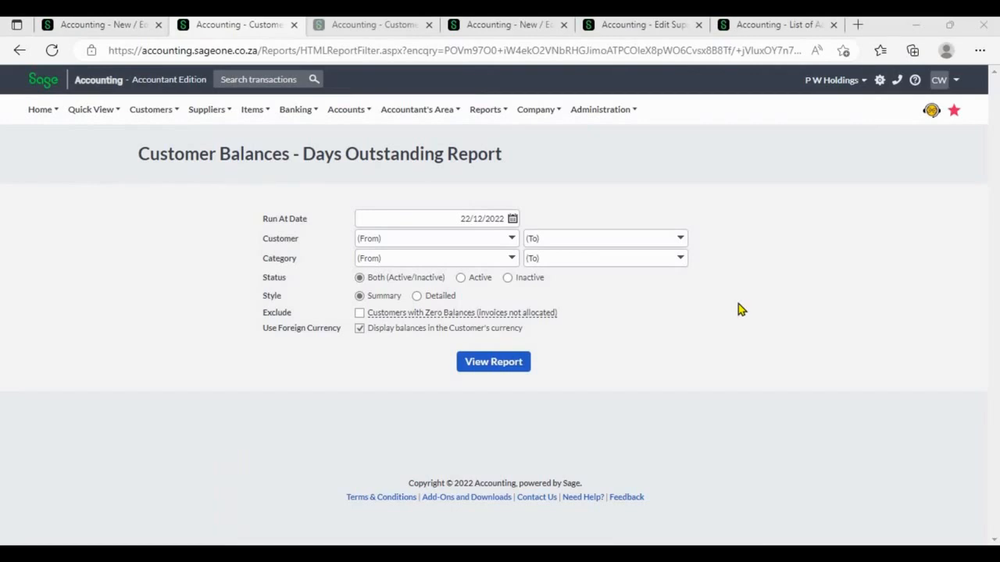
# - Toggle 'Display balances in the Customer's currency' off and on, then return to Multi-Currency settings
pyautogui.click(360, 329)
pyautogui.click(361, 329)
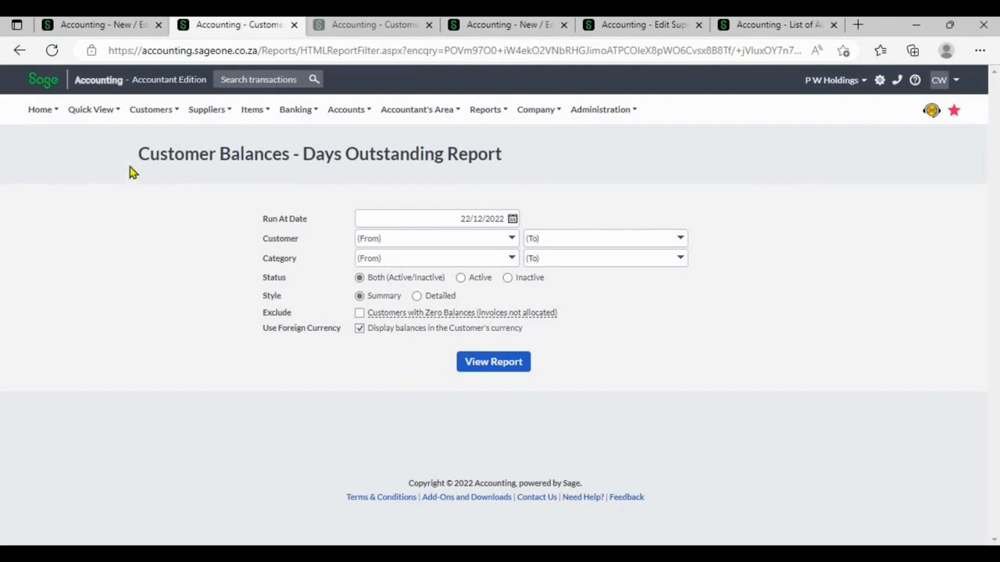
pyautogui.click(78, 26)
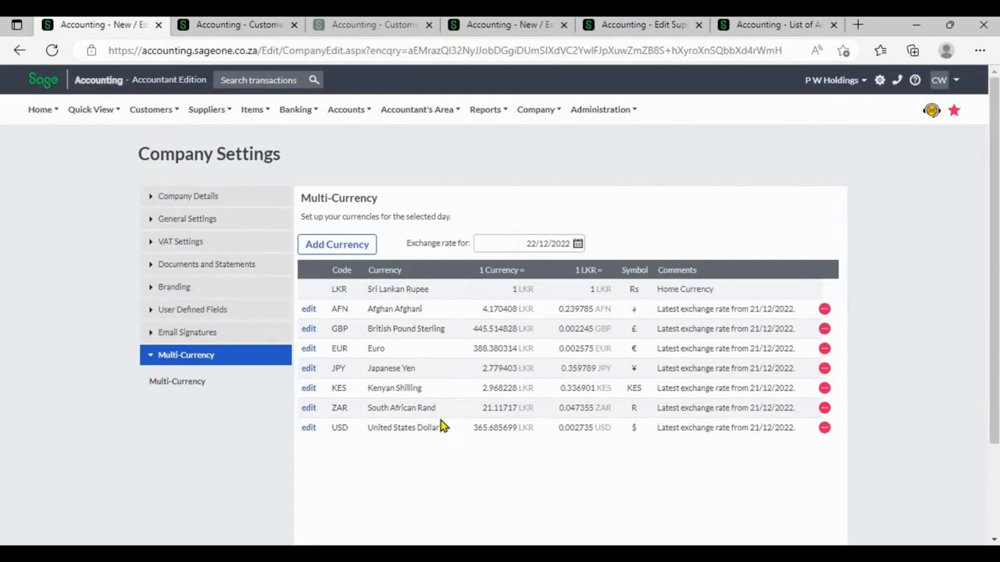
pyautogui.click(309, 331)
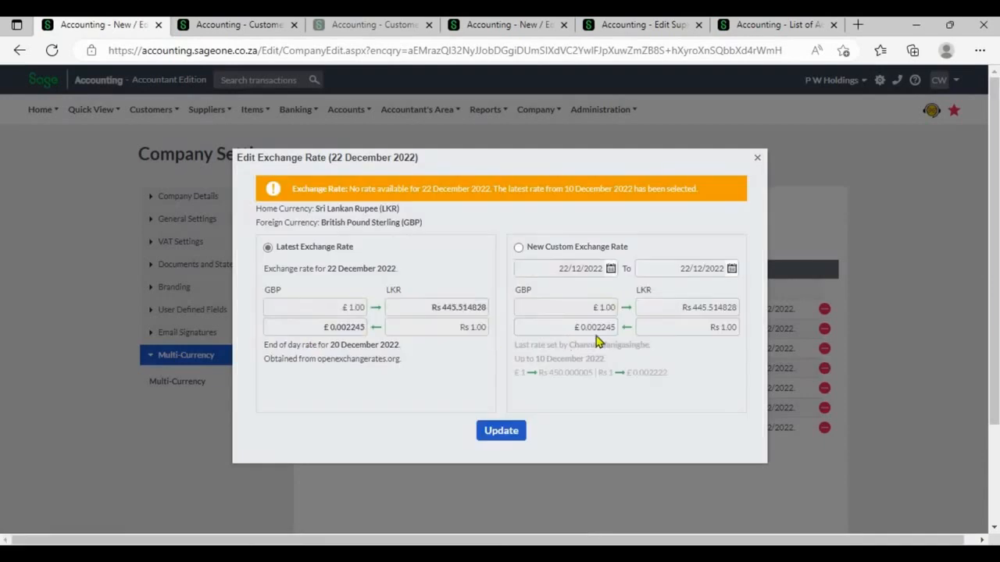
pyautogui.click(528, 250)
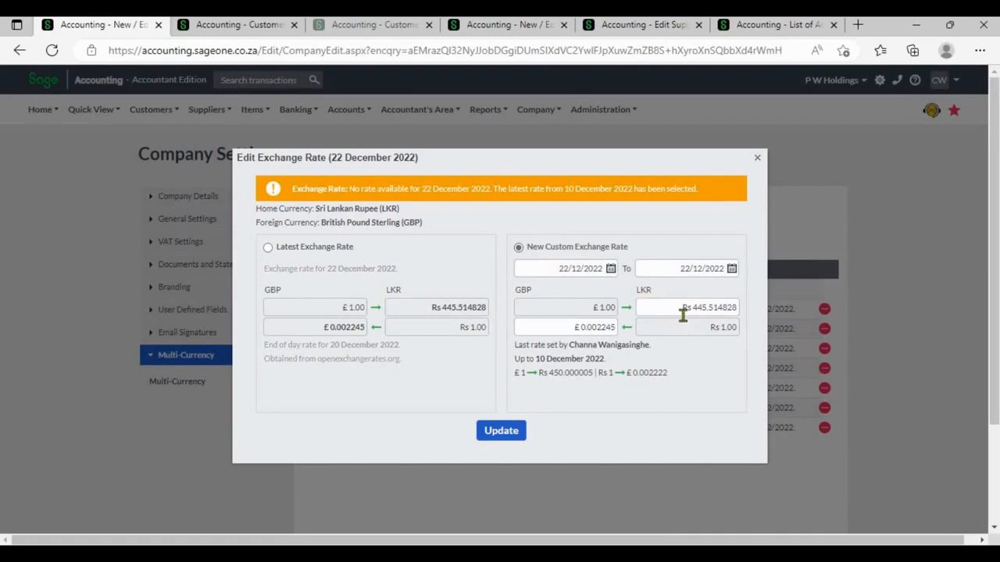
pyautogui.click(682, 314)
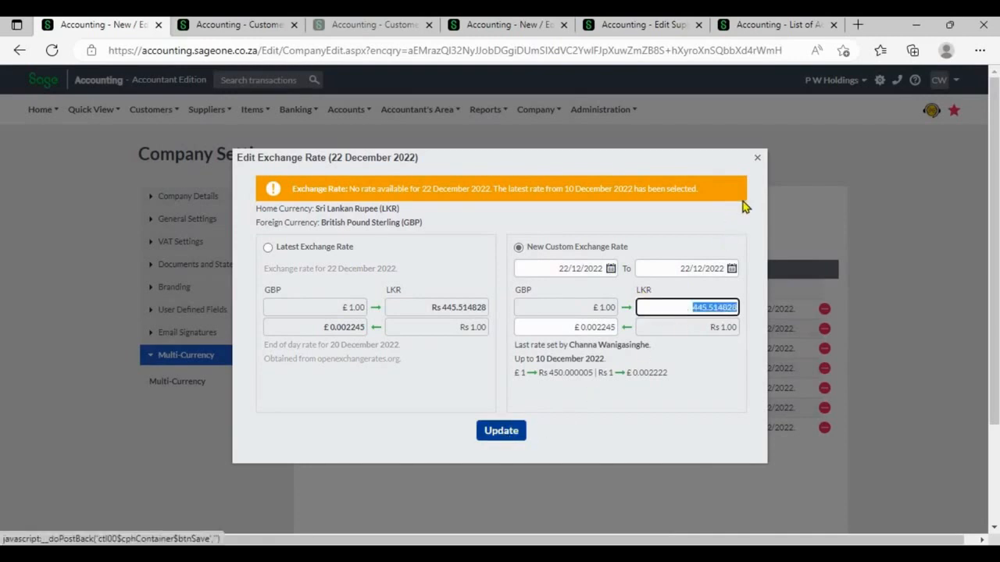
pyautogui.click(756, 159)
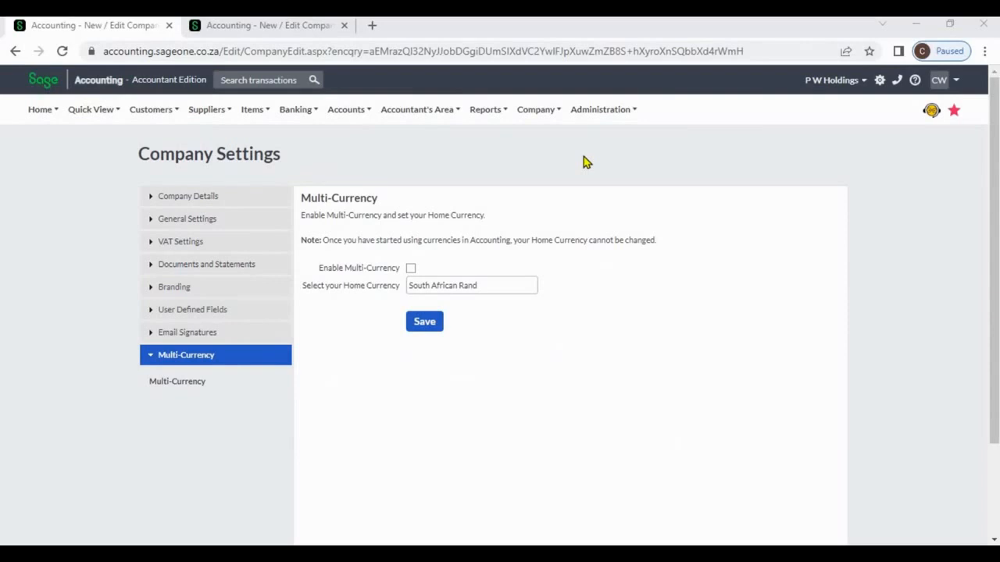
# - Upgrade the subscription from My Profile with 1 extra Multi-Currency licence and finish the wizard
pyautogui.click(595, 114)
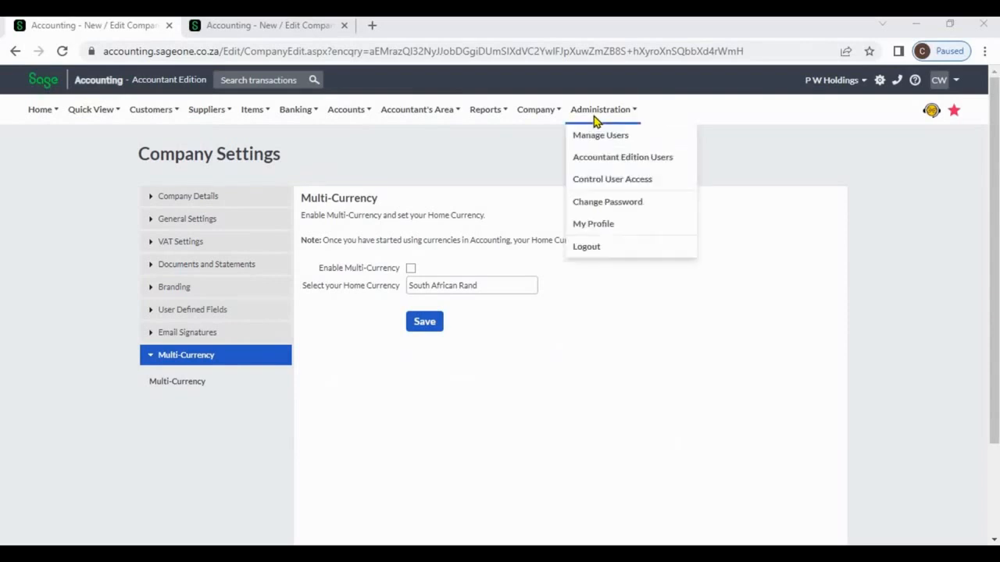
pyautogui.click(594, 225)
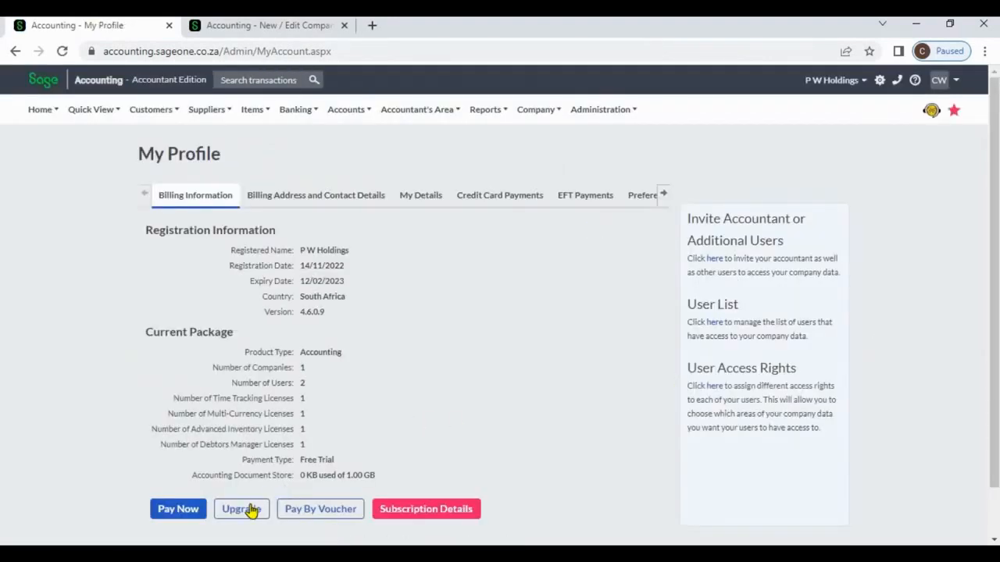
pyautogui.click(248, 509)
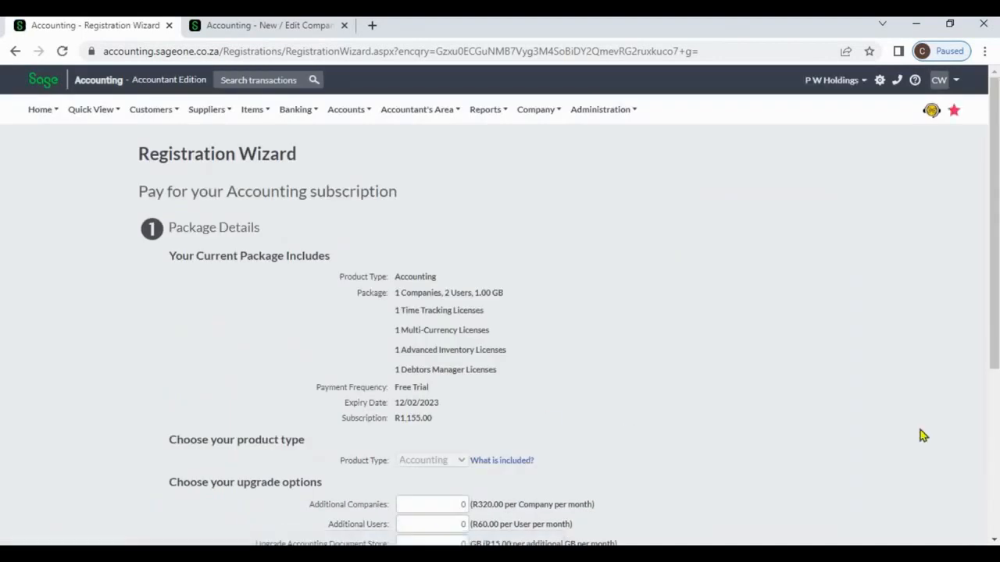
pyautogui.scroll(-4, 992, 478)
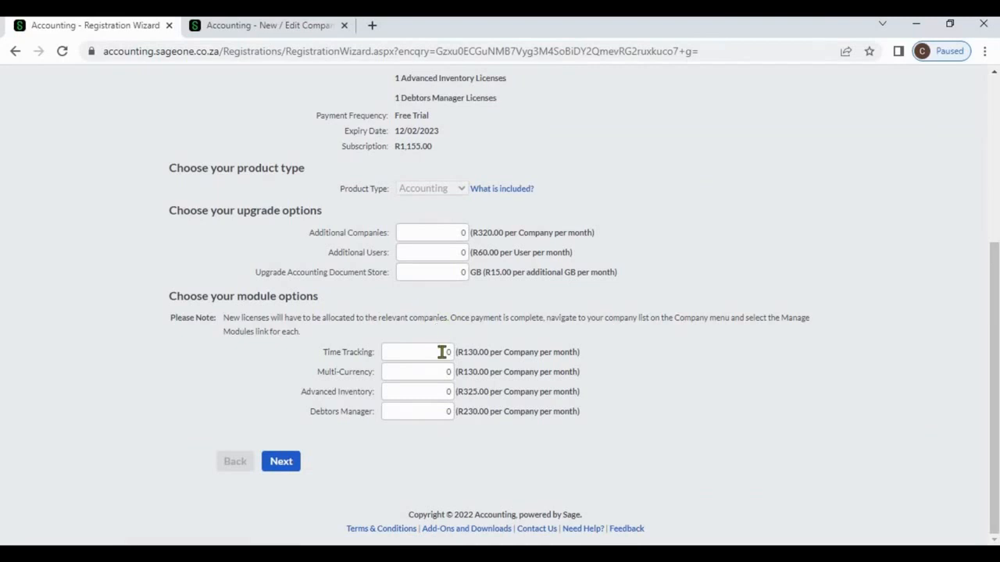
pyautogui.click(437, 379)
pyautogui.write('1')
pyautogui.click(294, 461)
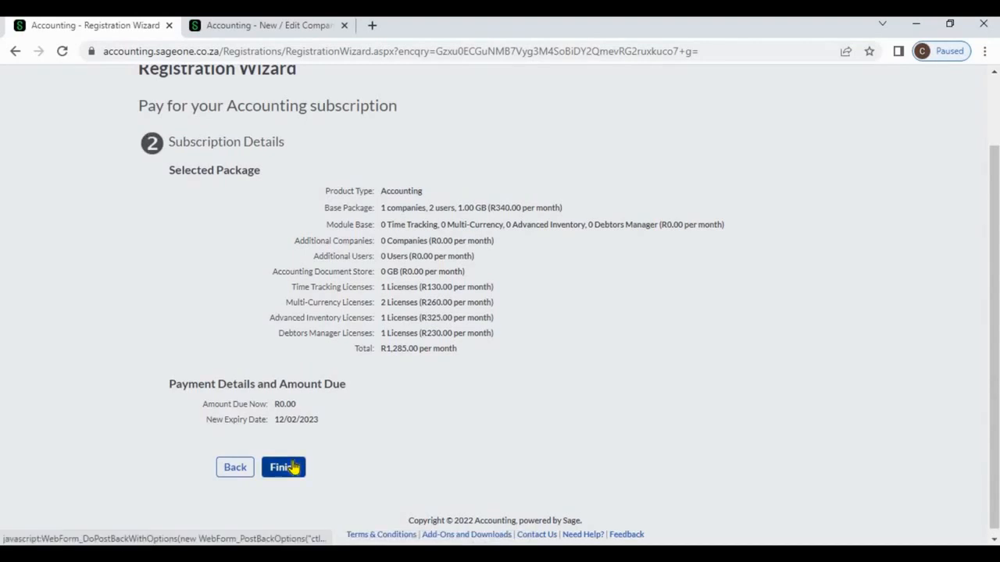
pyautogui.click(293, 468)
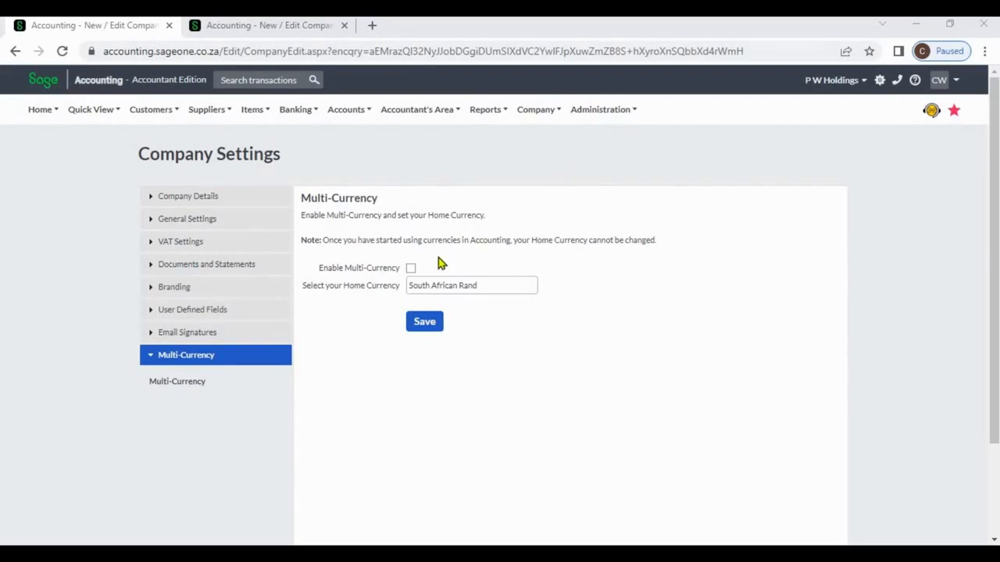
# - Enable Multi-Currency, choose Sri Lankan Rupee as the home currency, and save
pyautogui.click(411, 269)
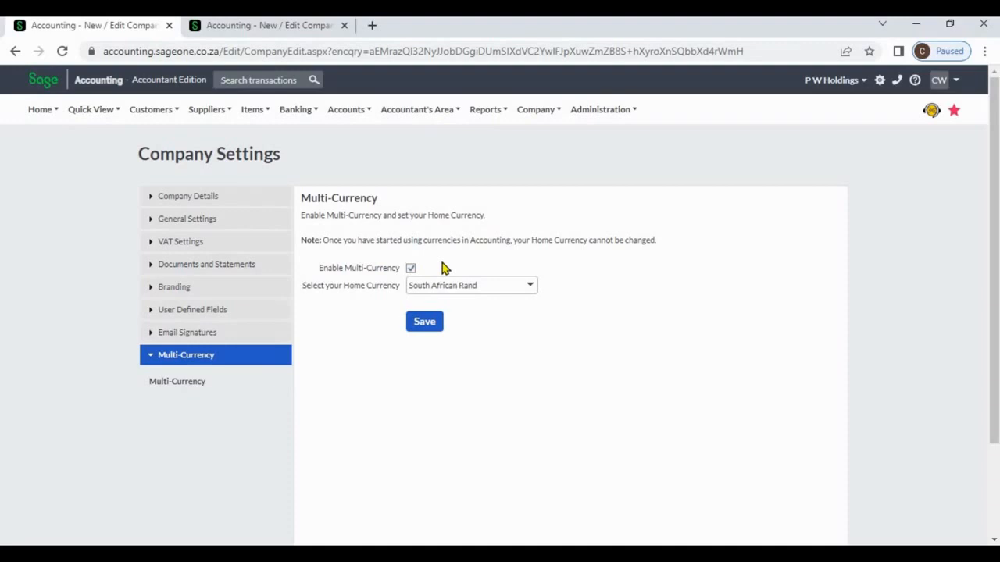
pyautogui.click(530, 289)
pyautogui.write('Sri Lankan Rupee')
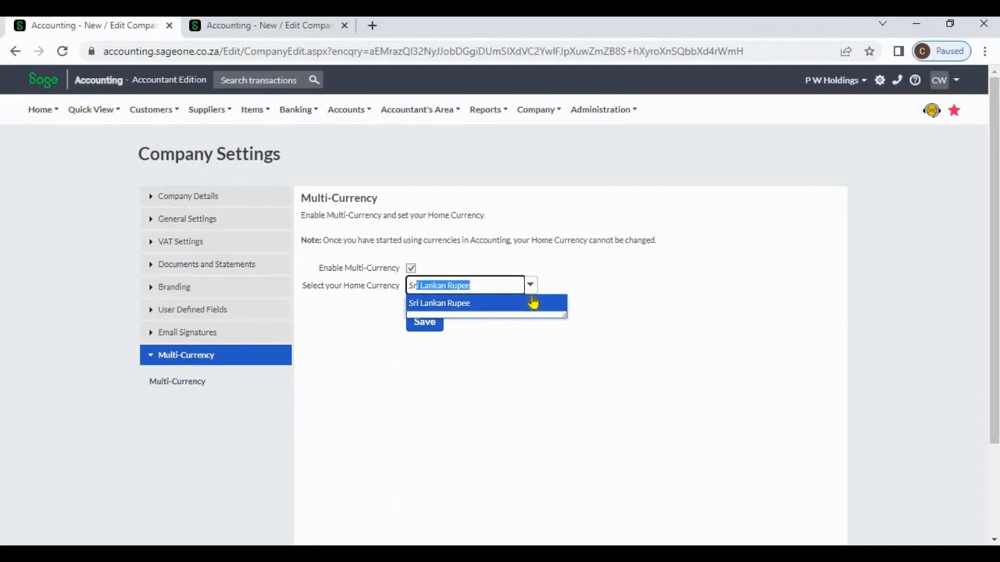
pyautogui.click(533, 307)
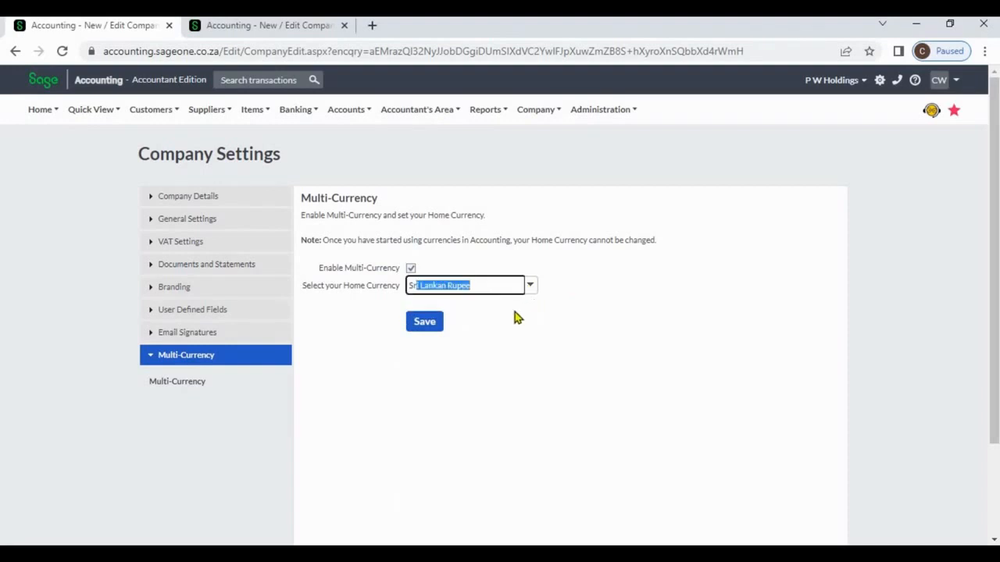
pyautogui.click(479, 318)
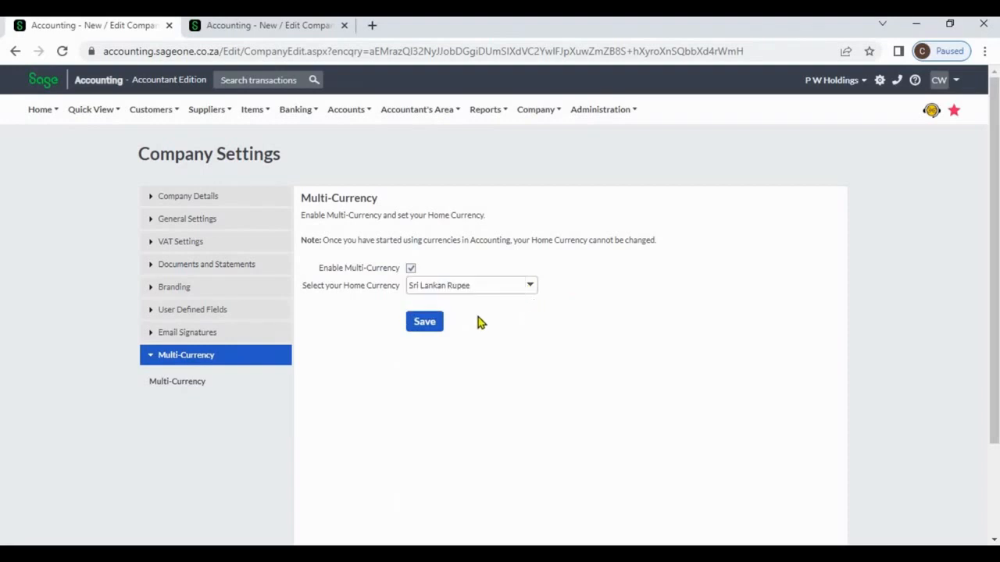
pyautogui.click(428, 324)
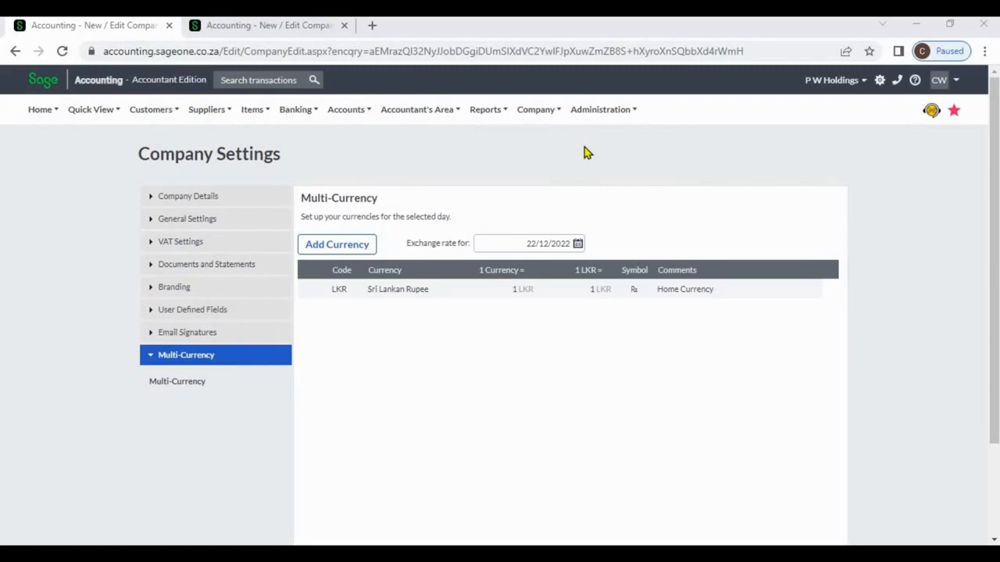
# - Add South African Rand and United States Dollar as foreign currencies
pyautogui.click(361, 247)
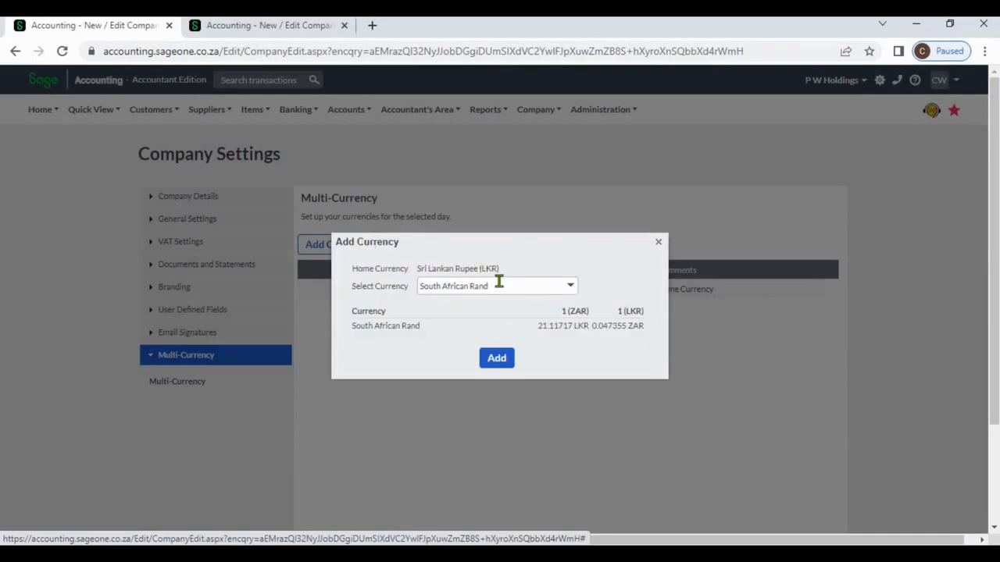
pyautogui.click(571, 289)
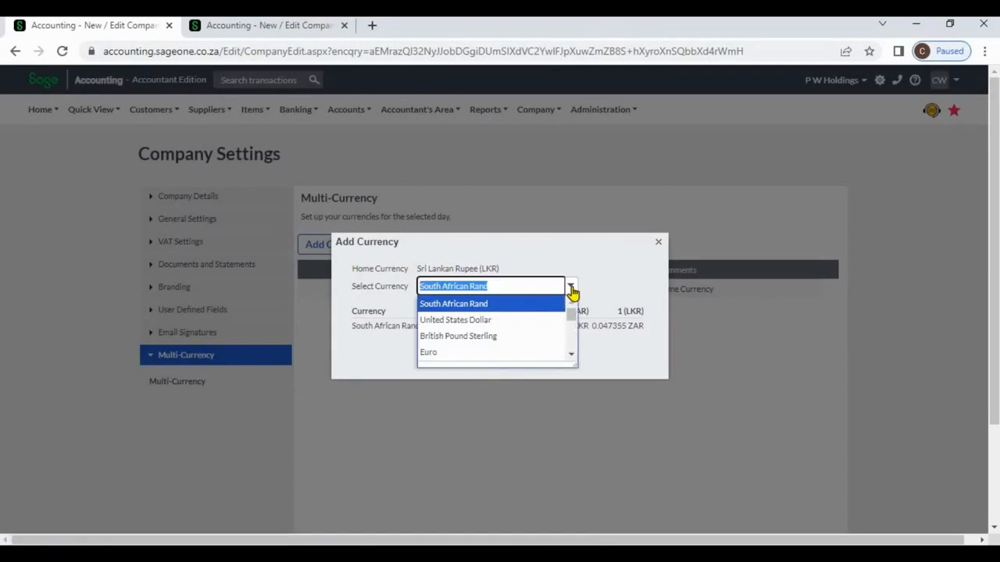
pyautogui.click(607, 289)
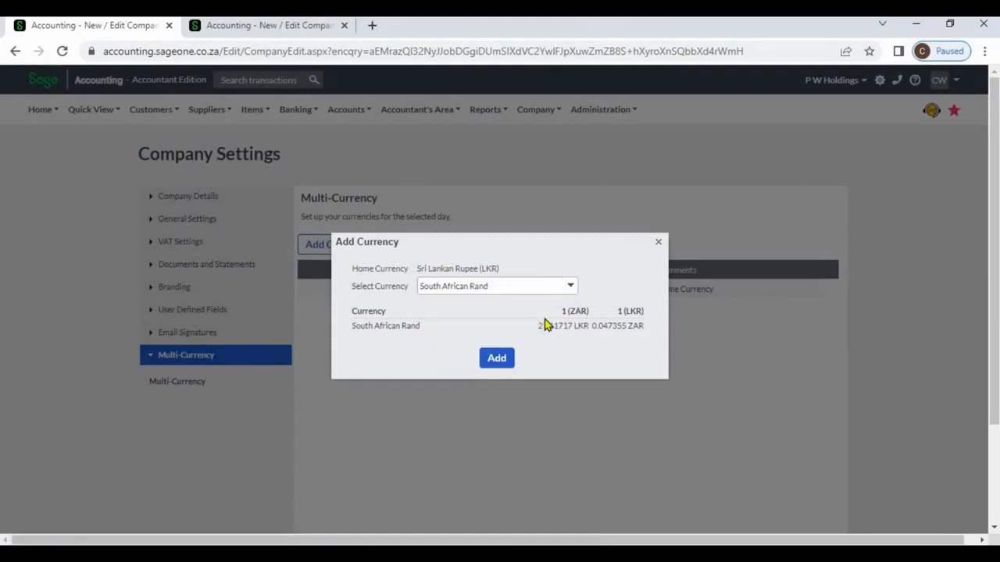
pyautogui.click(498, 359)
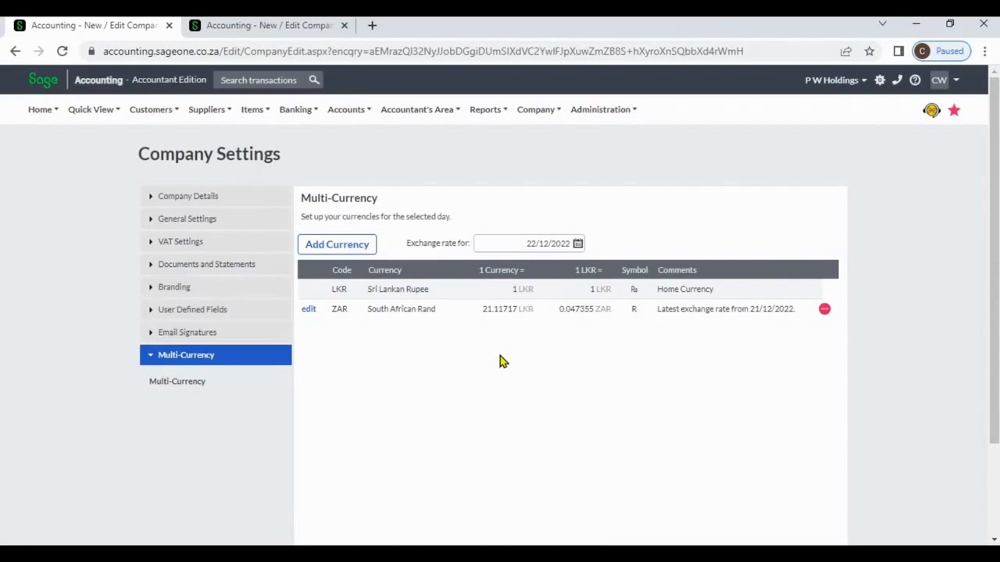
pyautogui.click(358, 243)
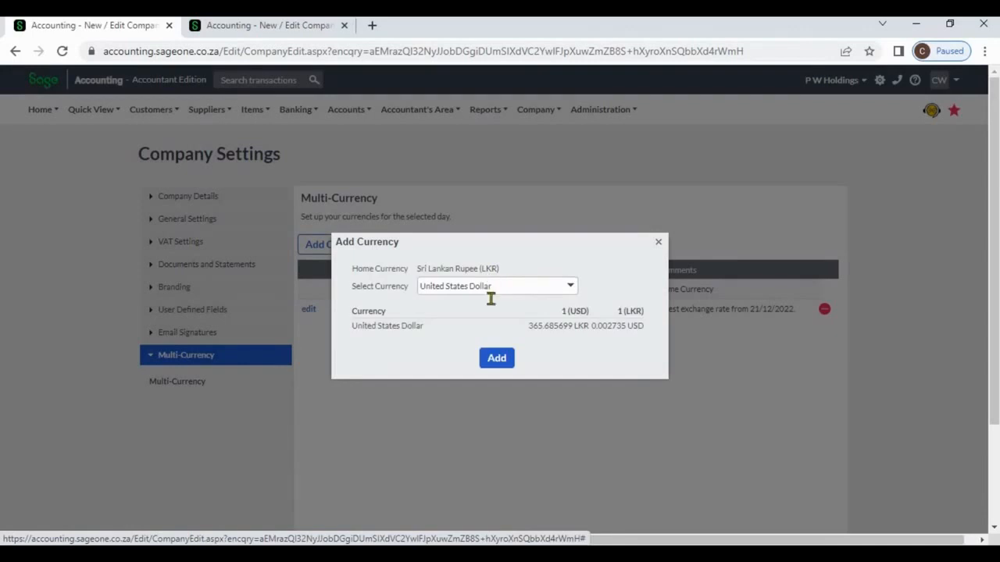
pyautogui.click(497, 358)
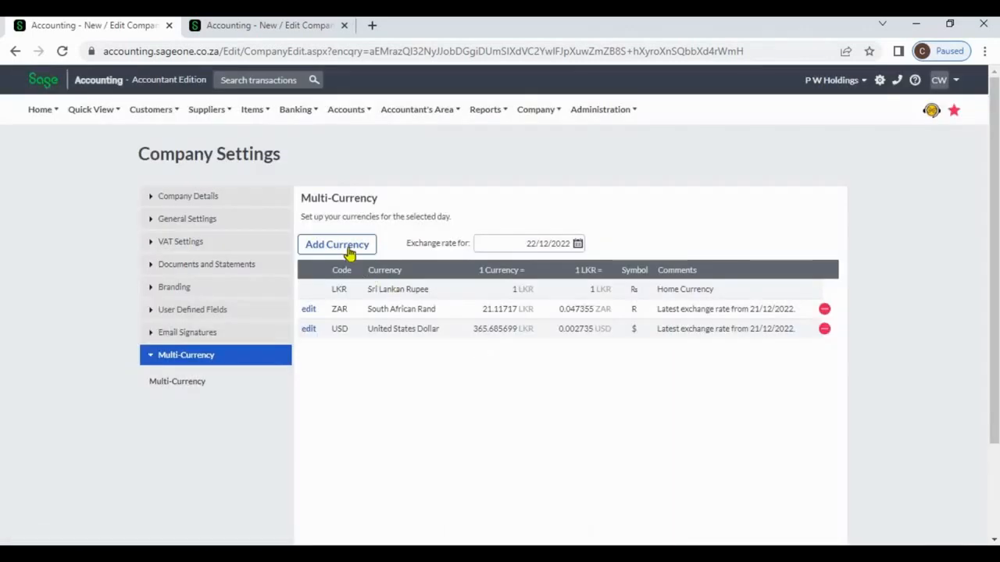
# - Add British Pound Sterling as a currency and save the currency settings
pyautogui.click(347, 249)
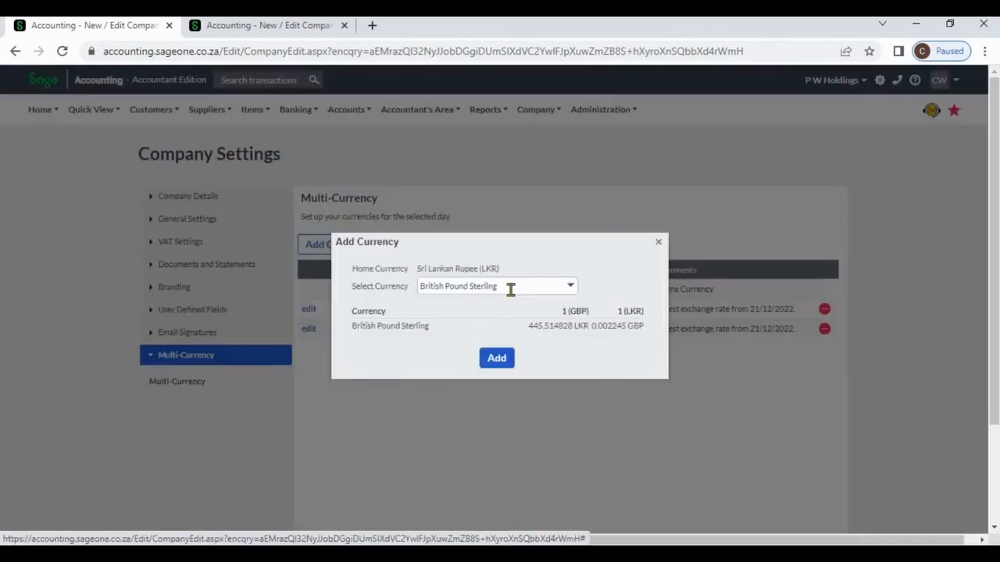
pyautogui.click(571, 289)
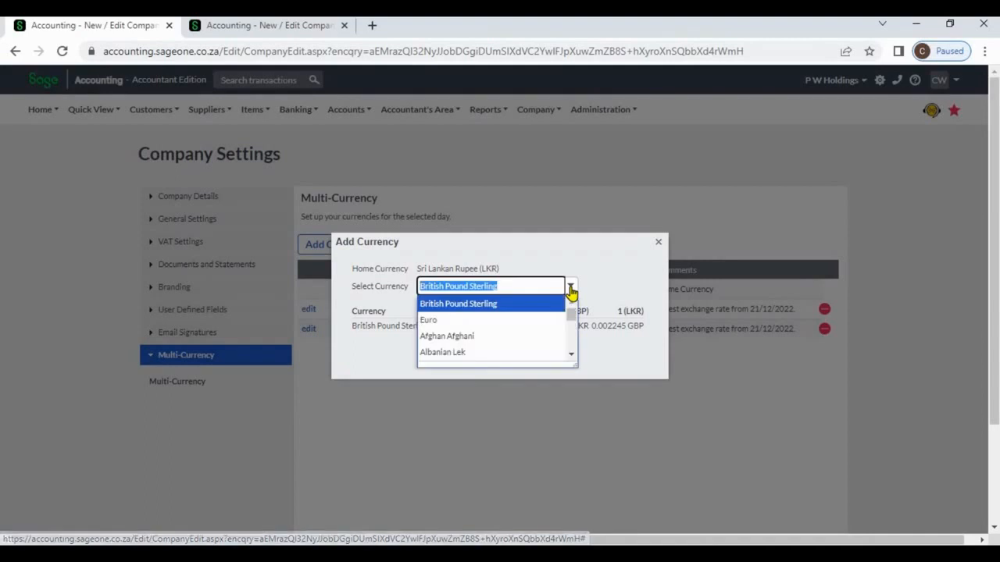
pyautogui.click(570, 290)
pyautogui.click(504, 361)
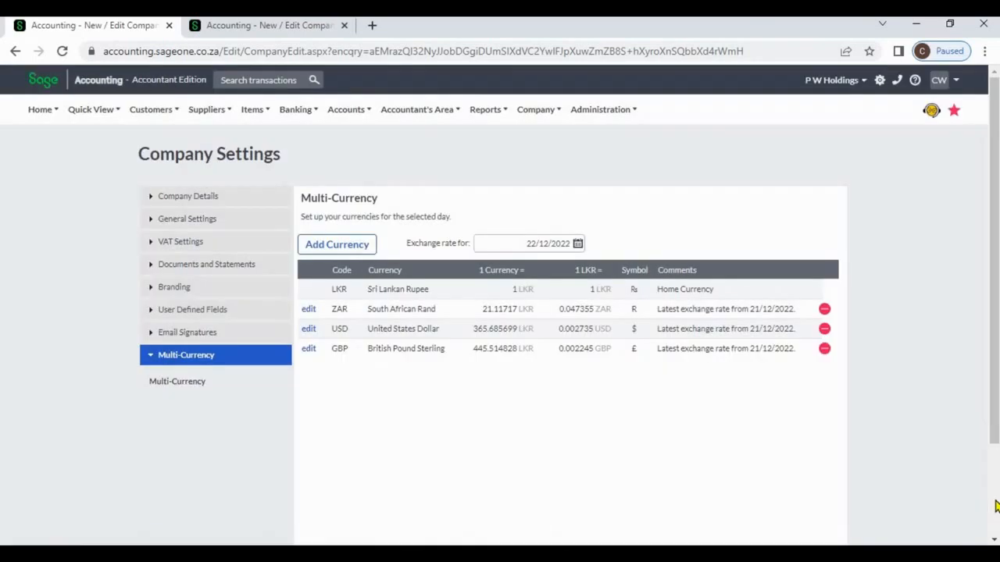
pyautogui.scroll(-2, 728, 430)
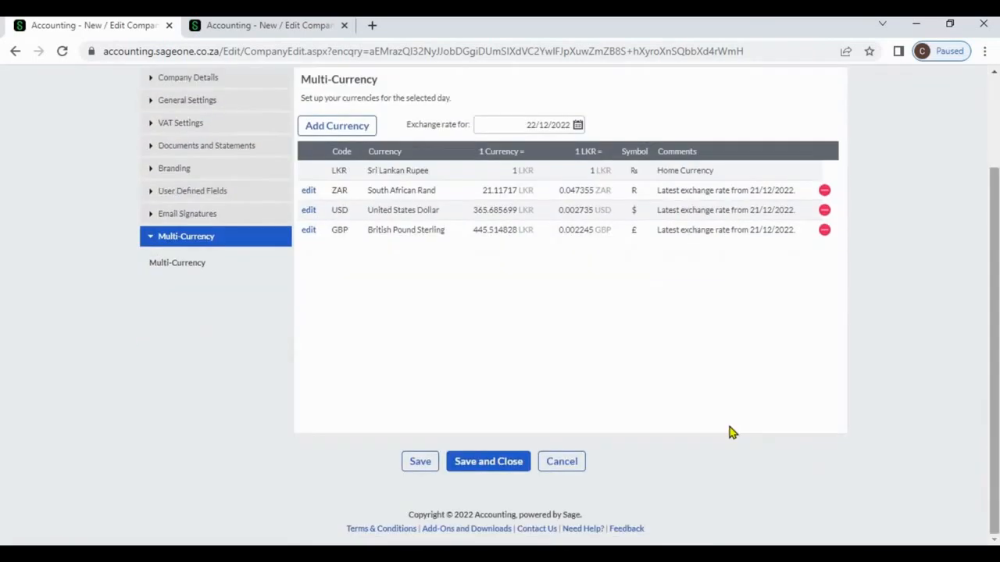
pyautogui.click(420, 462)
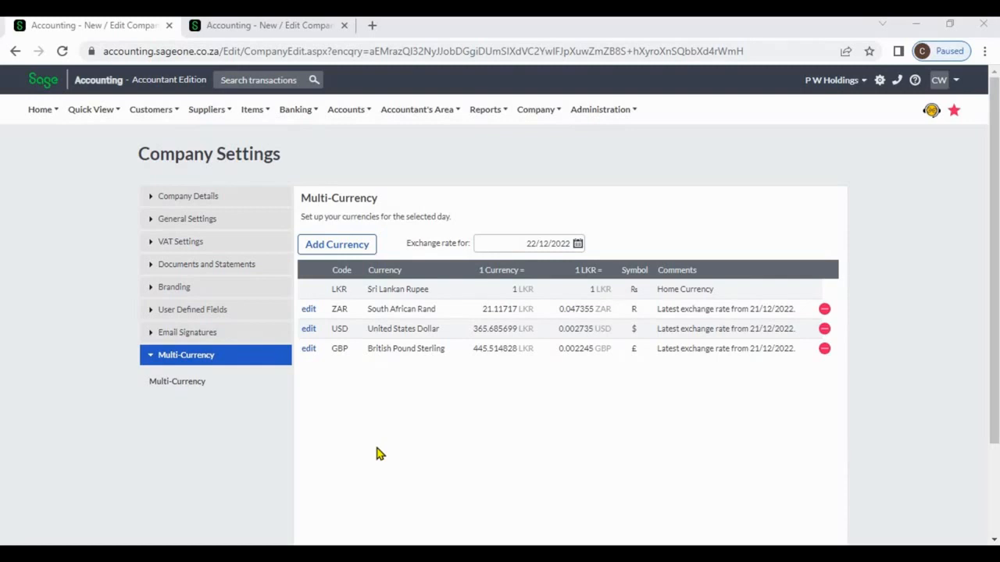
# - Give GBP a new custom exchange rate of 450 LKR per pound and confirm it
pyautogui.click(309, 349)
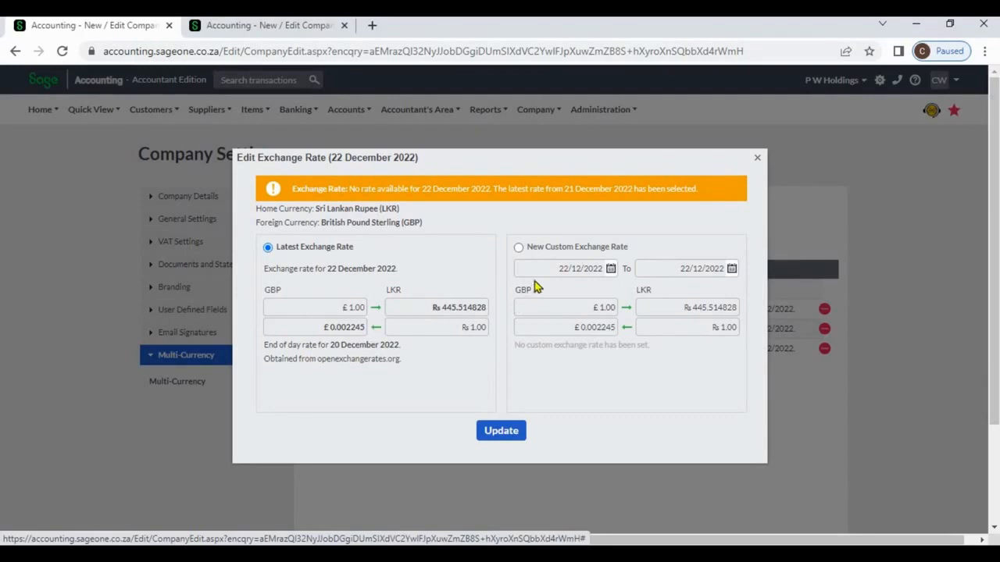
pyautogui.click(520, 253)
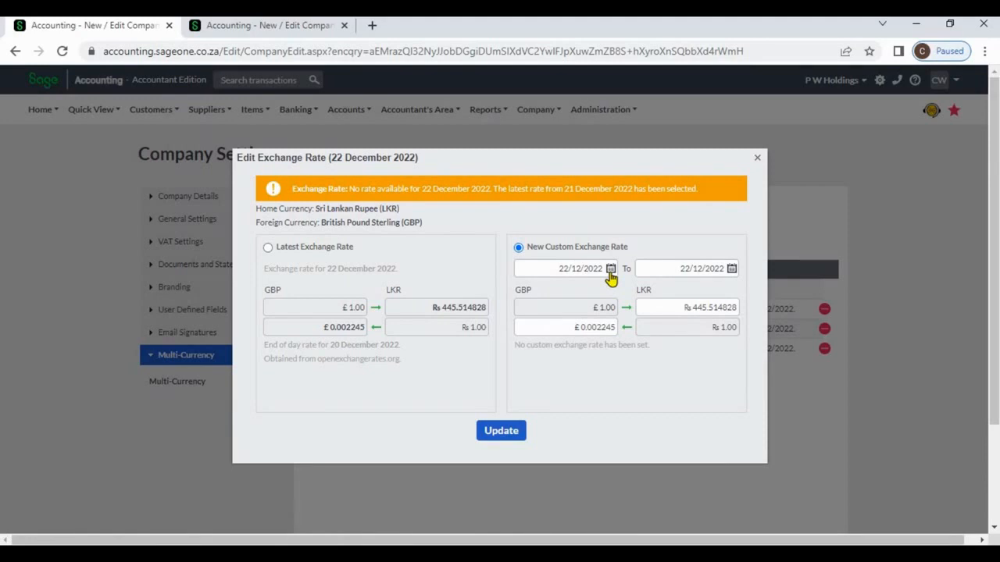
pyautogui.click(676, 306)
pyautogui.write('450')
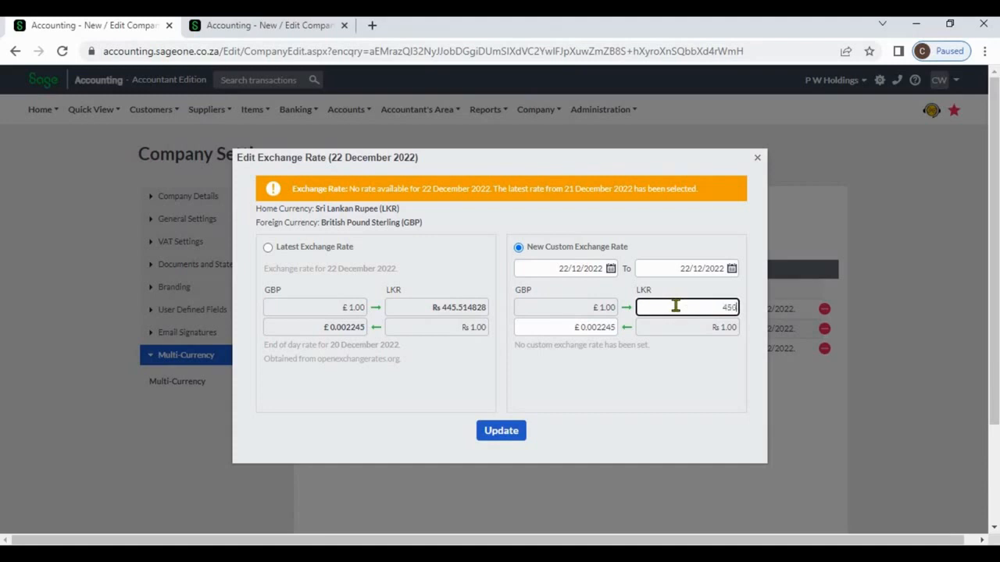
pyautogui.click(692, 378)
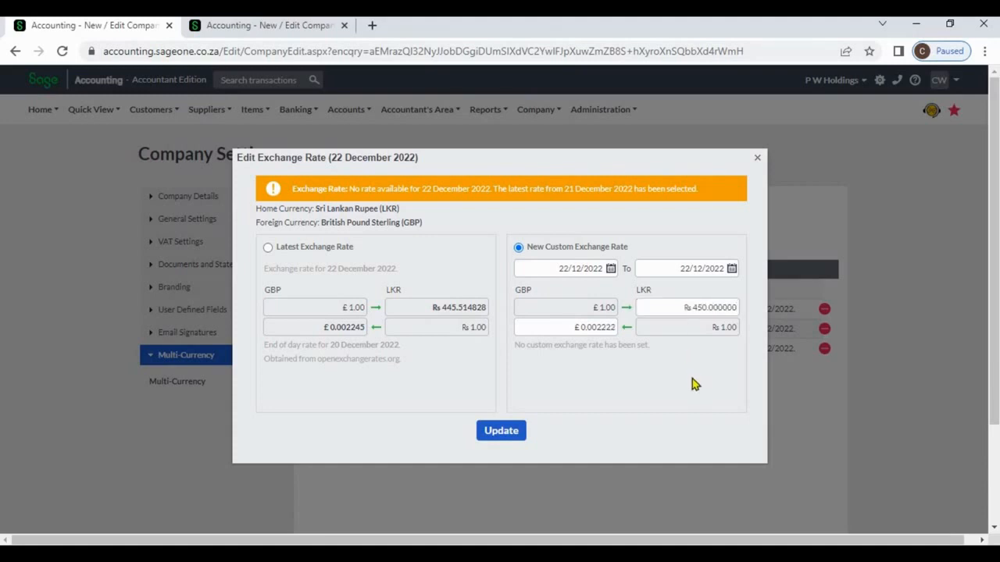
pyautogui.click(506, 437)
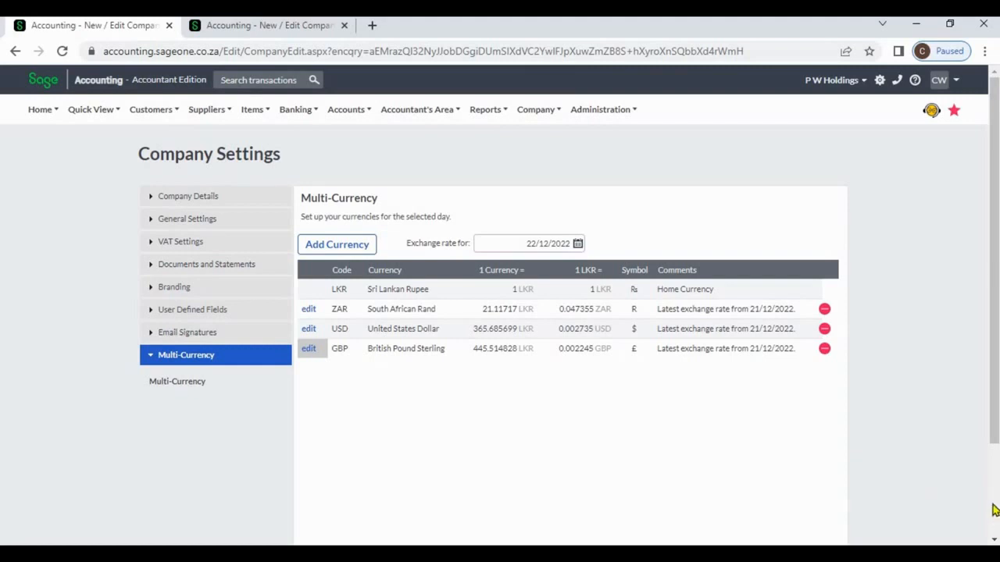
# - Review the updated exchange rates, then switch to the List of Accounts showing the Forex accounts
pyautogui.scroll(-2, 994, 510)
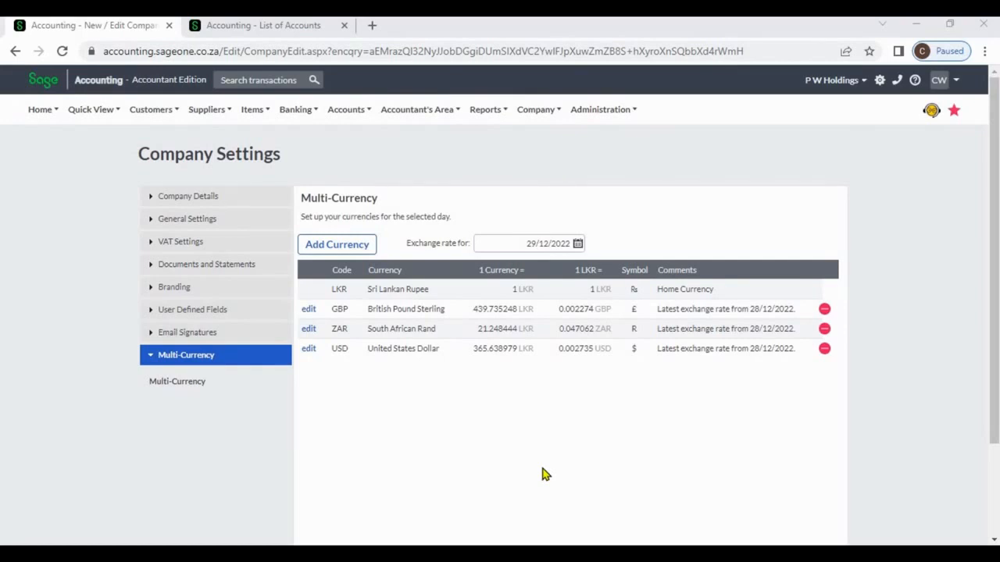
pyautogui.click(264, 27)
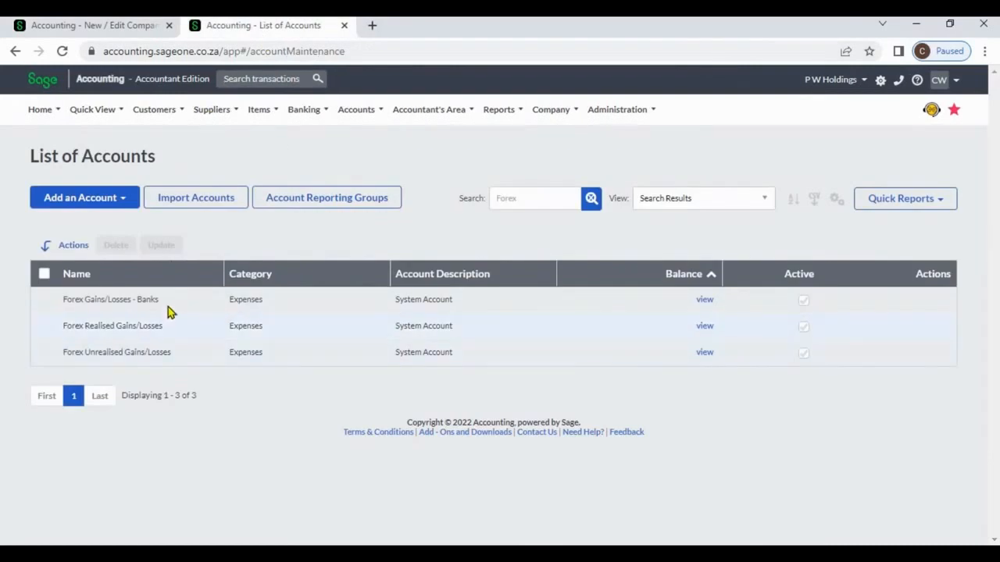